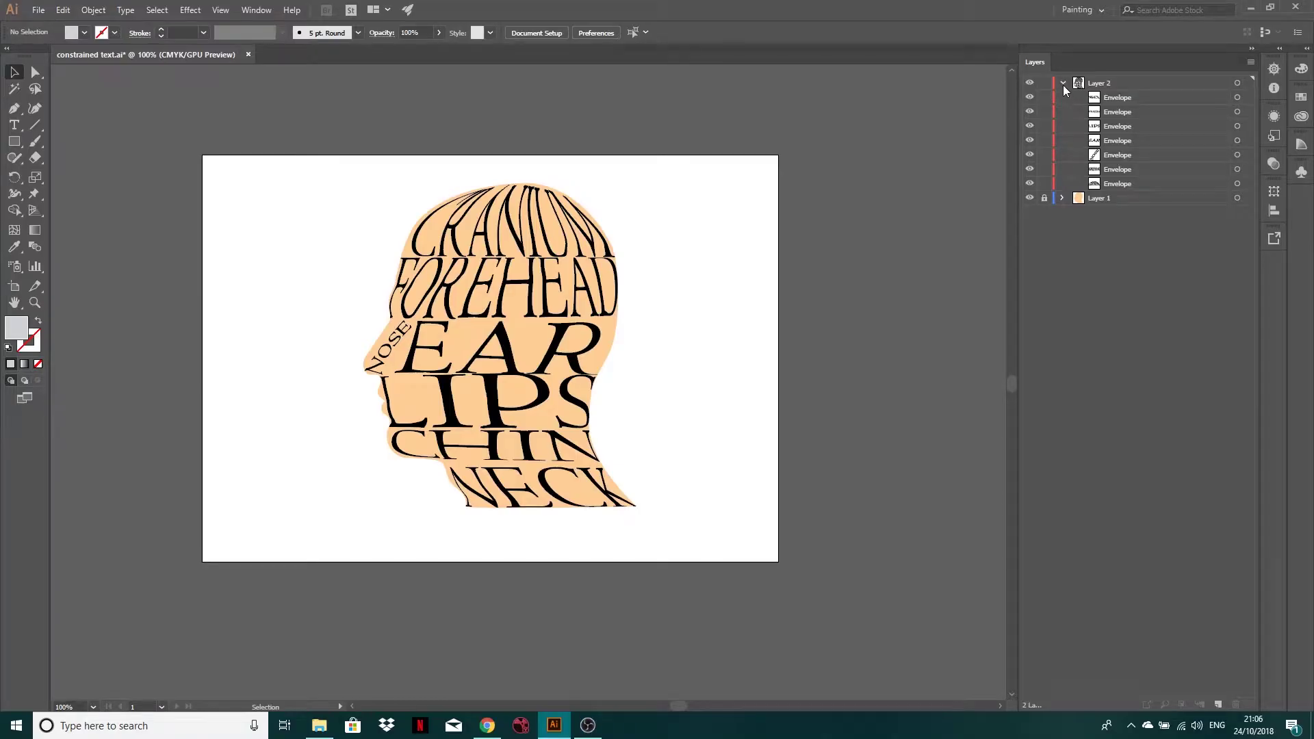
Collapse Layer 2's envelope list, then toggle the head silhouette layer off and back on
click(1063, 83)
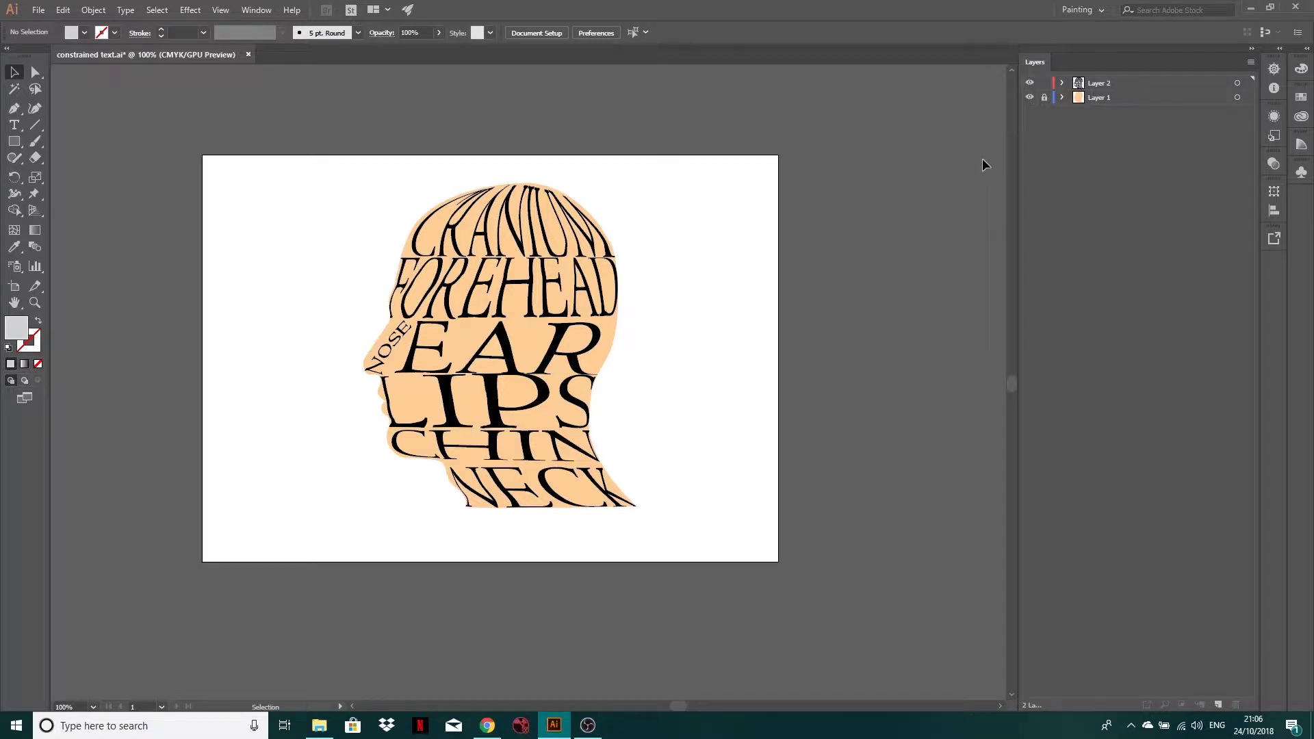
click(1032, 97)
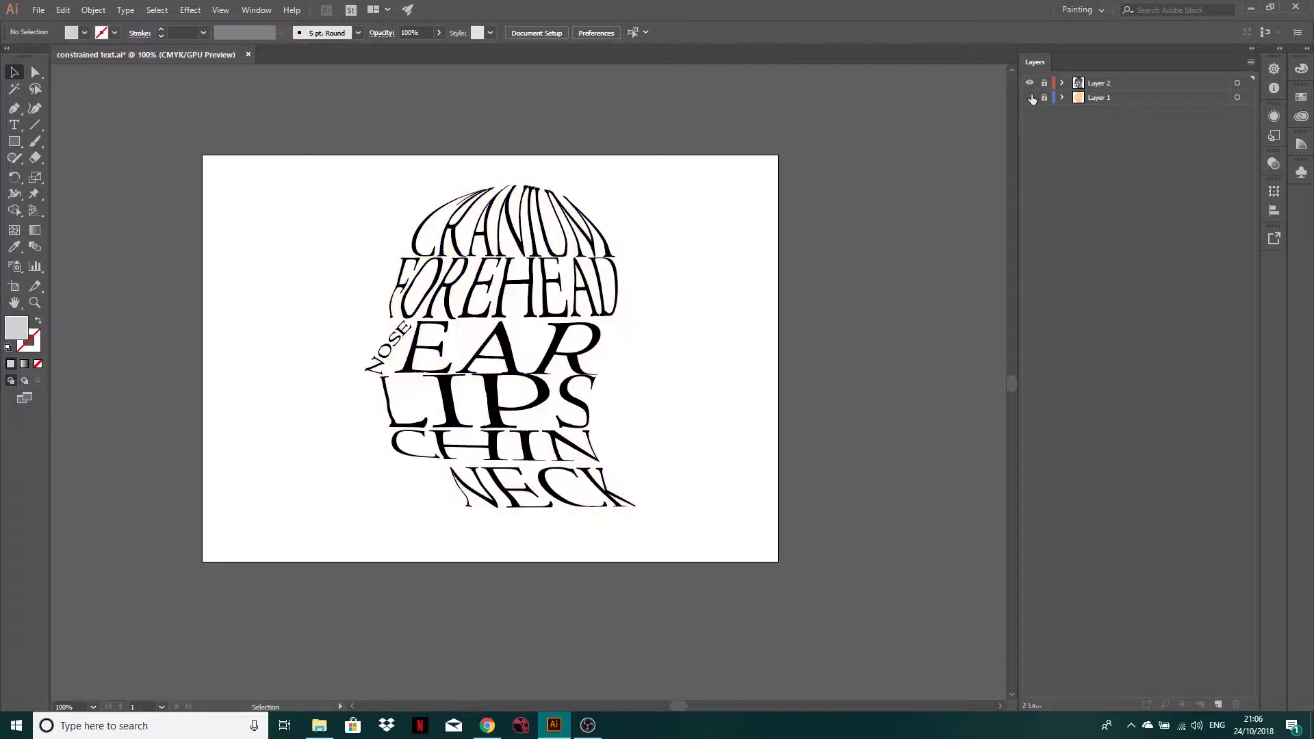
click(1032, 98)
click(1031, 97)
click(1032, 97)
Hide and reshow the text labels layer to compare, ending with both layers visible
click(1029, 83)
click(1030, 83)
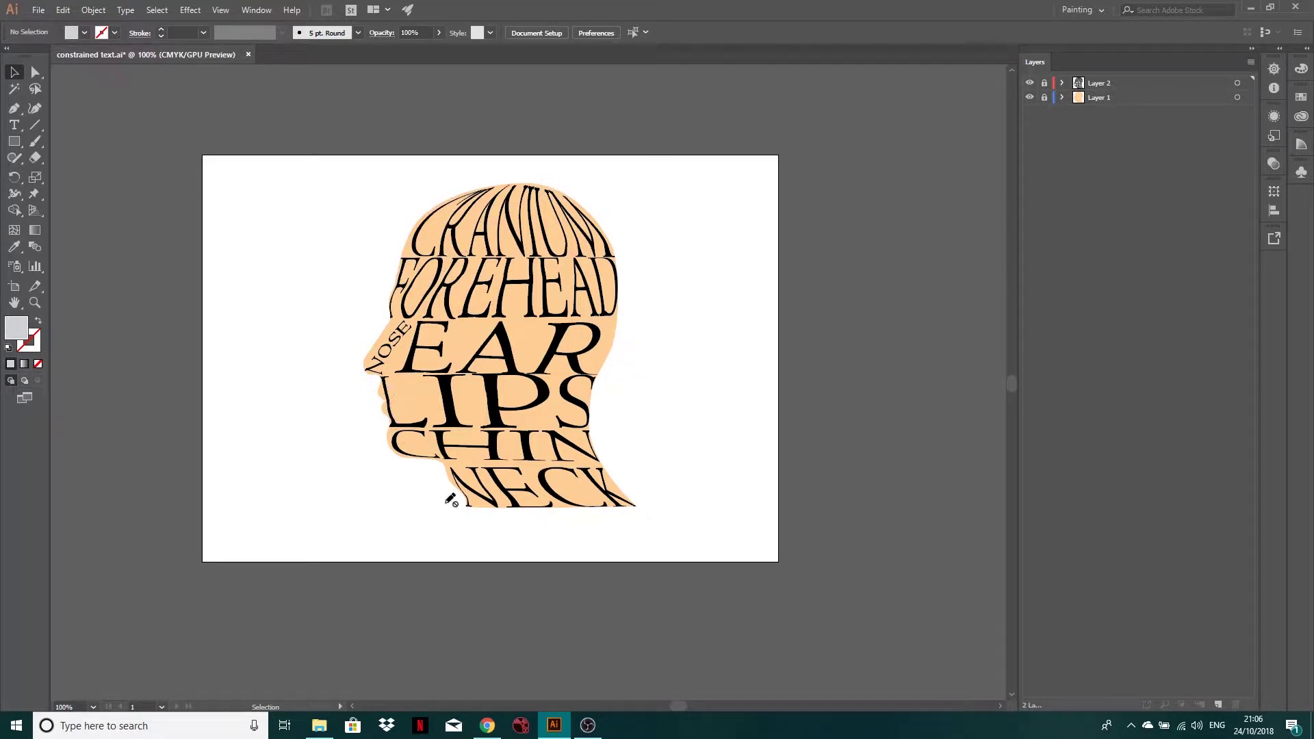
drag(505, 425, 514, 430)
click(1029, 83)
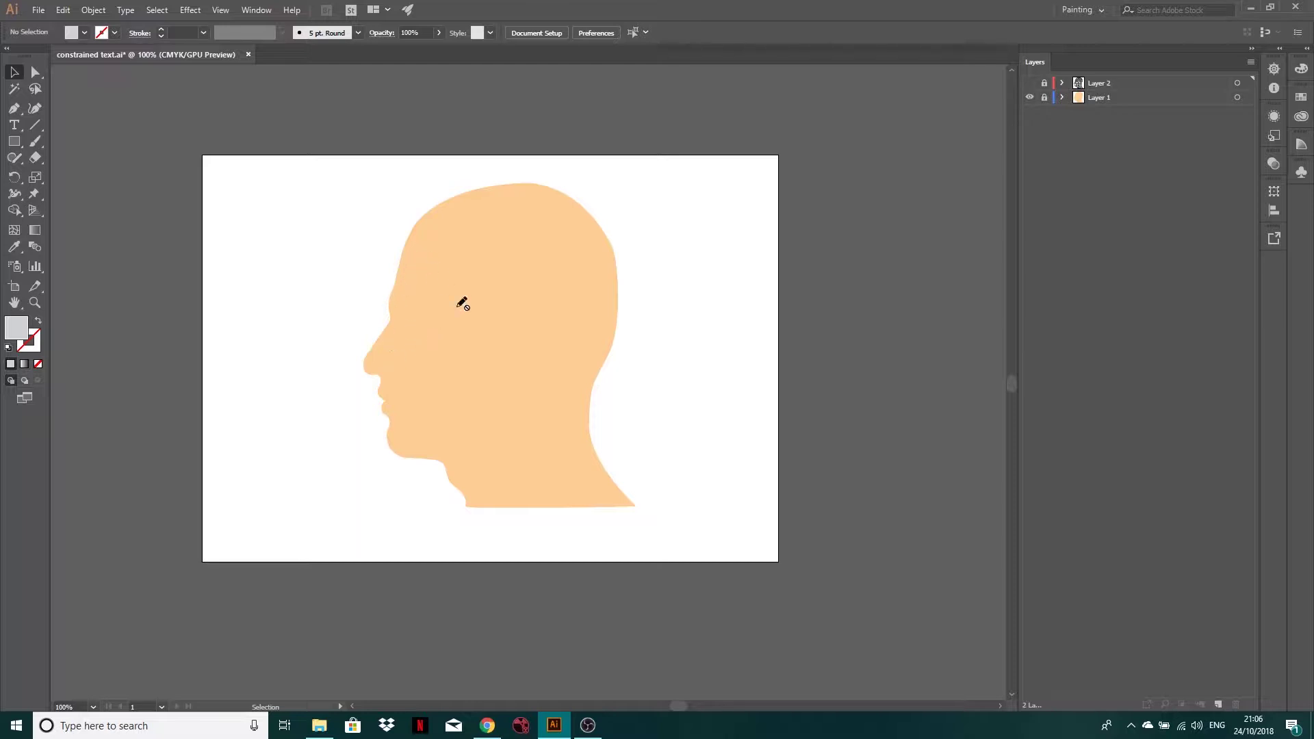
drag(387, 337, 296, 359)
click(1029, 83)
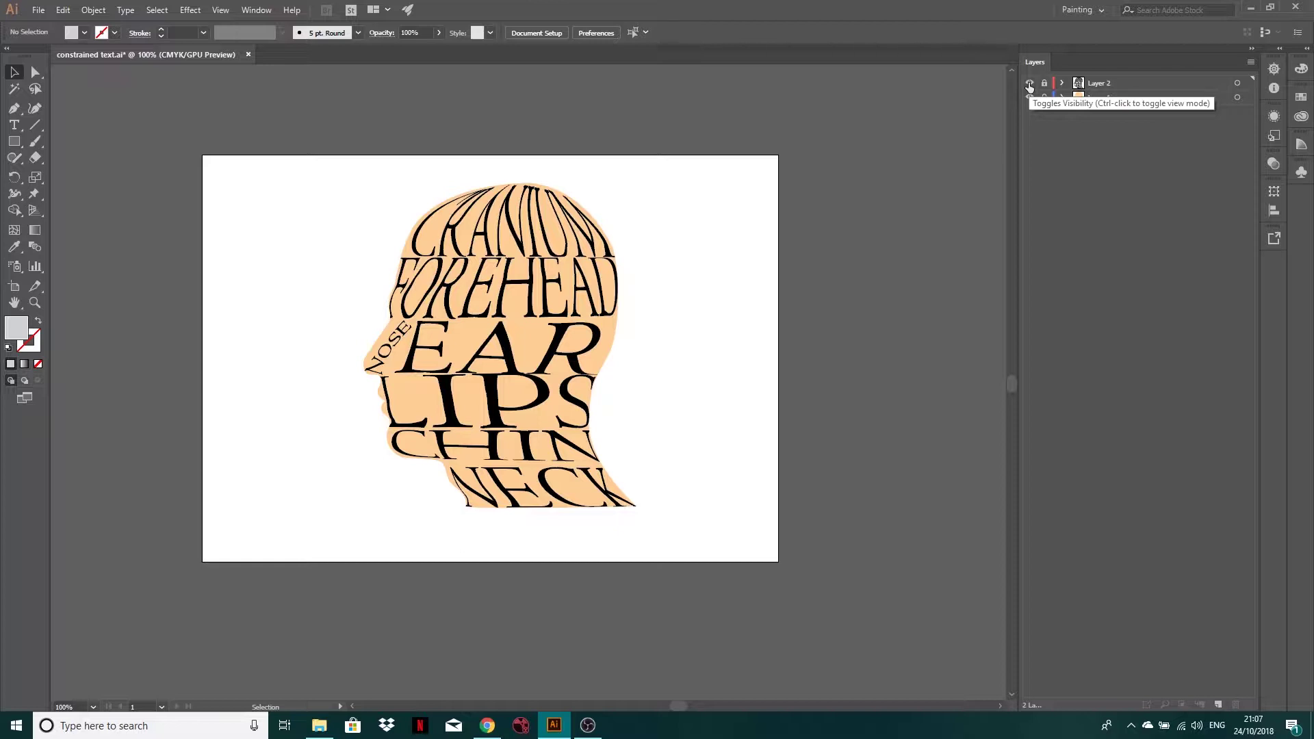
Hide the text labels and rename Layer 1 to HEAD SHAPE
click(1029, 83)
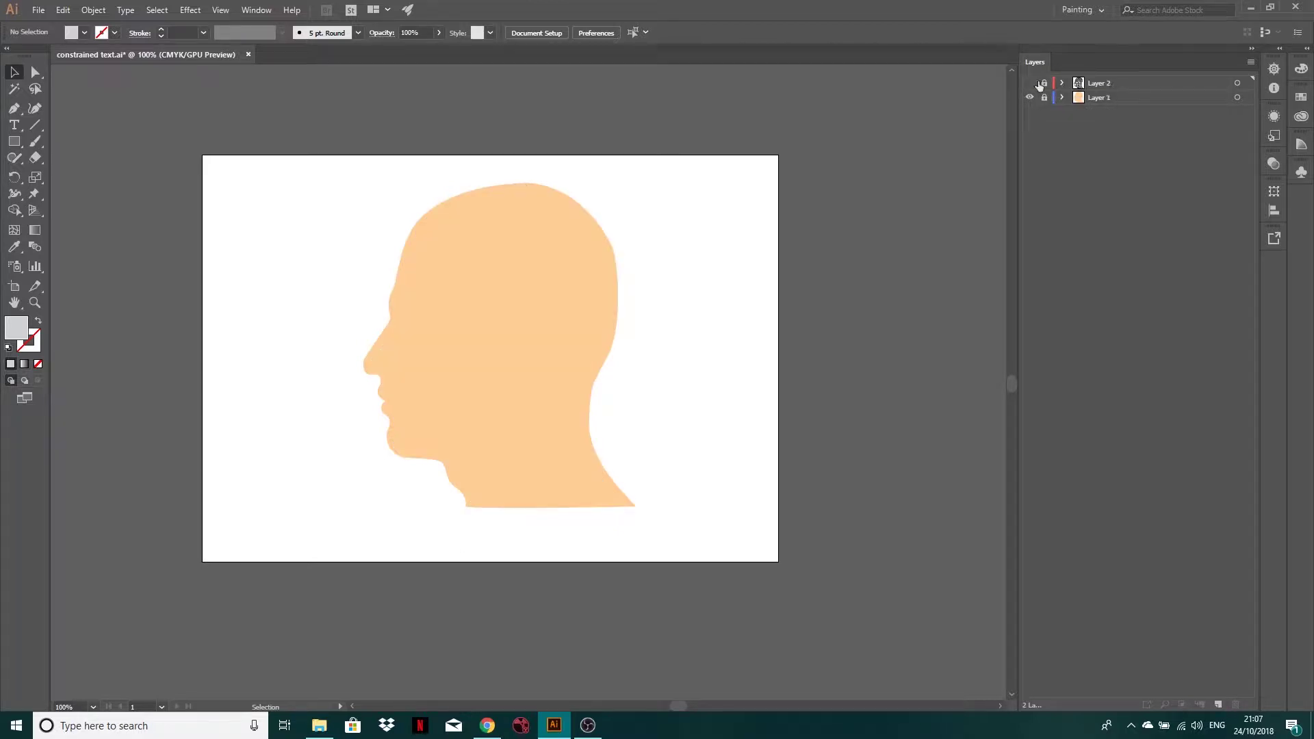
double_click(1099, 96)
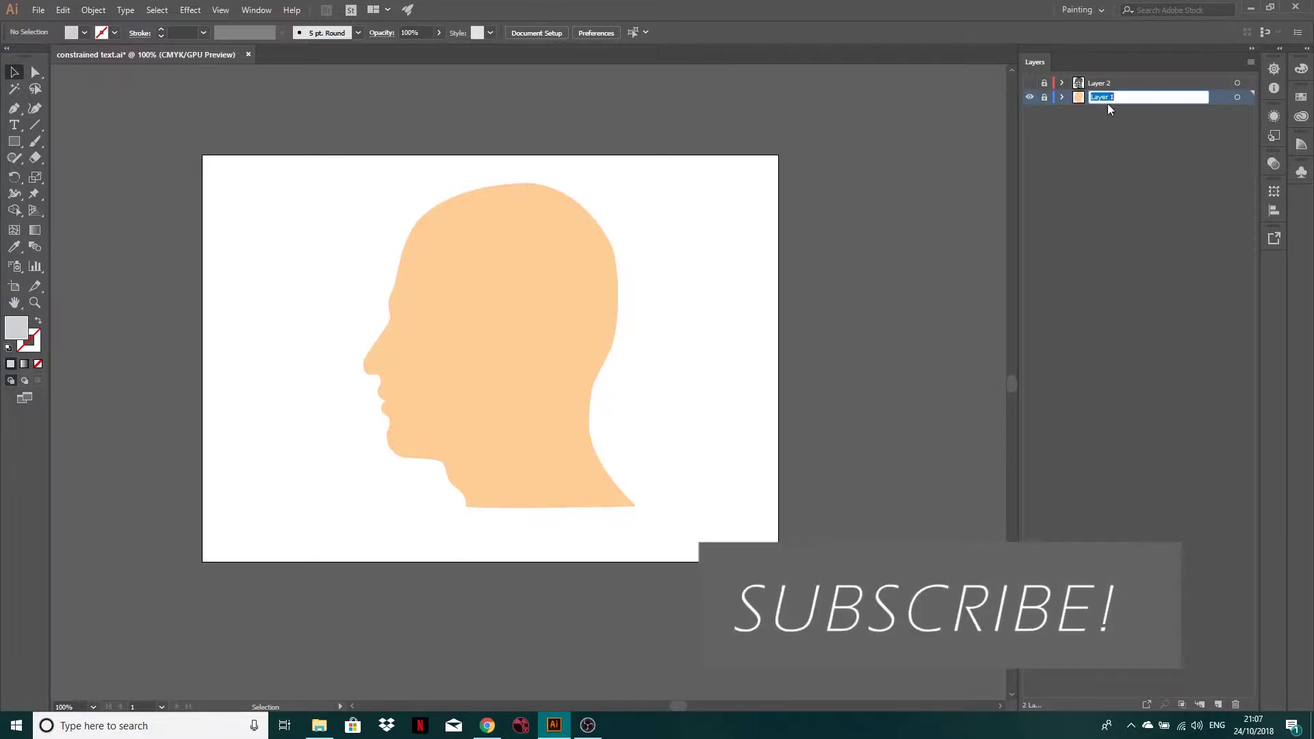
text(HEAD SHAPE)
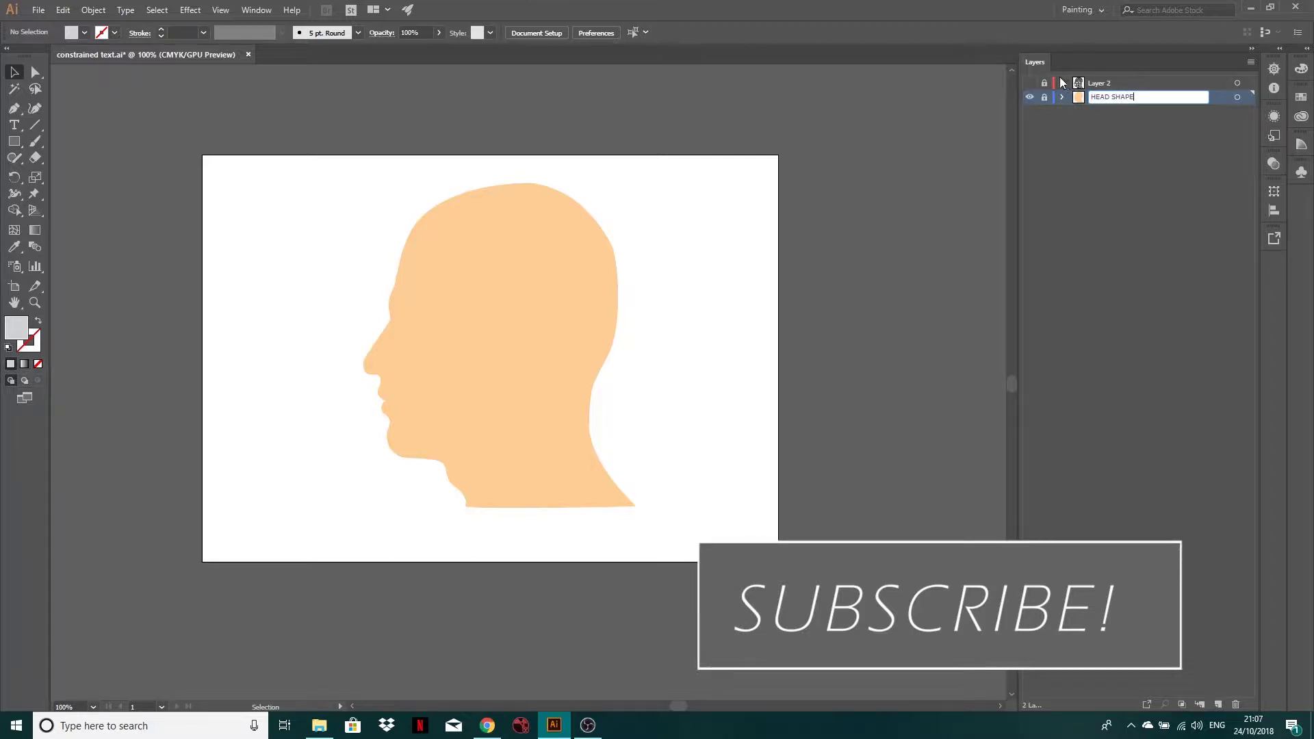
key(Return)
Rename Layer 2 to HEAD TEXT OLD and keep it above HEAD SHAPE
double_click(1095, 85)
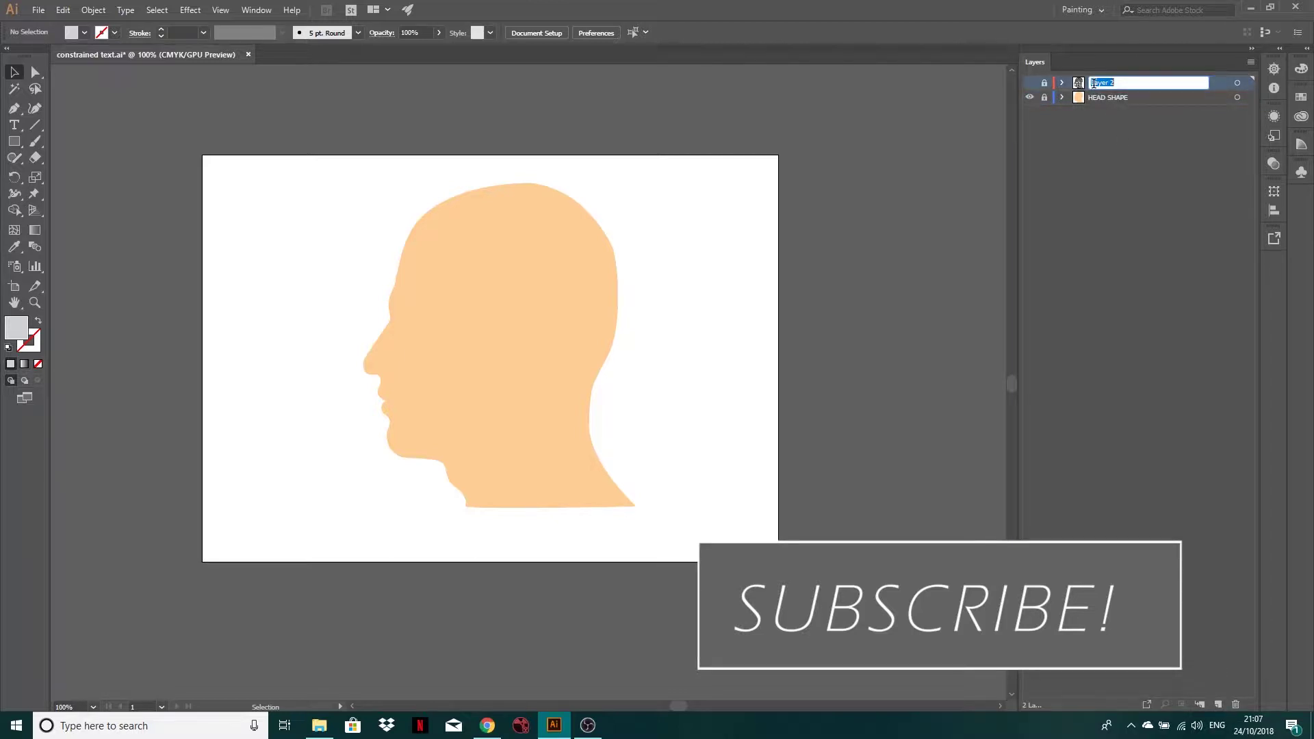
text(HEAD TEXT OLD)
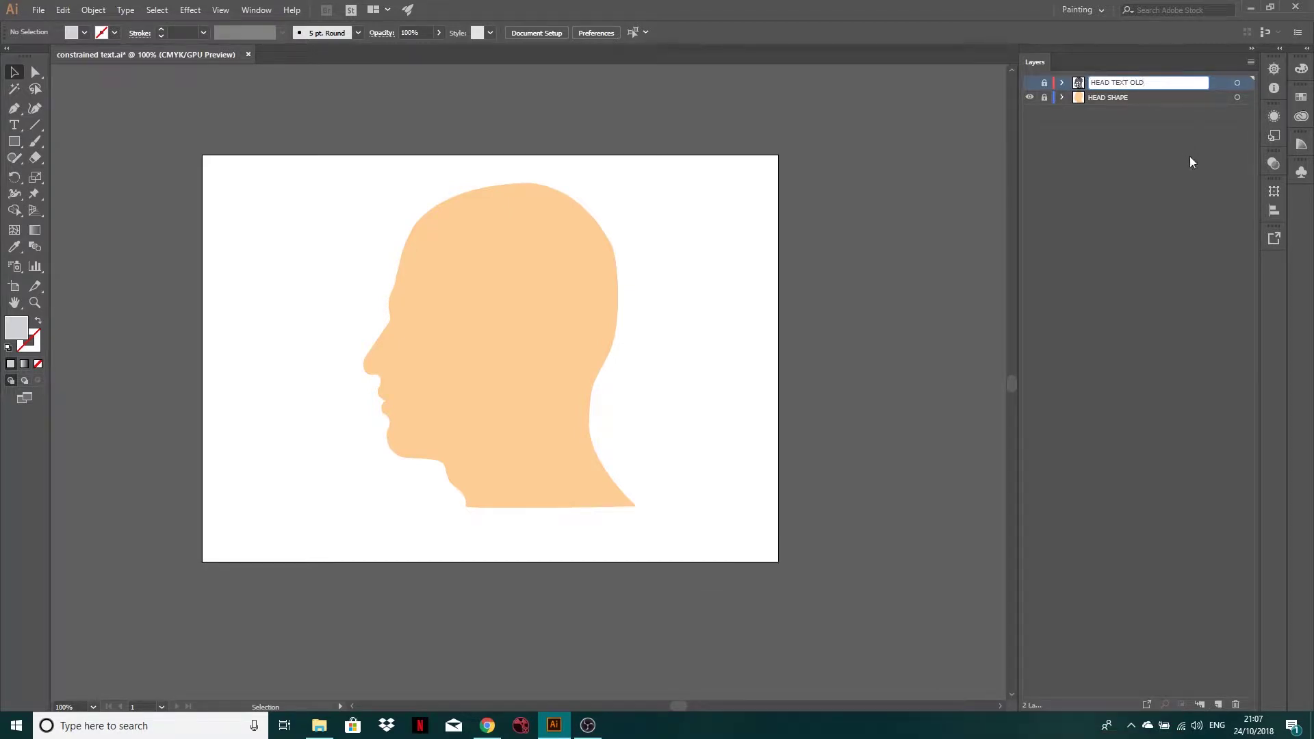
key(Return)
drag(1115, 83, 1103, 108)
click(1098, 83)
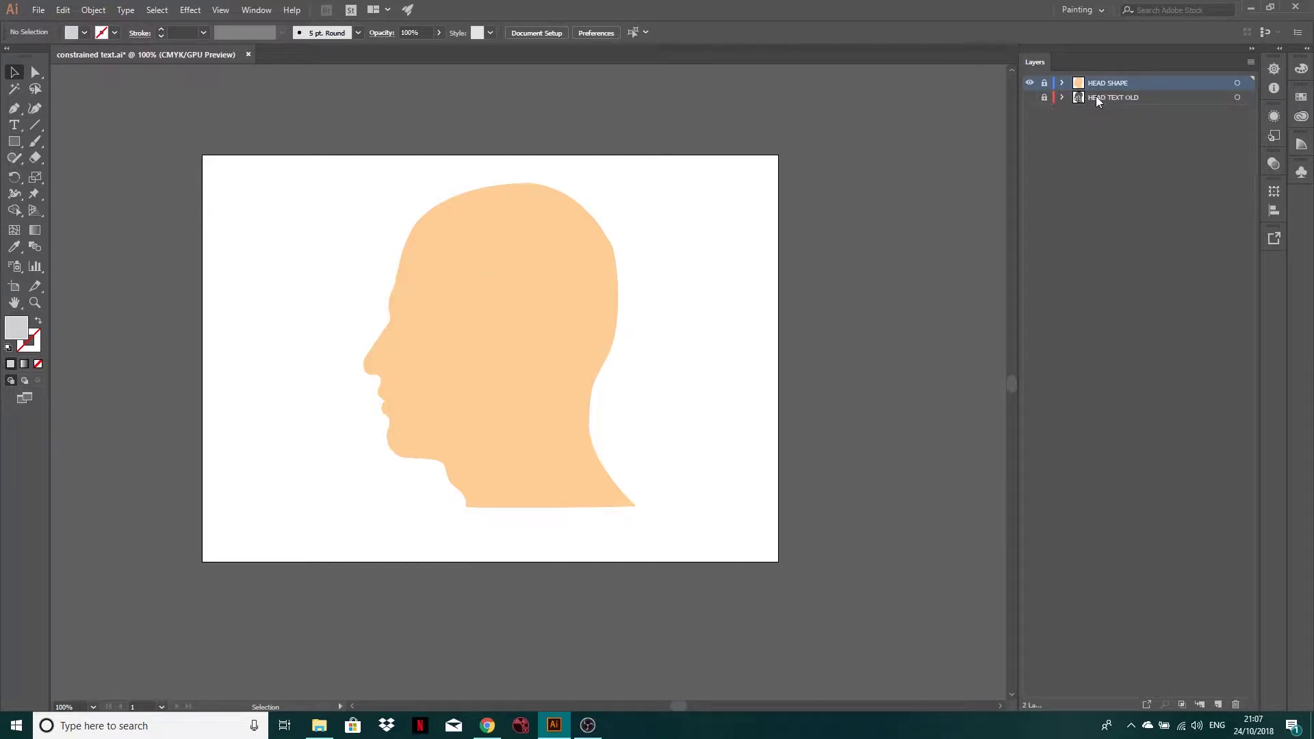
drag(1095, 96, 1061, 79)
Inspect HEAD TEXT OLD's envelopes, then hide the layer and drag it below HEAD SHAPE
click(1029, 83)
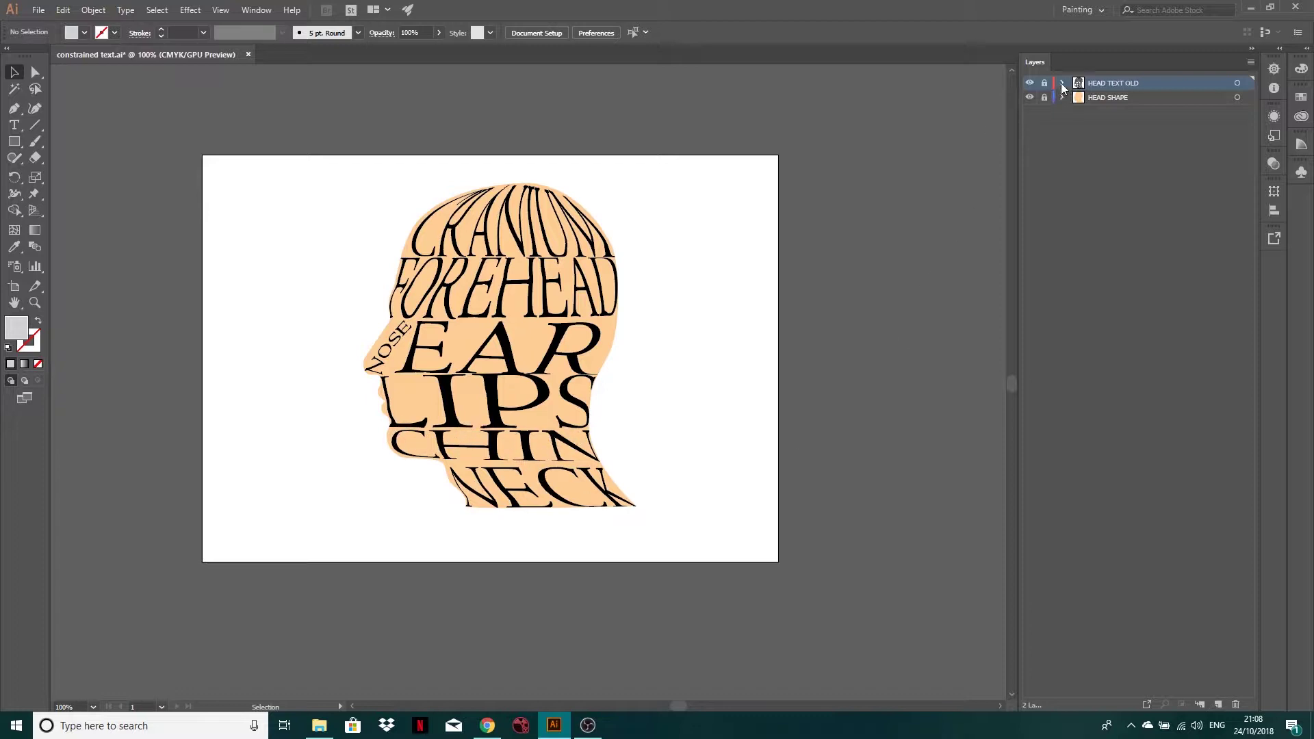
click(1062, 83)
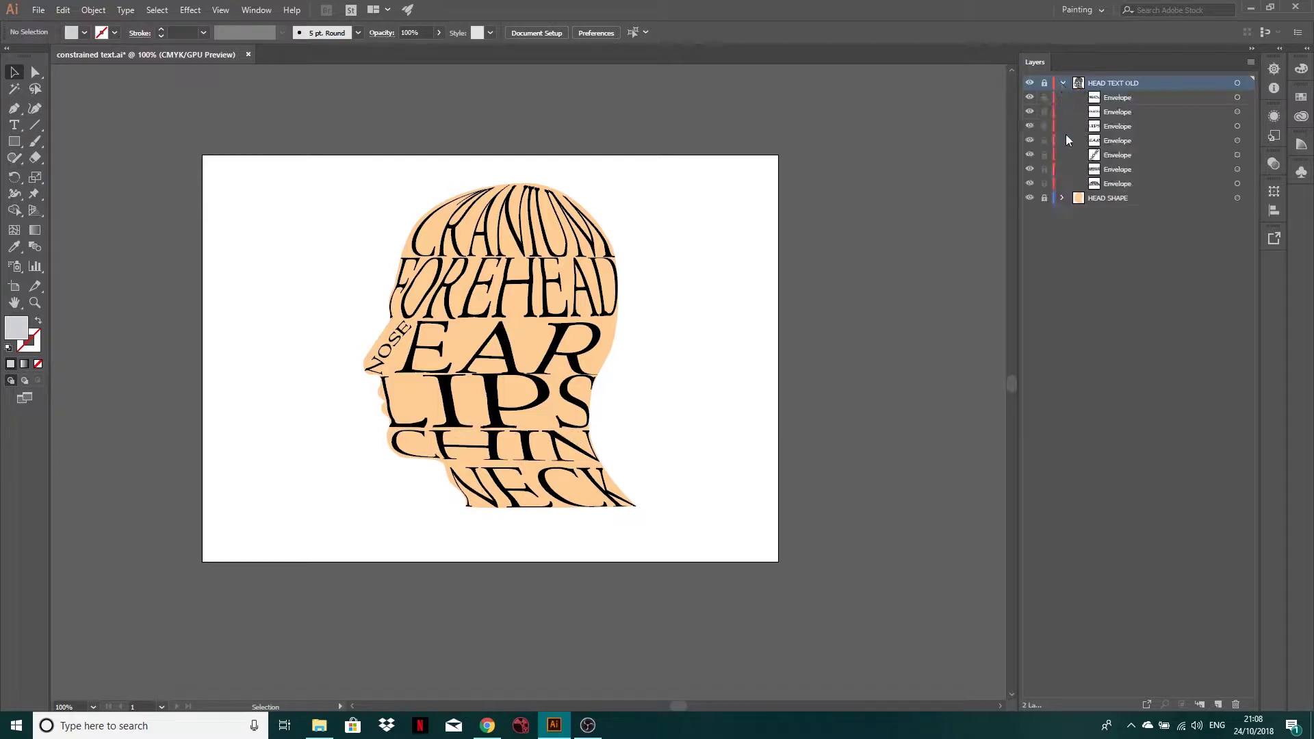
click(1116, 112)
click(1063, 83)
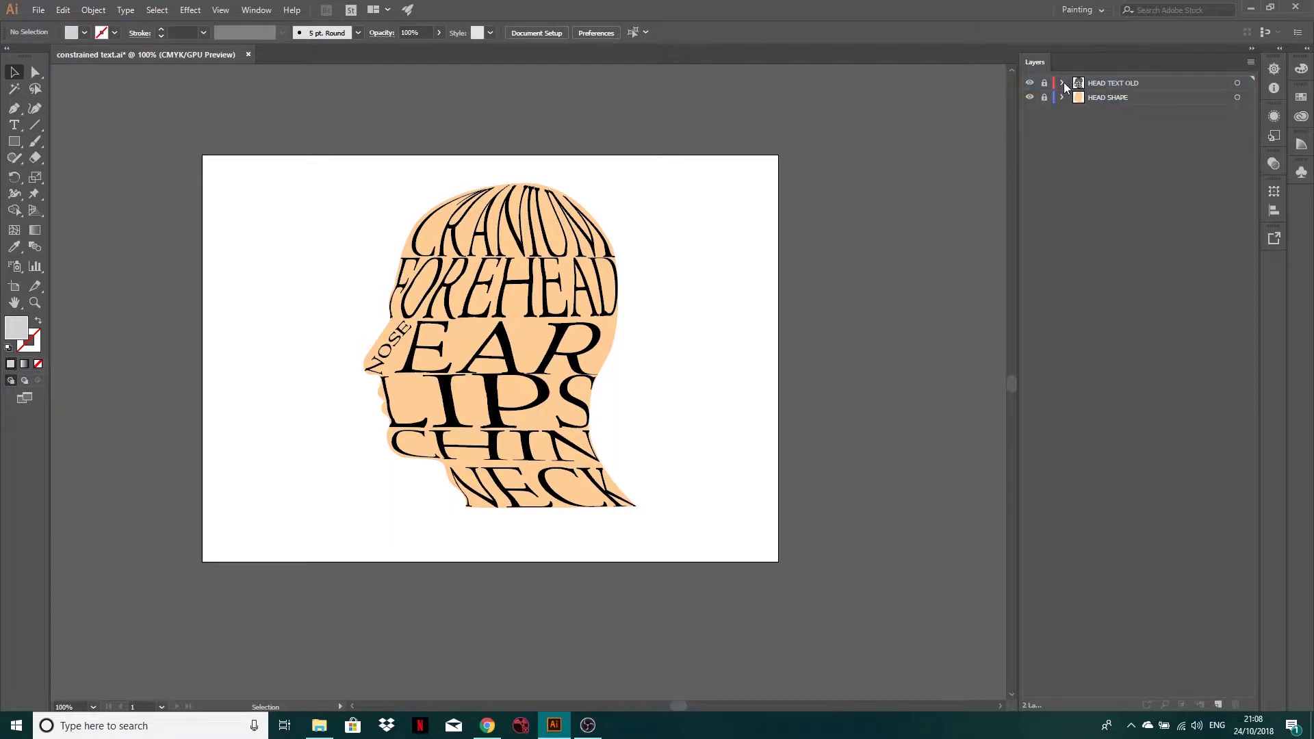
click(1029, 83)
drag(1106, 82, 1109, 103)
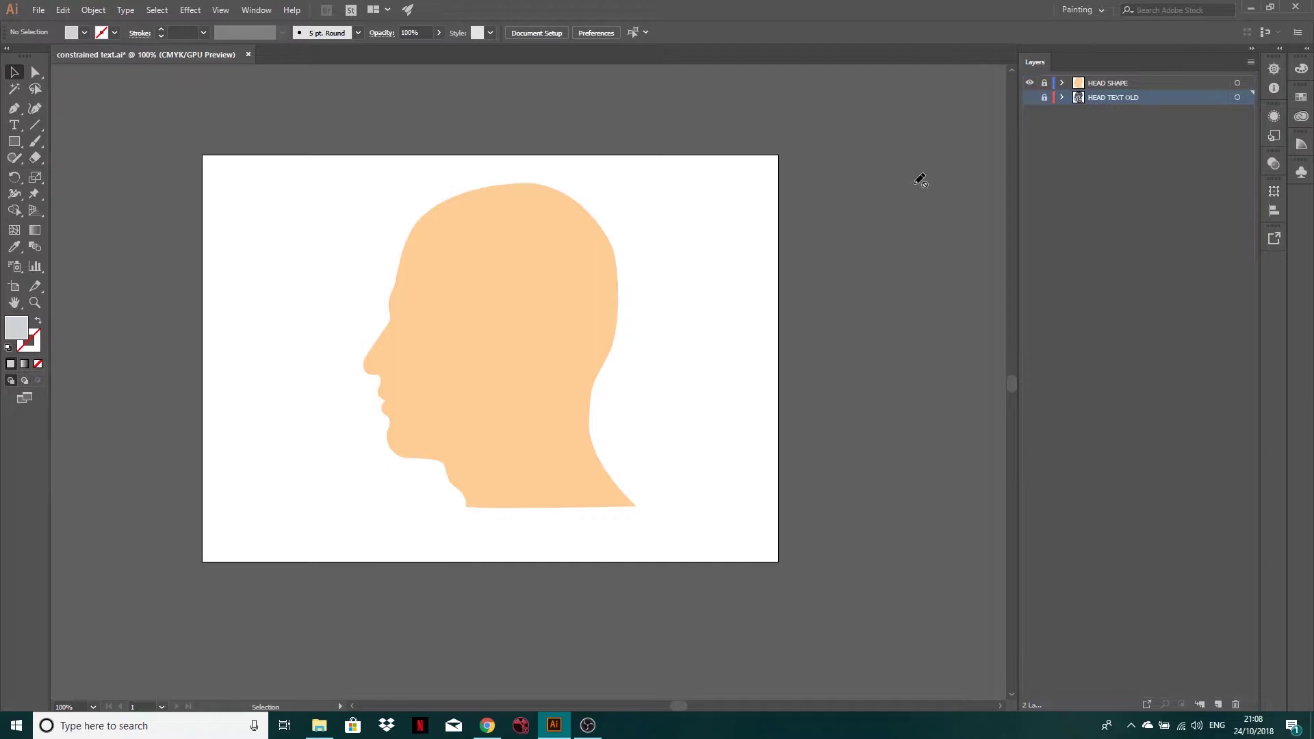
Add Layer 3 above HEAD SHAPE and trace a cap shape over the cranium
click(1145, 83)
click(1218, 705)
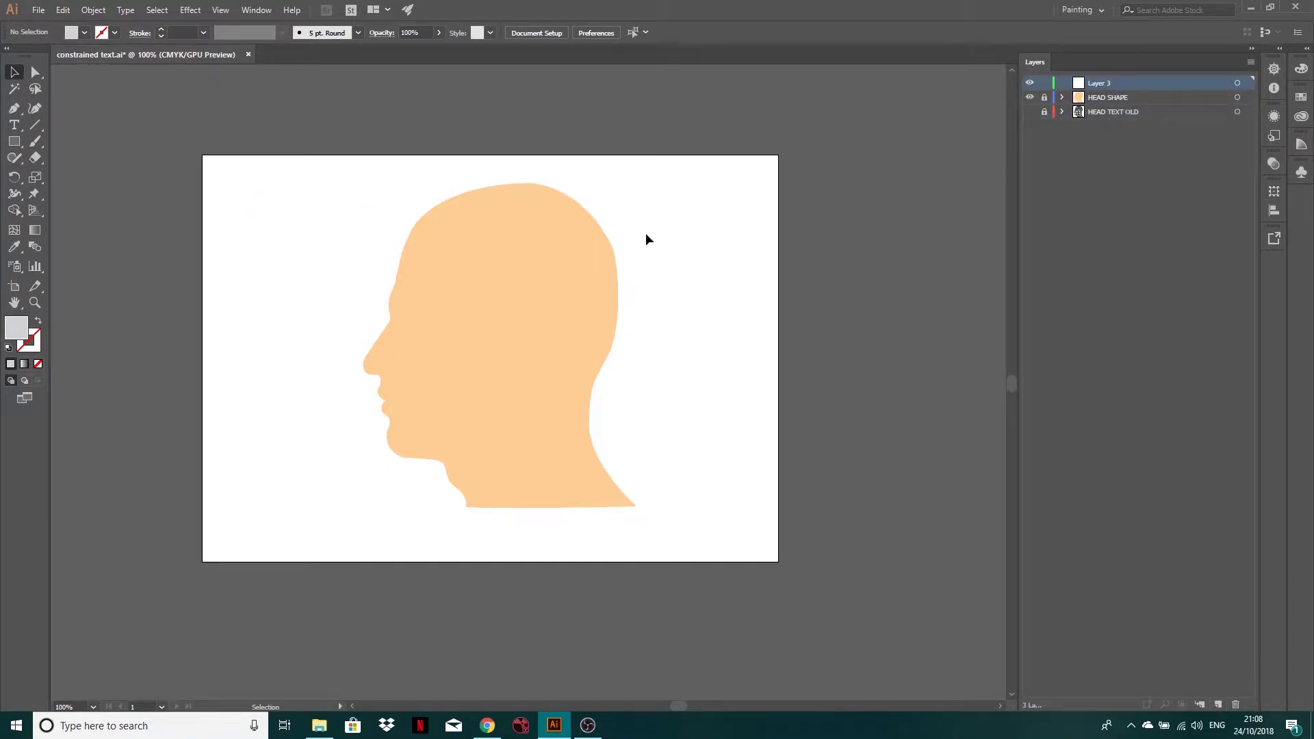
click(13, 109)
scroll(406, 261, up, 3)
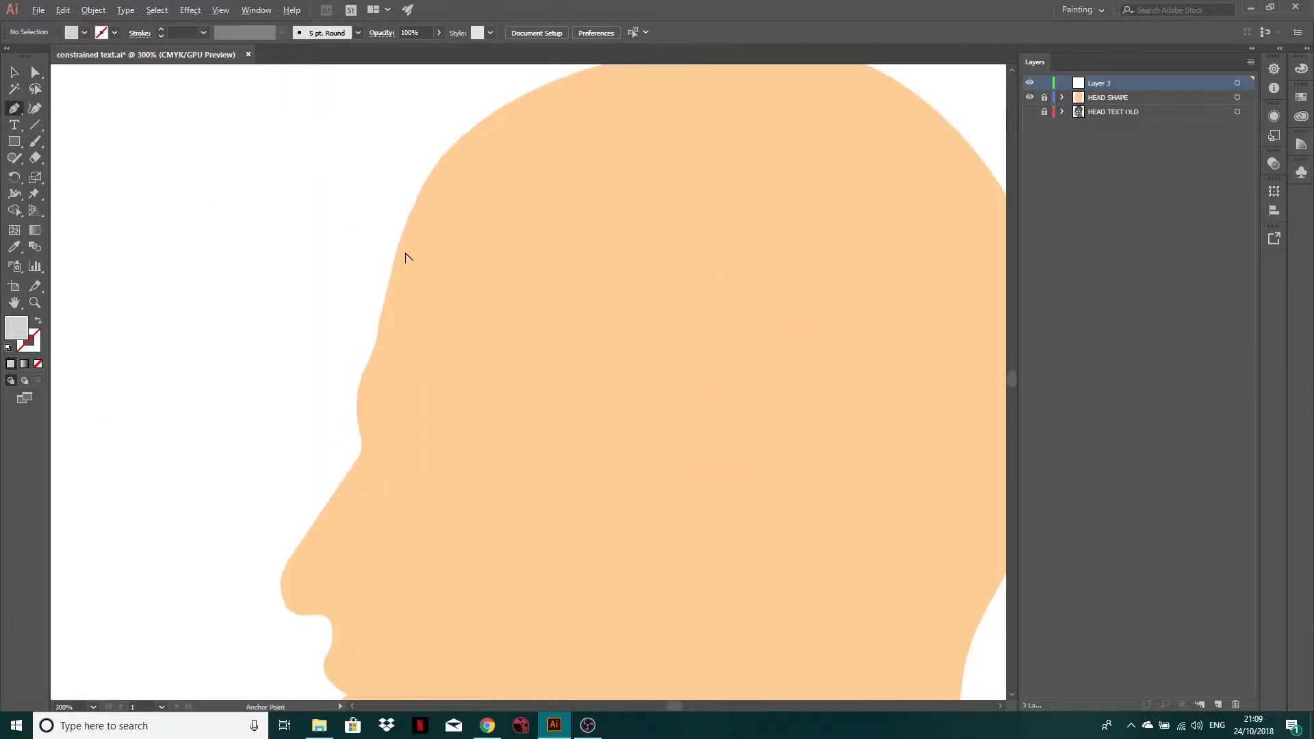
scroll(539, 253, down, 1)
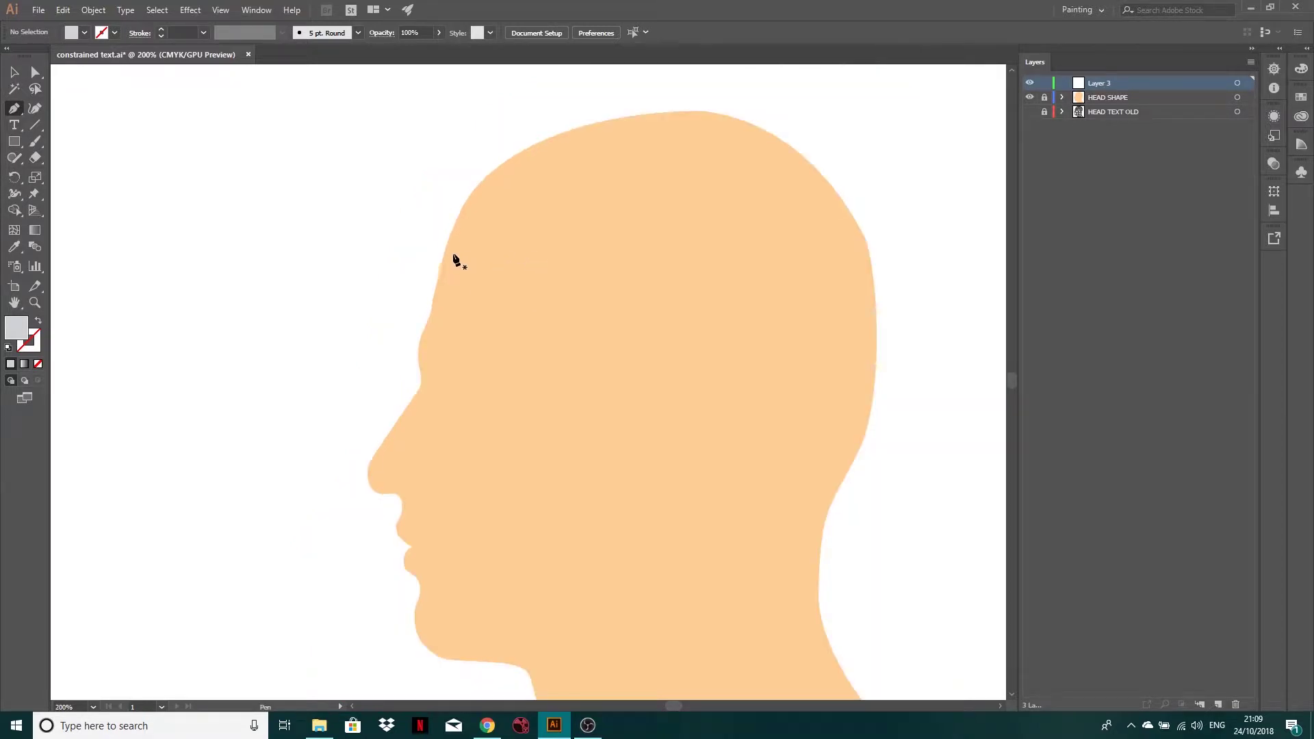
click(446, 249)
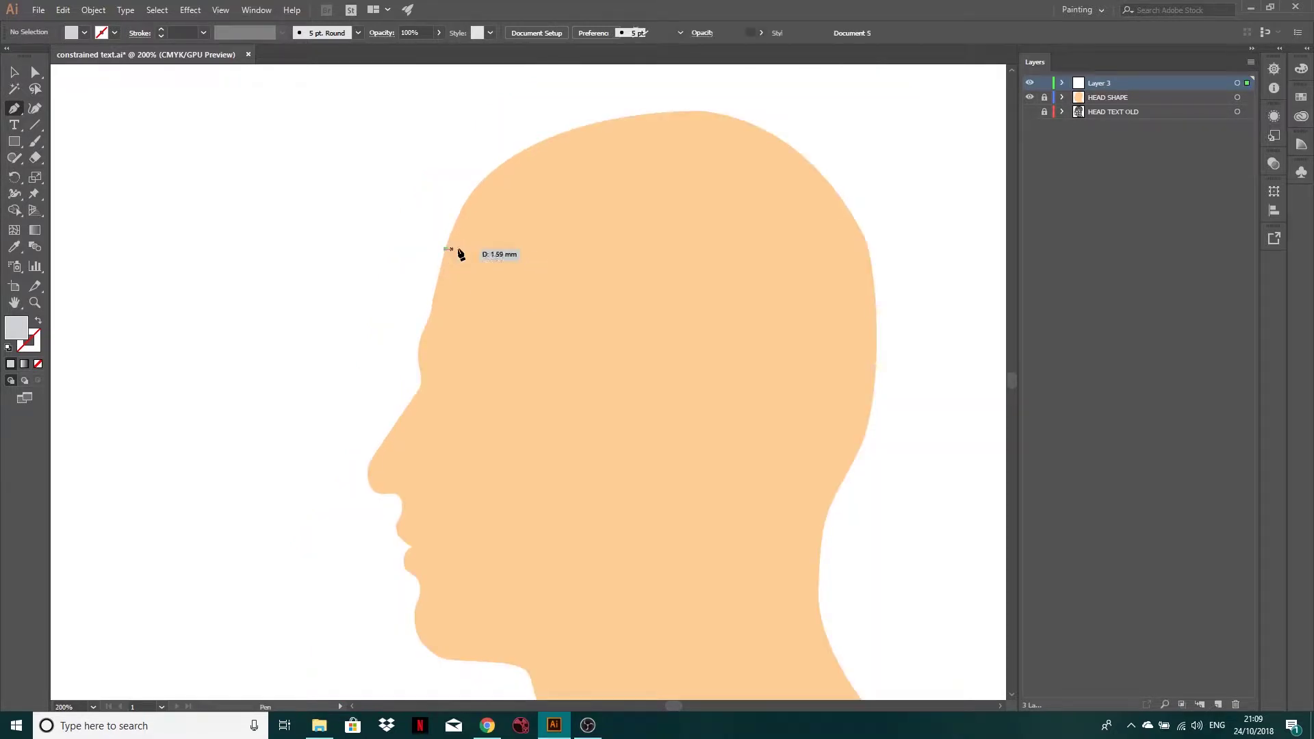
click(869, 257)
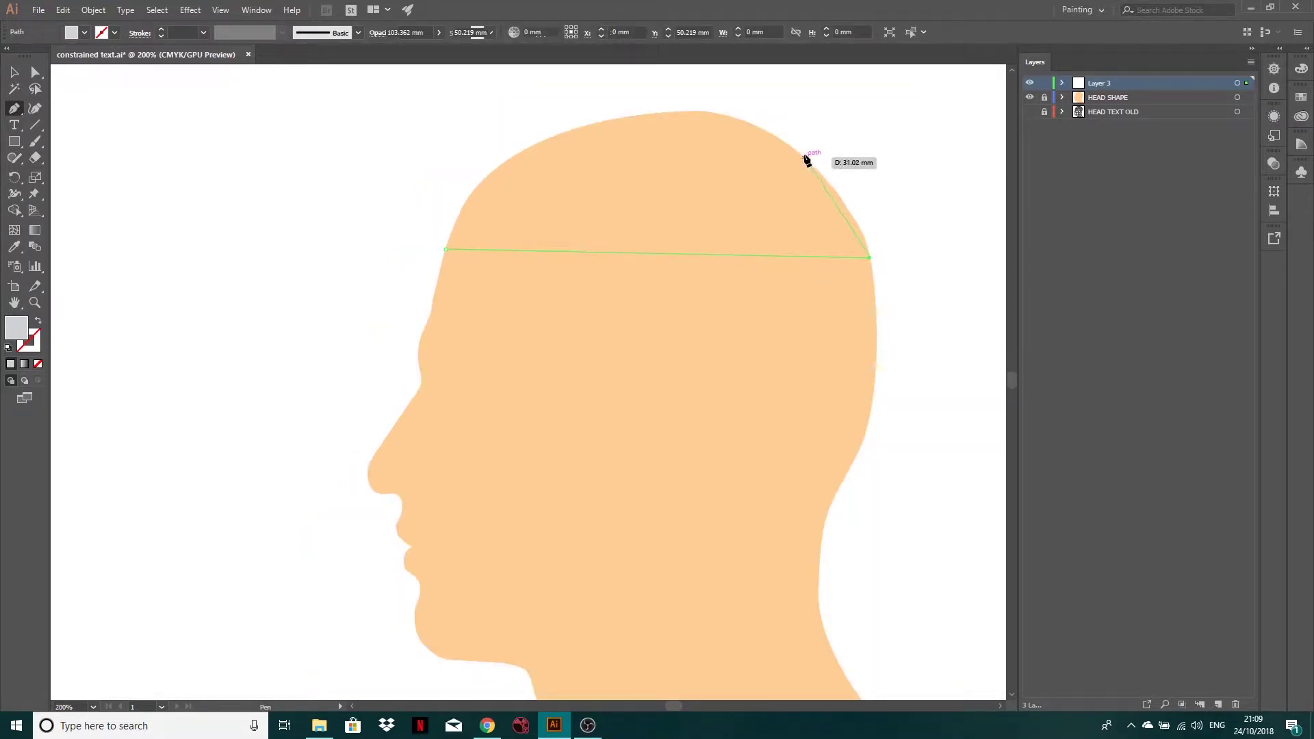
drag(786, 143, 733, 117)
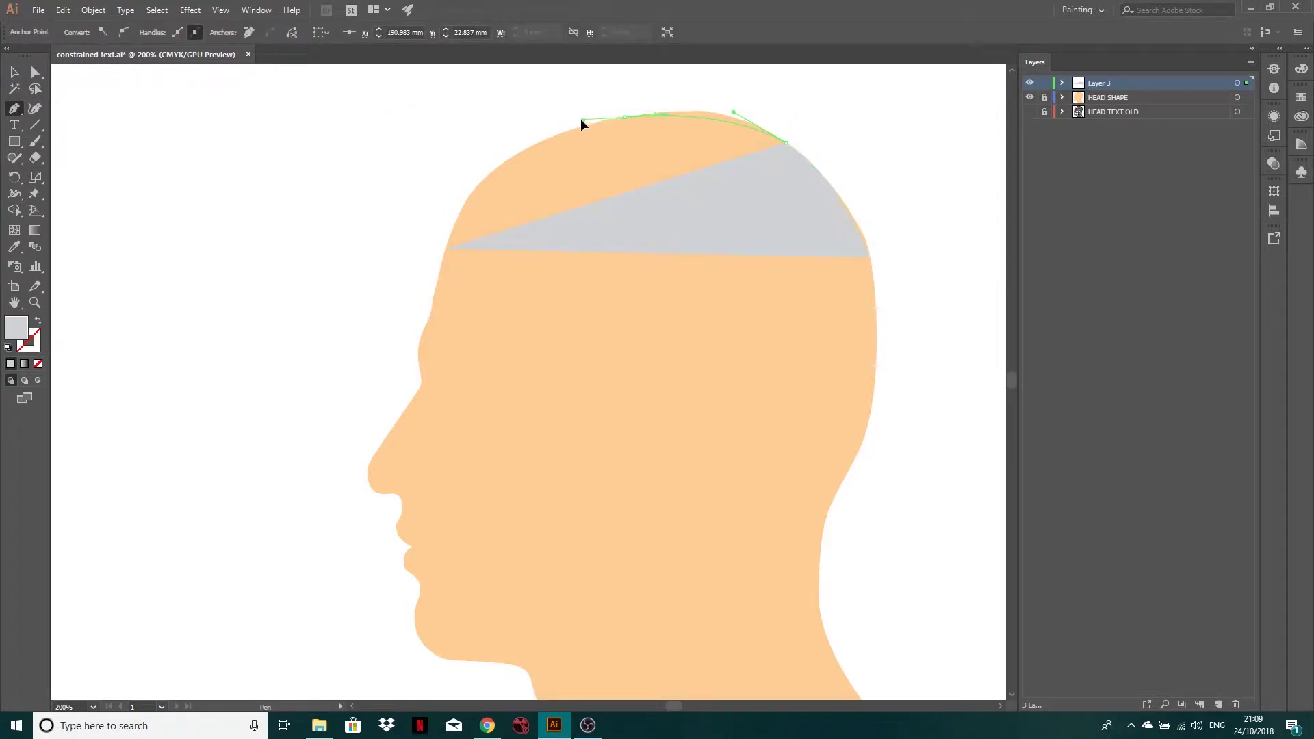
drag(551, 122, 546, 124)
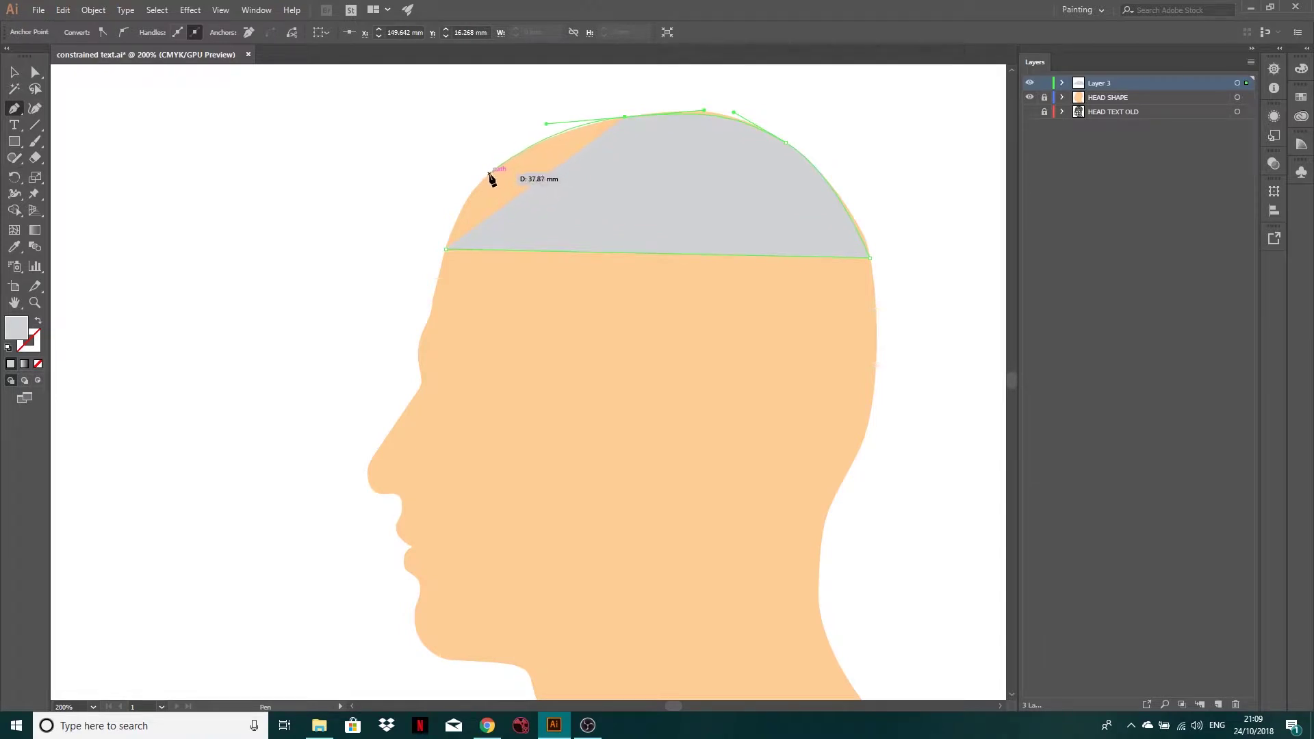
drag(484, 179, 479, 185)
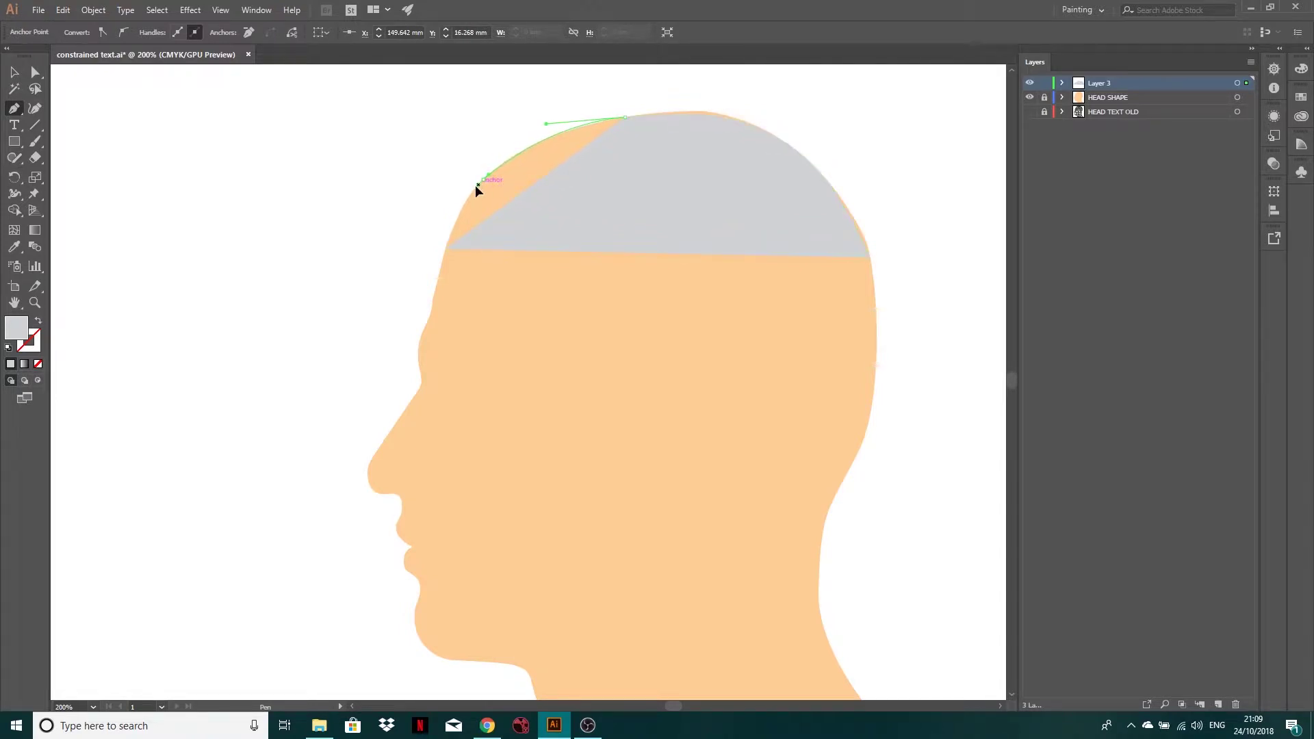
click(446, 250)
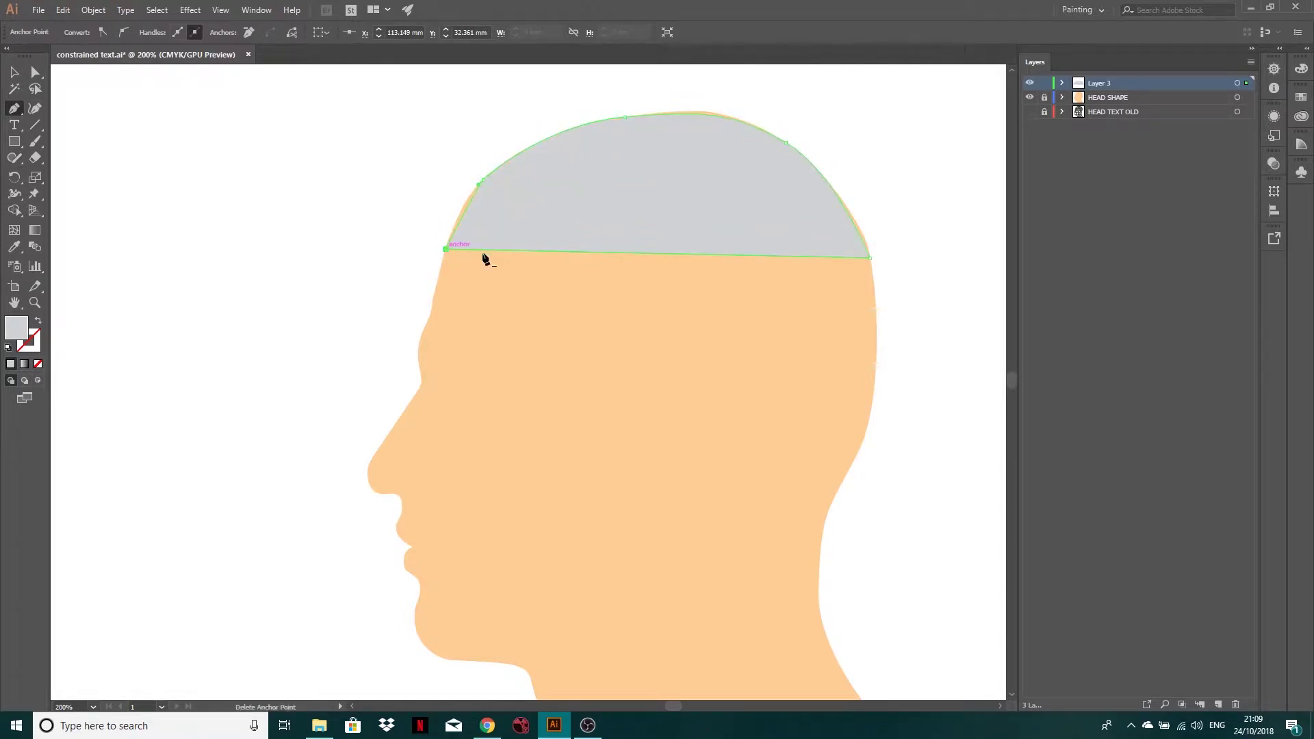
Fill the cap shape with blue #2bafe2
double_click(20, 334)
text(2bafe2)
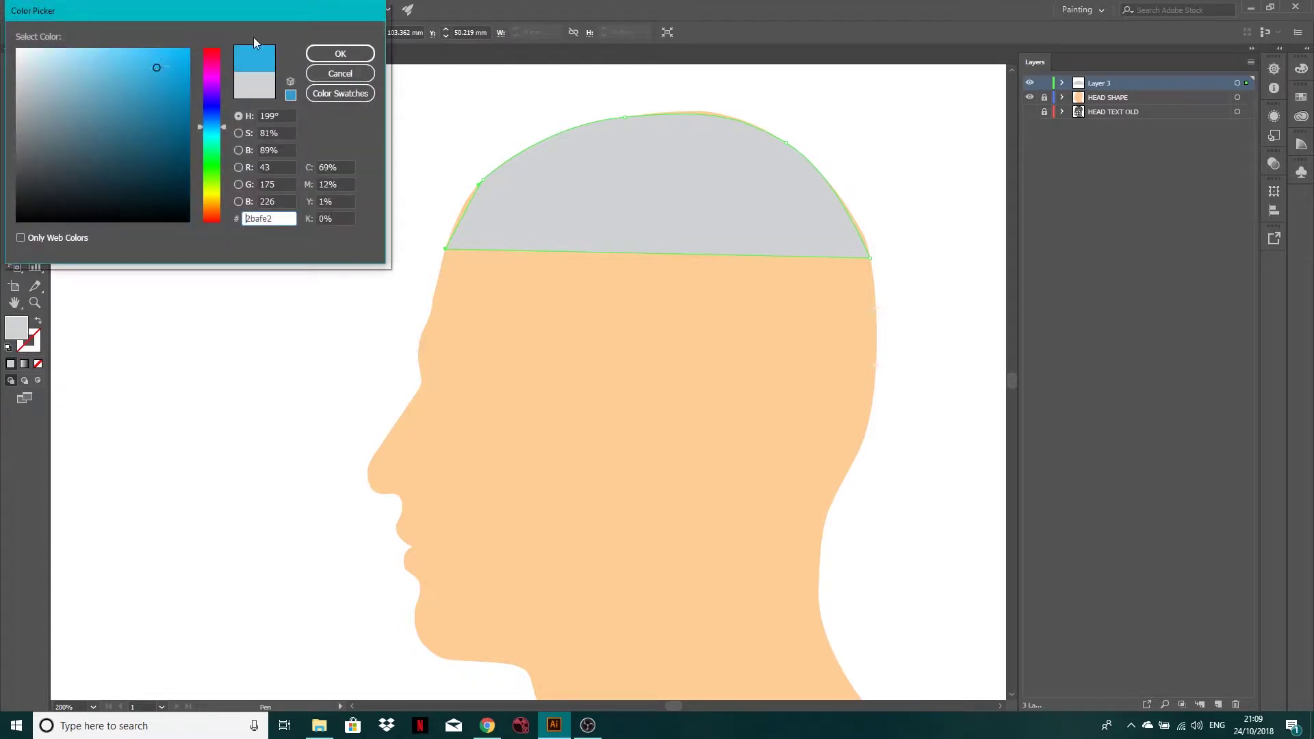
click(324, 54)
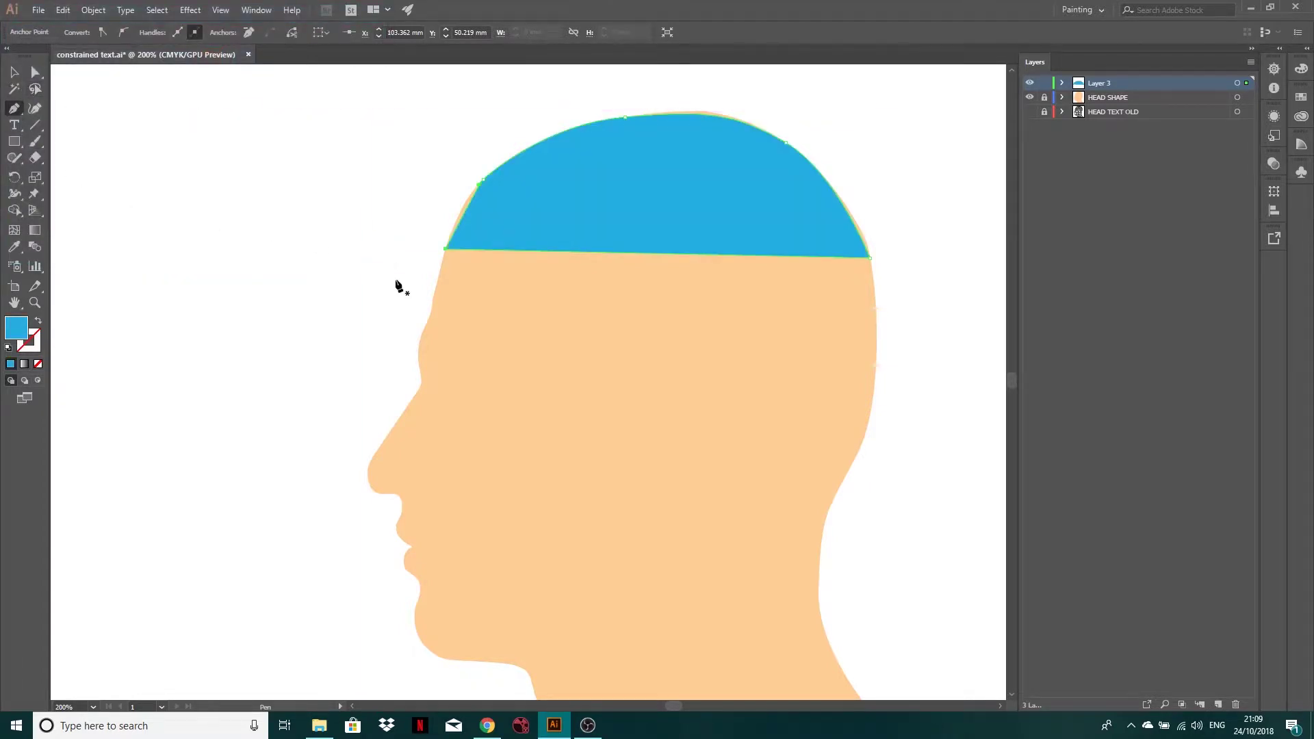
Trace a band around the forehead and temple under the cap and fill it magenta (e02ddc)
click(443, 257)
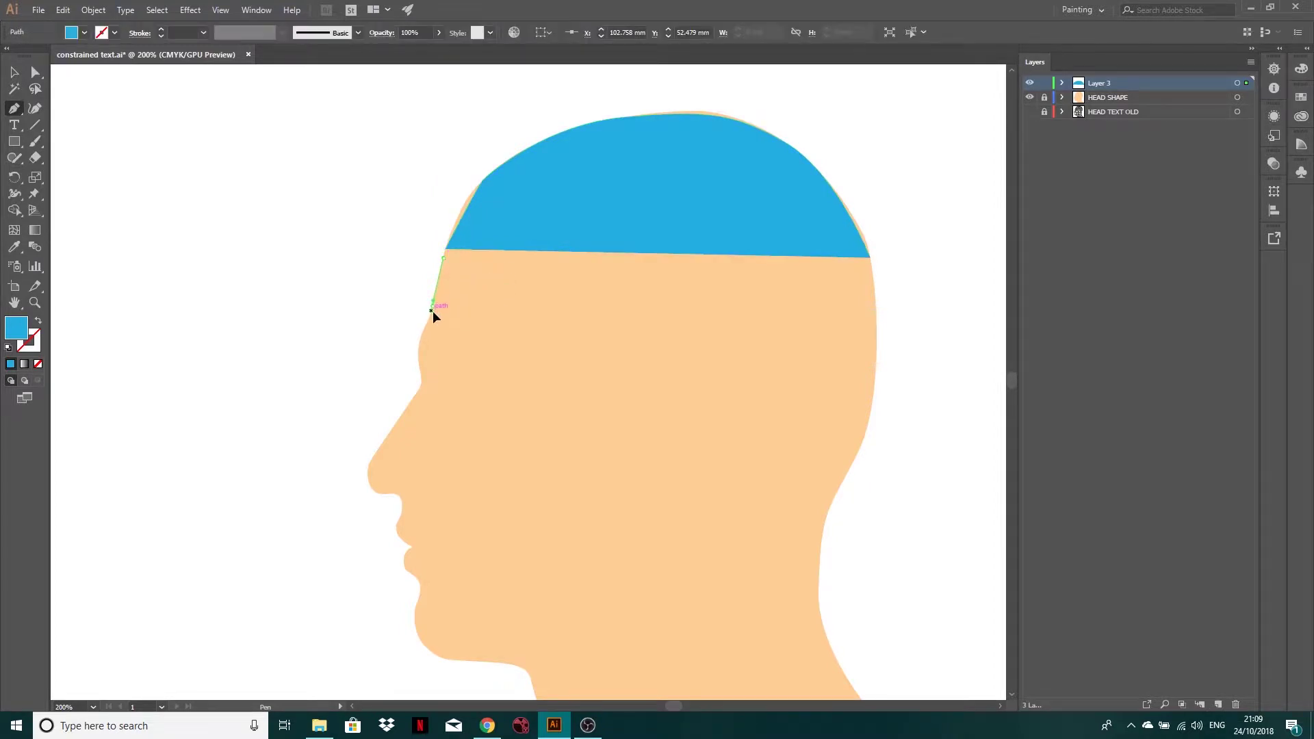
drag(421, 334, 869, 383)
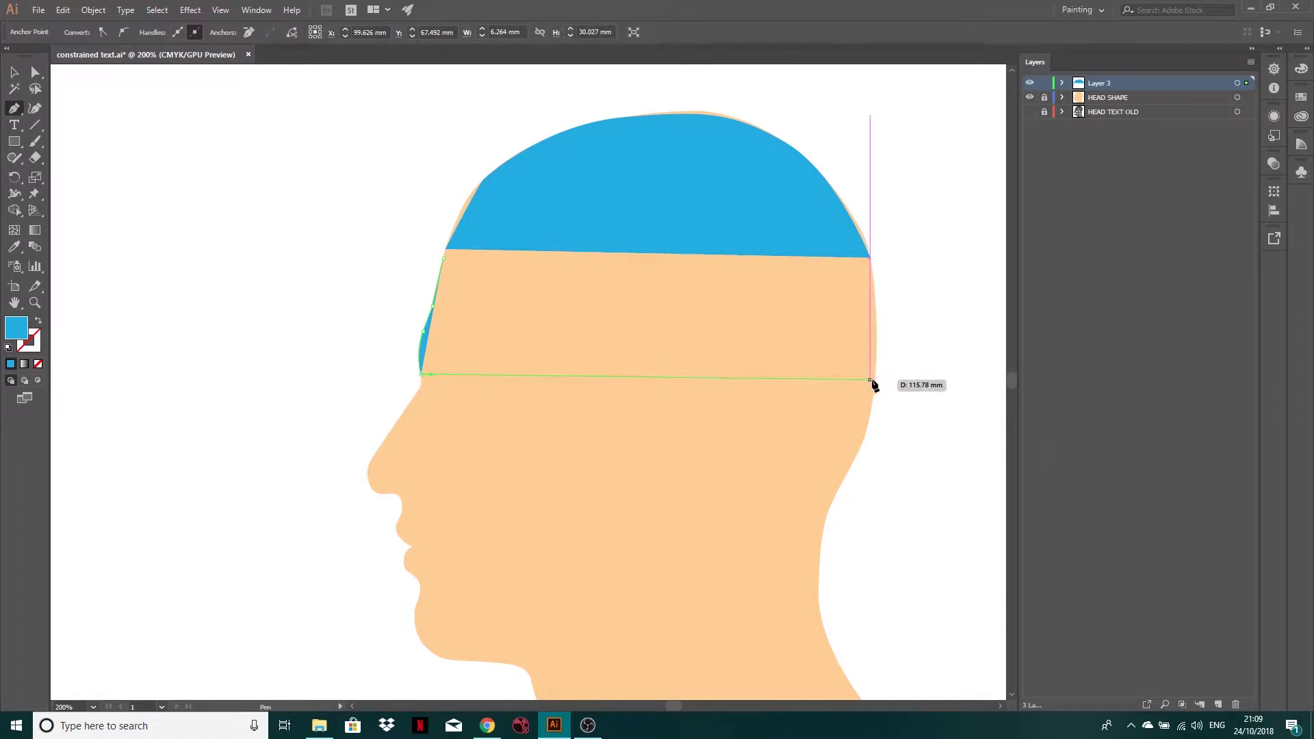
click(875, 378)
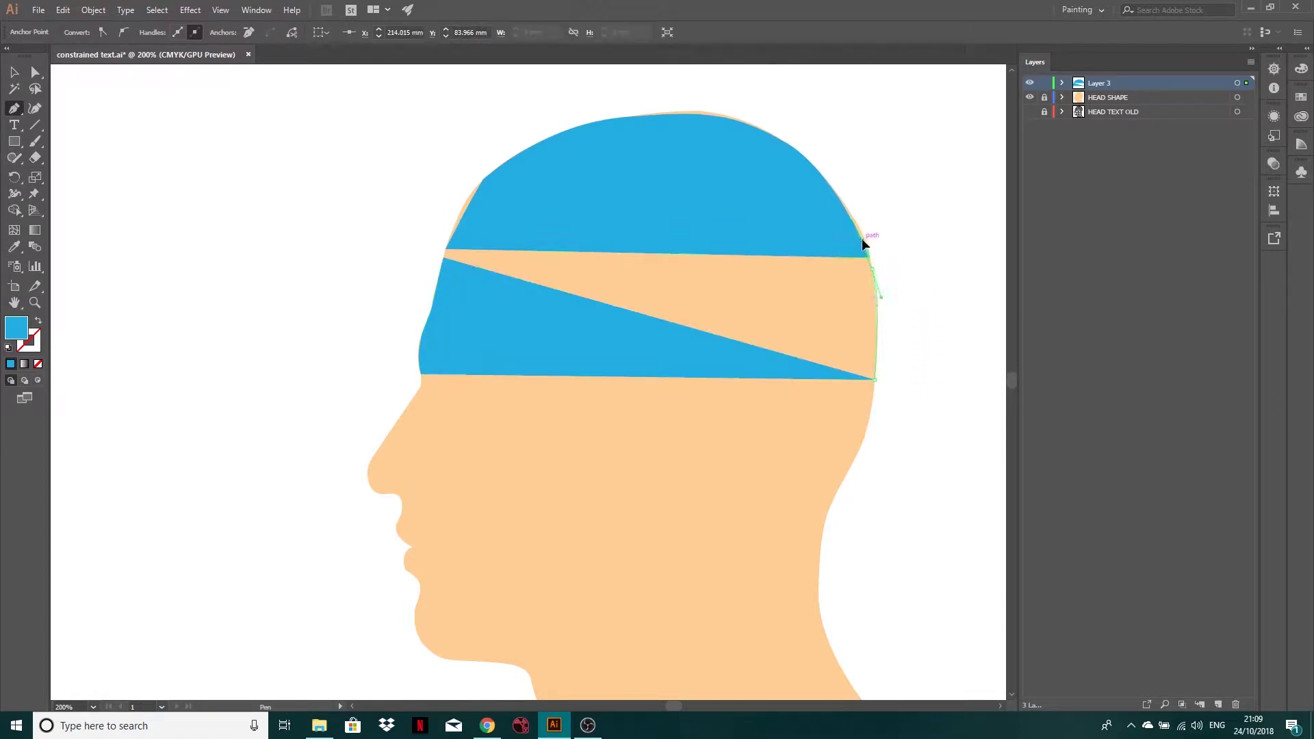
drag(871, 267, 861, 242)
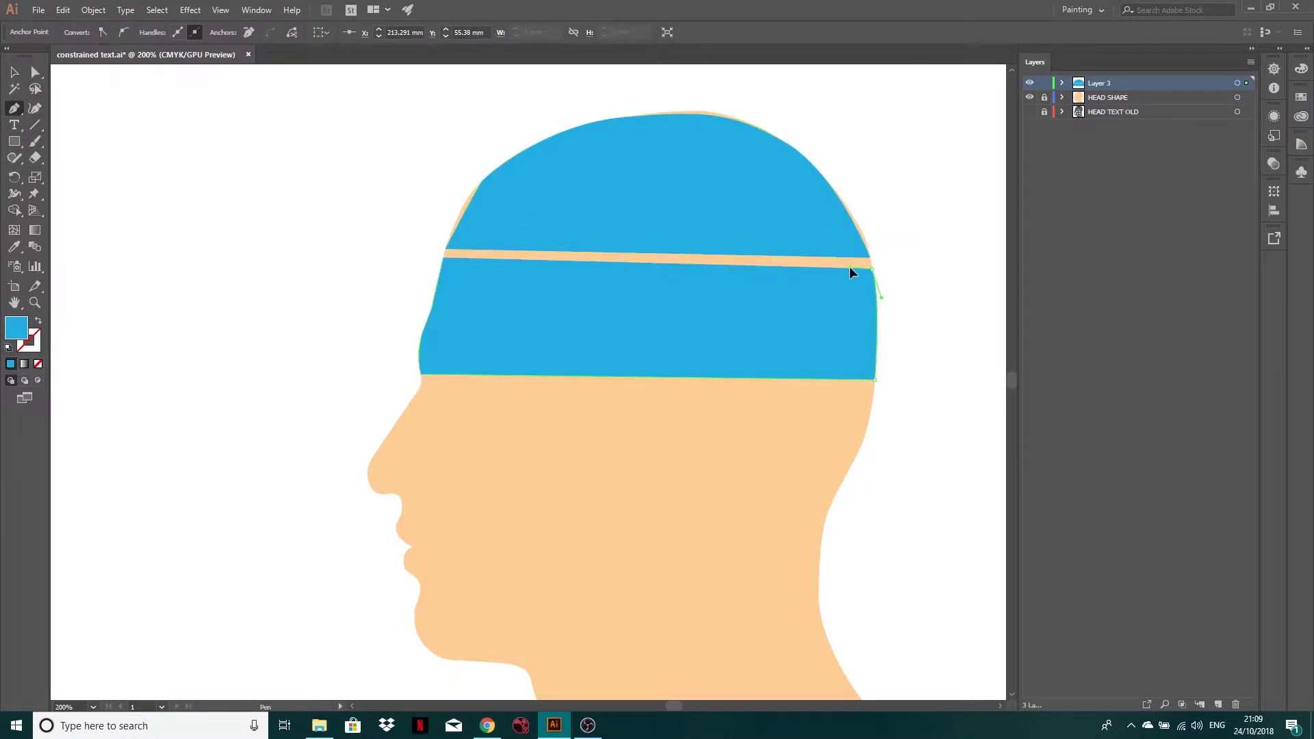
click(443, 257)
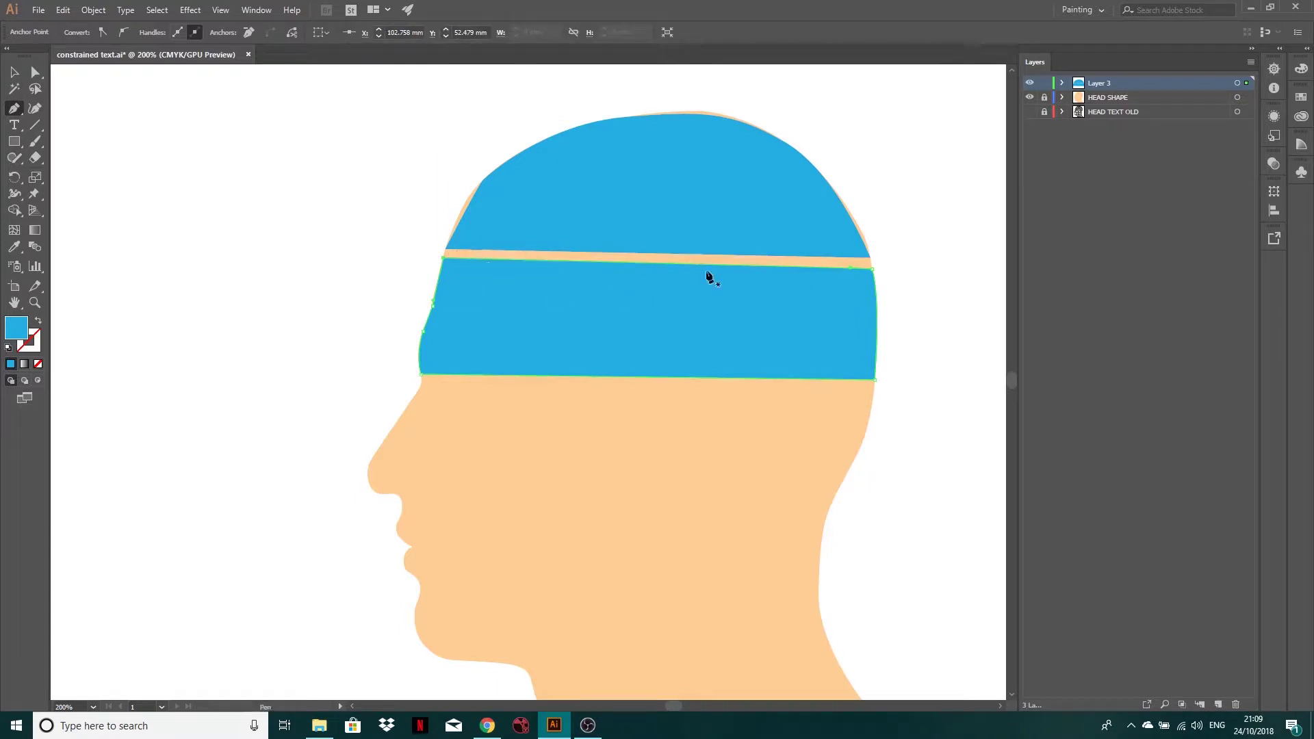
double_click(14, 328)
click(210, 76)
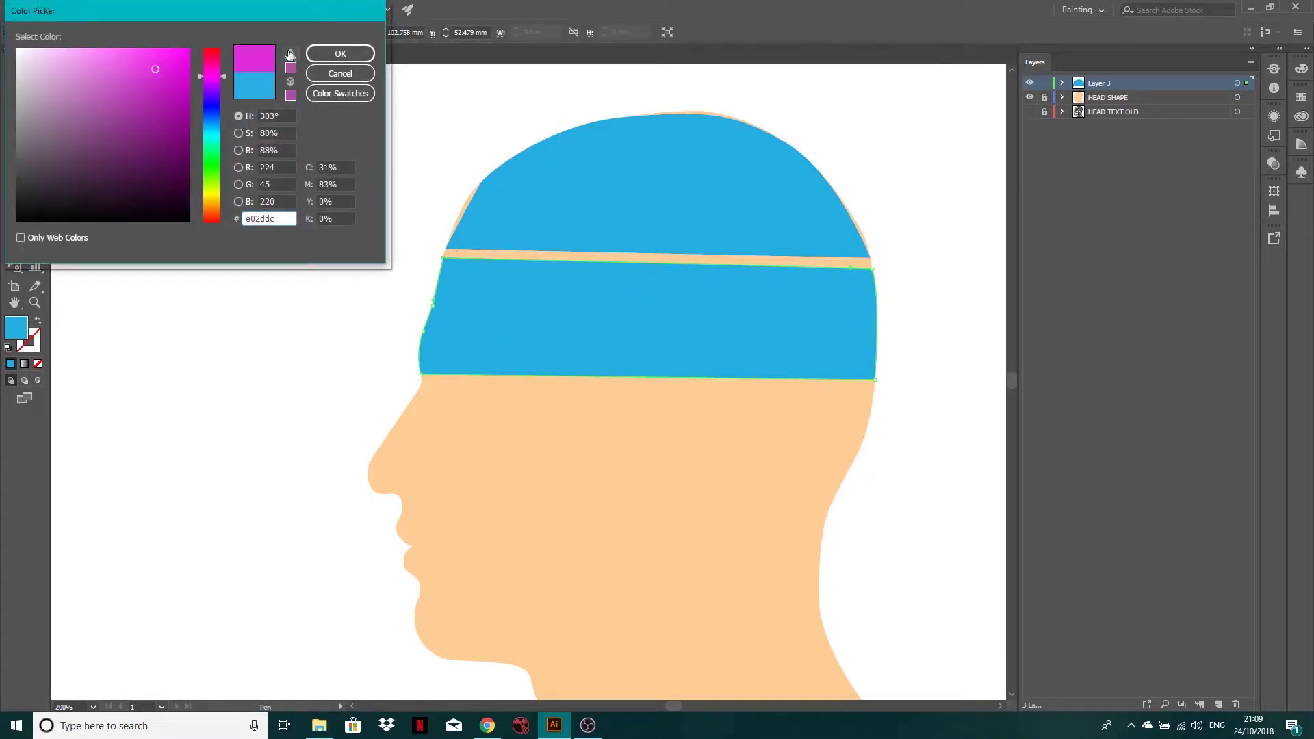
click(335, 52)
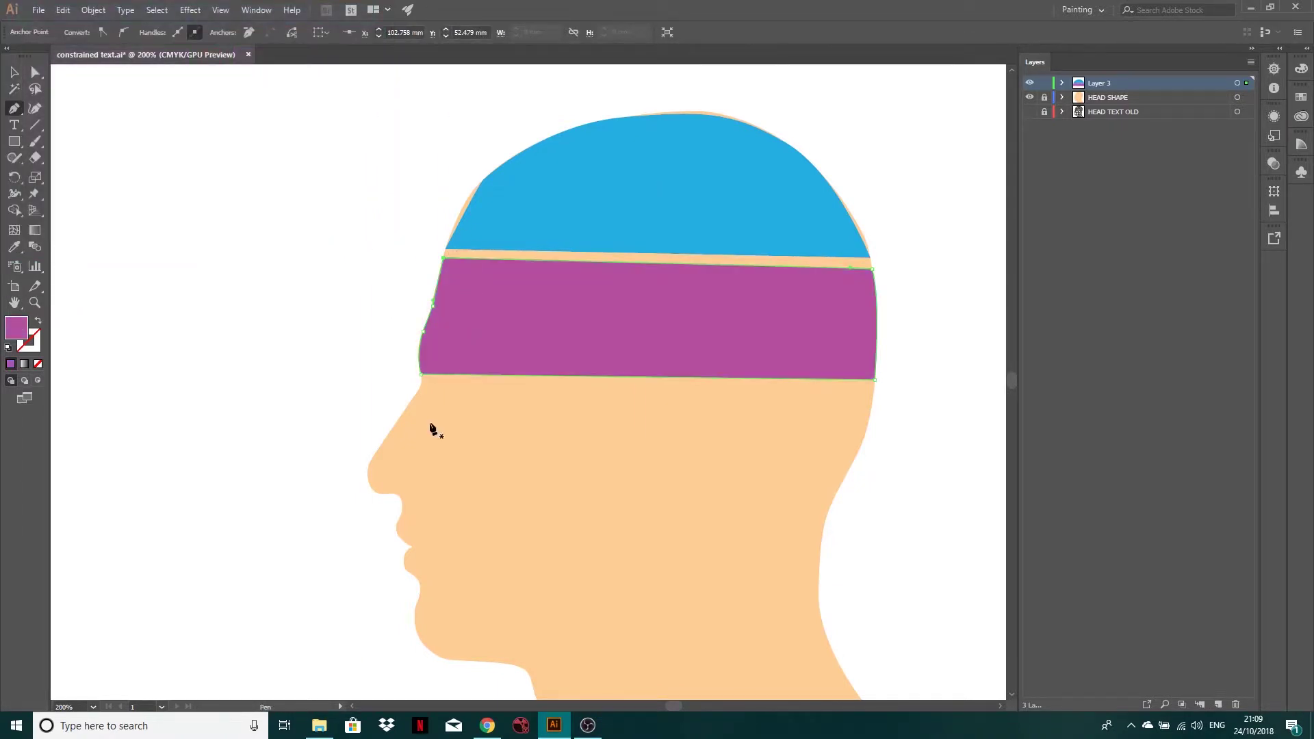
Outline the nose from the purple band to its tip and fill it turquoise (2fddd0)
click(426, 380)
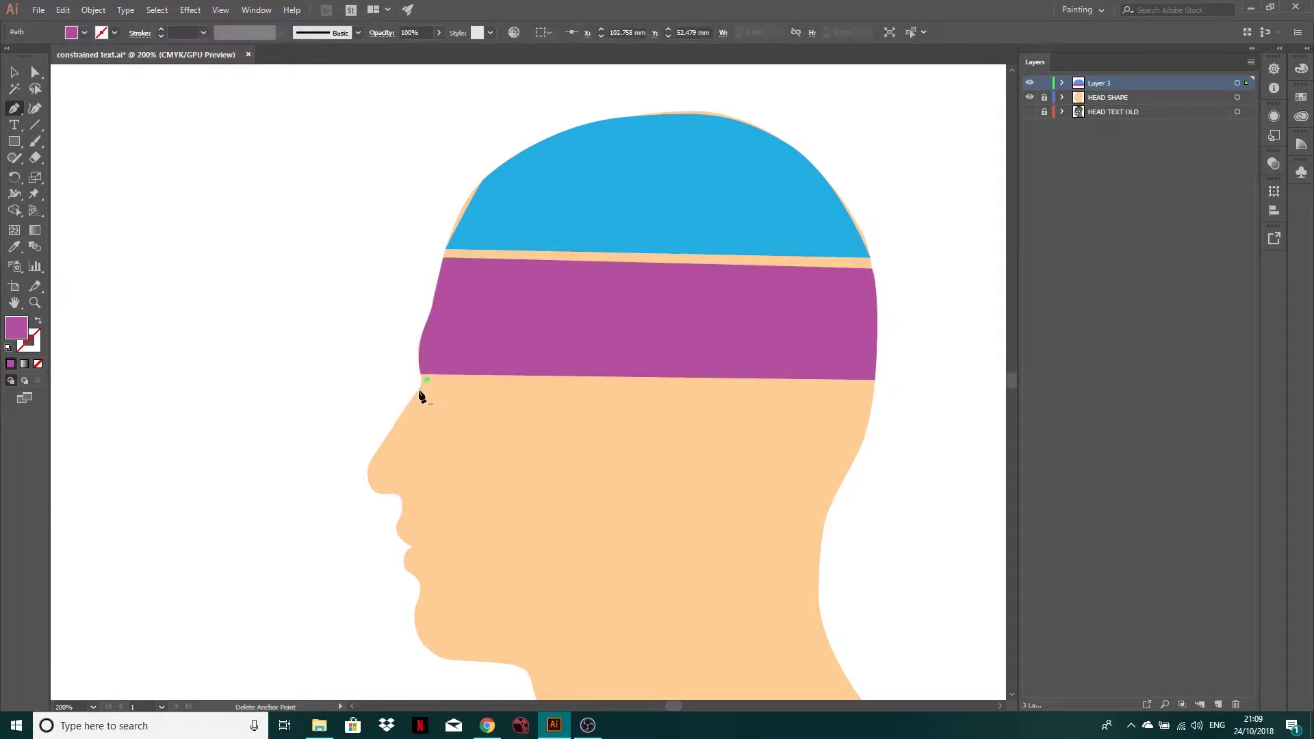
click(375, 455)
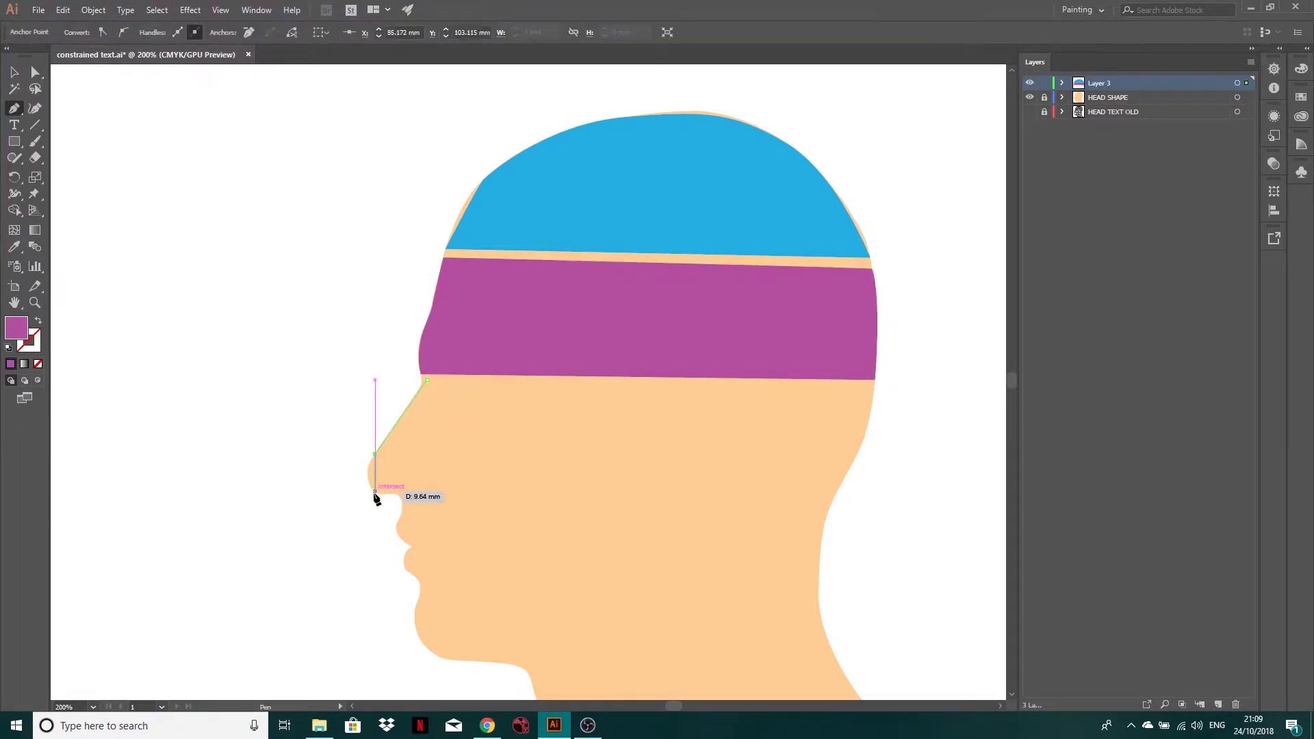
drag(375, 493, 407, 496)
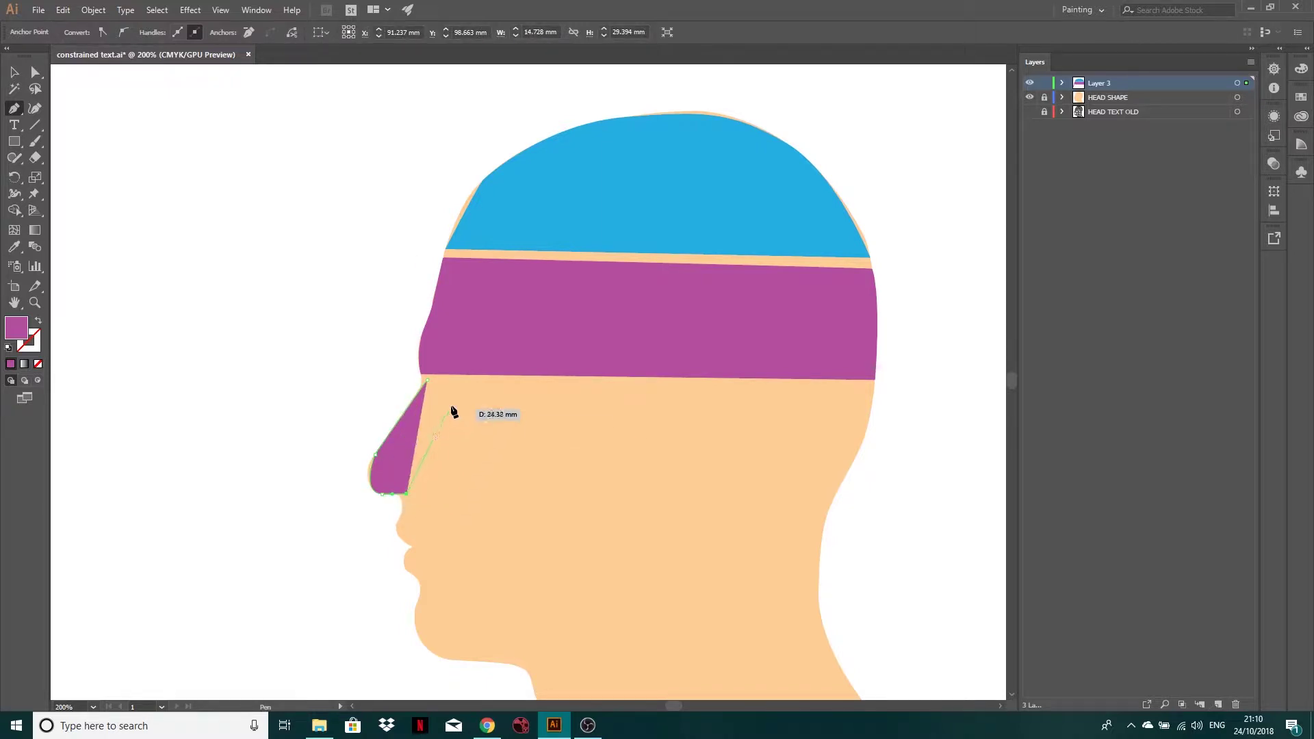
click(474, 379)
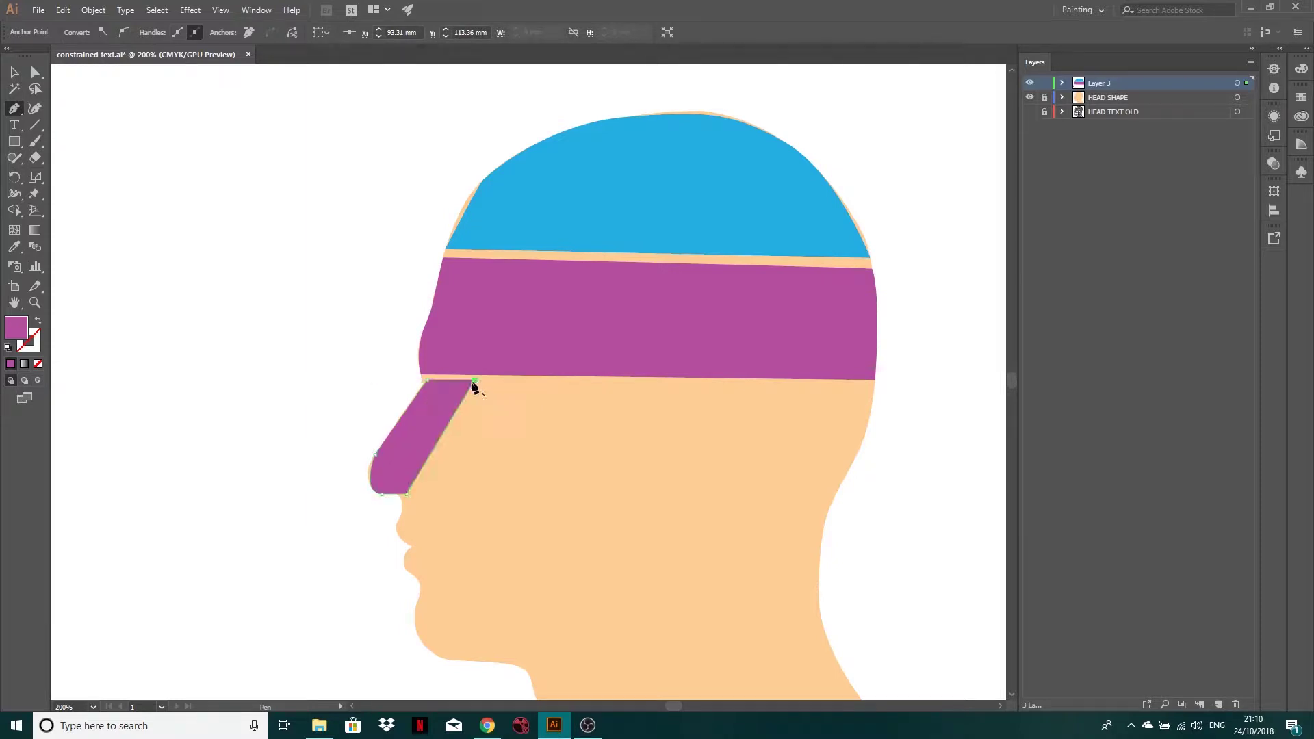
click(427, 381)
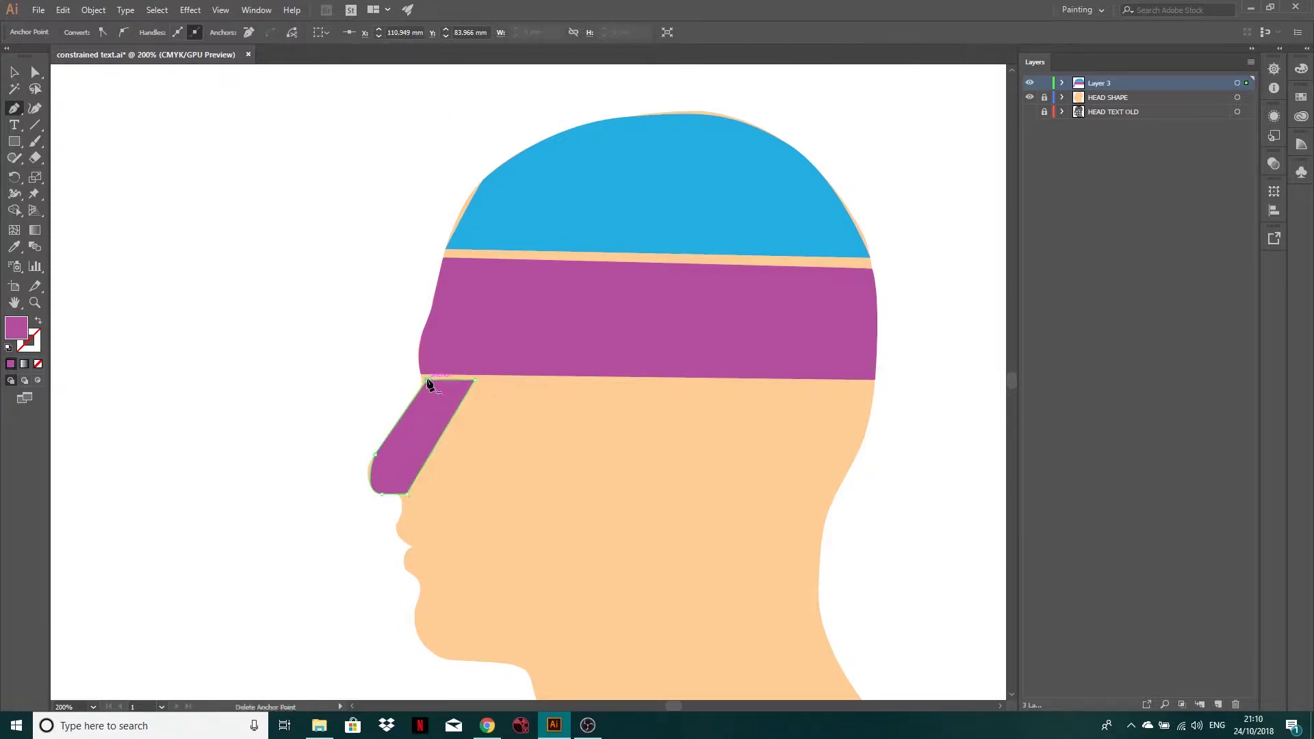
double_click(16, 329)
click(212, 138)
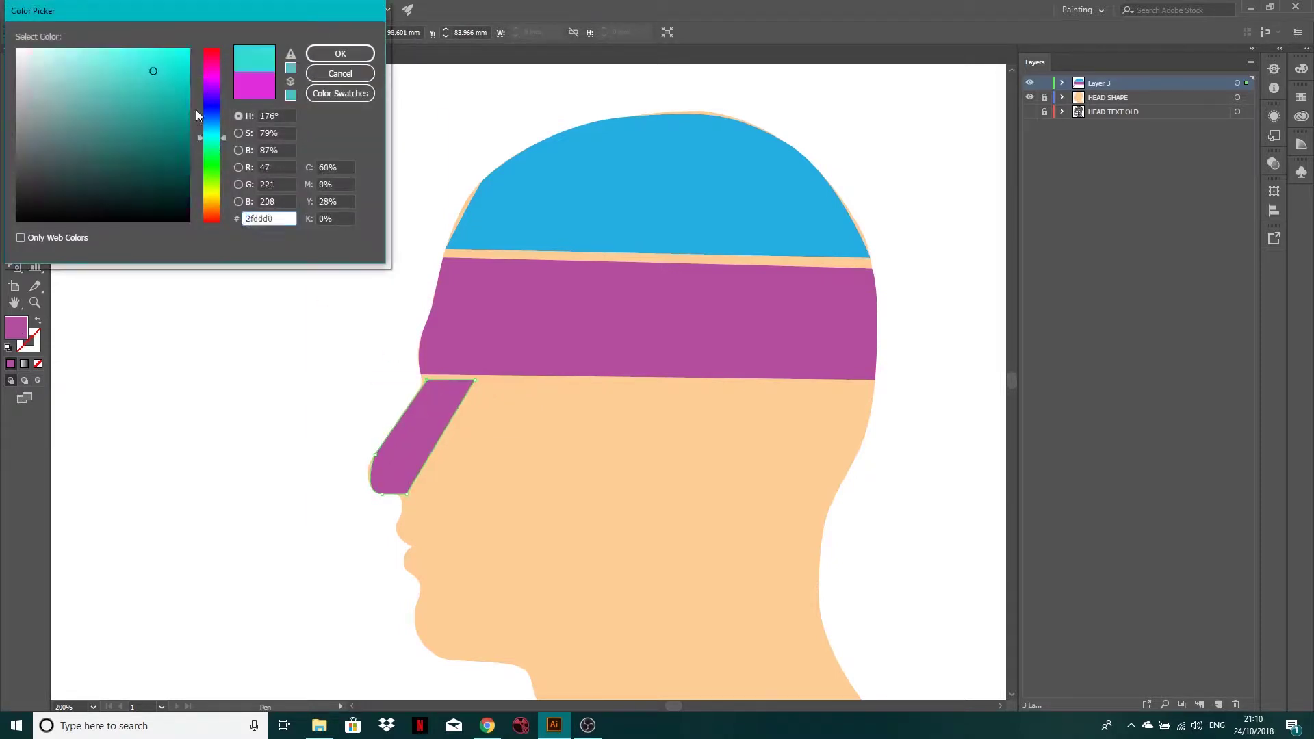
click(344, 52)
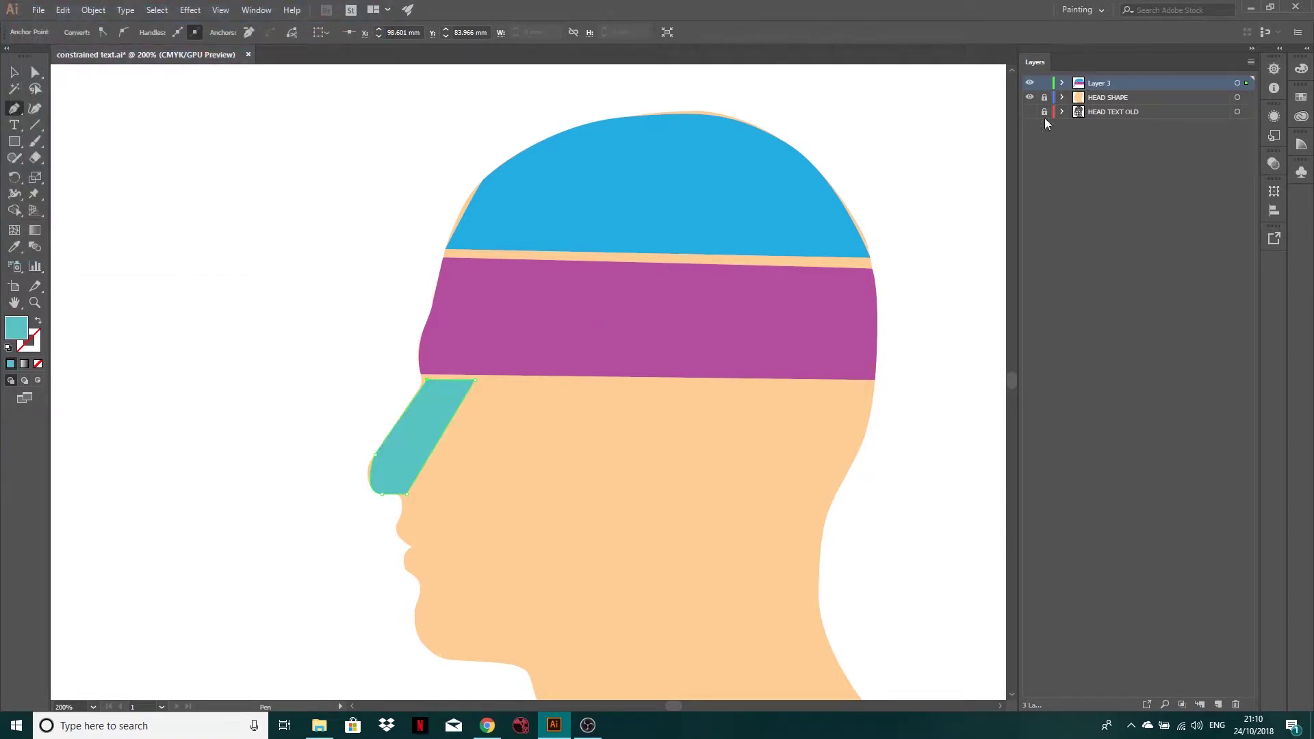
Draw a band from the nose's top corner back to the head's rear edge, under the purple band
click(480, 381)
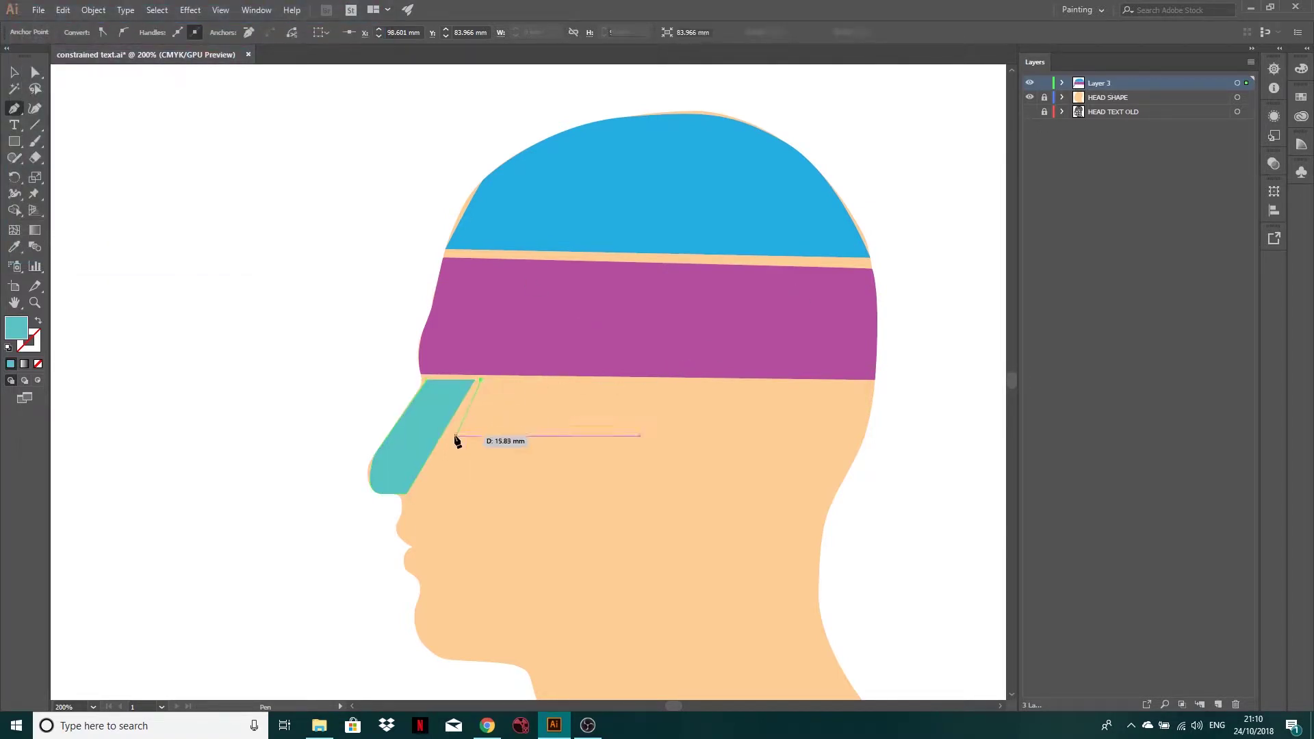
click(419, 494)
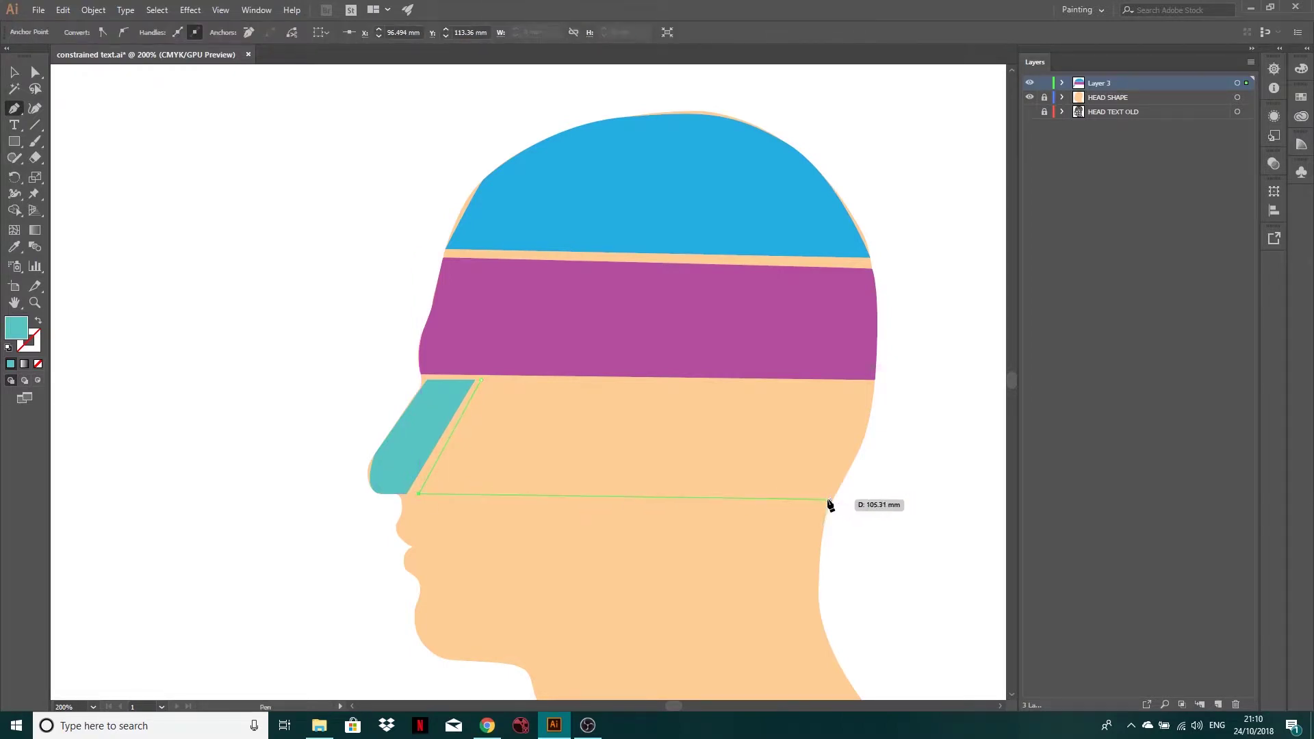
click(832, 501)
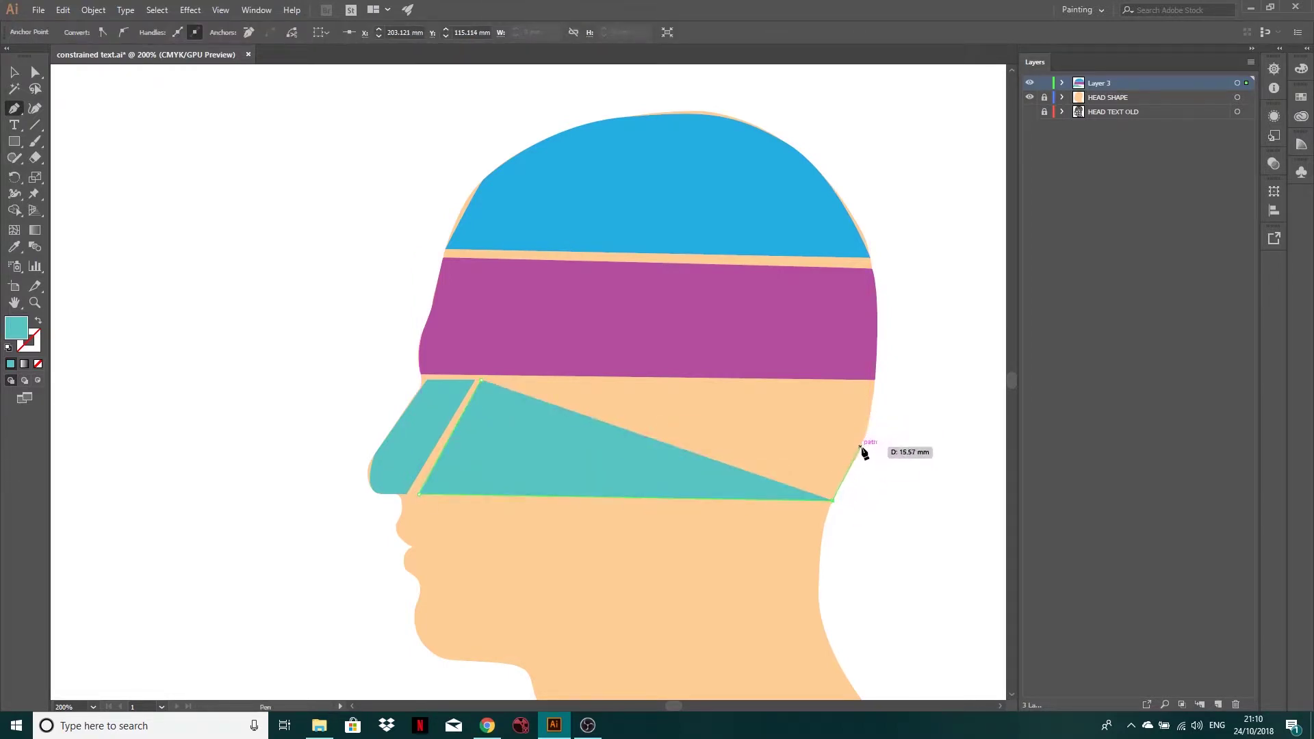
click(861, 446)
drag(862, 446, 875, 383)
click(874, 375)
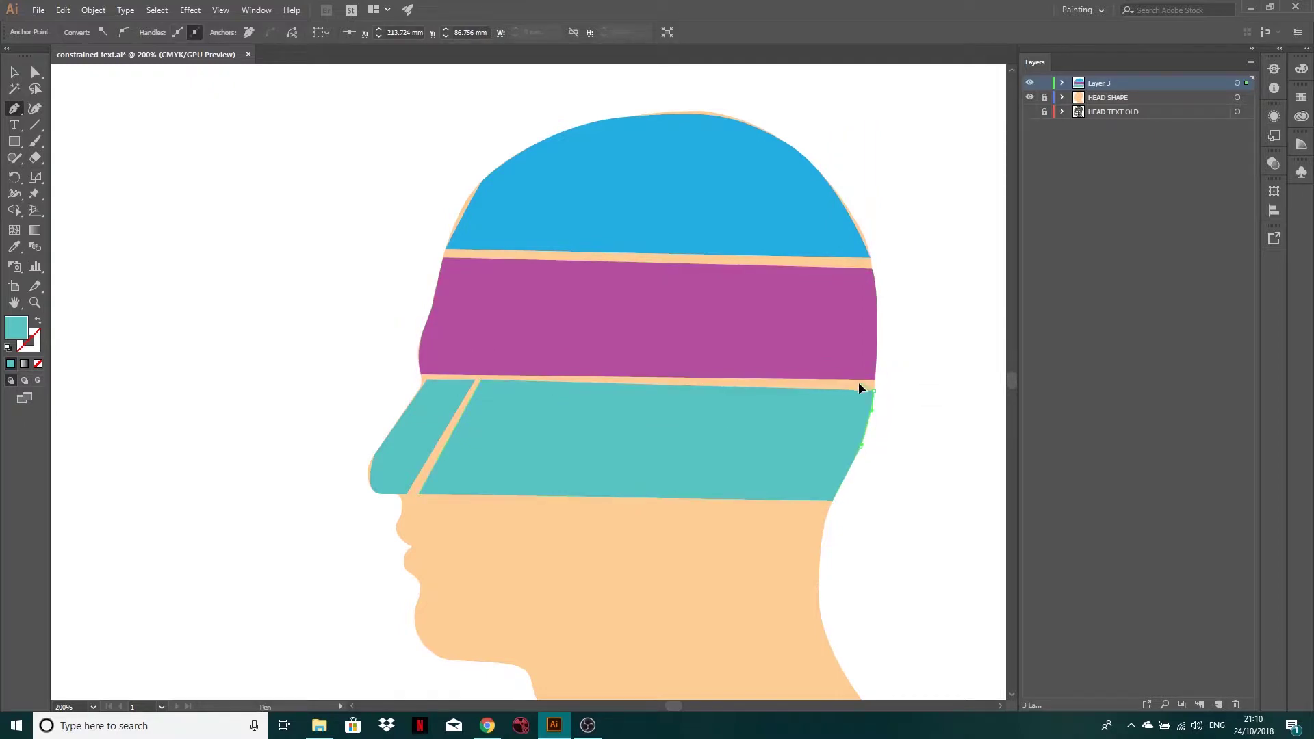
click(481, 379)
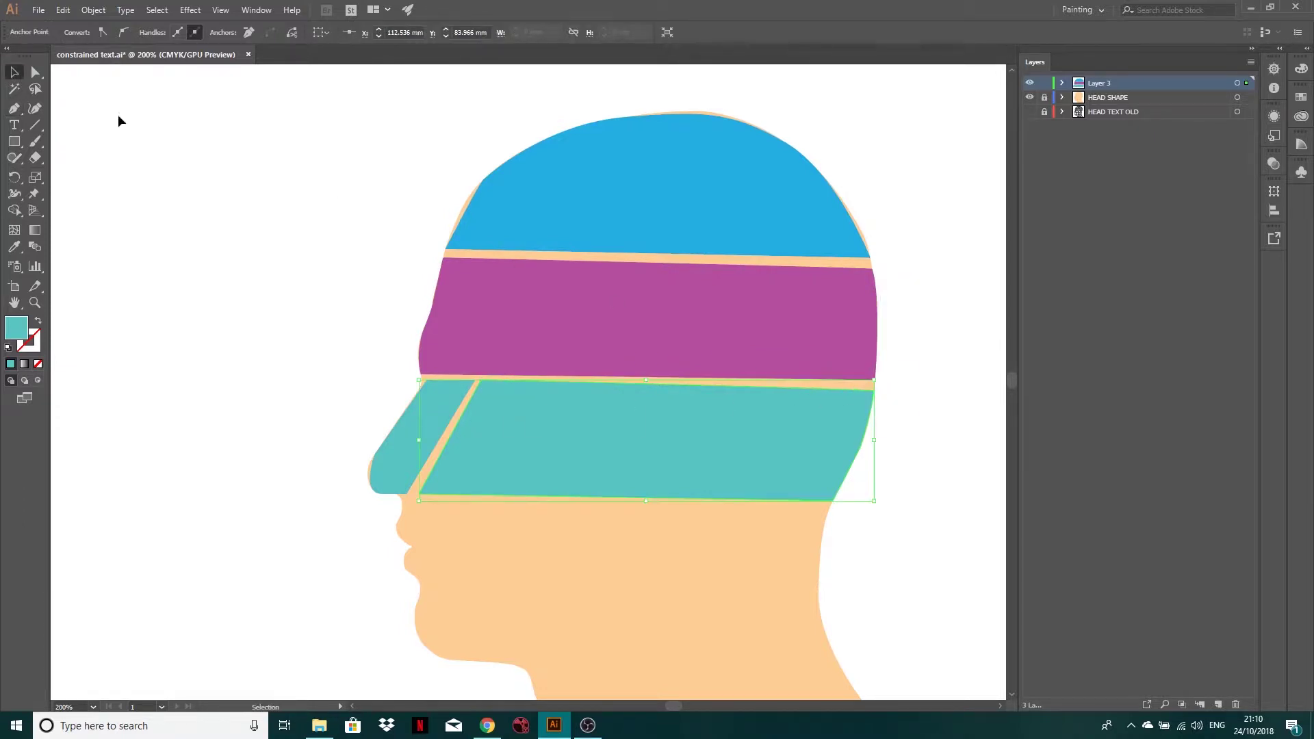
Nudge the band's top-right corner up slightly with Direct Selection
key(a)
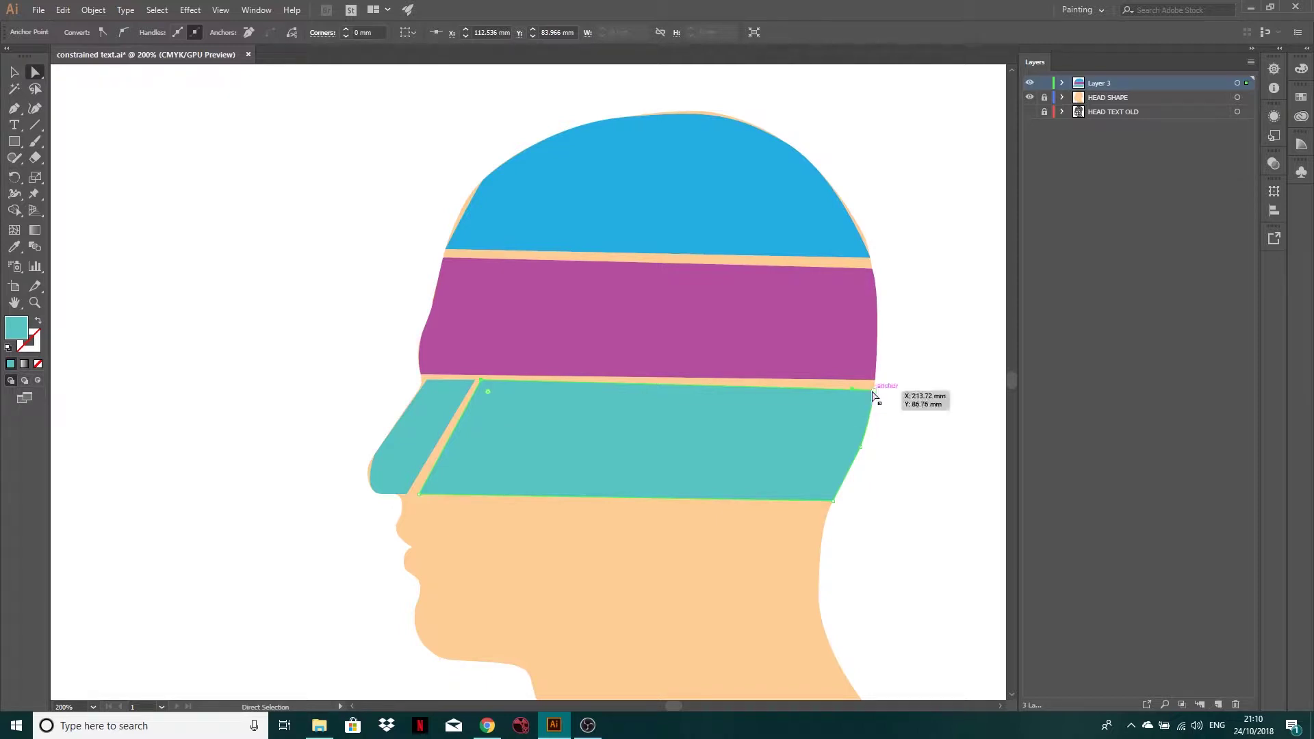
drag(873, 392, 873, 385)
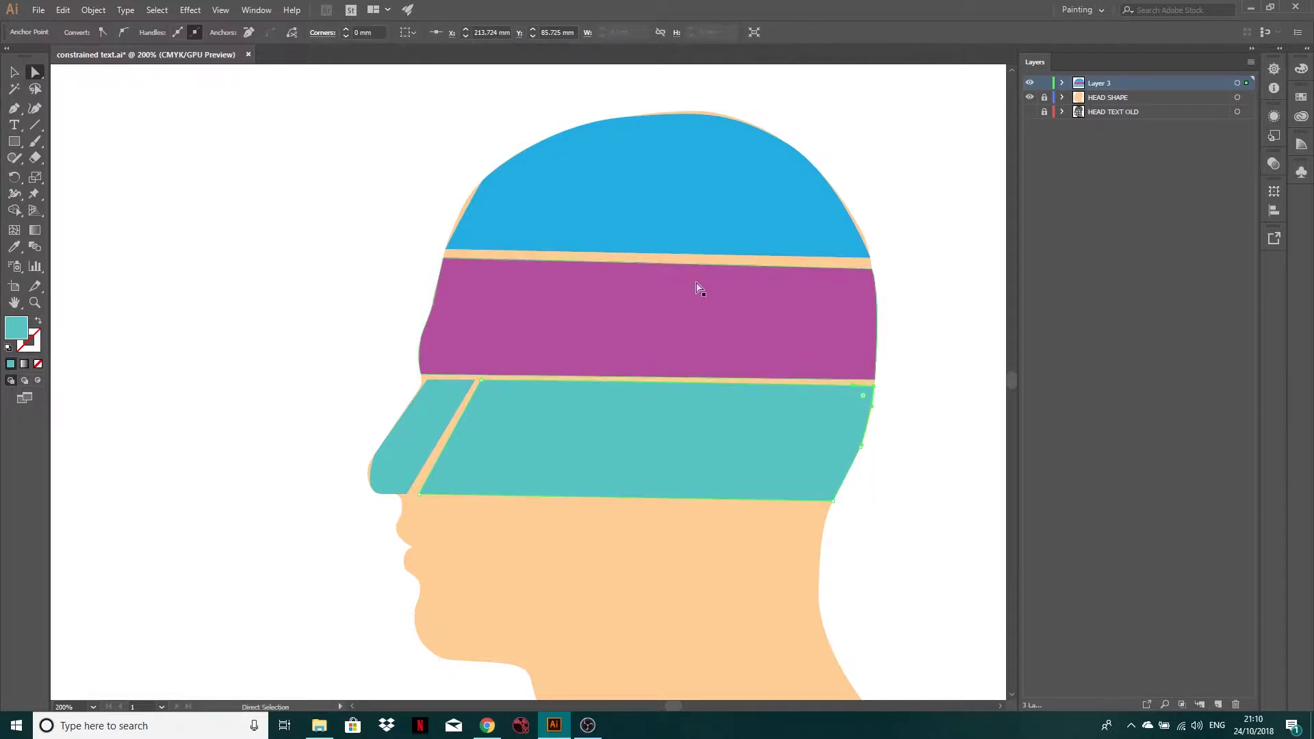
click(14, 108)
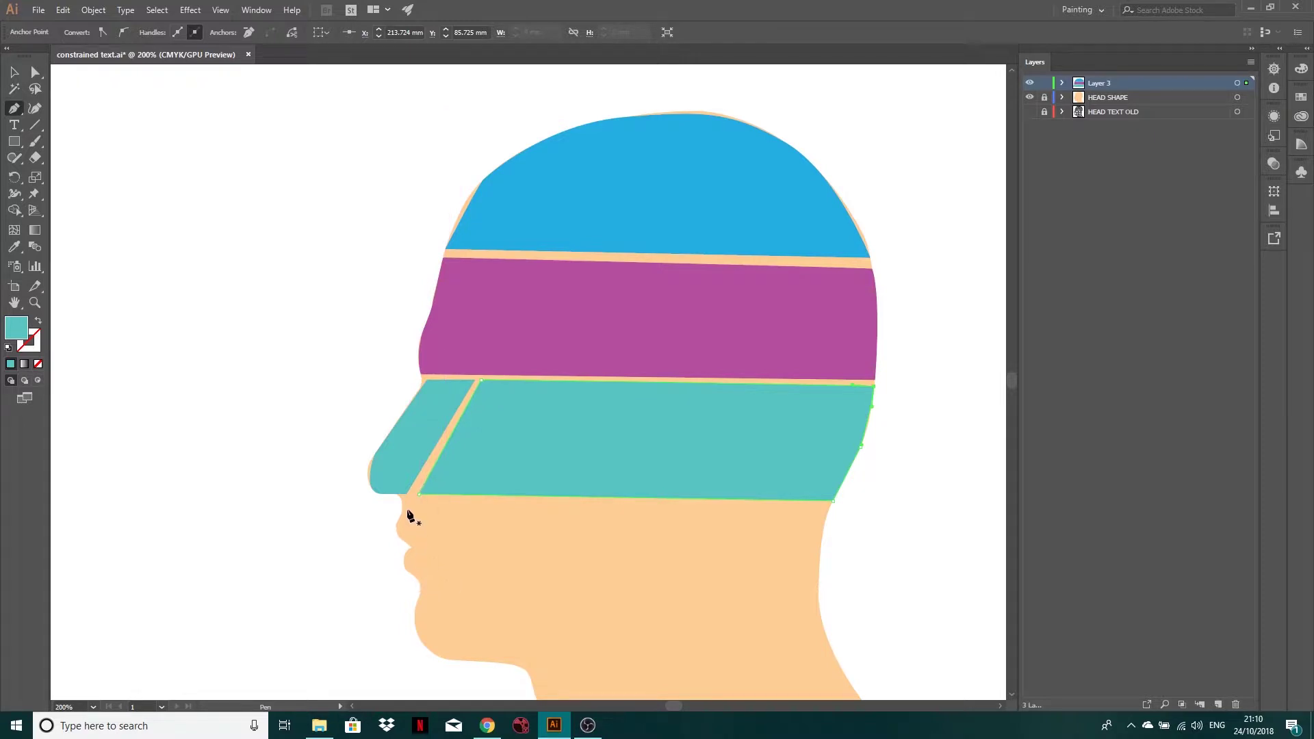
Trace the upper lip contour below the nose with curved points
click(403, 503)
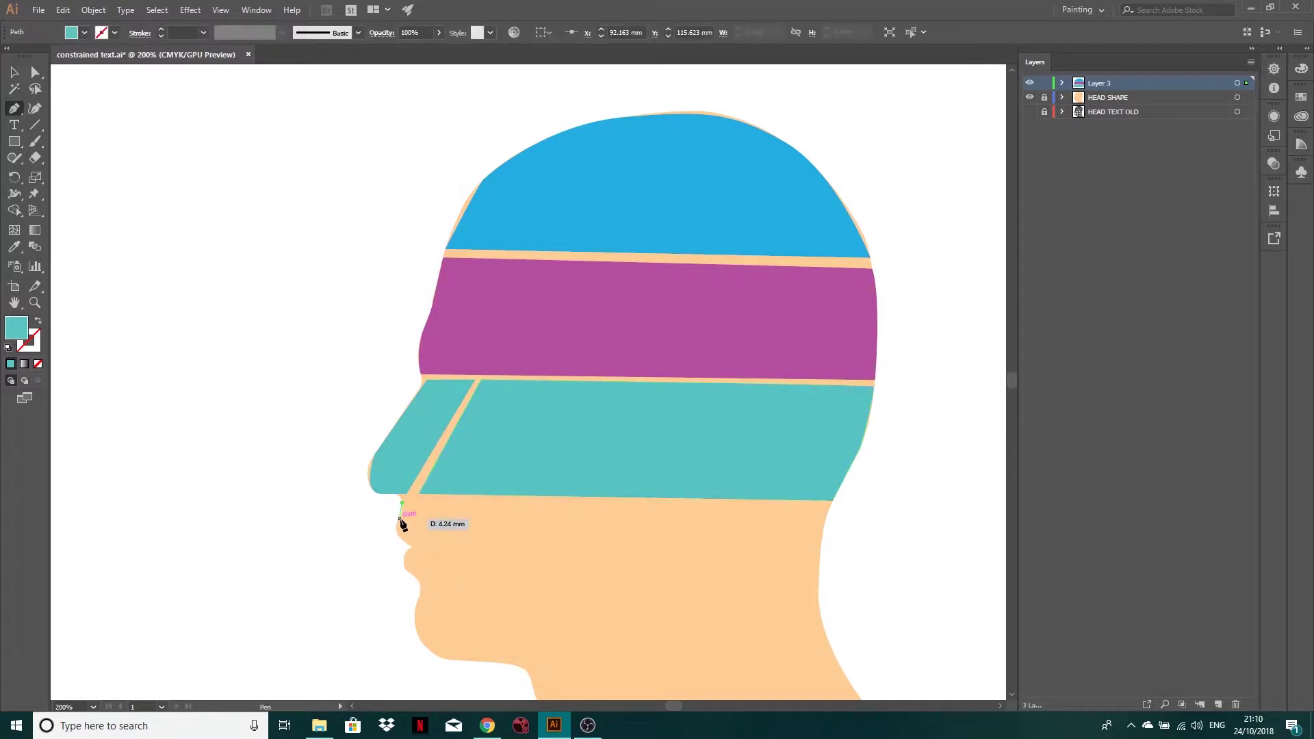
scroll(402, 527, up, 2)
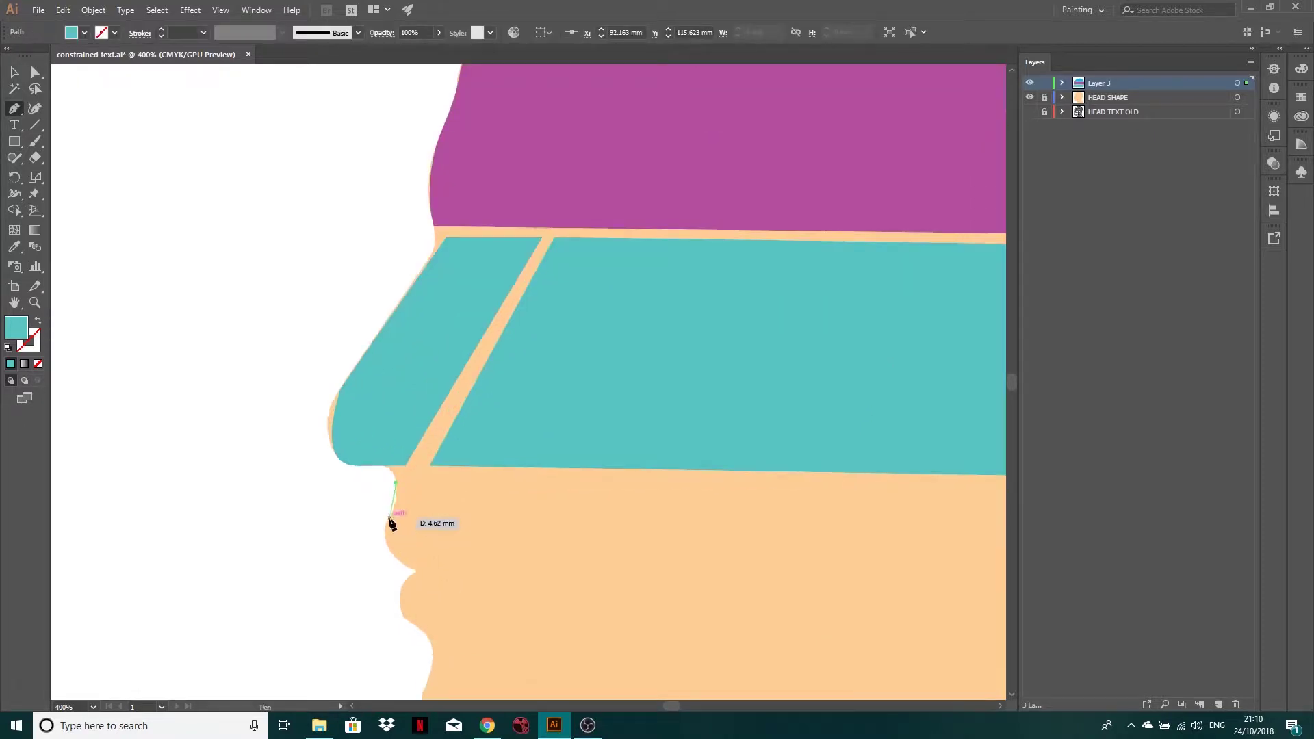
drag(389, 520, 377, 532)
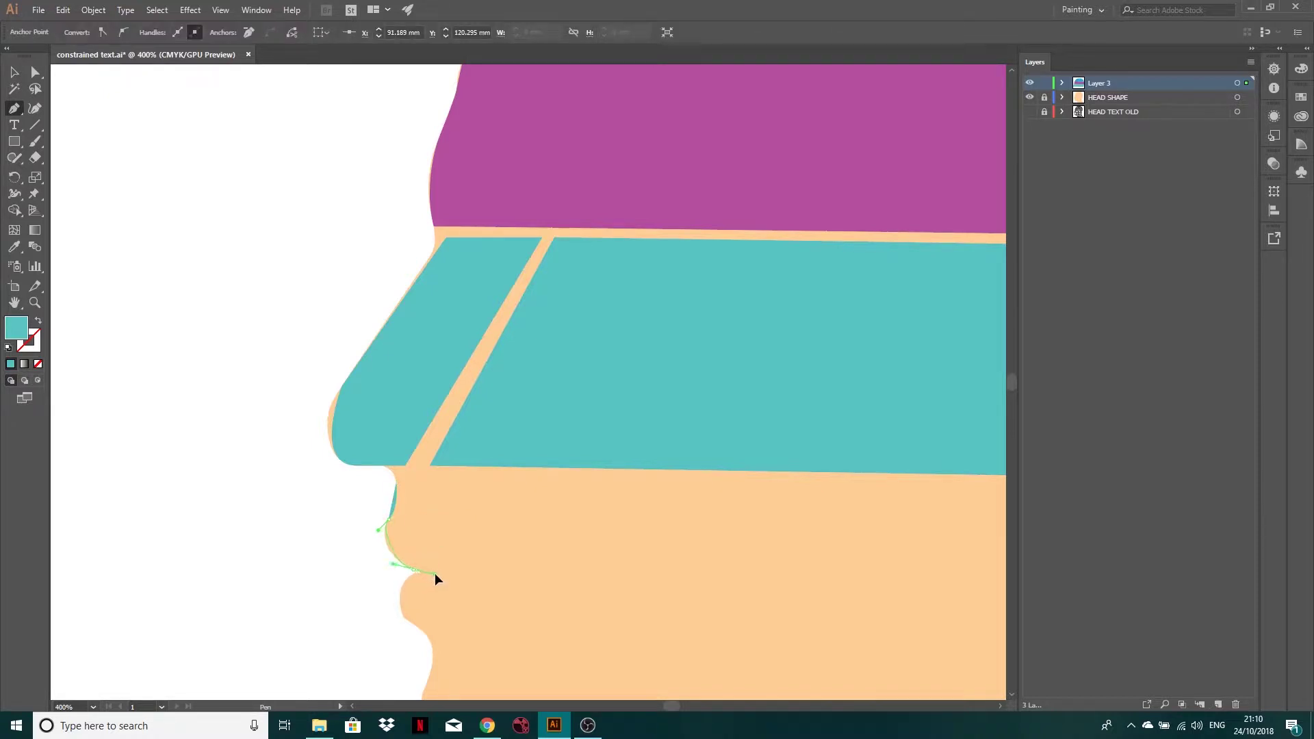
drag(435, 573, 417, 628)
click(413, 570)
Extend the lips band across the jaw to the neck outline and close it
scroll(437, 635, down, 3)
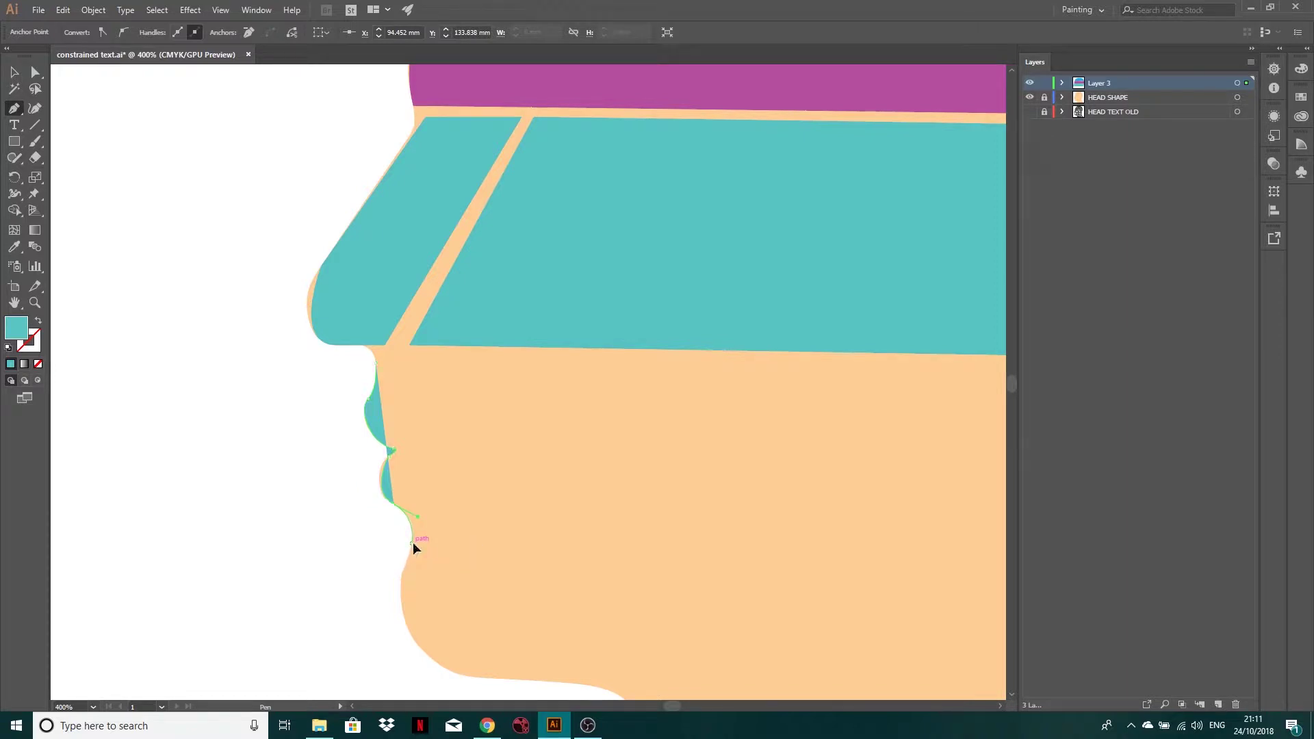
click(413, 542)
drag(700, 547, 402, 528)
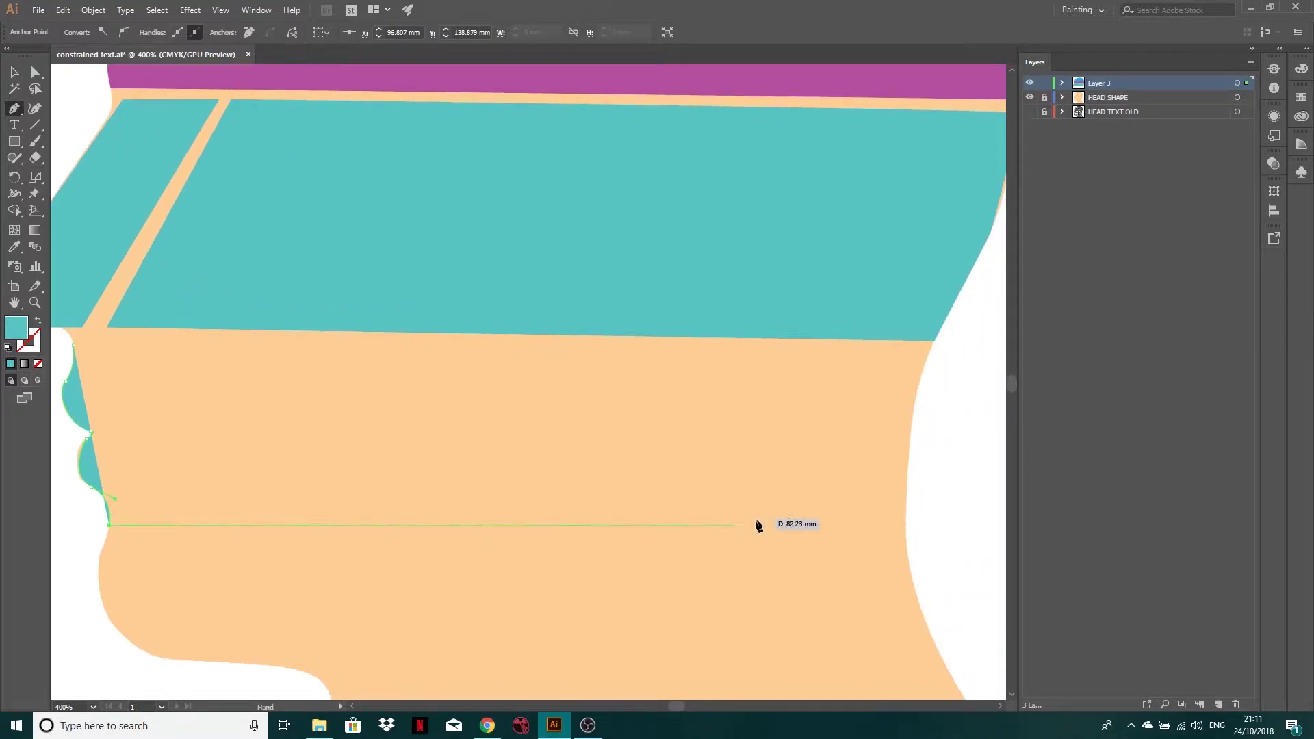
click(905, 526)
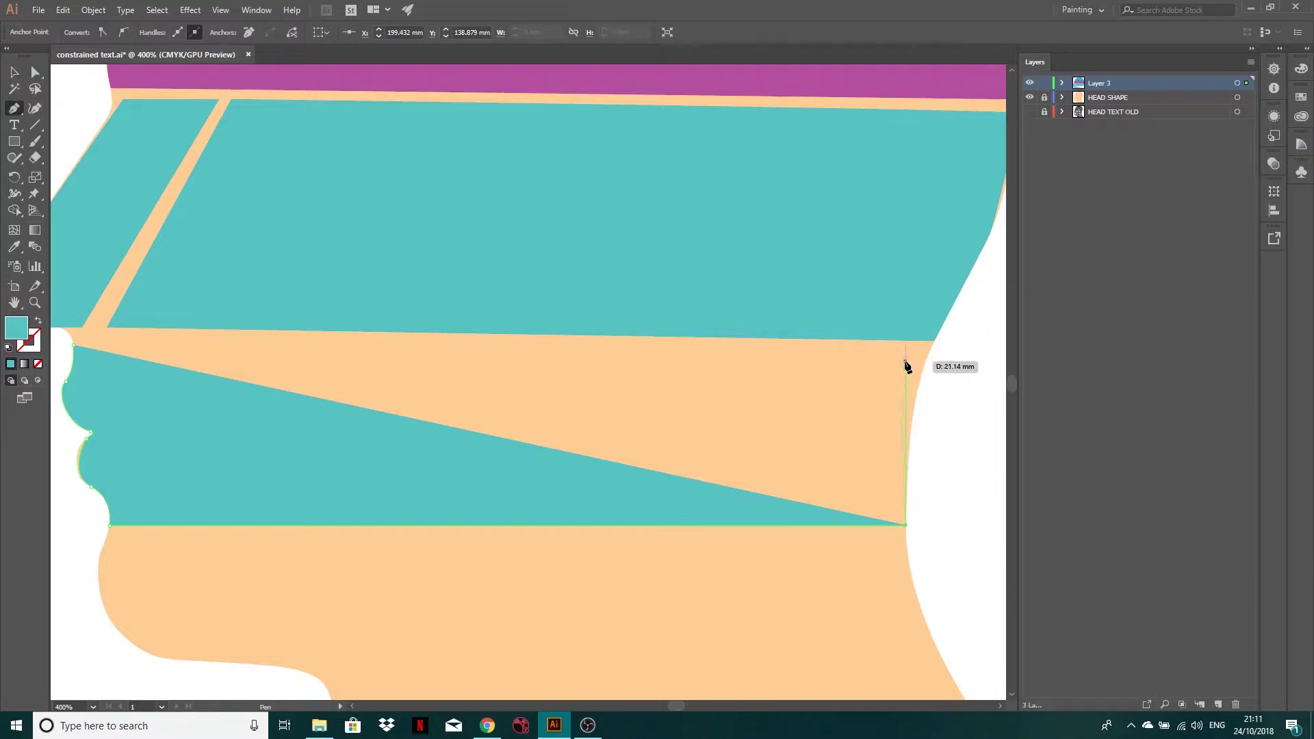
drag(927, 359, 949, 330)
click(926, 359)
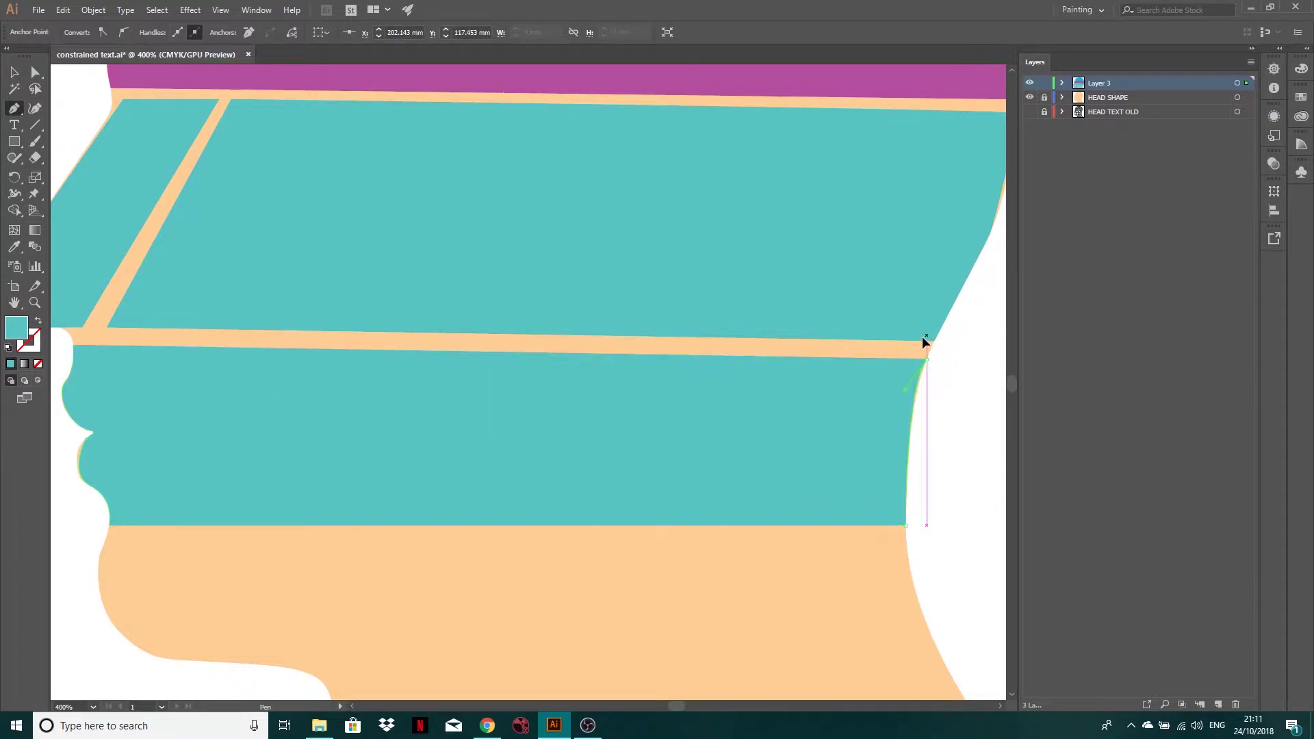
ctrl+click(889, 358)
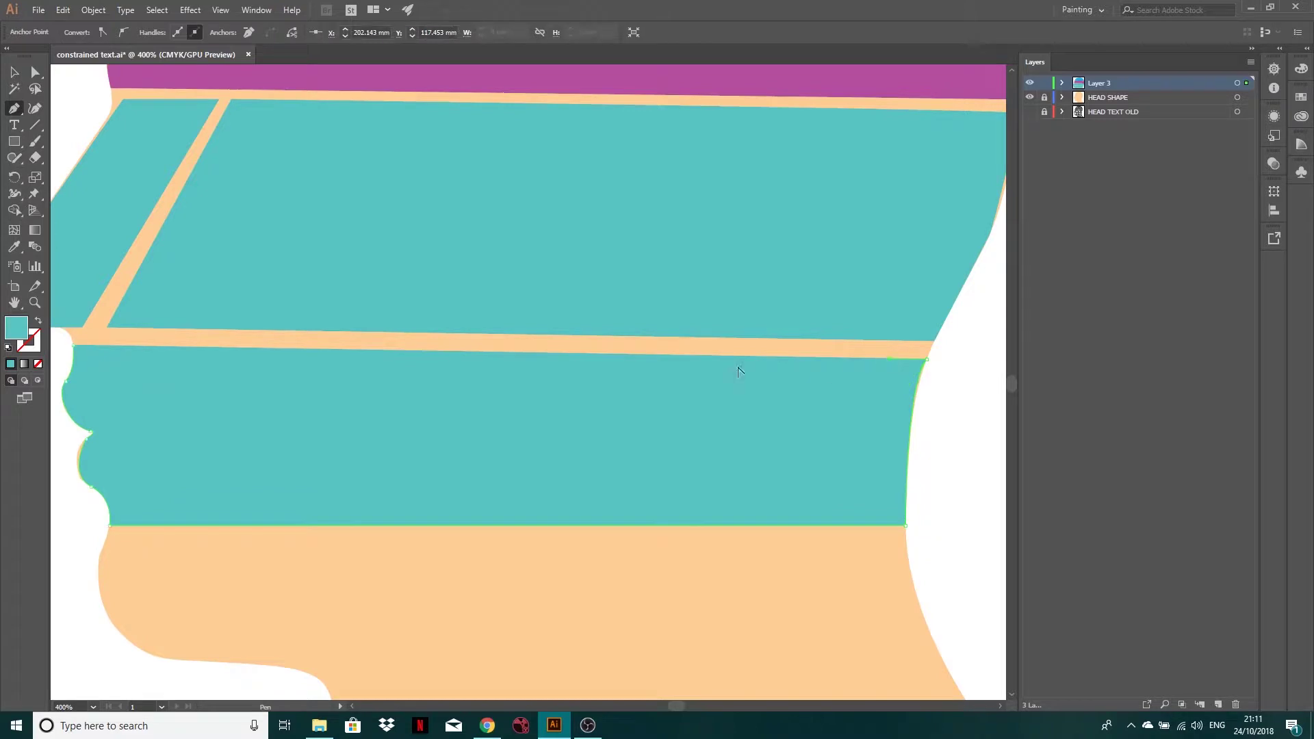
click(73, 345)
Recolour the eye-level band beside the nose yellow
scroll(494, 409, down, 2)
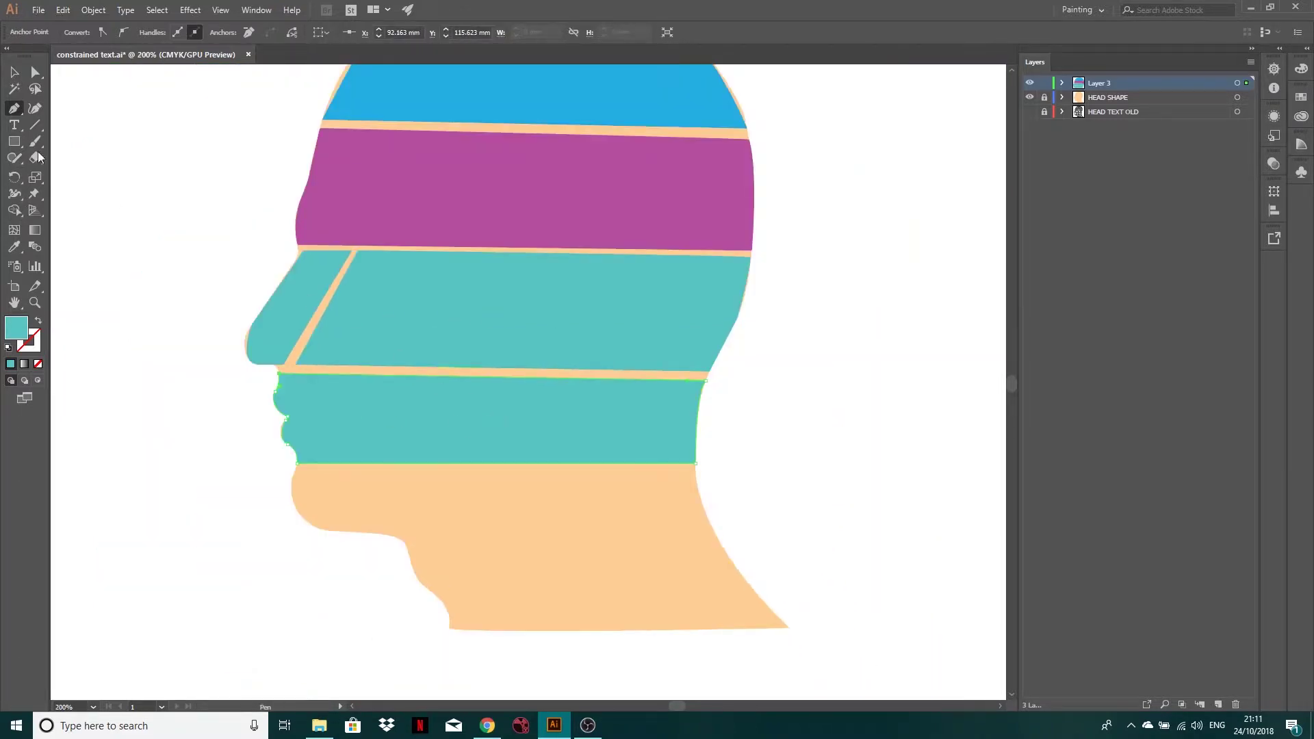
click(34, 72)
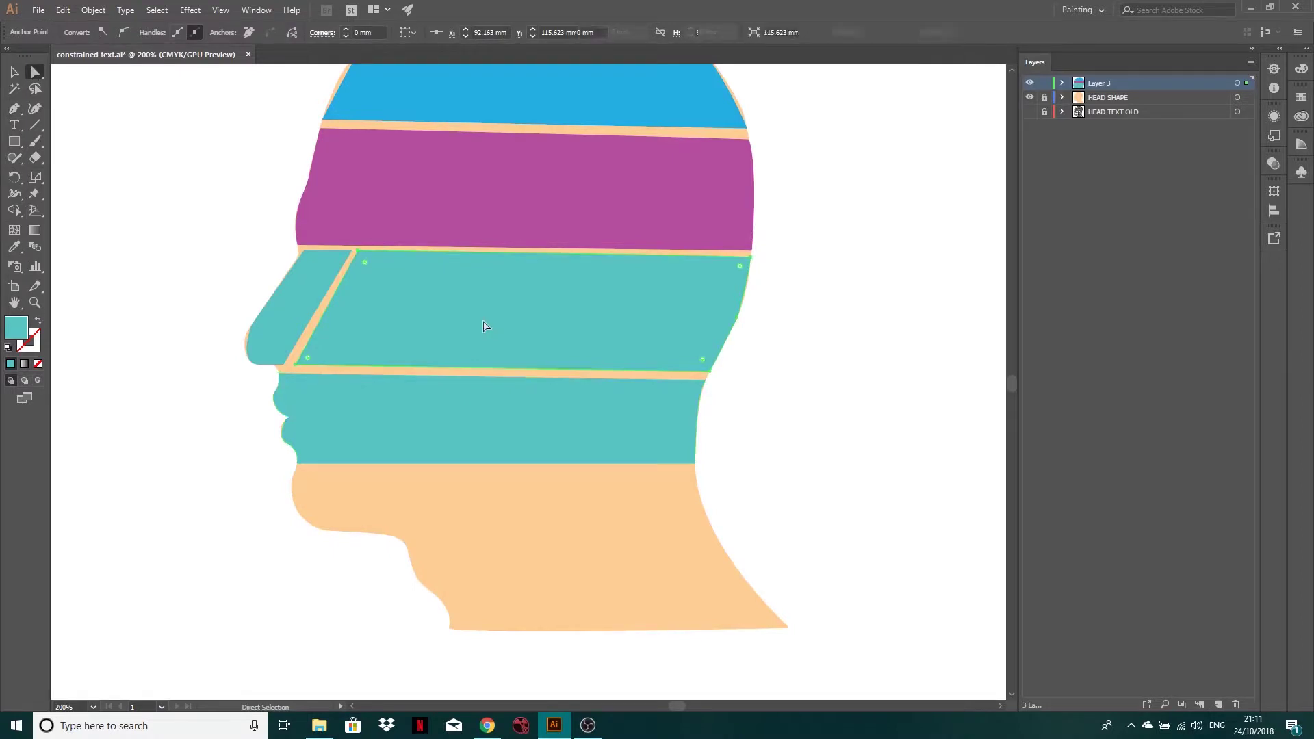
click(484, 322)
double_click(22, 332)
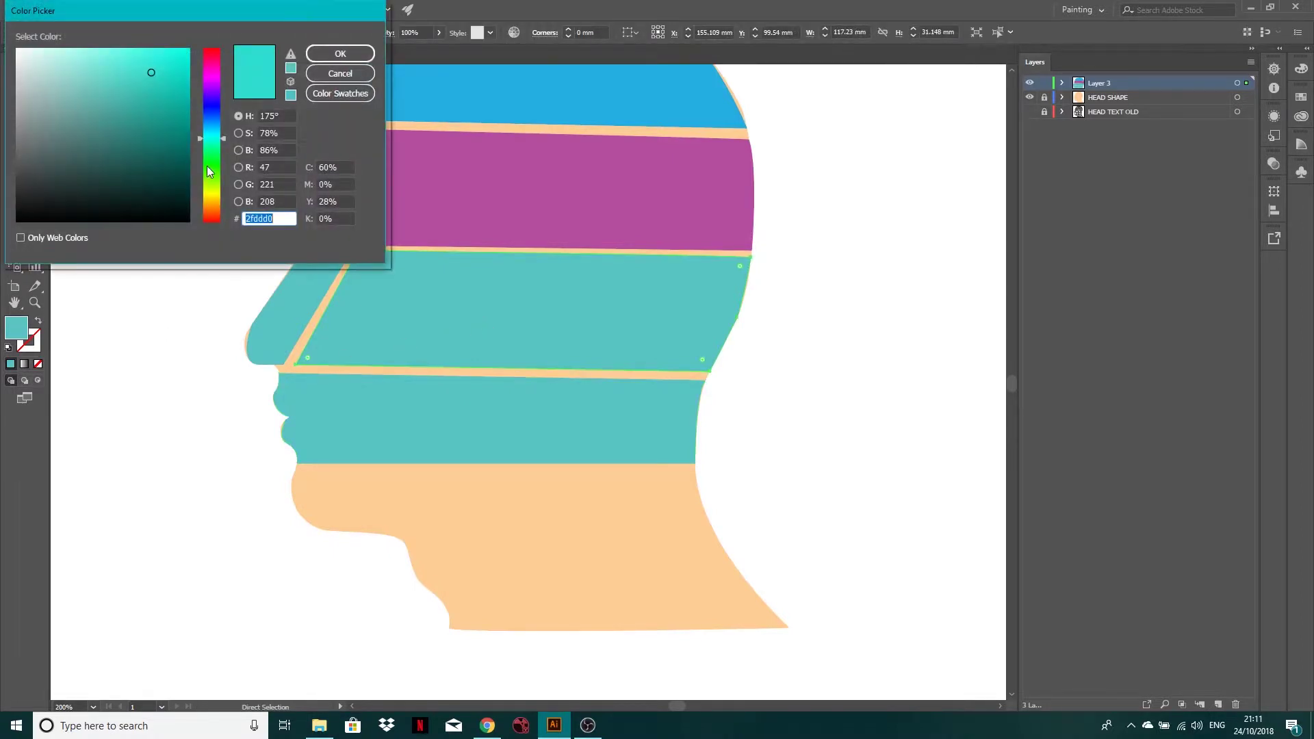
click(207, 192)
click(337, 55)
Recolour the lips band tan (c1975b)
click(354, 428)
double_click(13, 329)
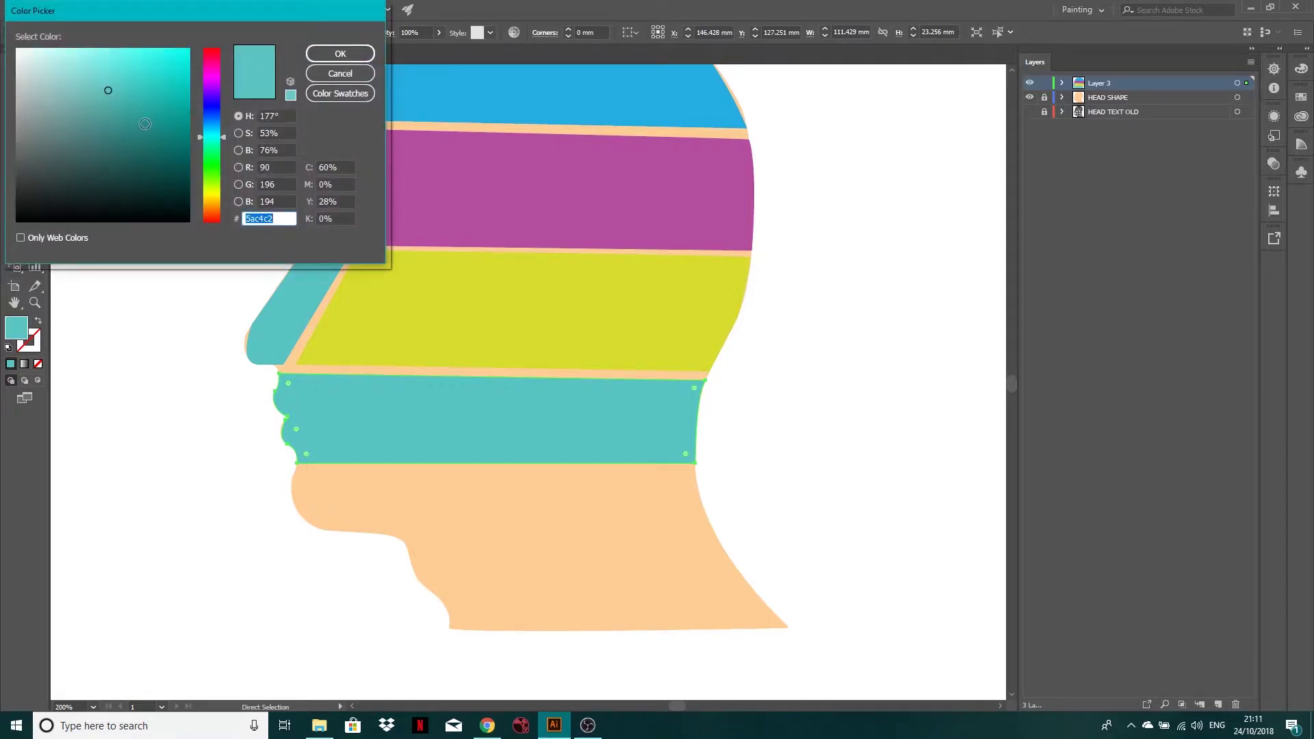
click(213, 206)
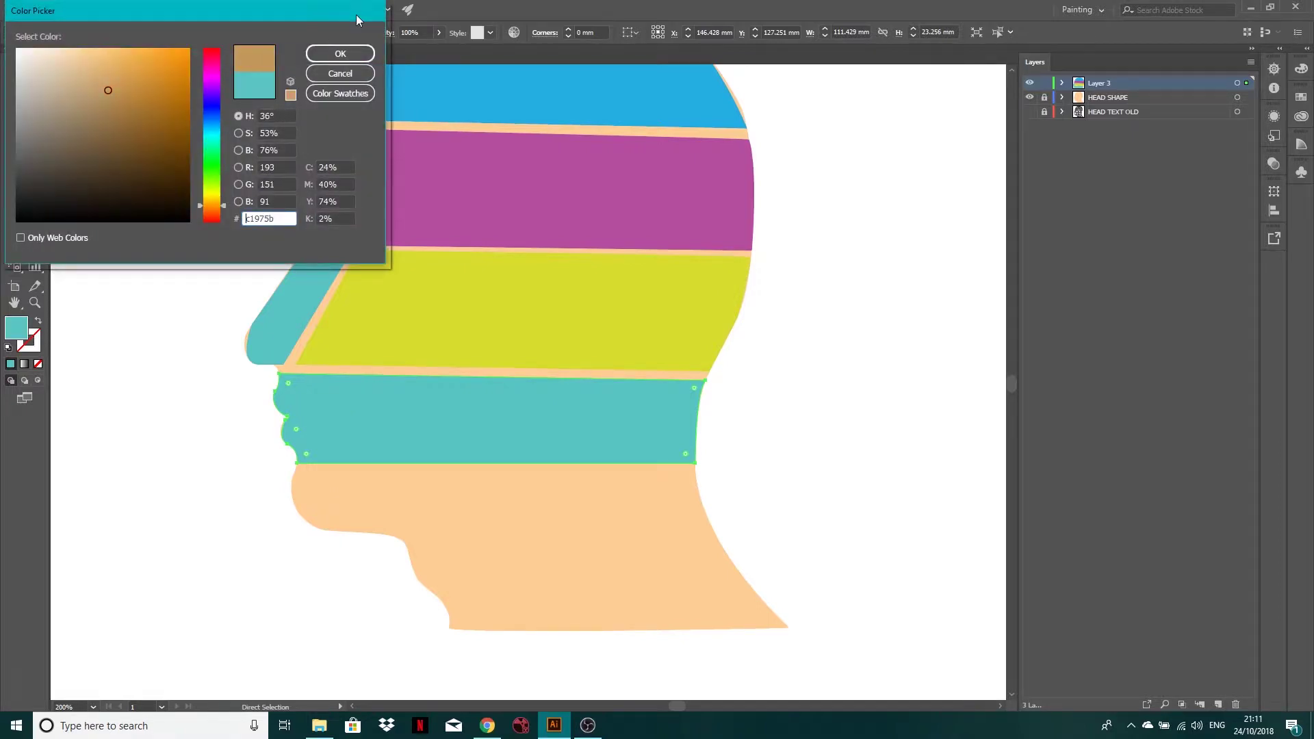
click(340, 54)
drag(466, 526, 504, 401)
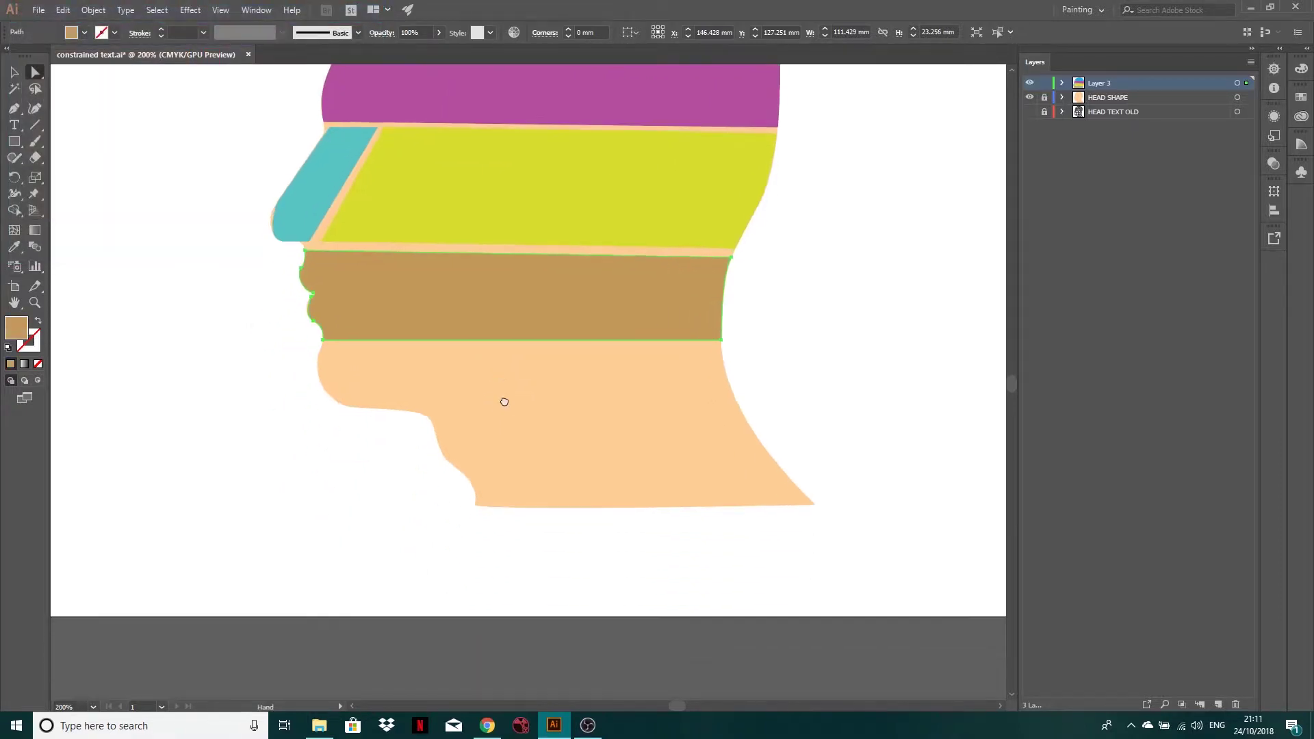
Trace a chin band from the chin to the neck edge and straighten its top edge
click(13, 108)
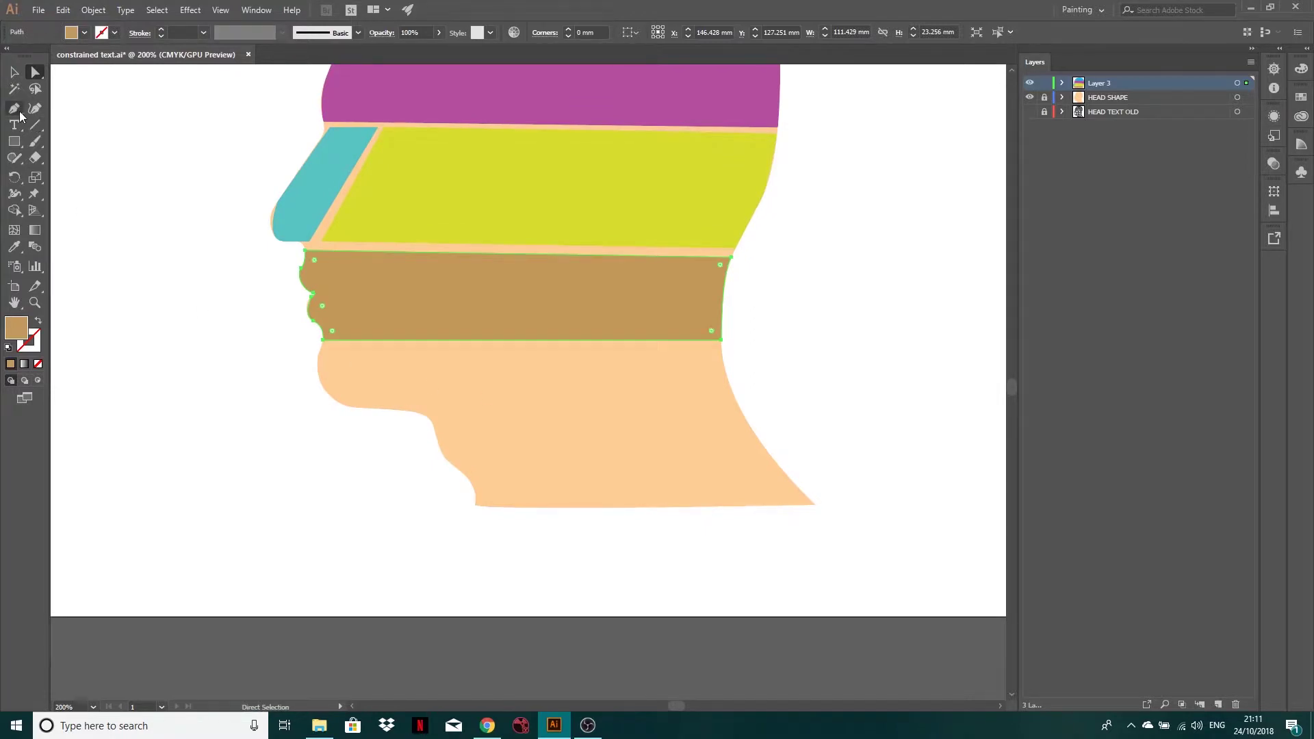
click(322, 347)
drag(342, 405, 399, 415)
click(454, 414)
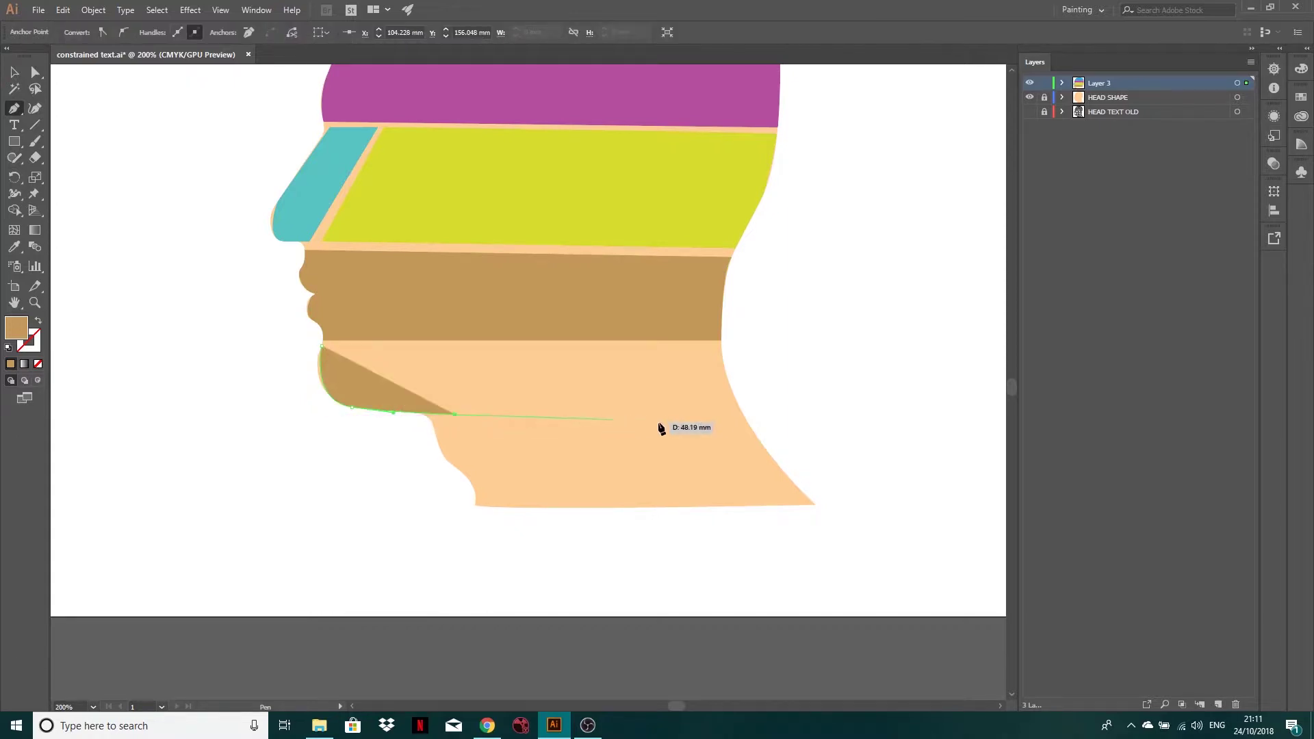
click(740, 410)
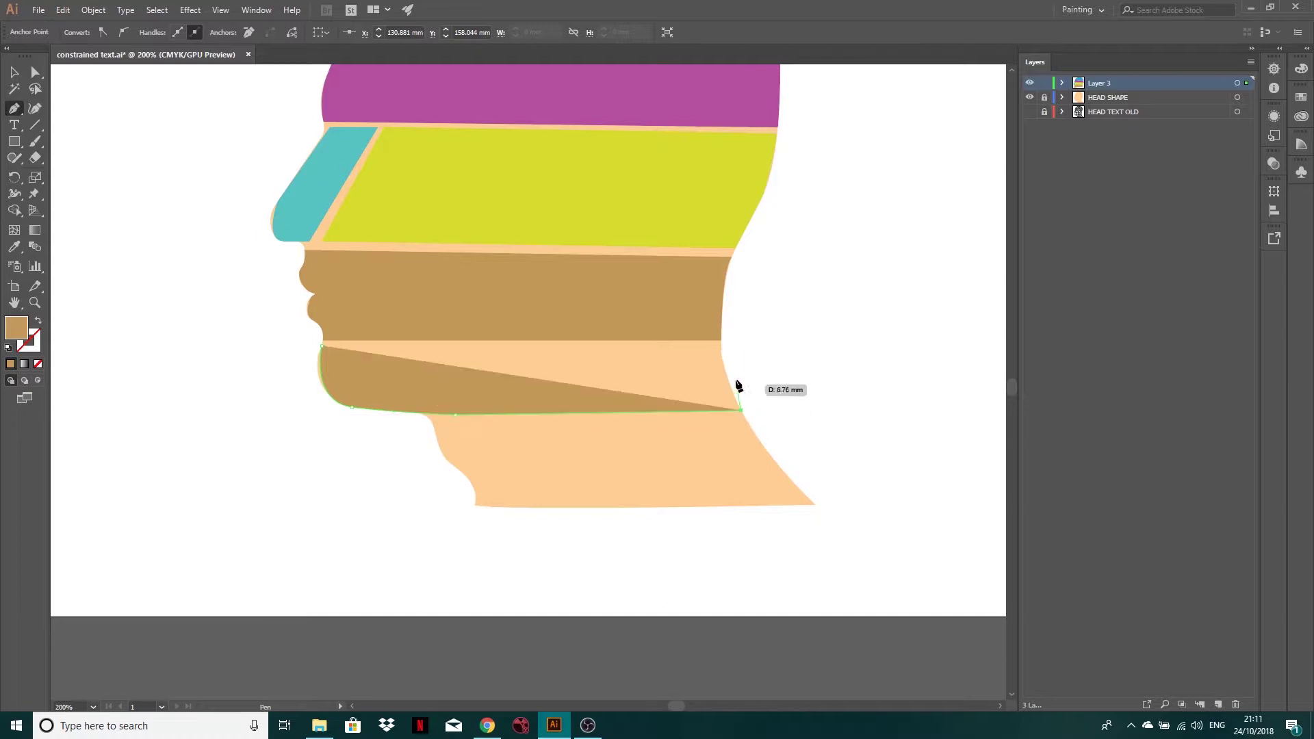
click(721, 329)
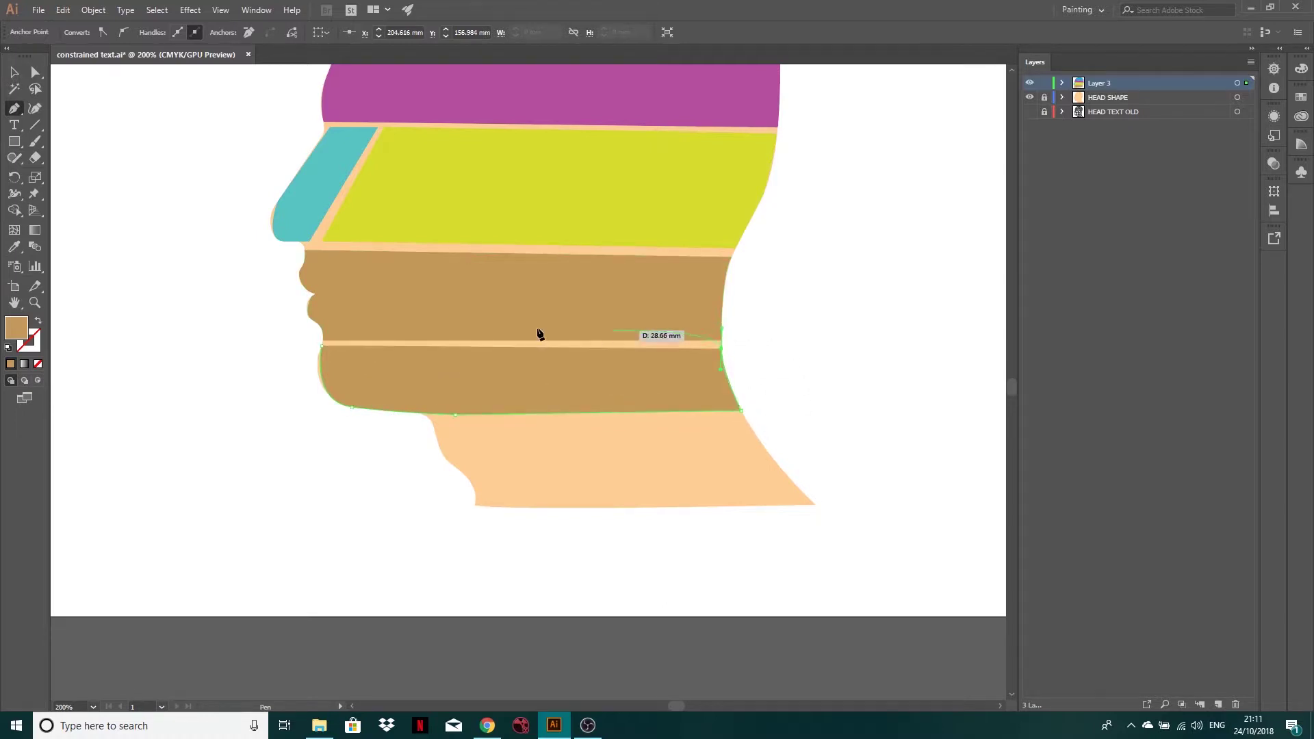
click(323, 347)
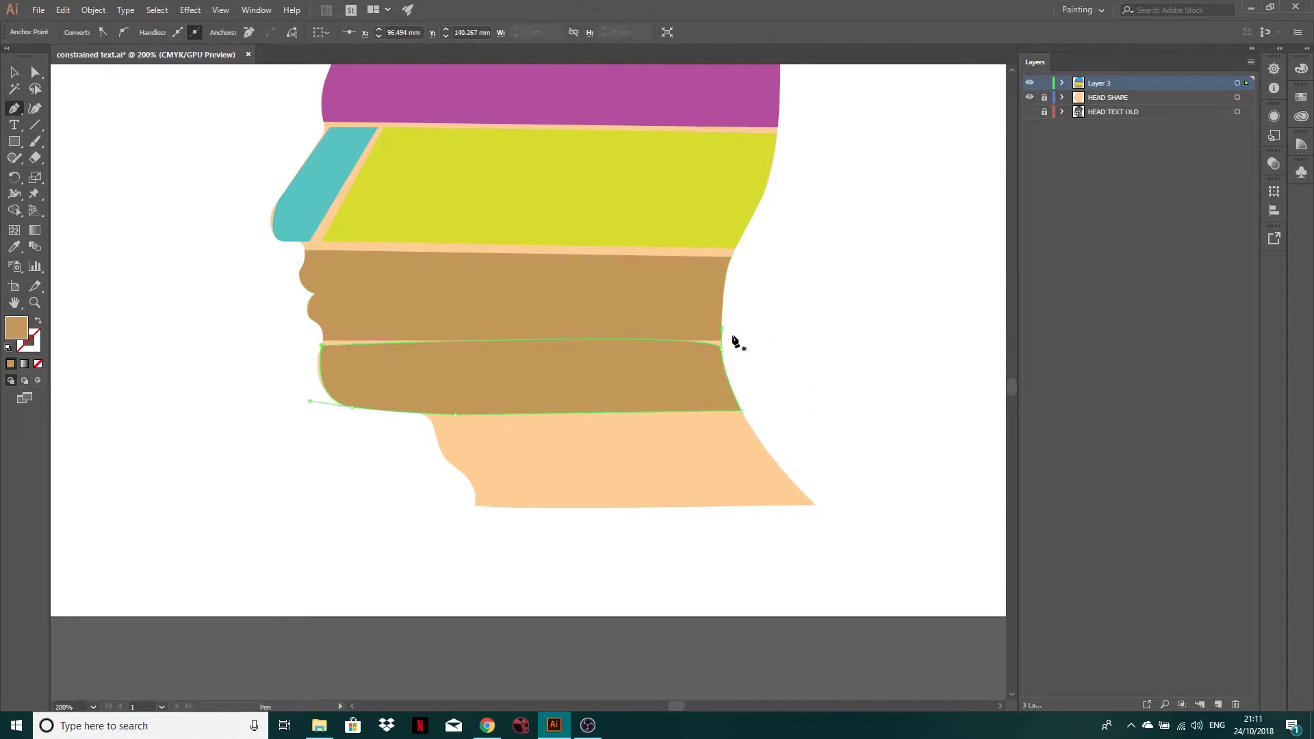
key(alt)
drag(711, 331, 683, 346)
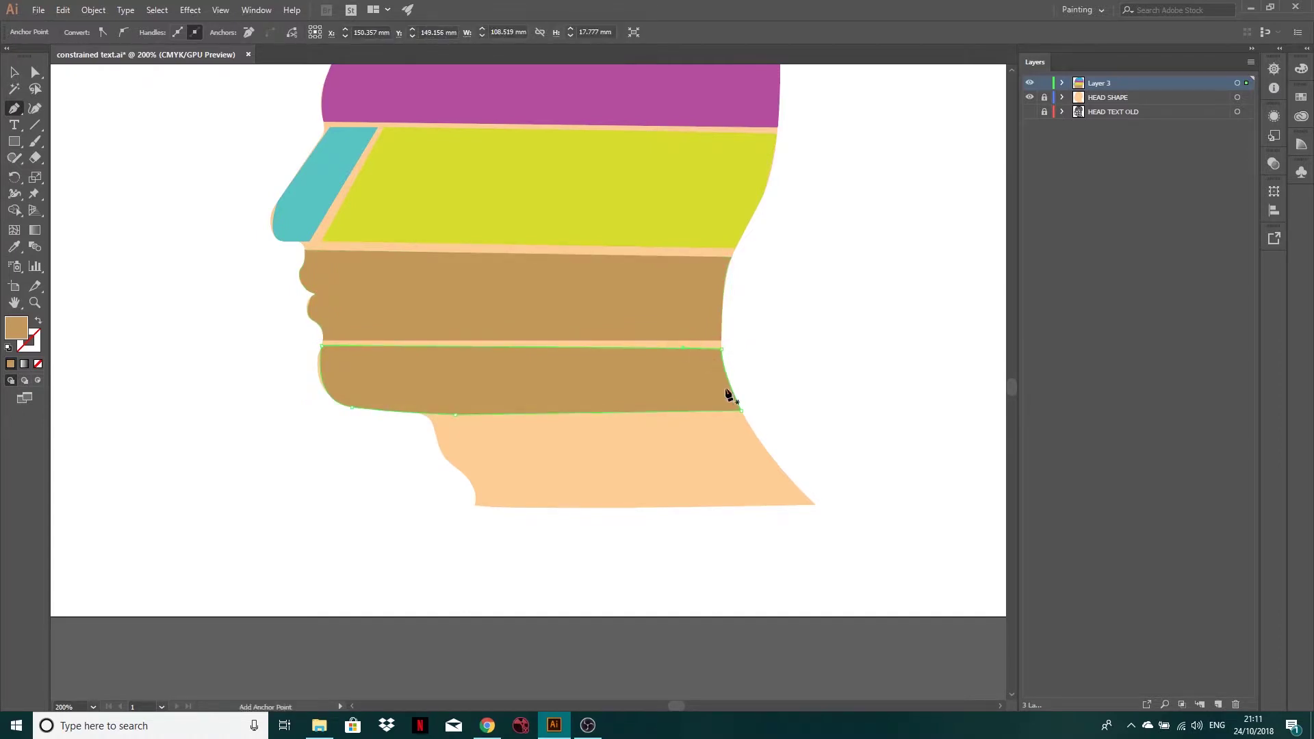
Fill the chin band light pink (f184f7)
double_click(27, 332)
click(212, 79)
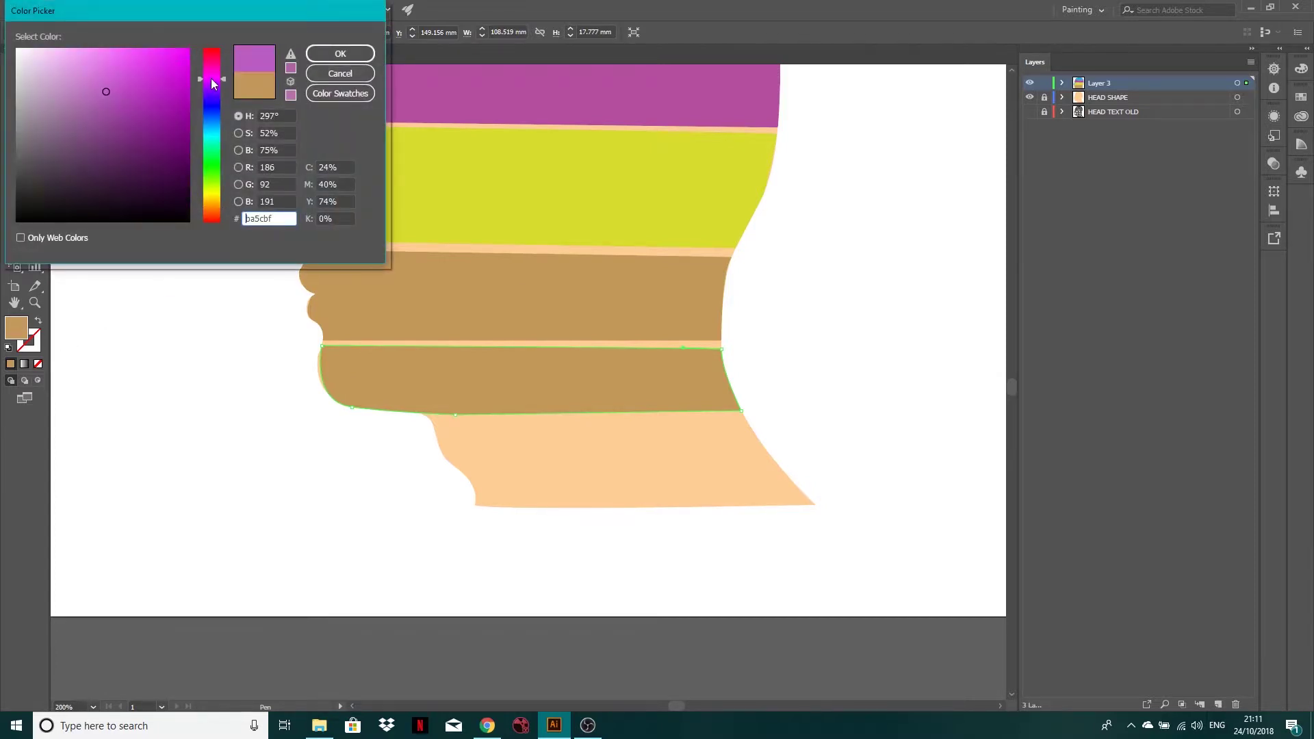
click(144, 116)
click(97, 68)
click(97, 53)
click(339, 54)
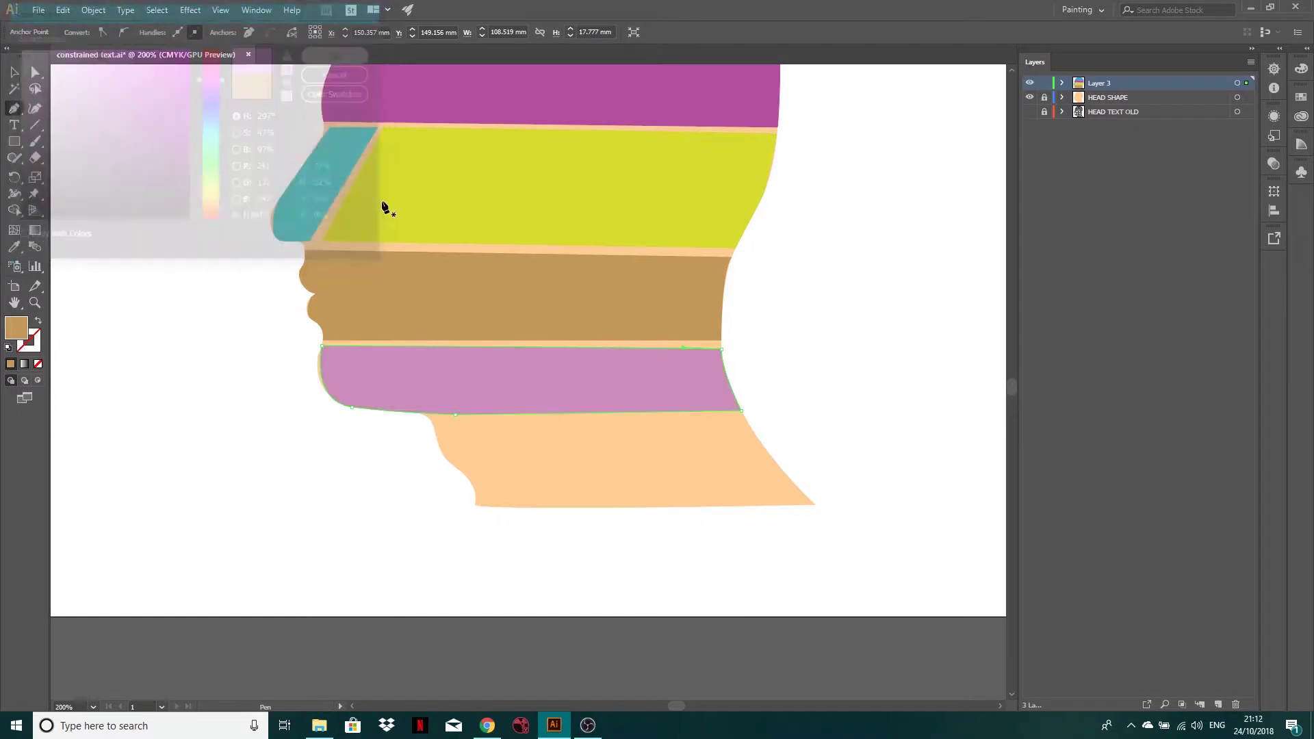
Trace a closed neck-band outline from the chin curve along the neck's bottom and back
click(431, 421)
click(441, 455)
click(460, 470)
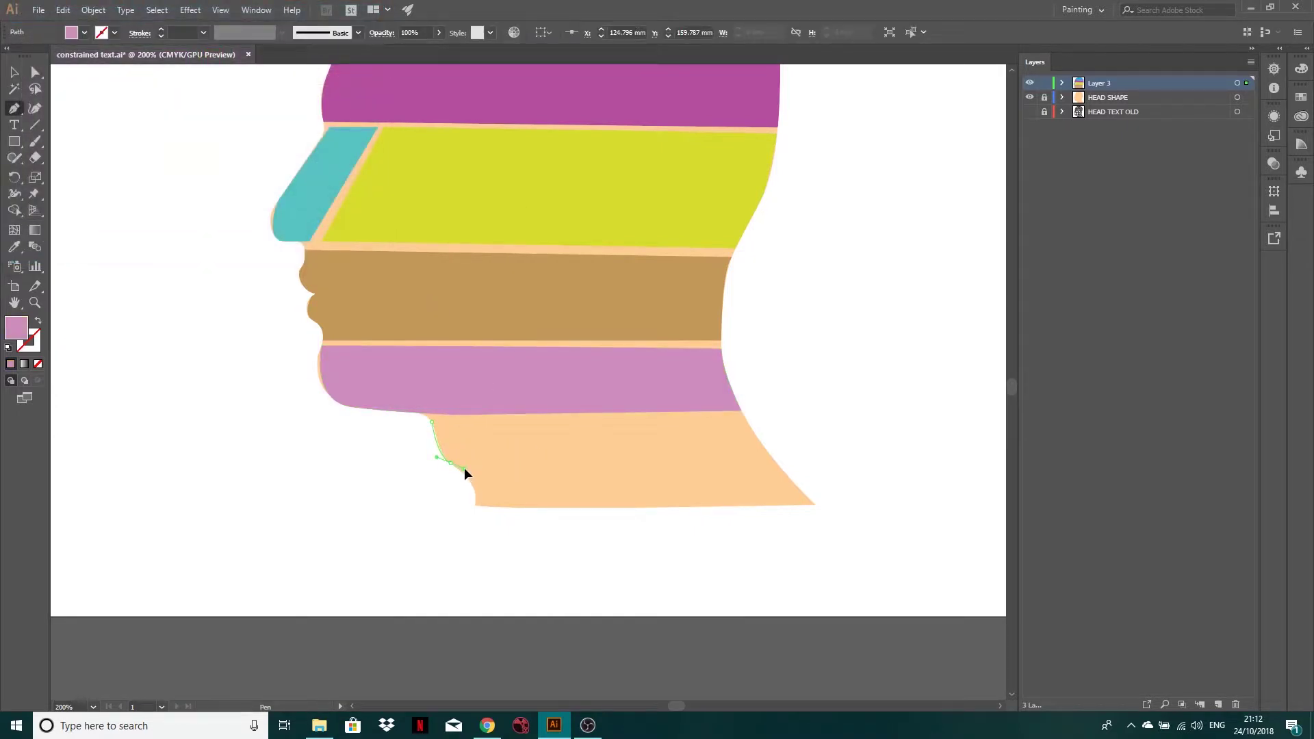
click(464, 469)
click(475, 493)
click(475, 503)
click(515, 510)
click(811, 503)
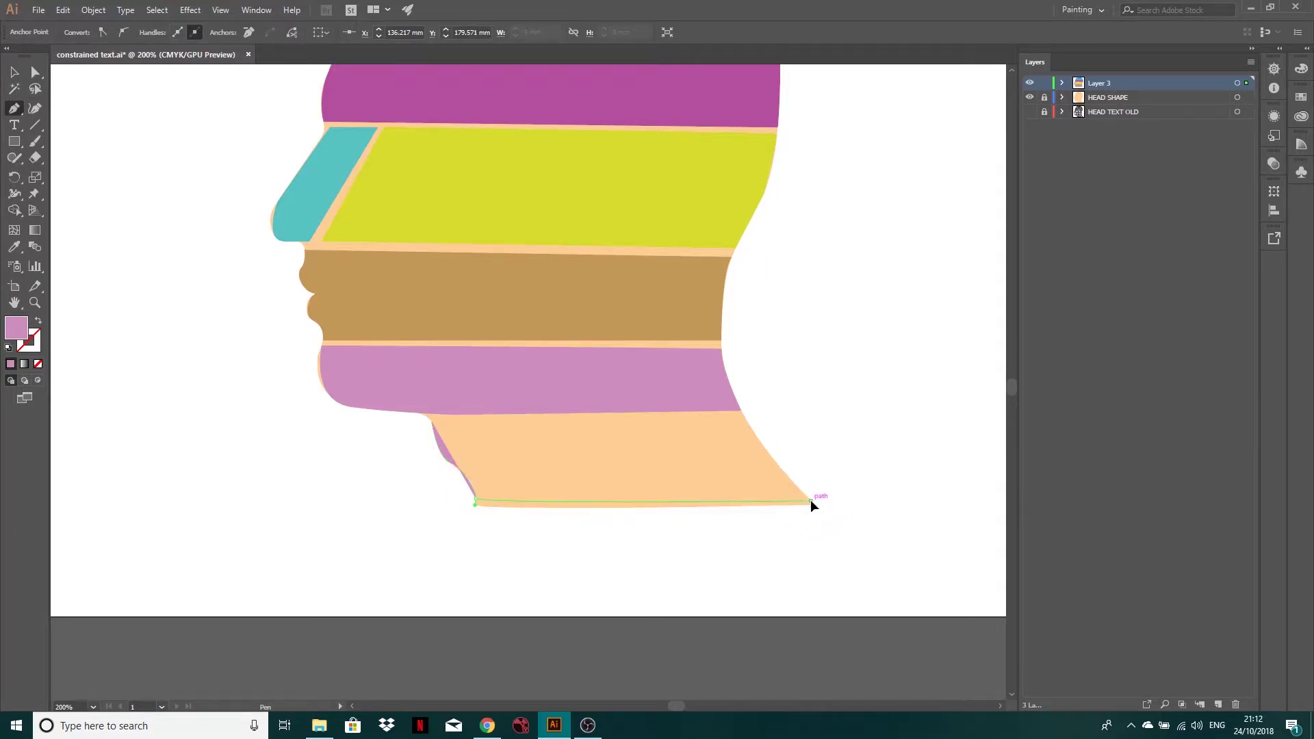
click(729, 386)
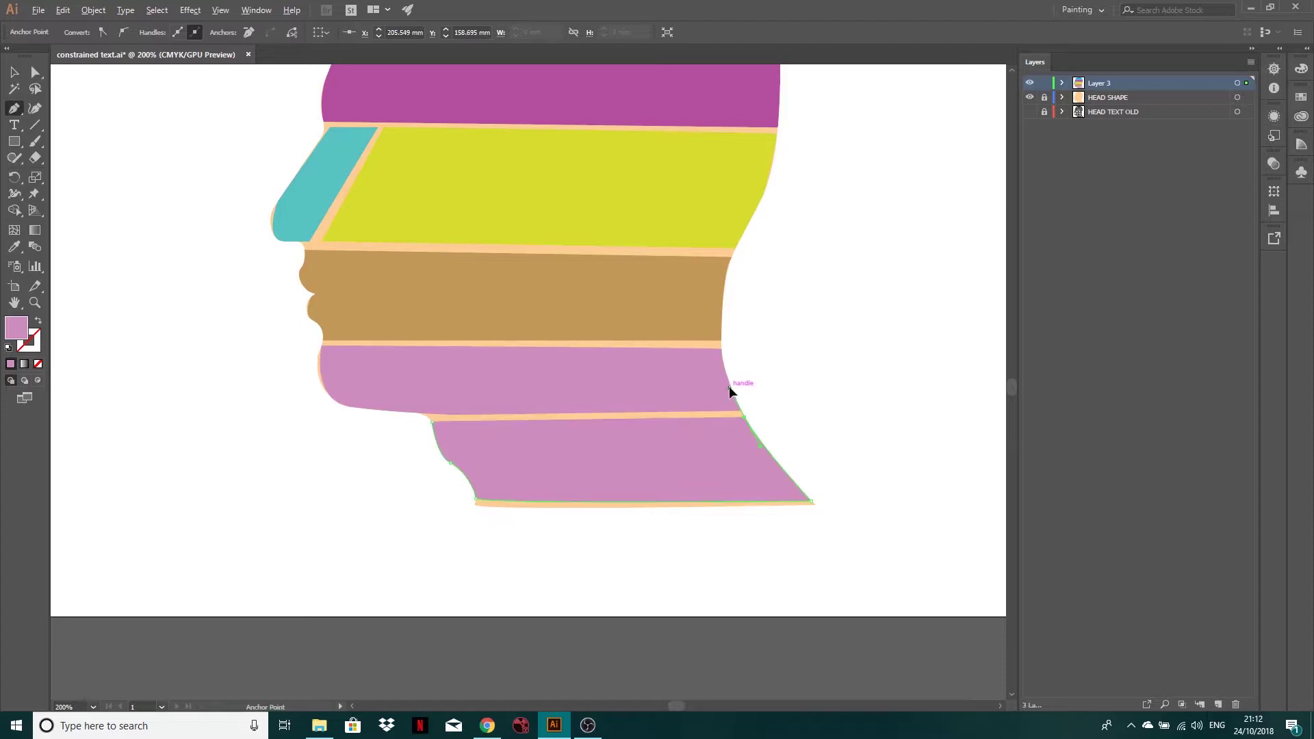
click(712, 415)
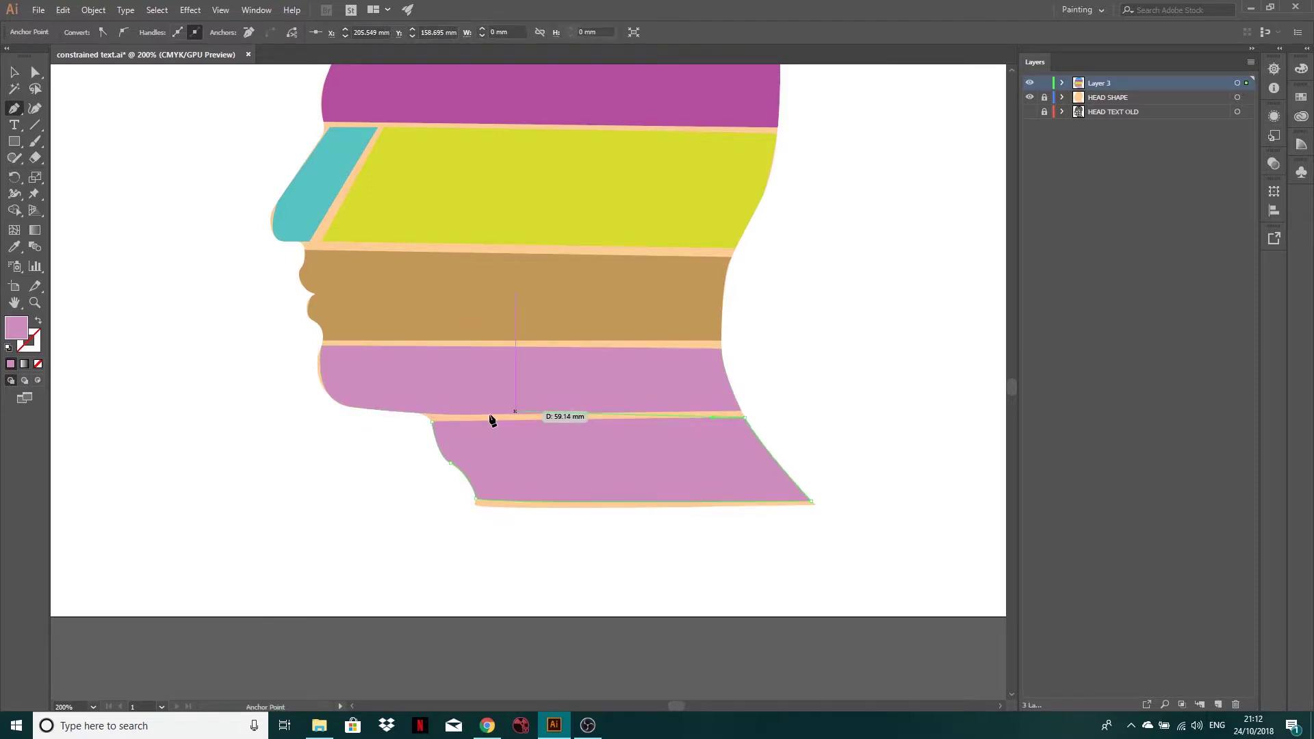
click(431, 420)
Fill the neck band with dark red a54735
double_click(21, 331)
click(210, 217)
click(136, 110)
click(332, 59)
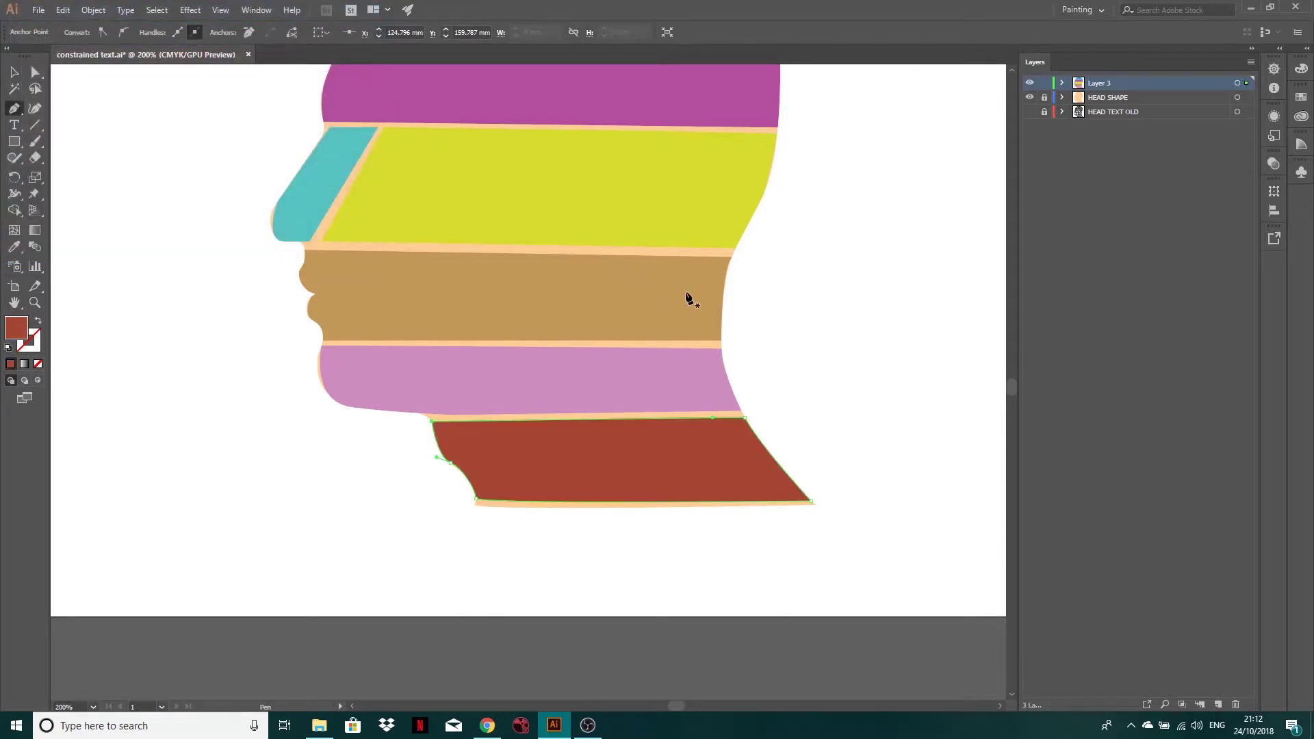
alt+scroll(687, 293, down, 1)
Place a CRANIUM text label left of the head and select it as an object
alt+scroll(794, 294, down, 1)
drag(818, 246, 729, 329)
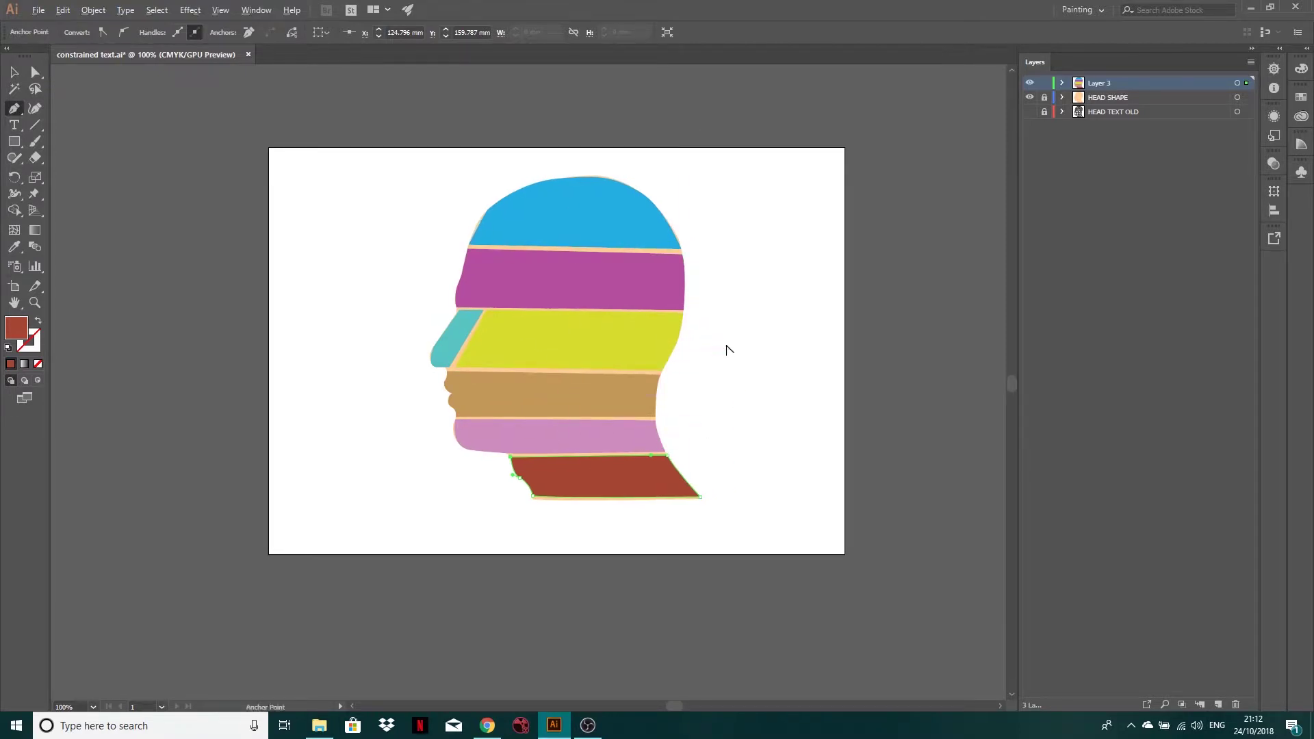
alt+scroll(725, 346, up, 1)
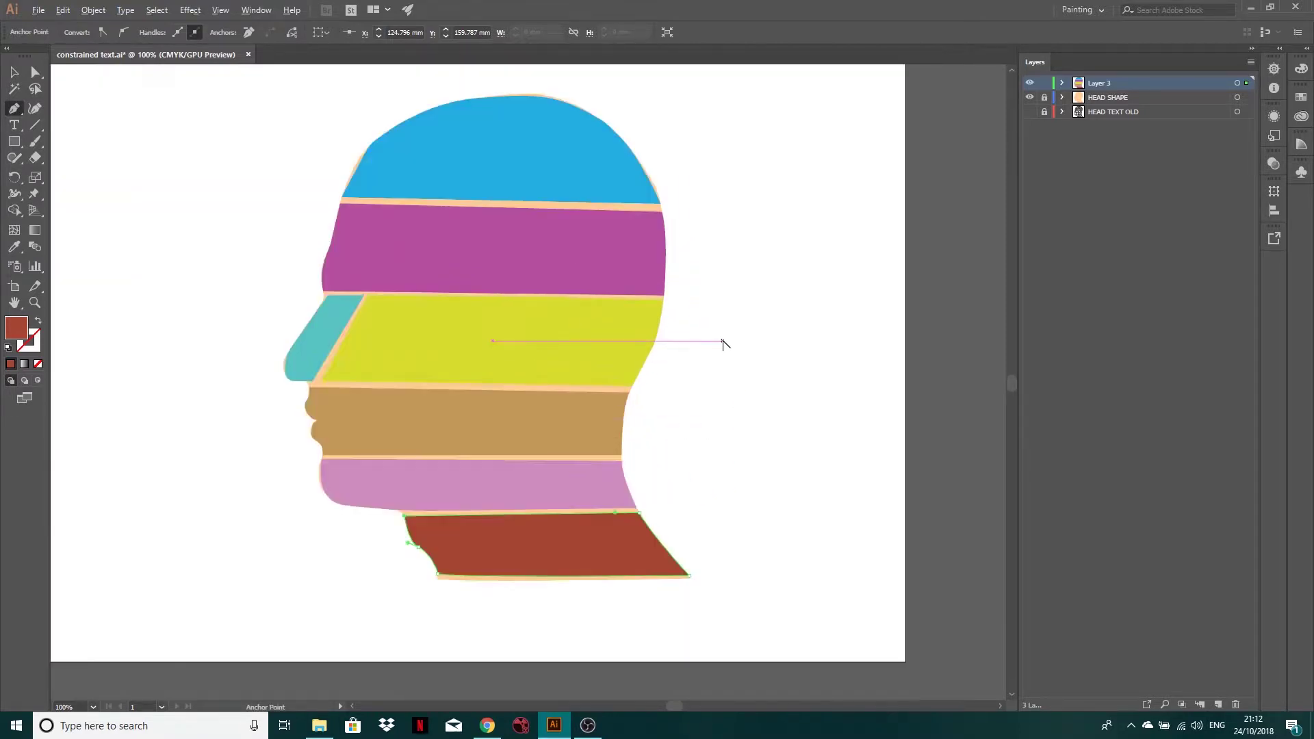
click(14, 125)
click(145, 143)
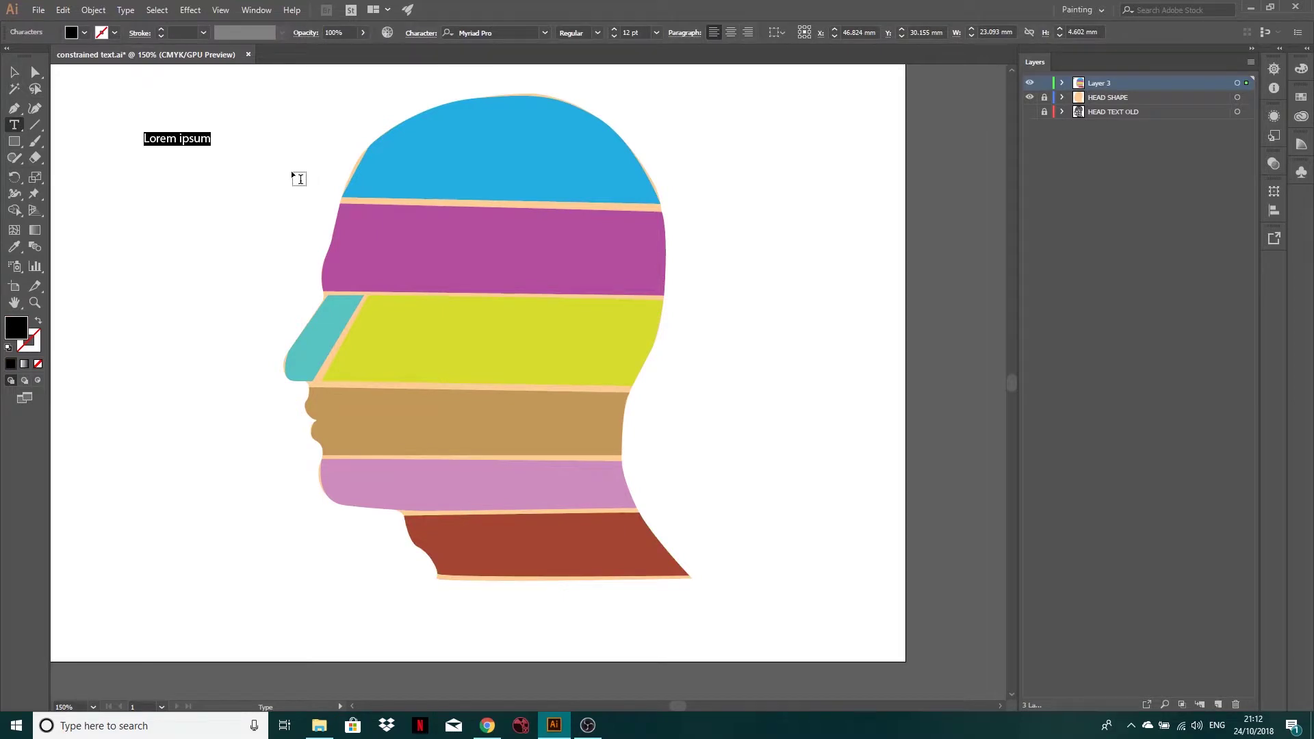
text(Cranium)
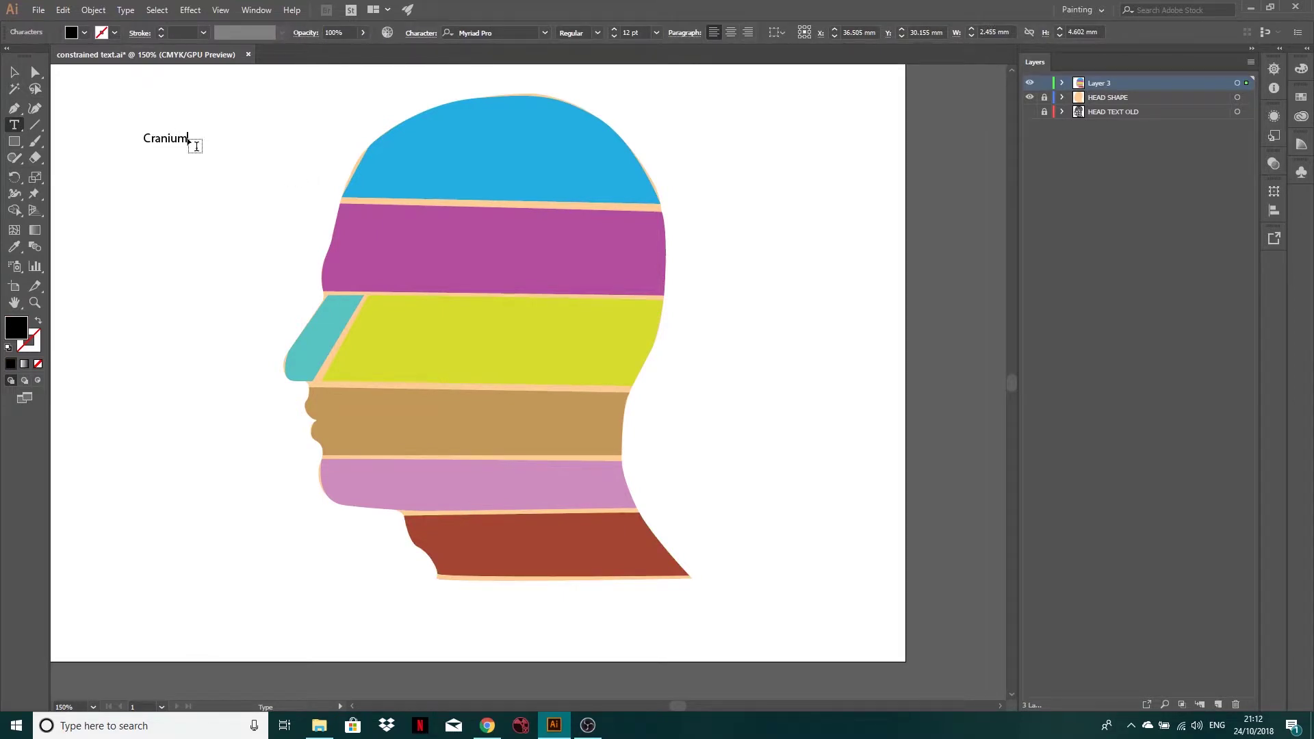
text(RA)
double_click(193, 137)
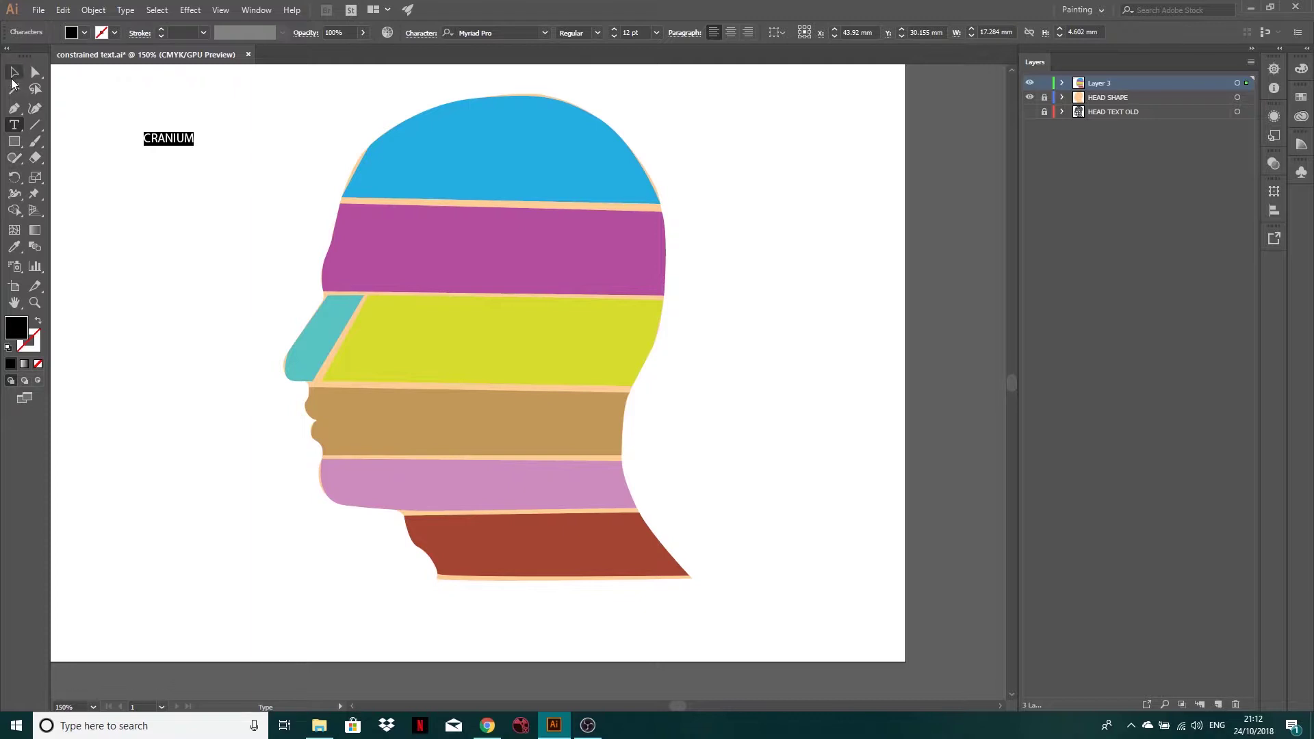
key(Escape)
Enlarge CRANIUM to about 28.57 pt and restack it above the blue crown shape in Layer 3
drag(196, 148, 273, 175)
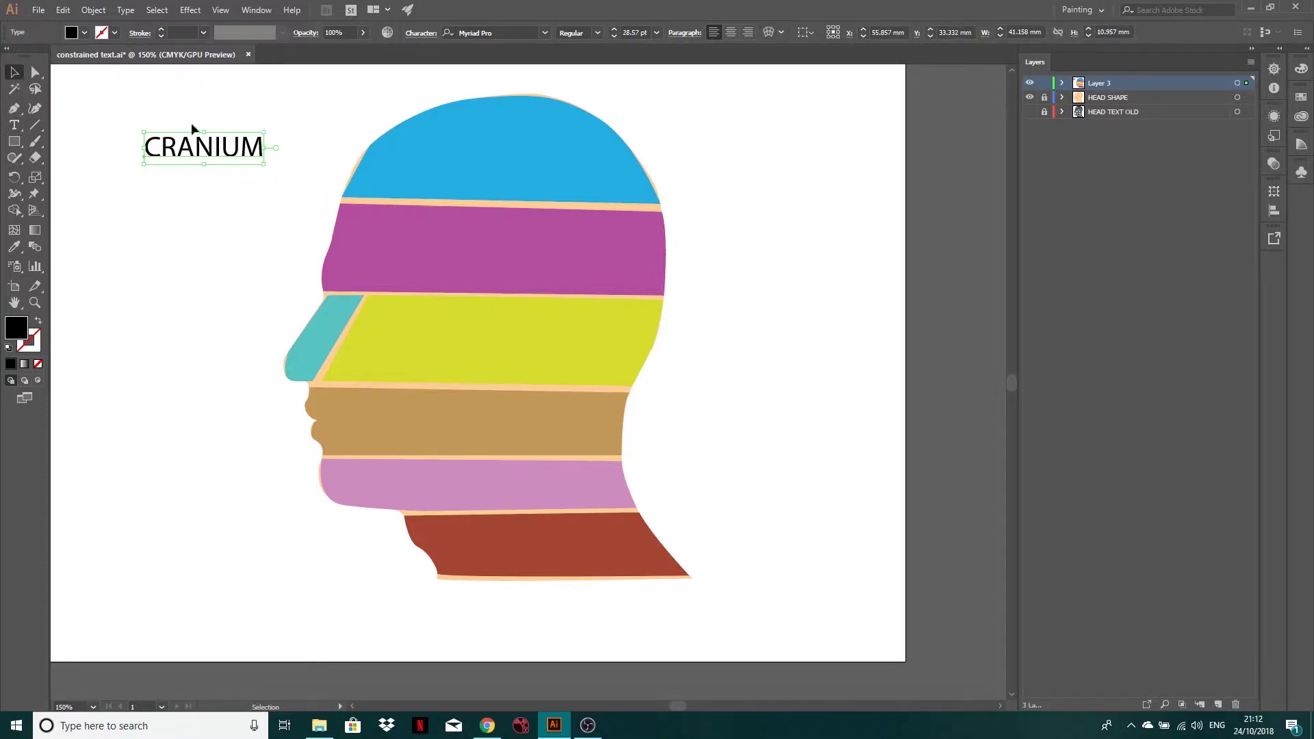
click(1062, 83)
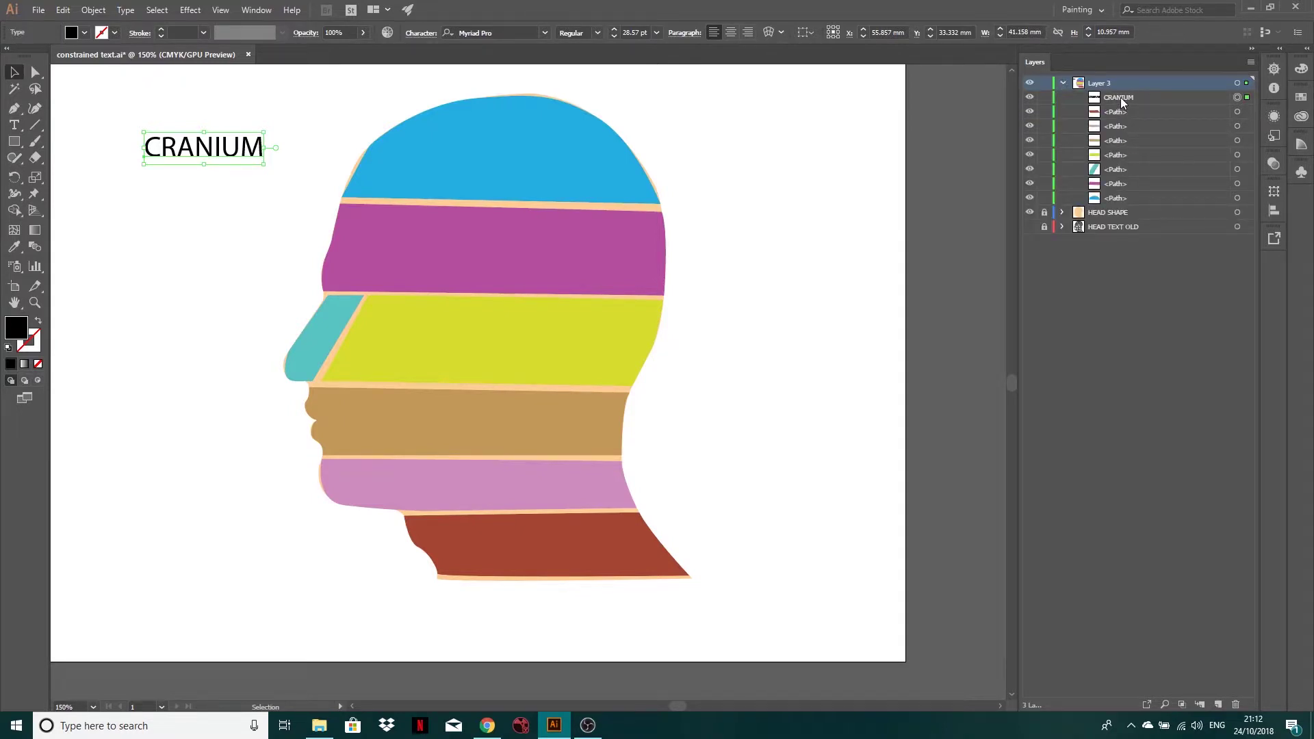
drag(1119, 97, 1110, 199)
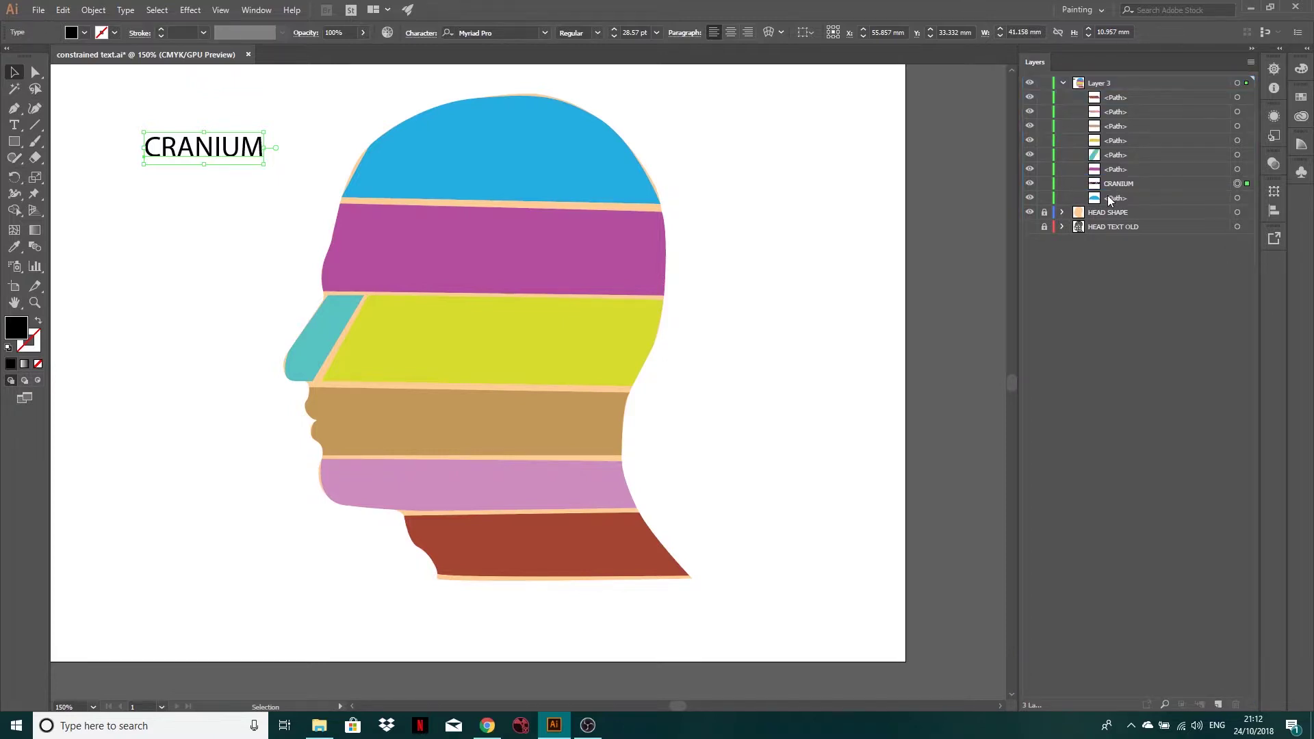
Select the CRANIUM text together with the blue crown shape in Layer 3
click(1029, 198)
click(1029, 198)
click(1205, 198)
click(1247, 199)
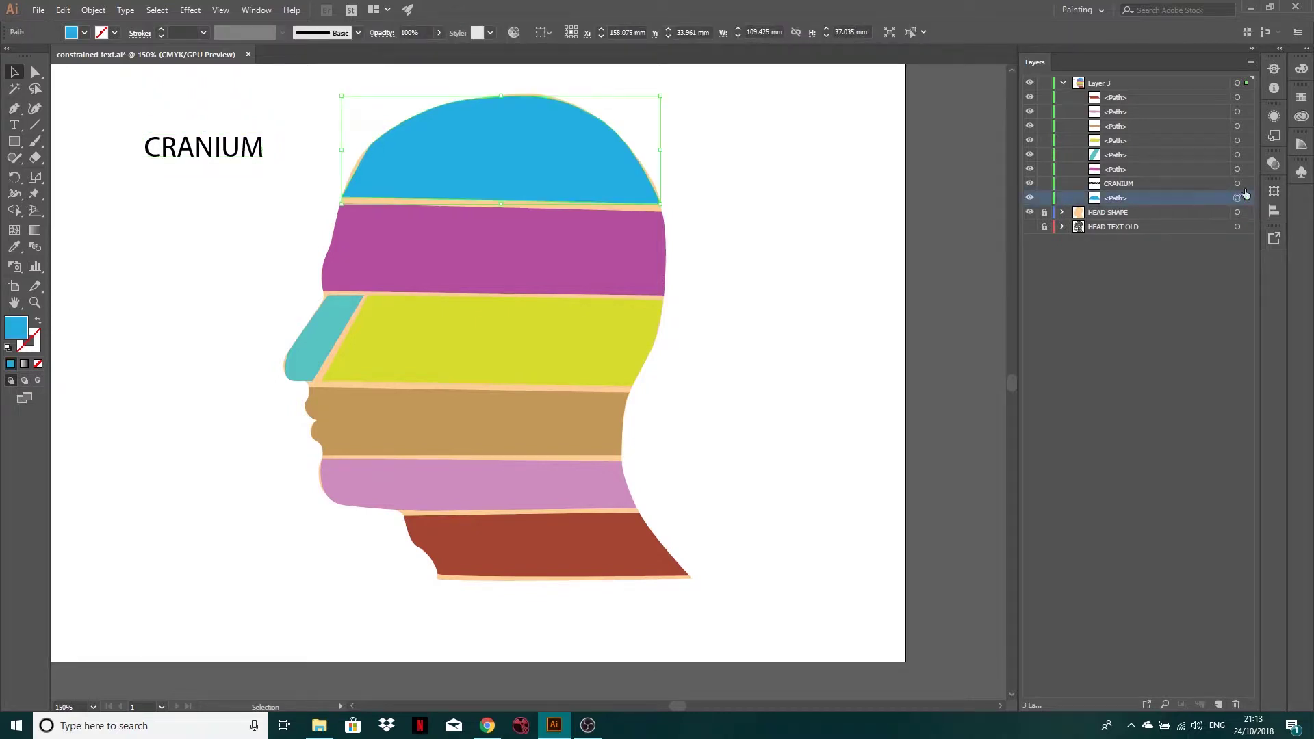
click(1247, 184)
click(1247, 197)
click(1247, 183)
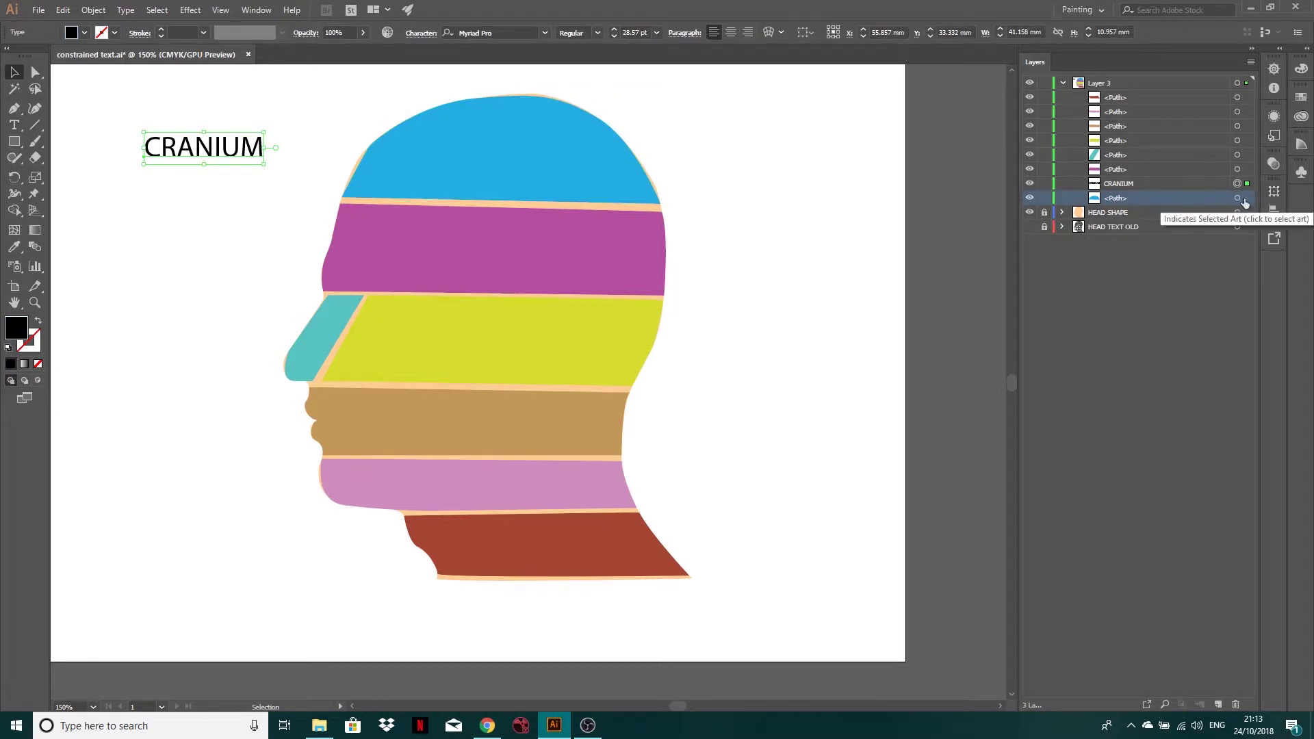
click(1247, 199)
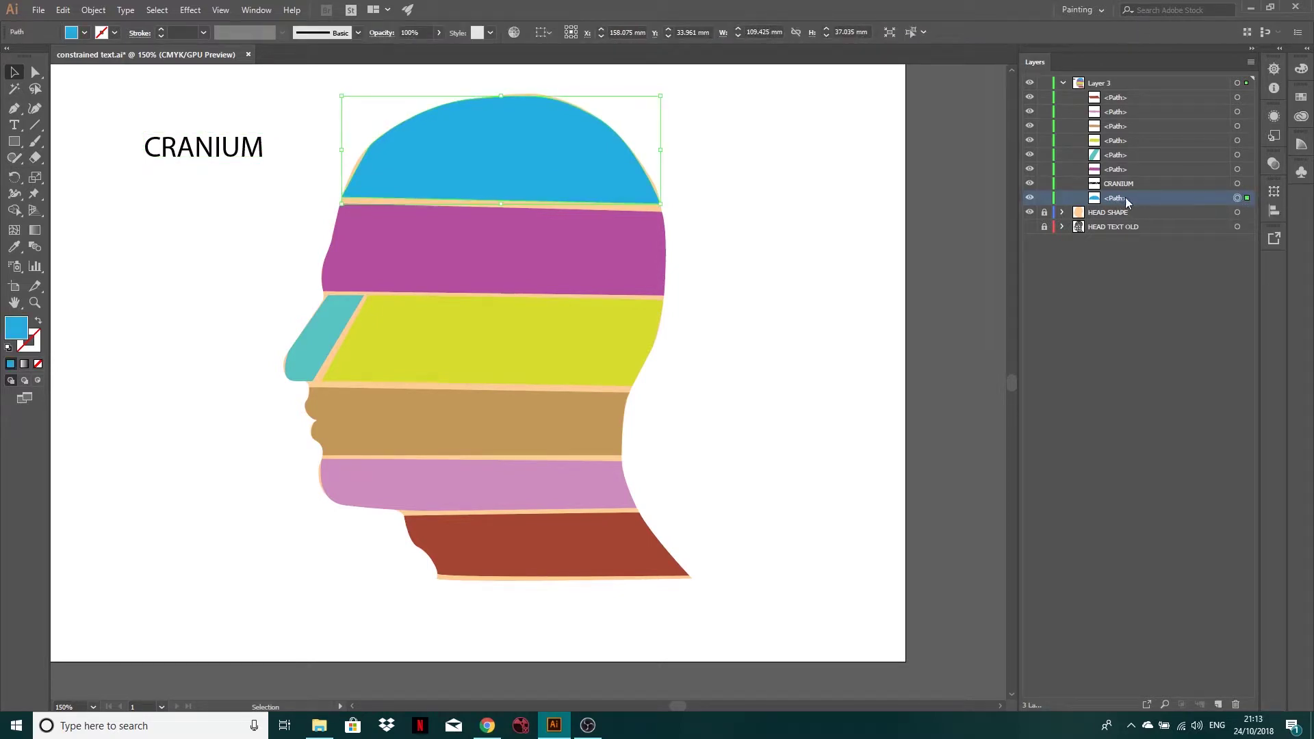
shift+click(1246, 184)
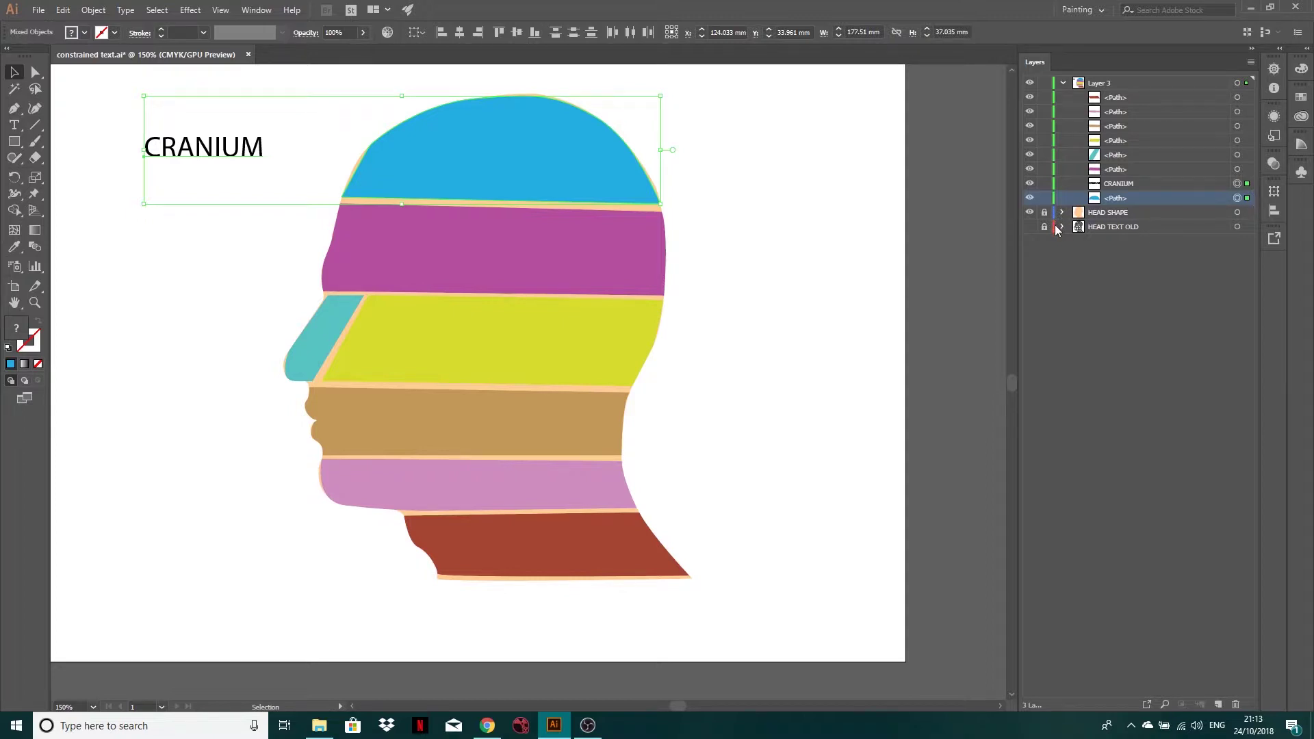
Try Envelope Distort > Make with Top Object on CRANIUM and the crown twice, dismissing both errors
click(101, 11)
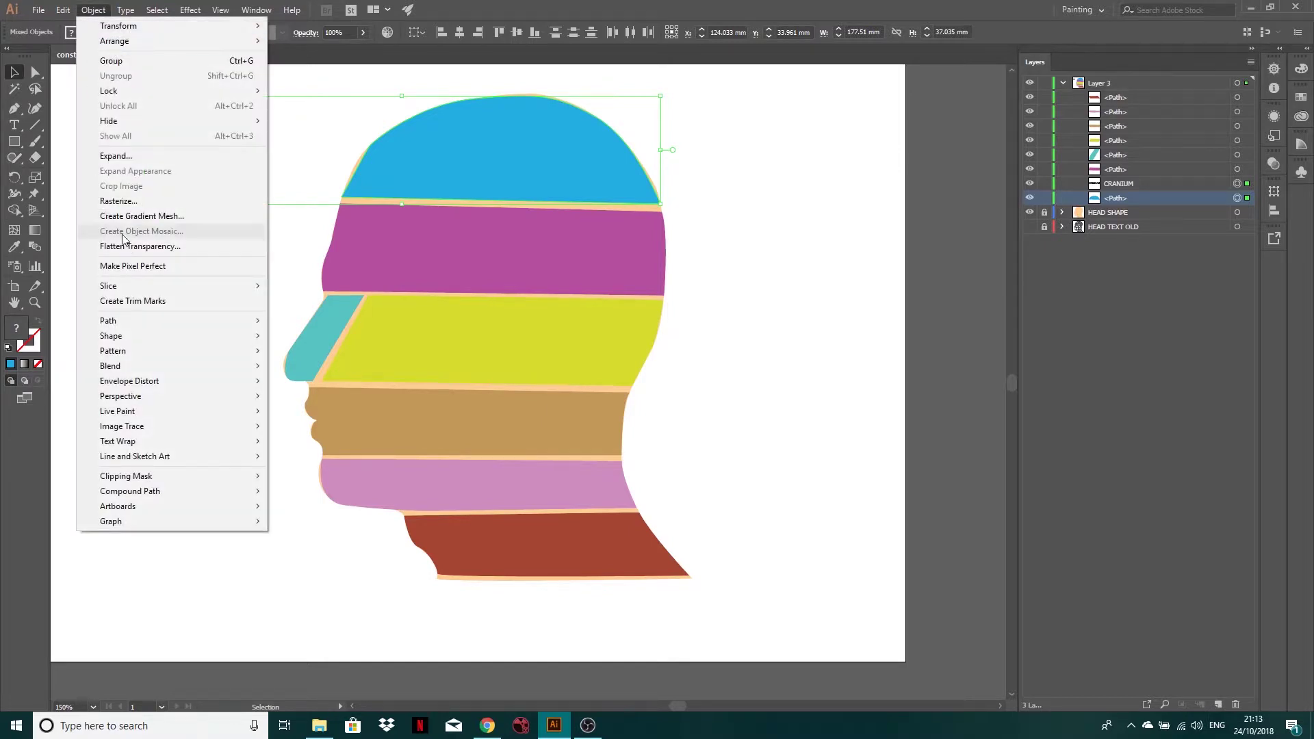
mouse_move(156, 384)
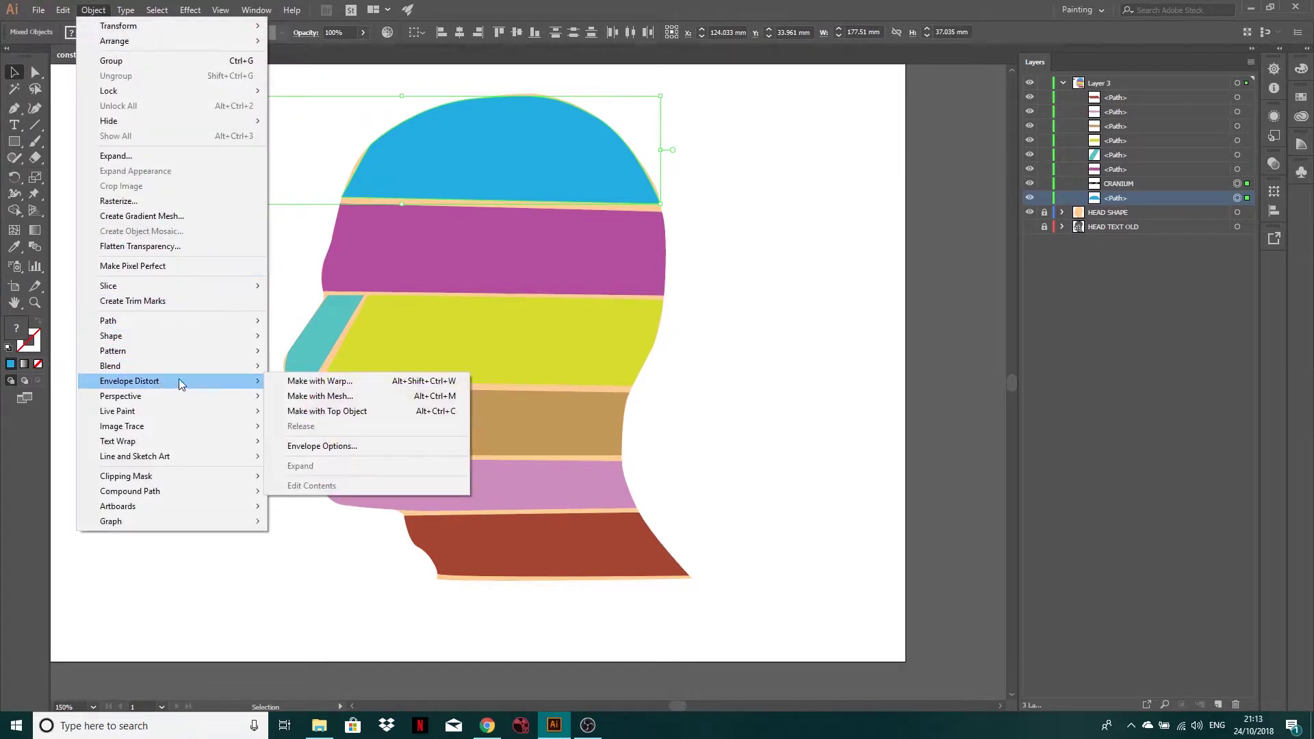
click(360, 413)
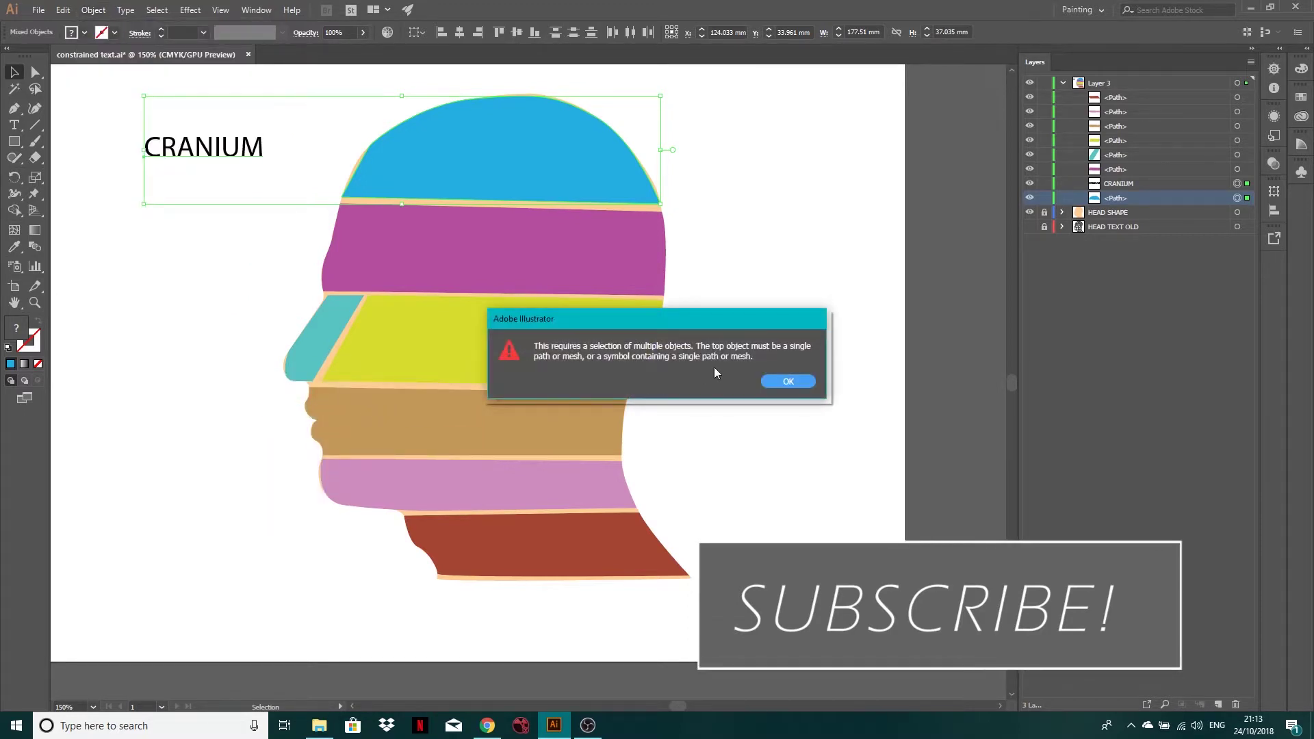
click(788, 381)
click(470, 167)
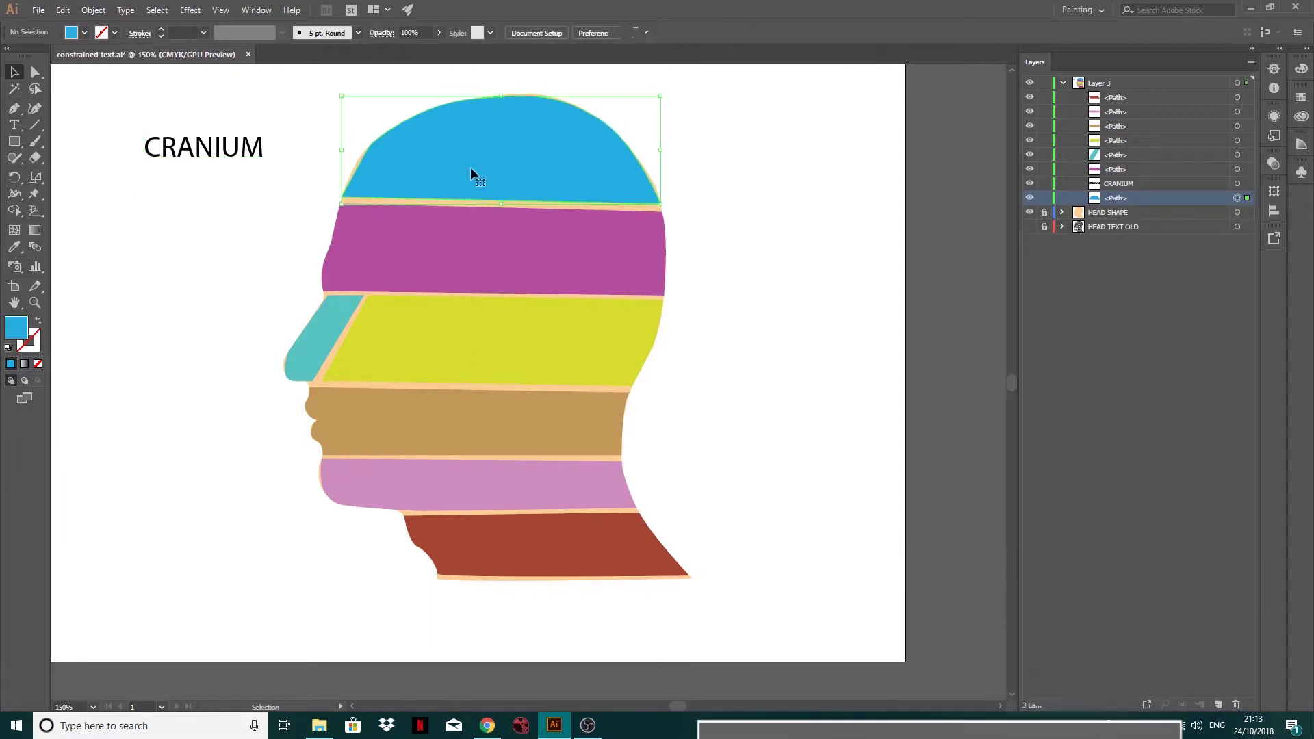
shift+click(231, 140)
click(93, 9)
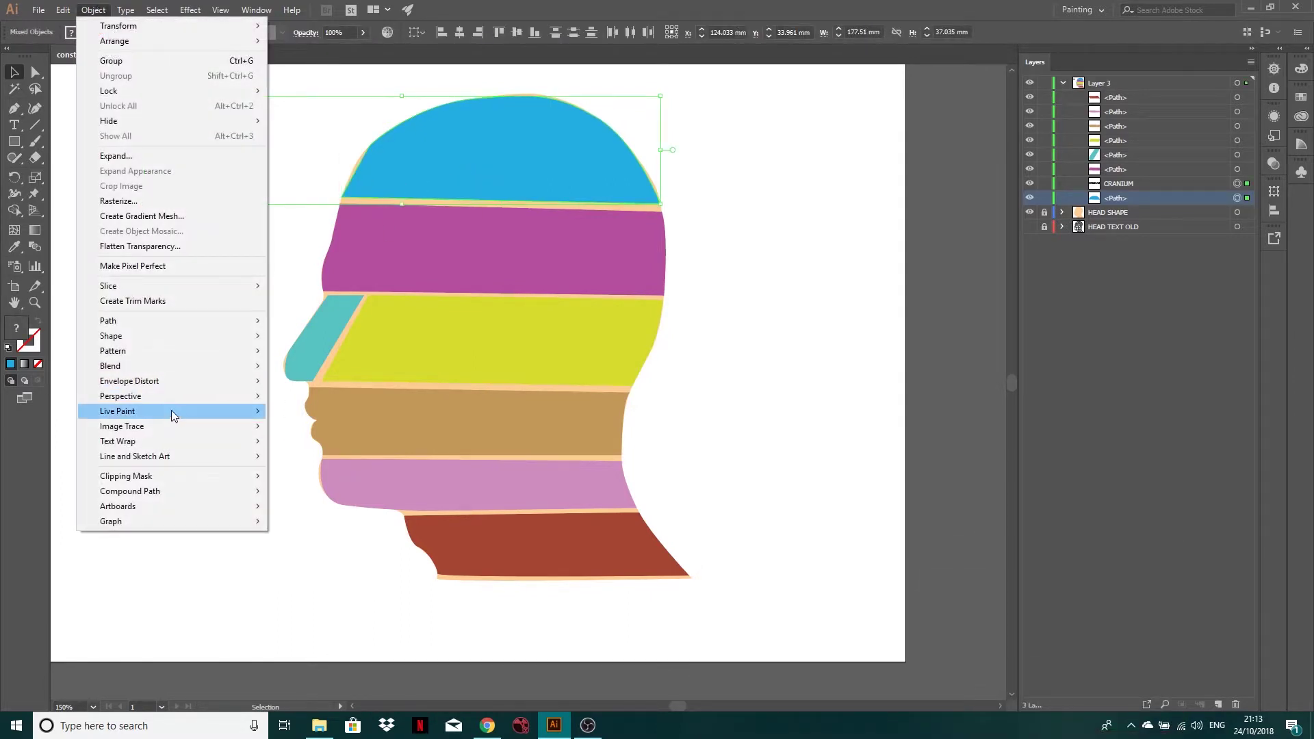
mouse_move(175, 383)
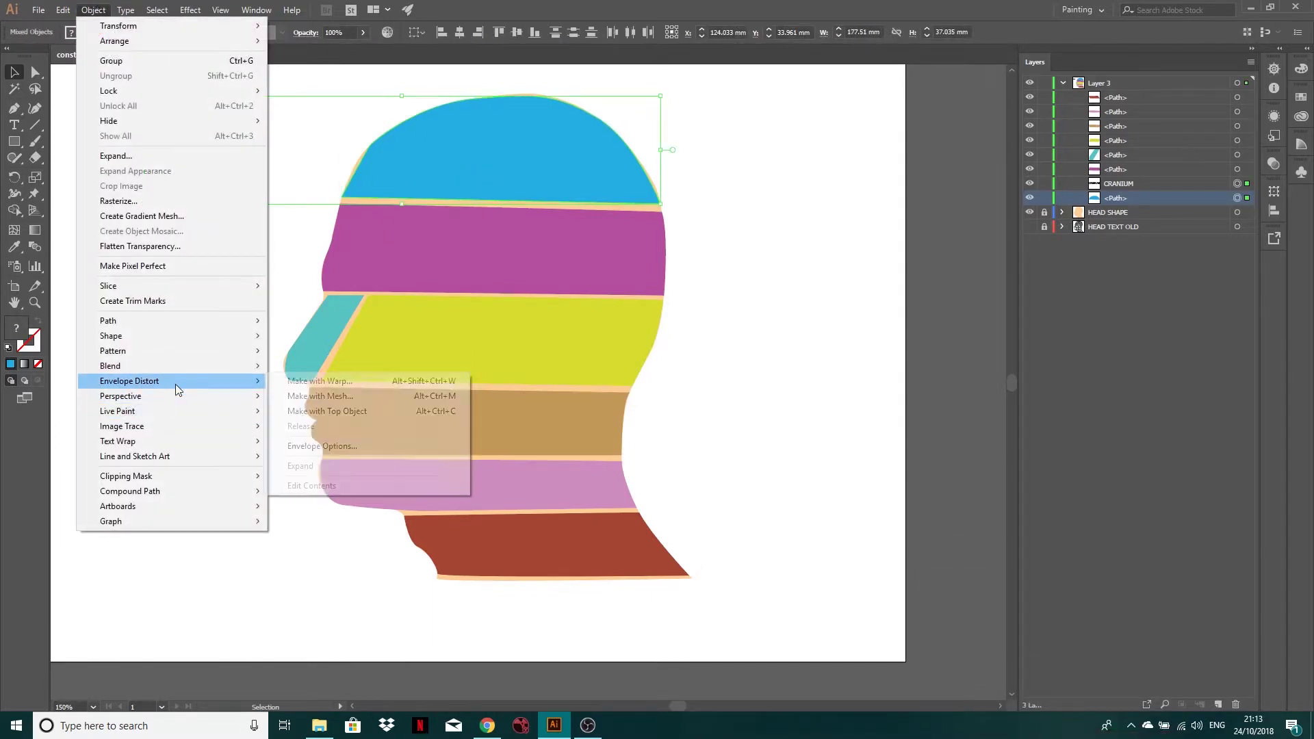
click(342, 410)
click(787, 381)
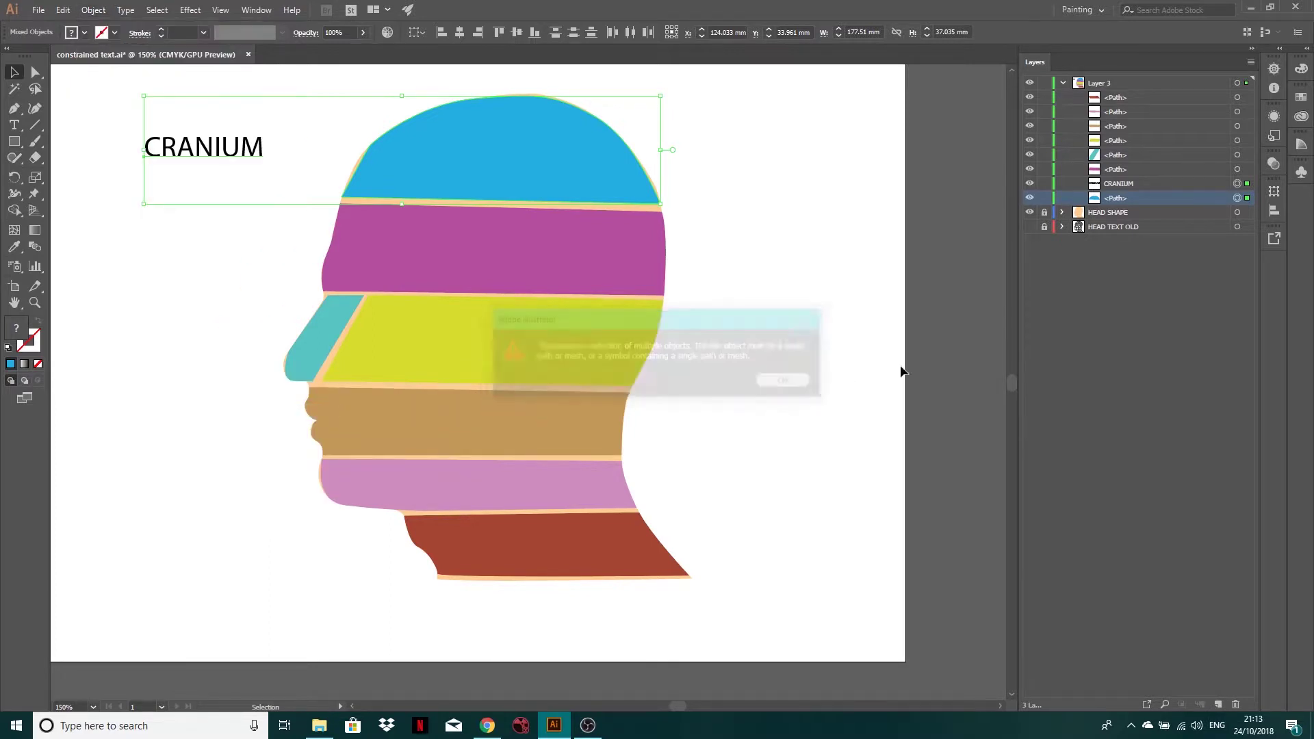
Restack CRANIUM beneath the blue cranium shape, select both, and apply Make with Top Object
click(828, 263)
drag(1127, 185, 1234, 199)
click(1246, 197)
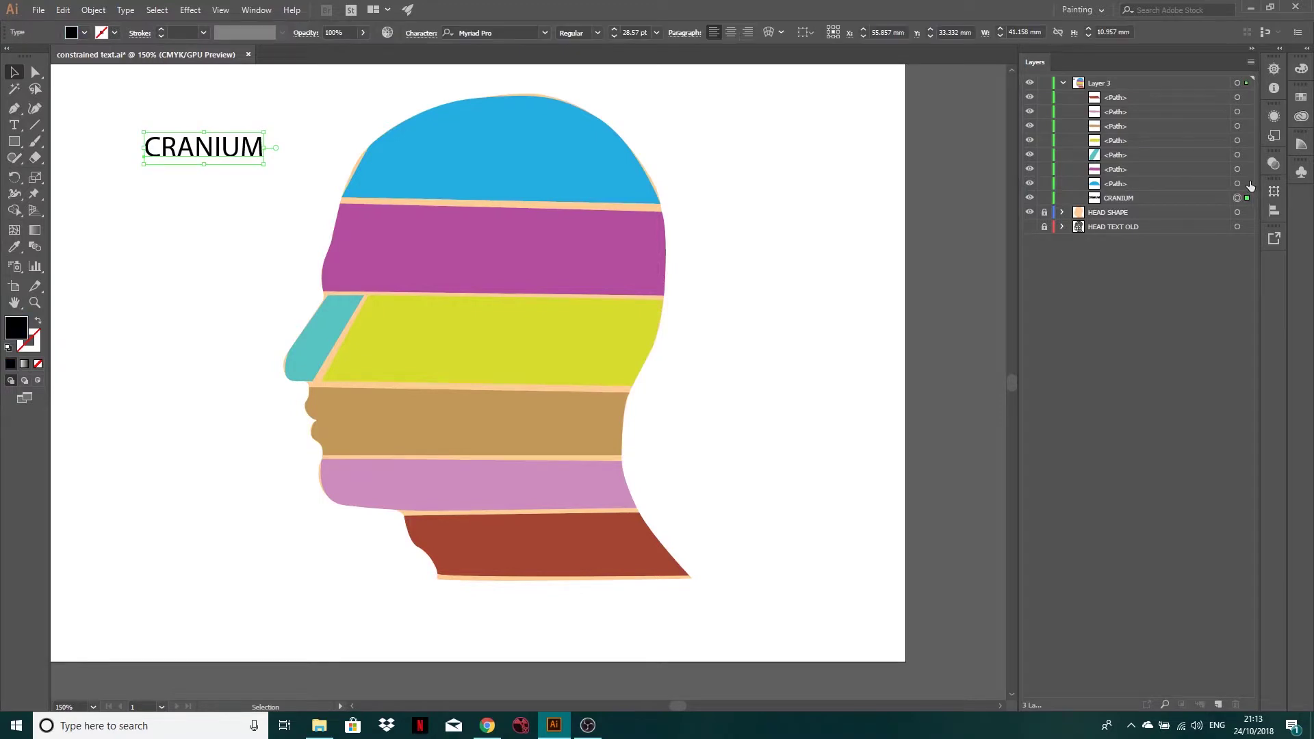
shift+click(1248, 183)
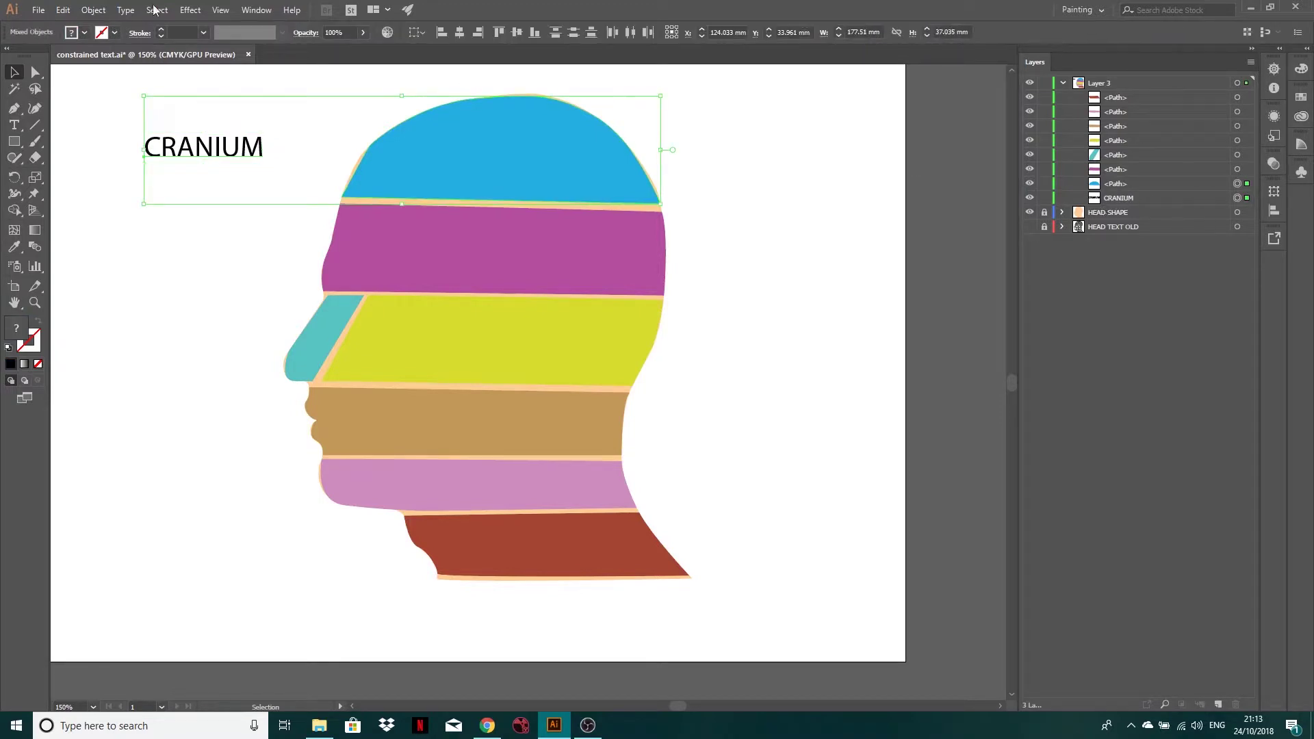
click(94, 9)
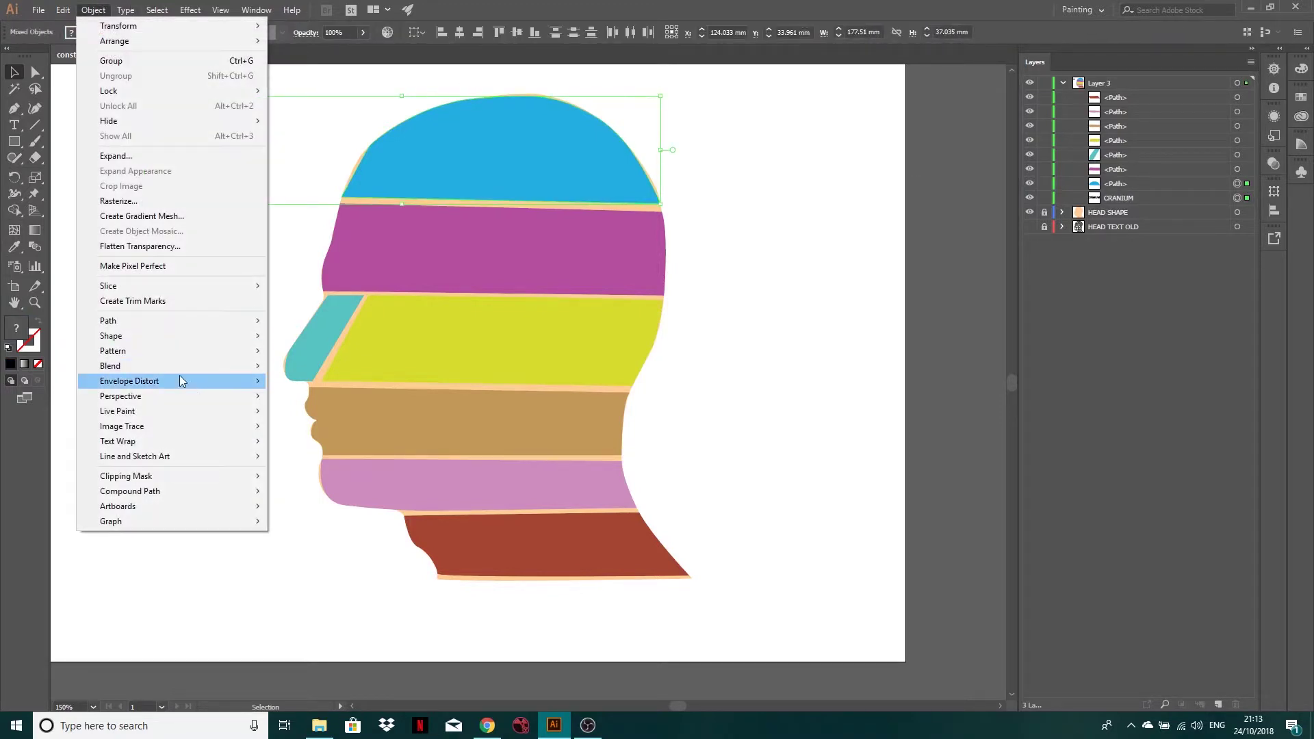
mouse_move(181, 381)
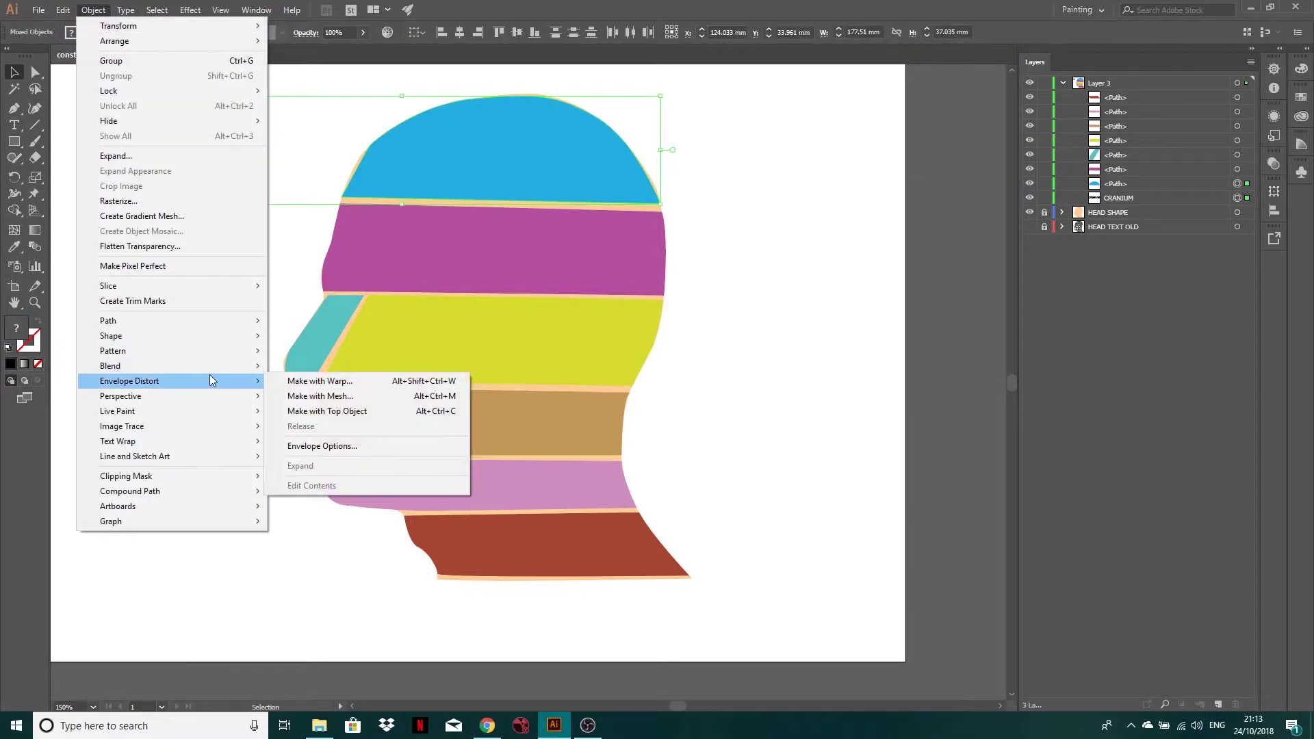
click(349, 411)
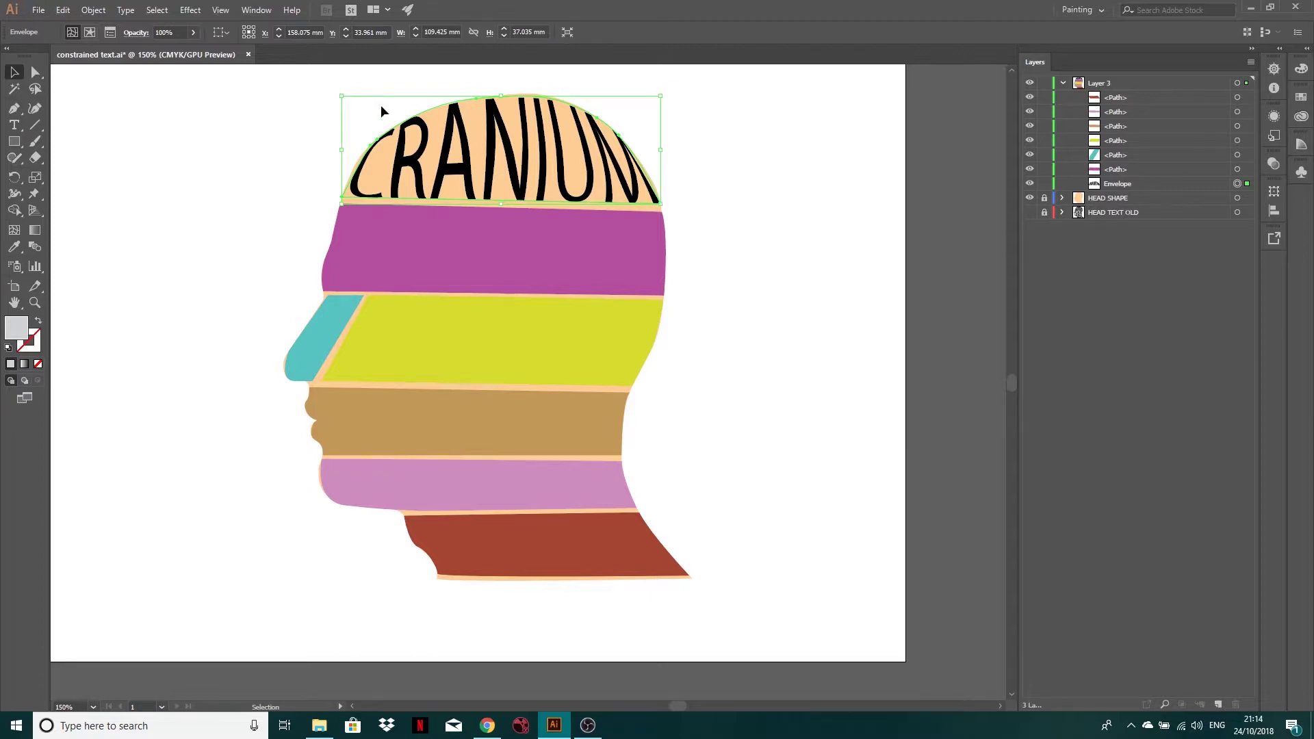
Select the CRANIUM envelope mesh with Direct Selection and nudge an anchor near the C
scroll(380, 104, up, 2)
scroll(609, 147, up, 2)
scroll(411, 134, right, 2)
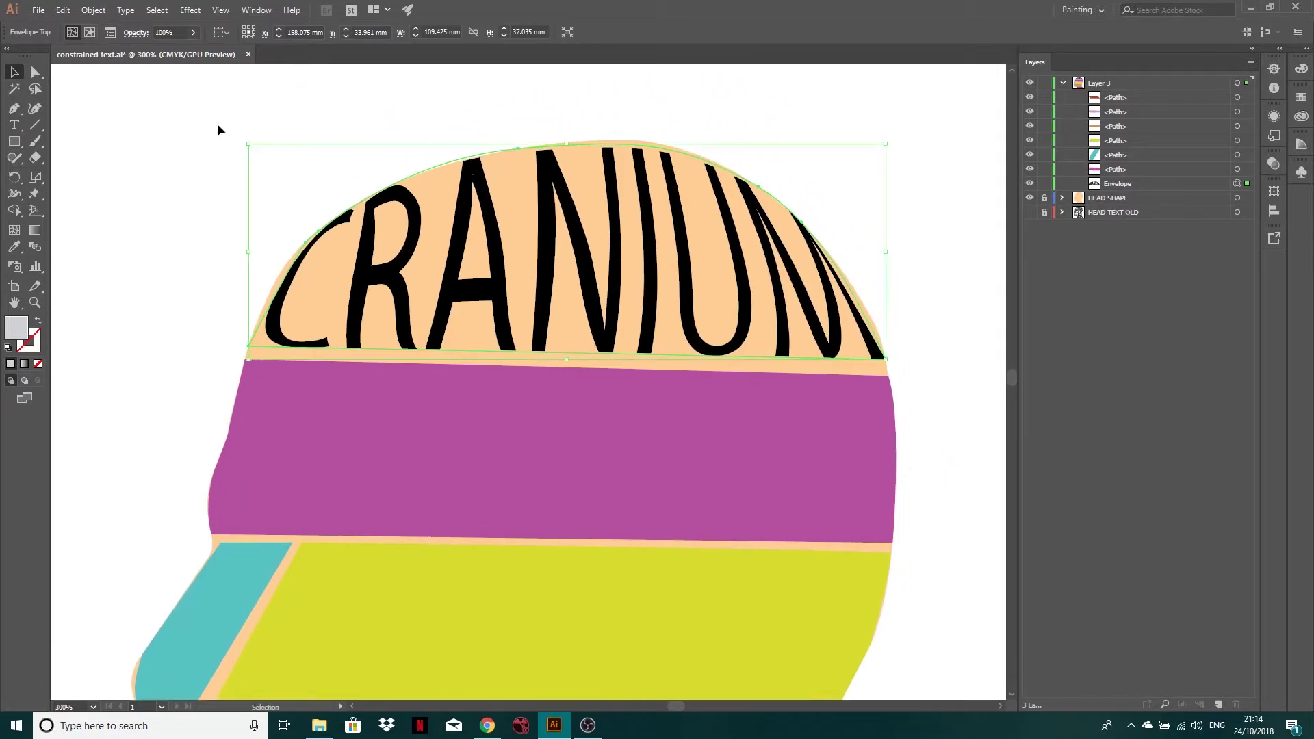
click(33, 71)
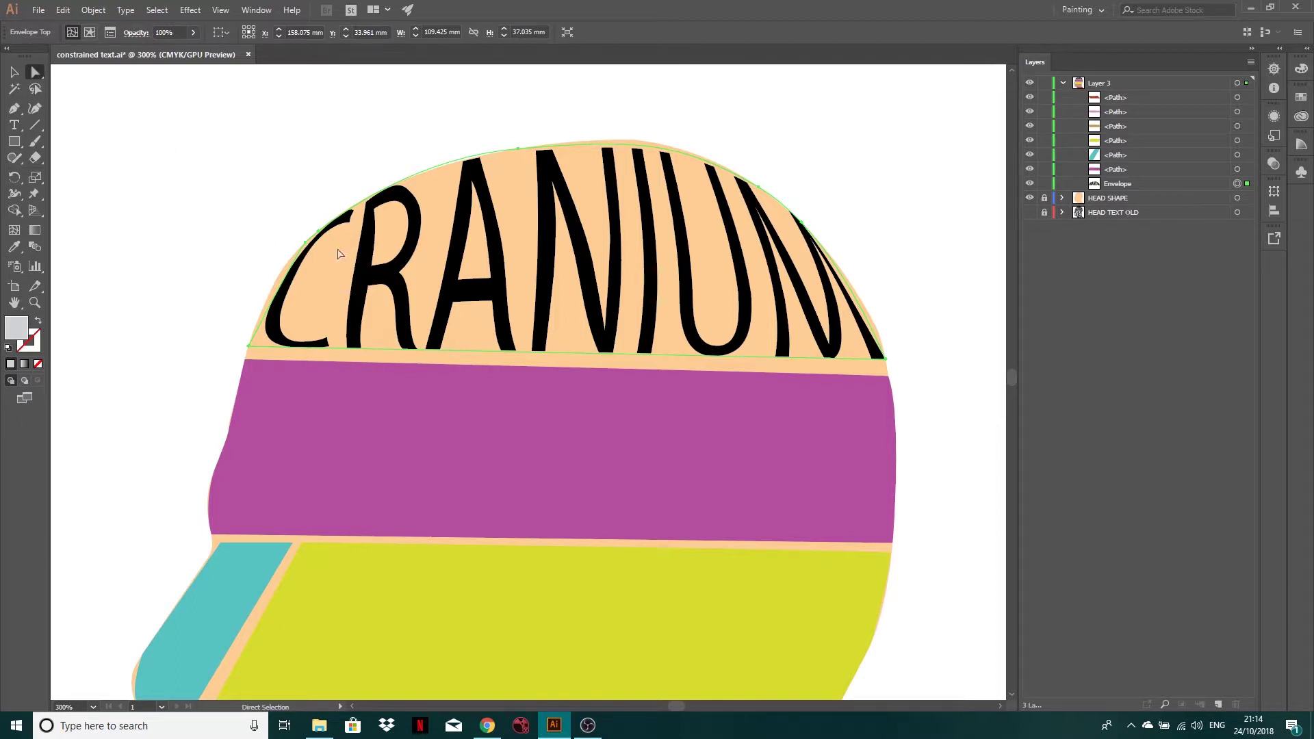
drag(306, 245, 364, 190)
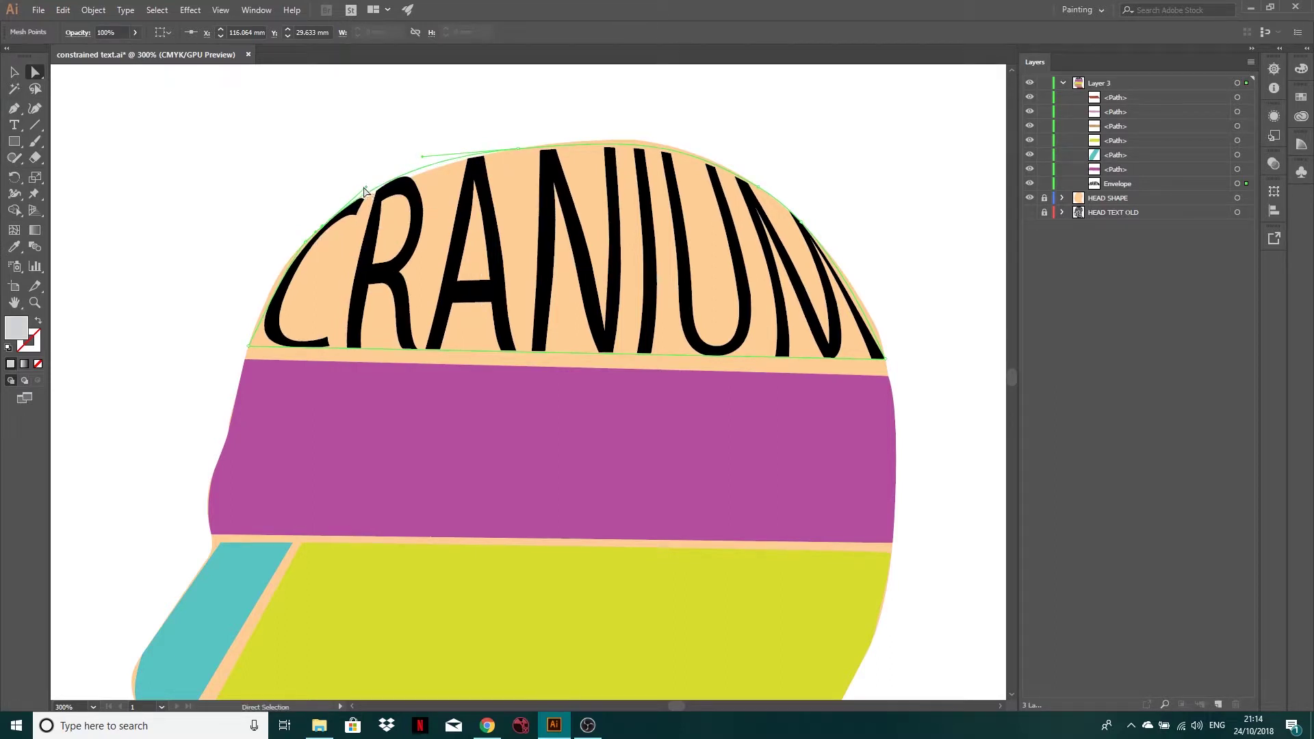
click(367, 204)
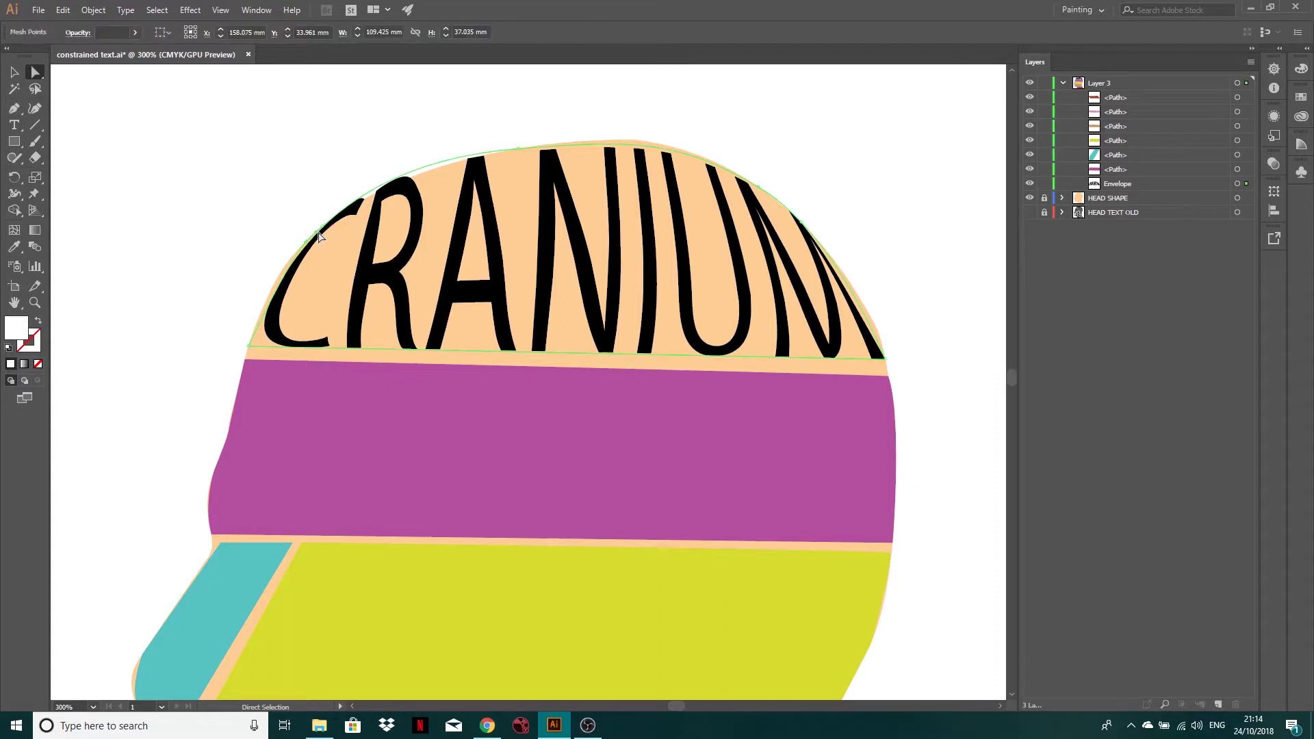
key(ctrl+shift+a)
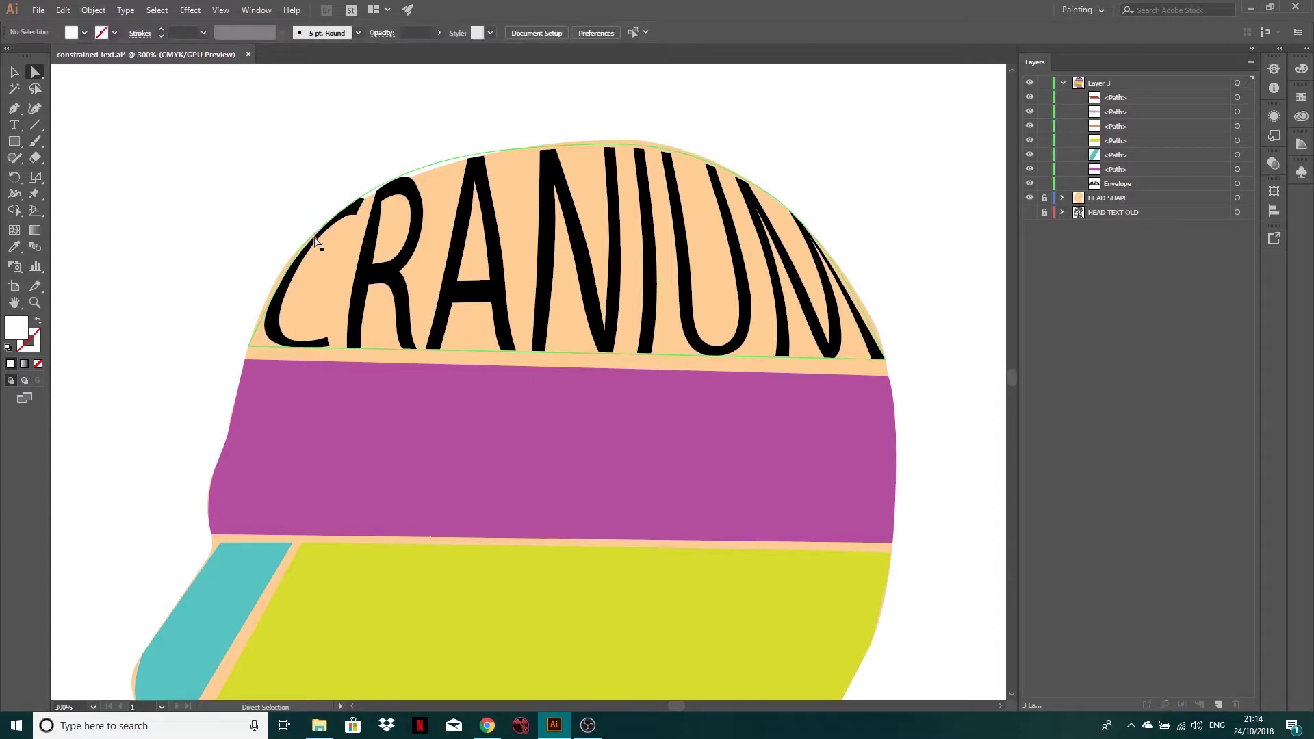
click(320, 231)
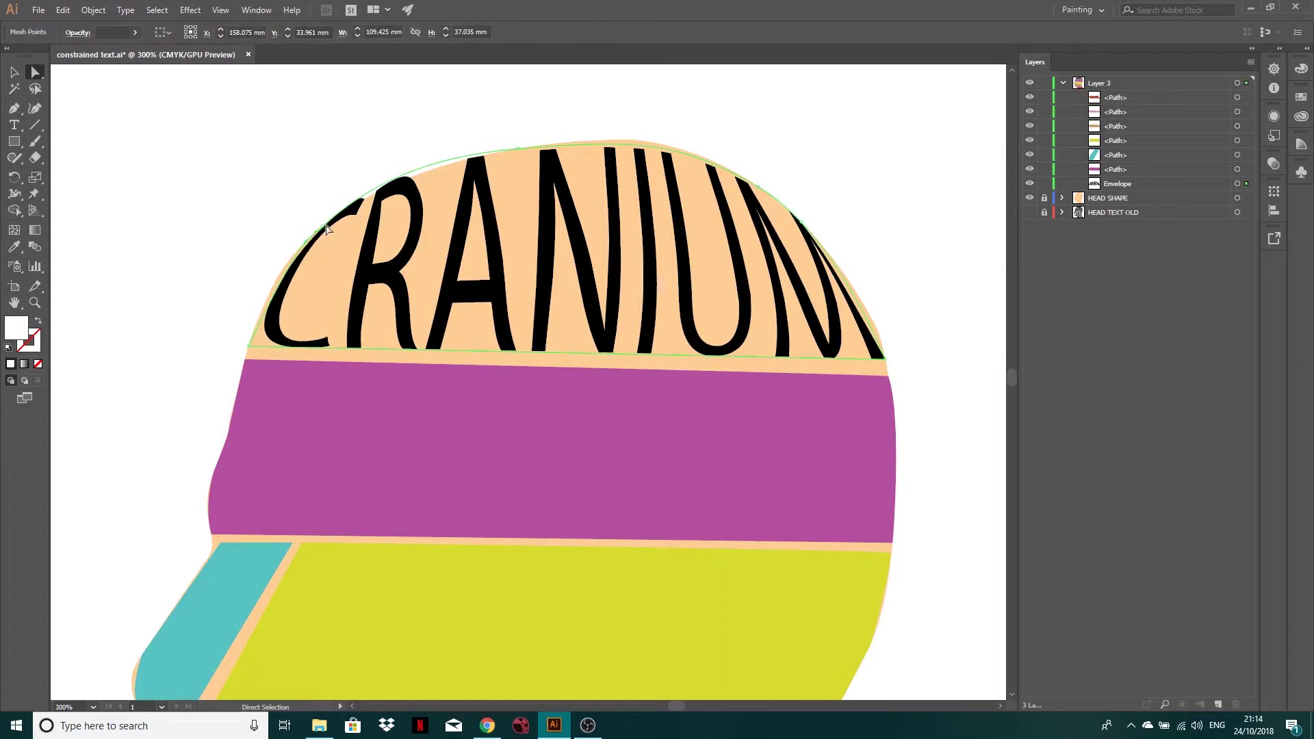
Reshape the envelope's top-left anchor and curve handle to follow the skull
click(323, 228)
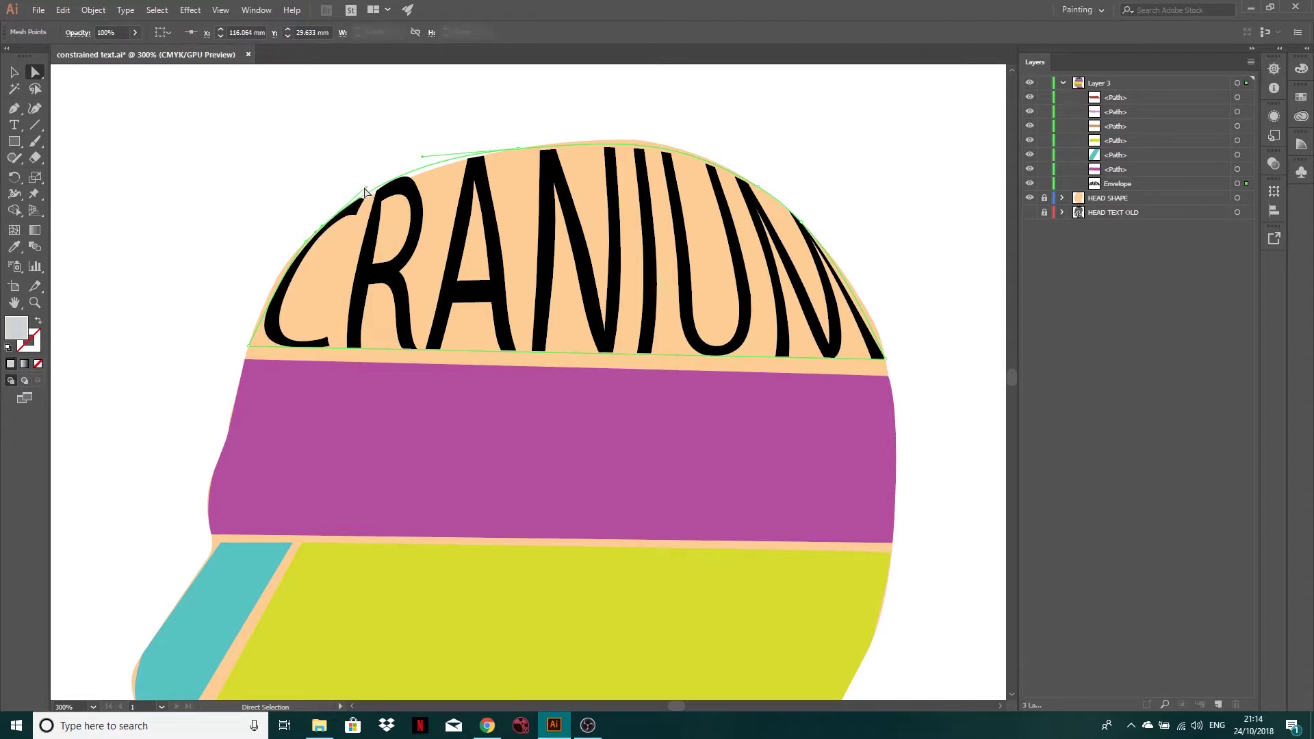
key(ctrl+shift+a)
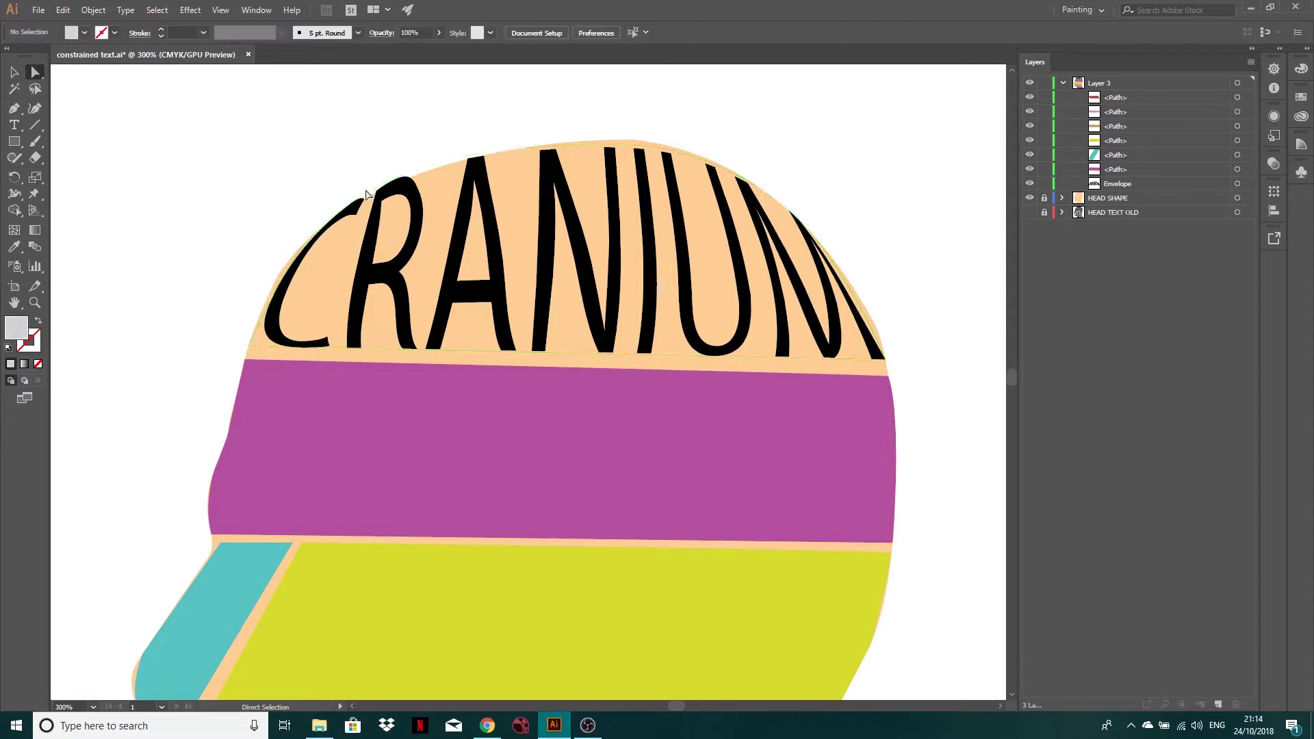
click(327, 228)
click(327, 227)
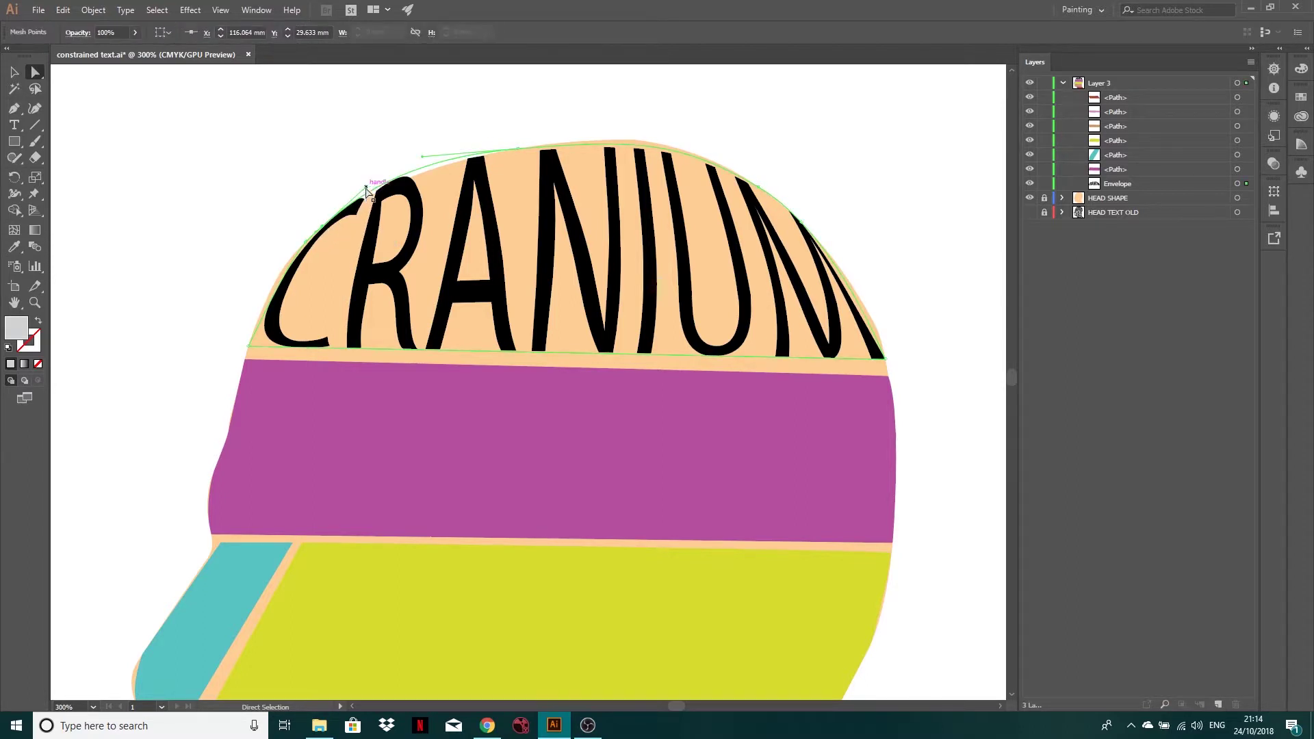
drag(367, 187, 367, 197)
drag(422, 157, 440, 157)
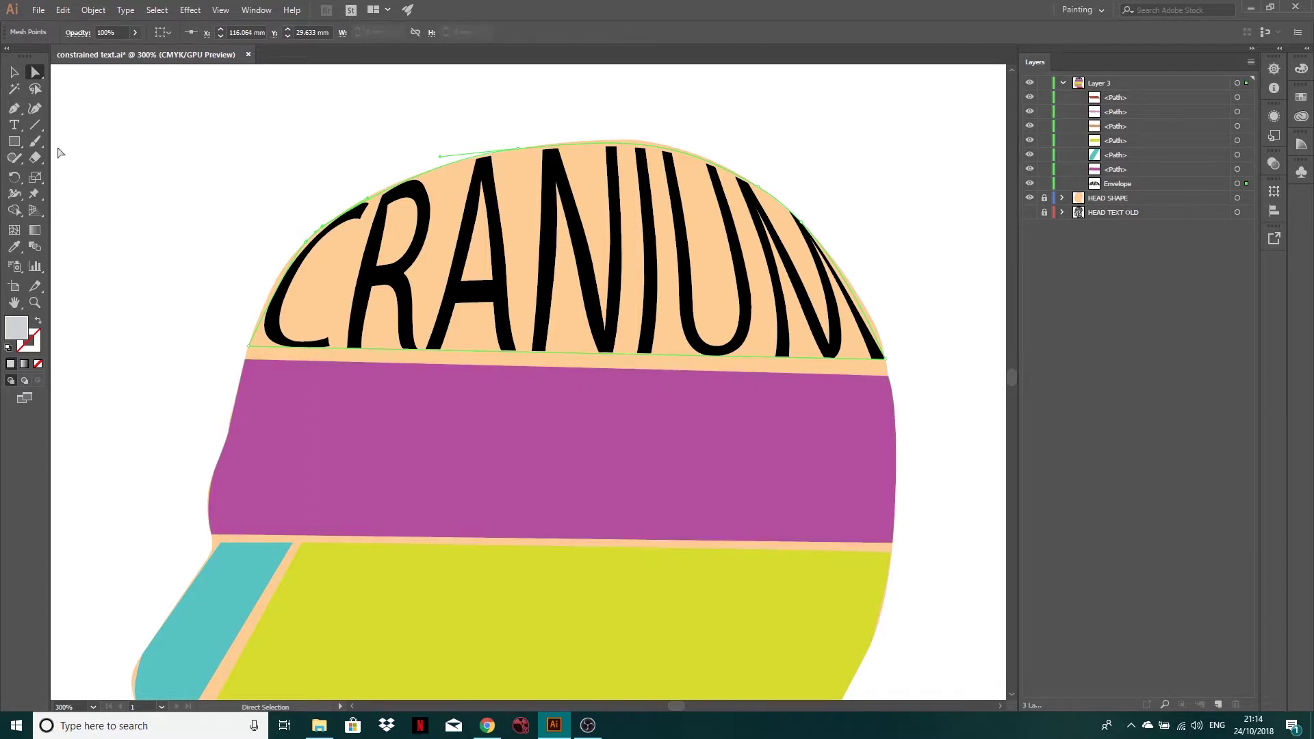
click(14, 71)
Type a FOREHEAD text label beside the head
key(ctrl+minus)
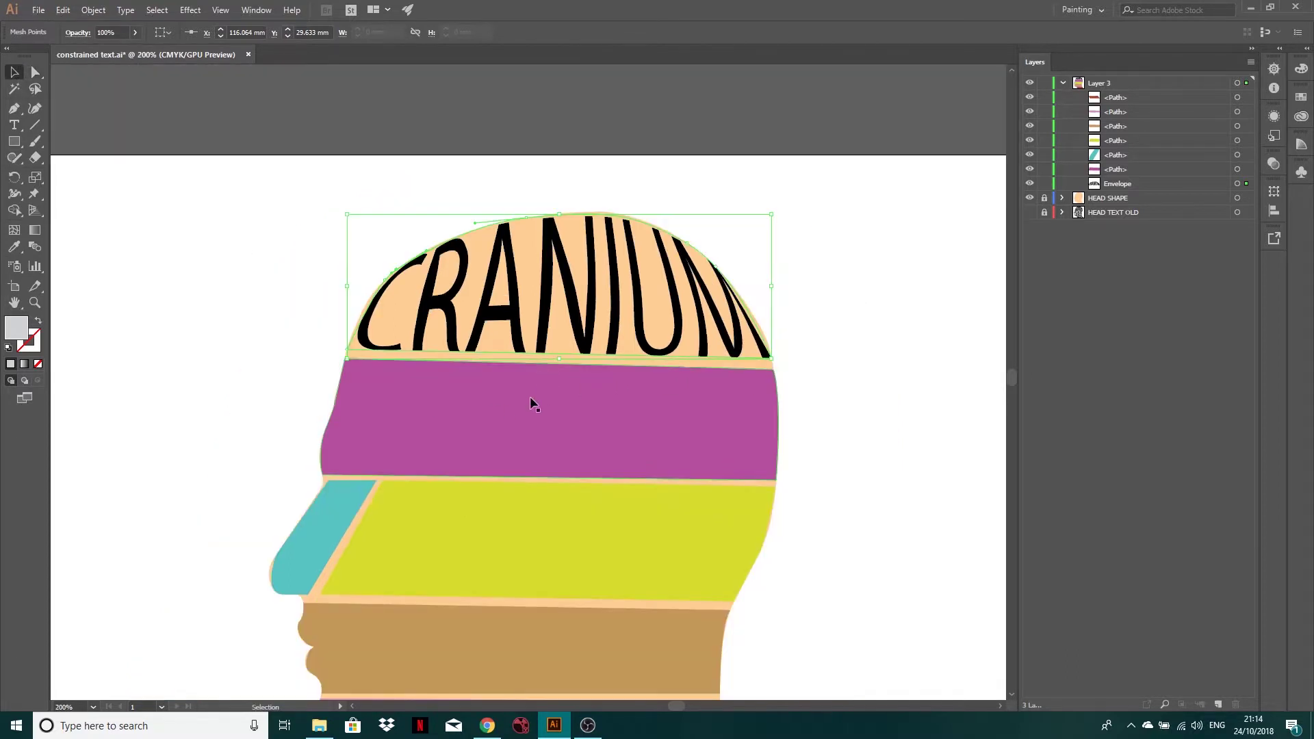
click(498, 411)
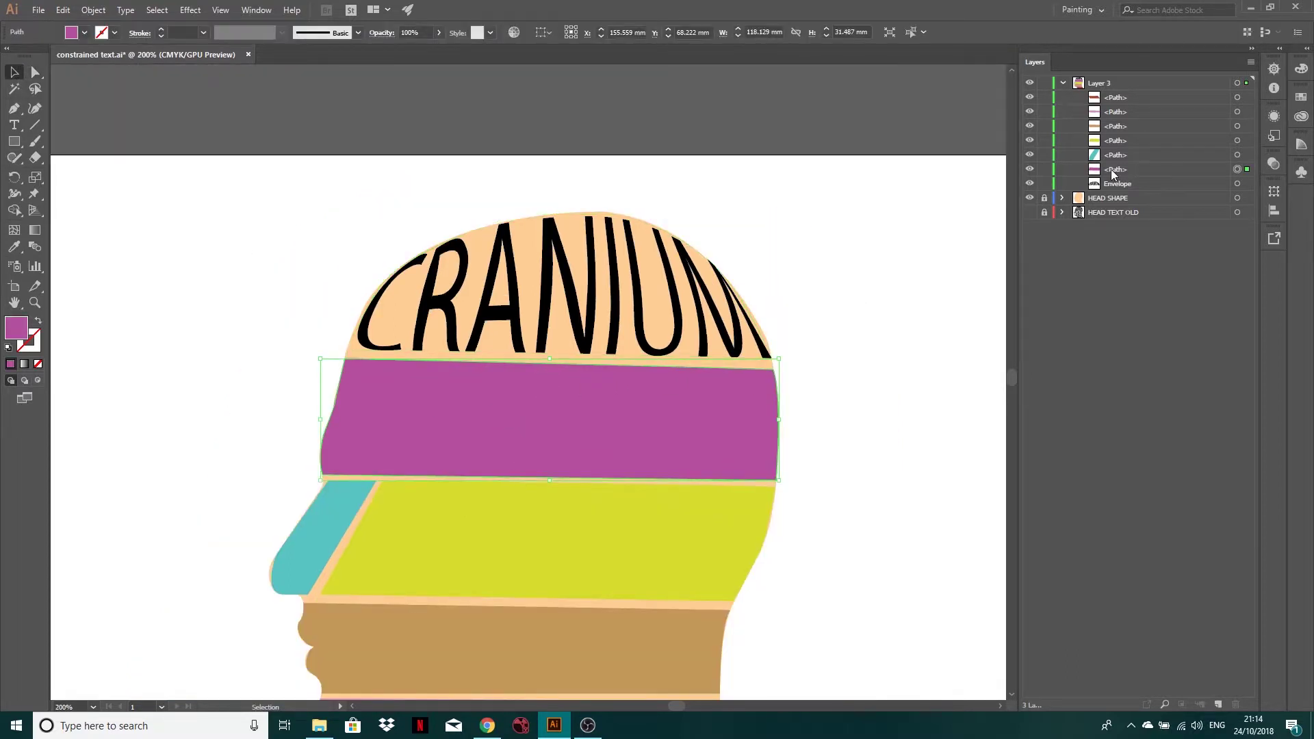
click(14, 125)
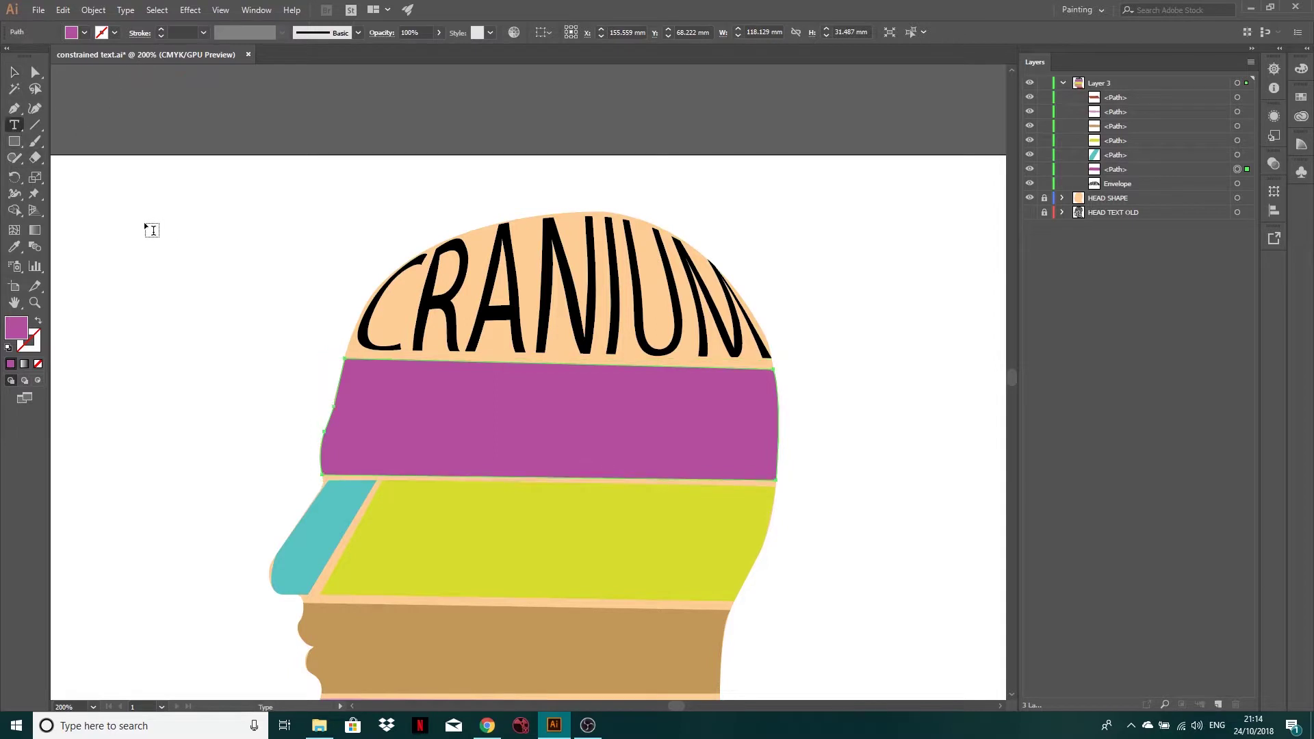
click(145, 225)
text(OREHEA)
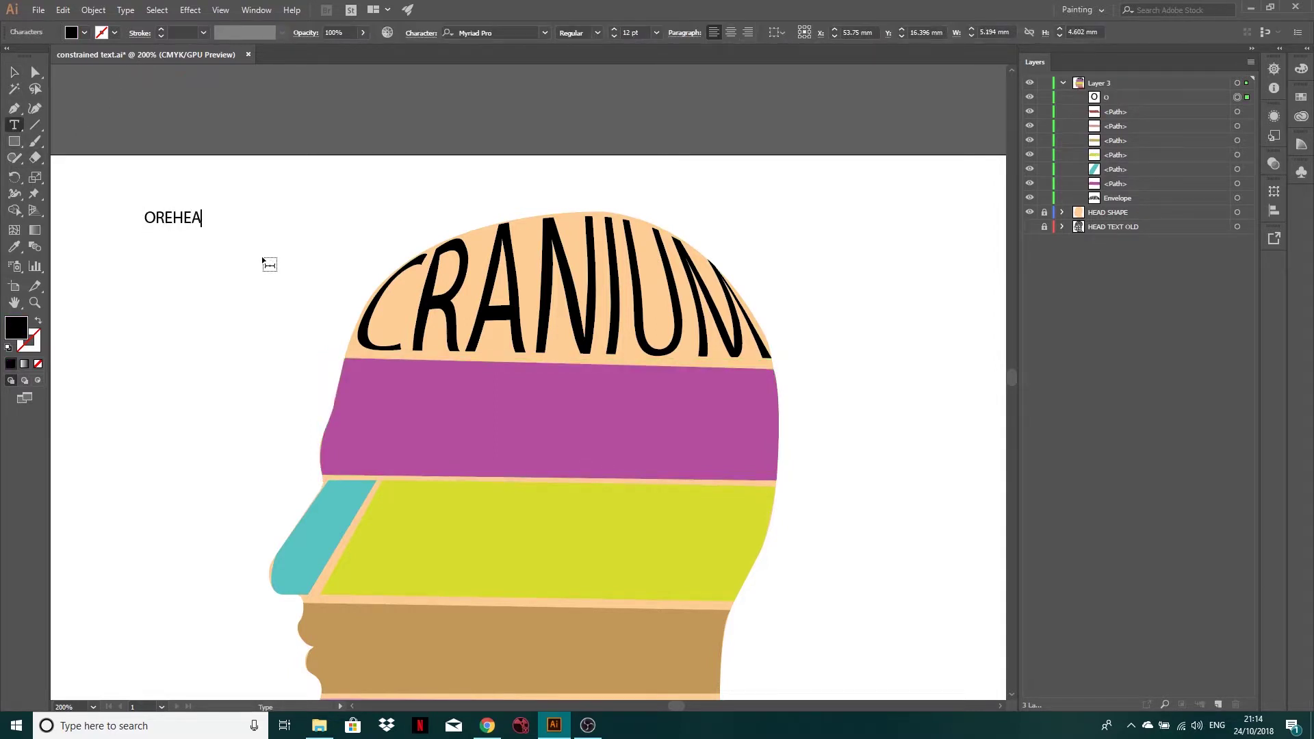
text(D)
key(Left)
key(Left)
key(Left)
key(Left)
key(Left)
key(Left)
key(Left)
text(F)
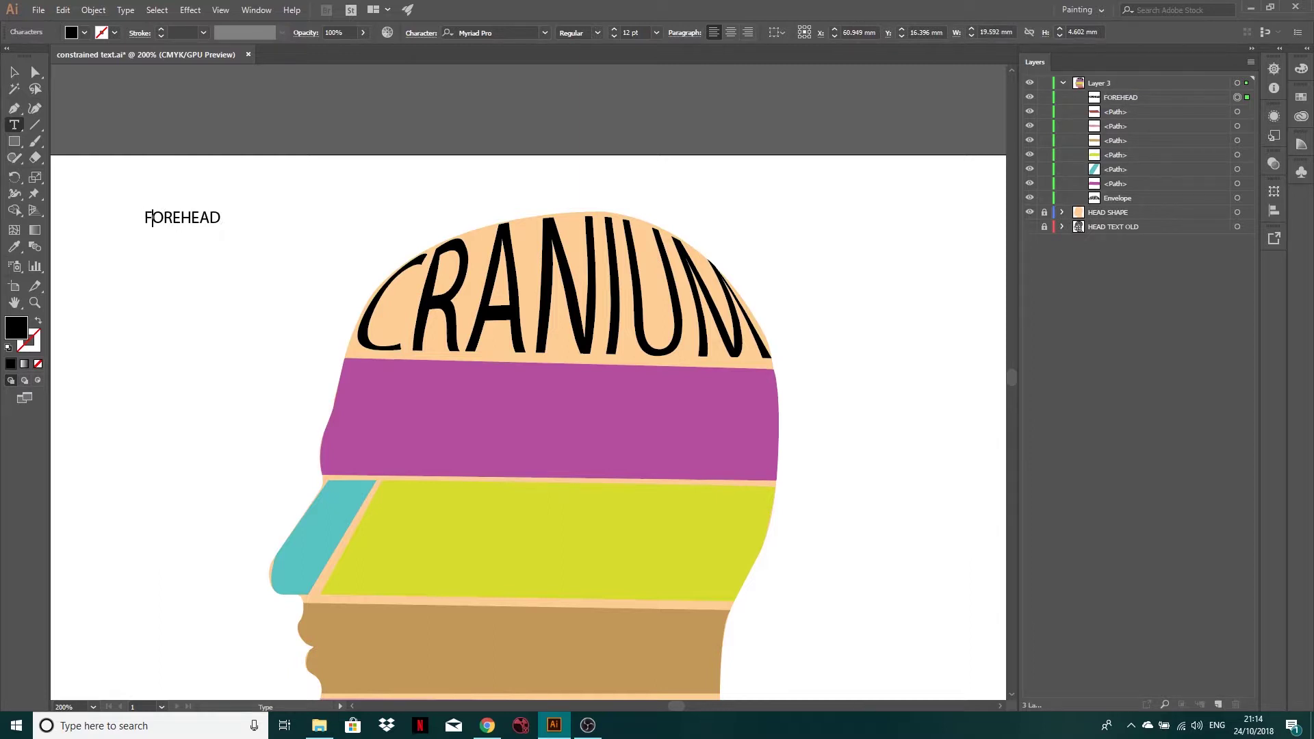
click(14, 72)
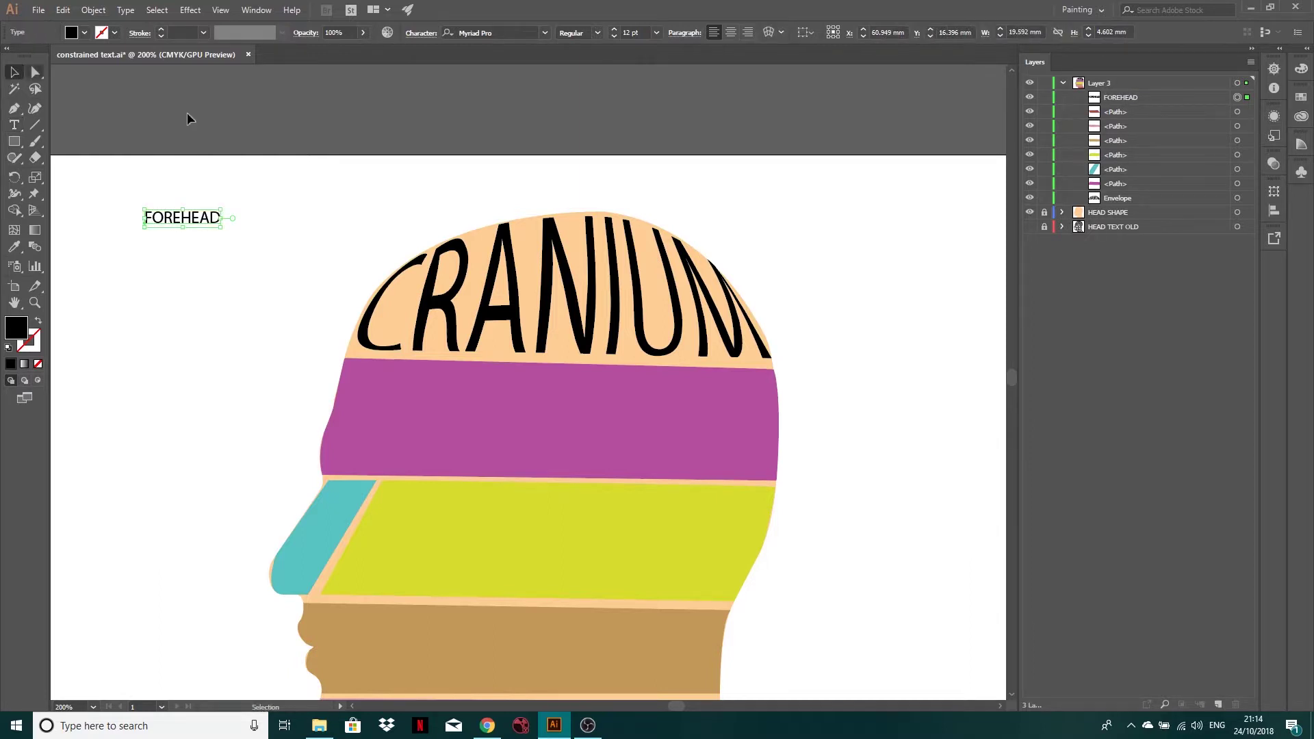
Stack FOREHEAD beneath the magenta band, select both, and apply Make with Top Object
drag(1122, 97, 1127, 190)
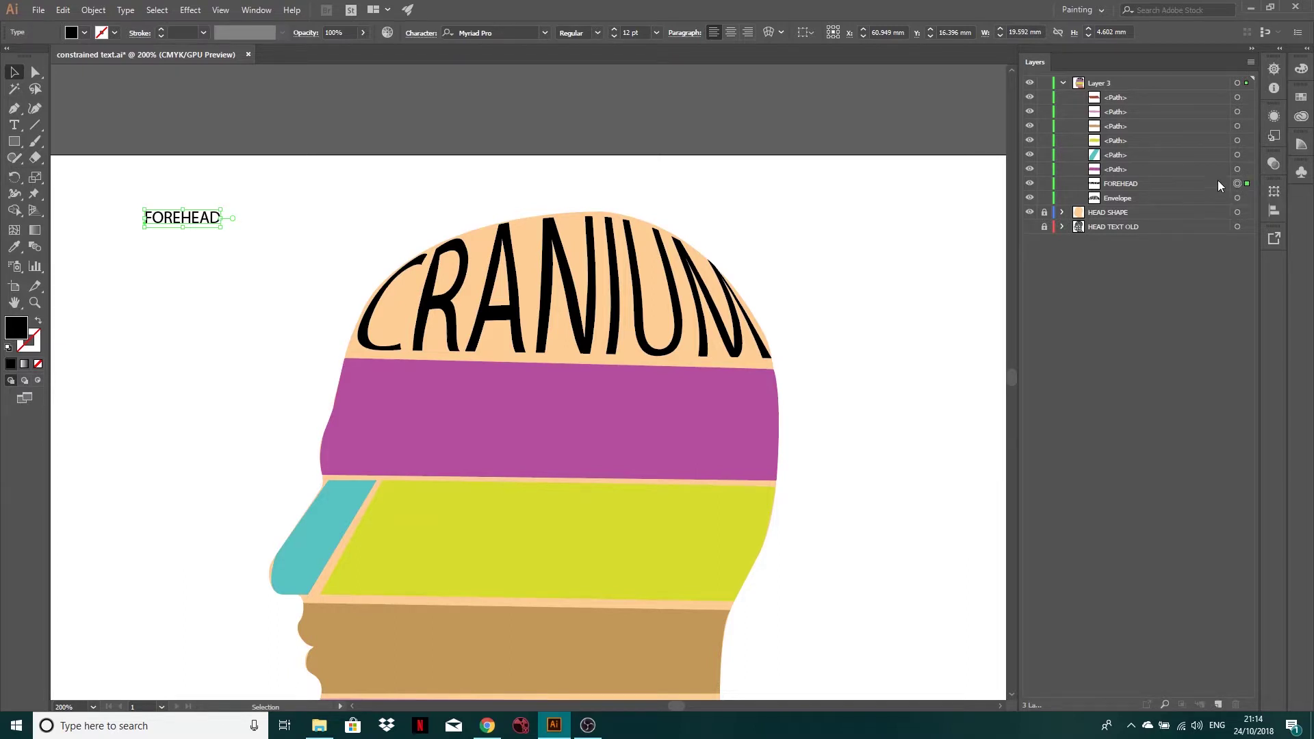
shift+click(1247, 169)
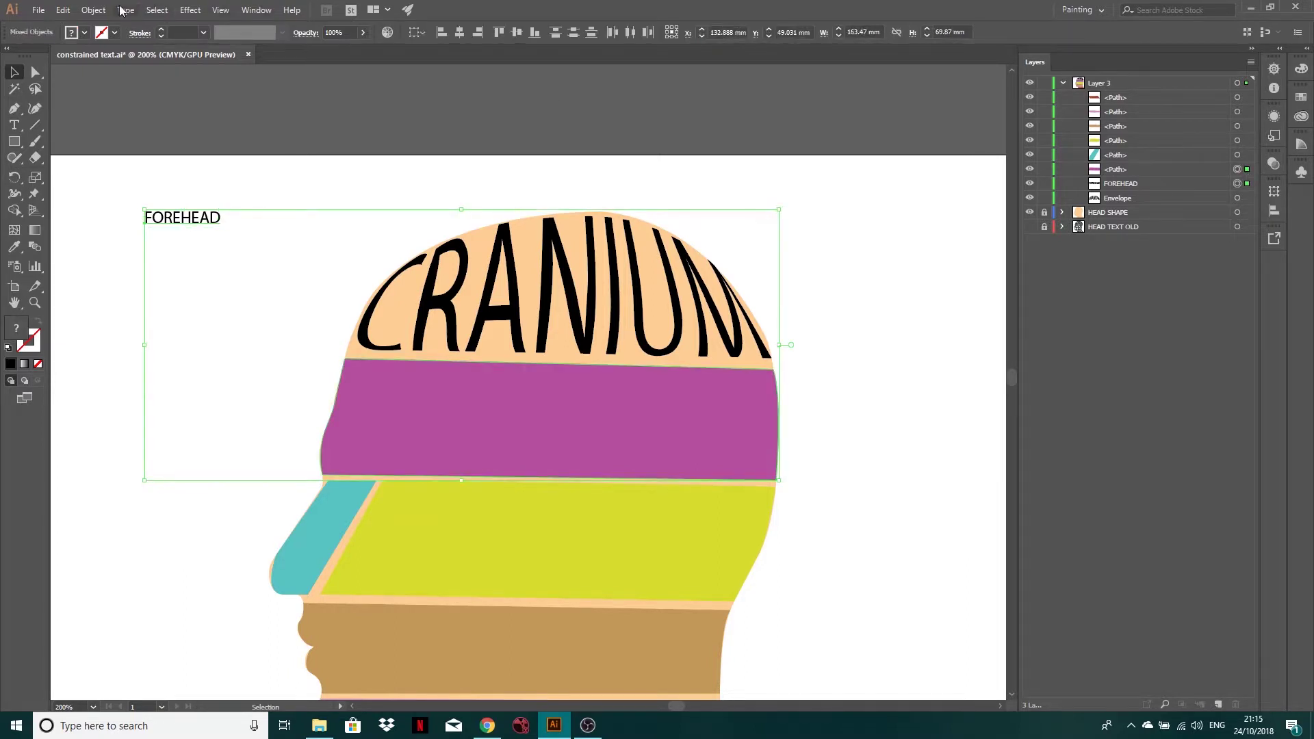
click(93, 10)
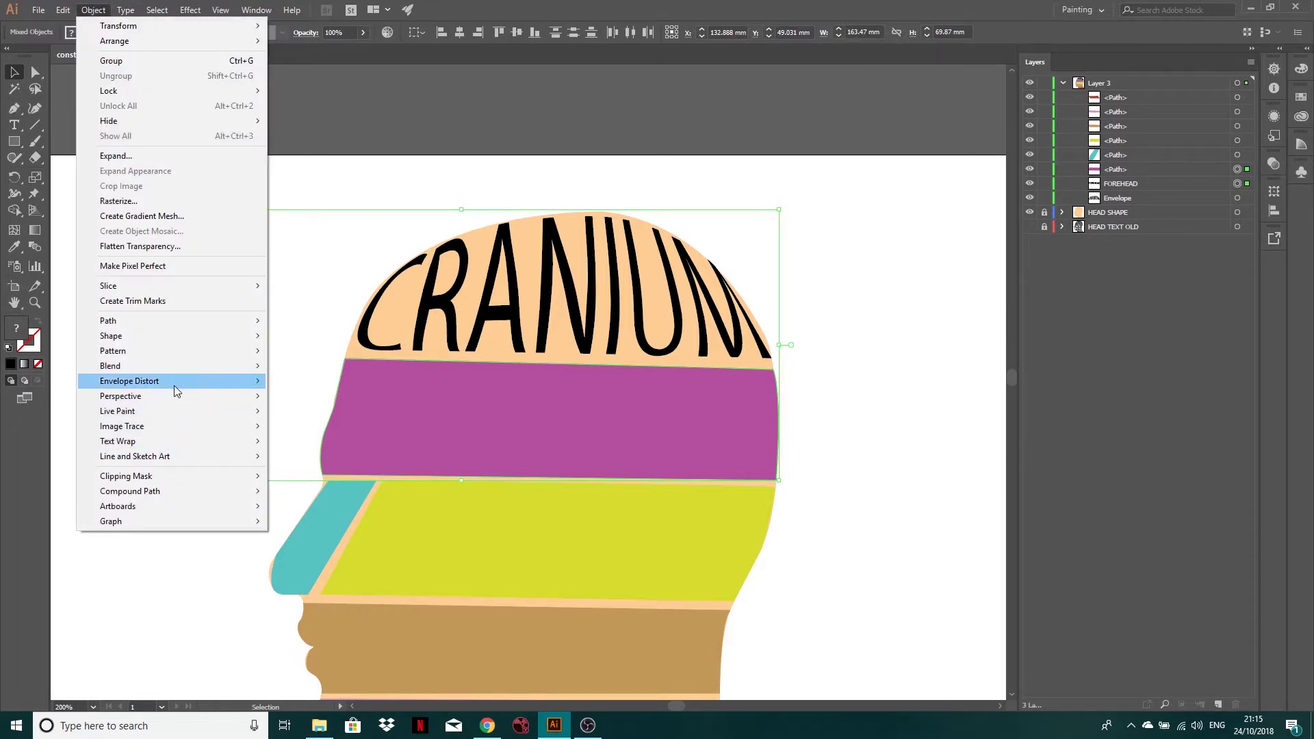
mouse_move(174, 382)
click(327, 412)
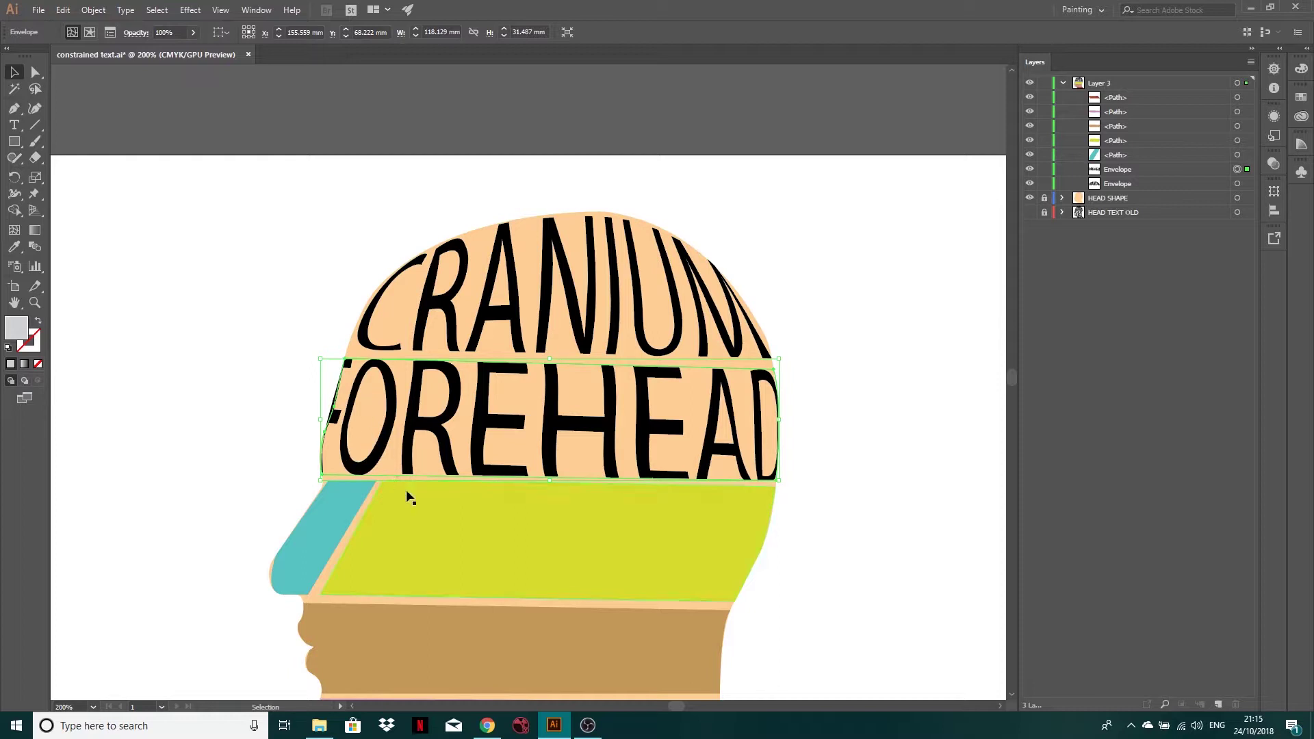
scroll(330, 421, up, 1)
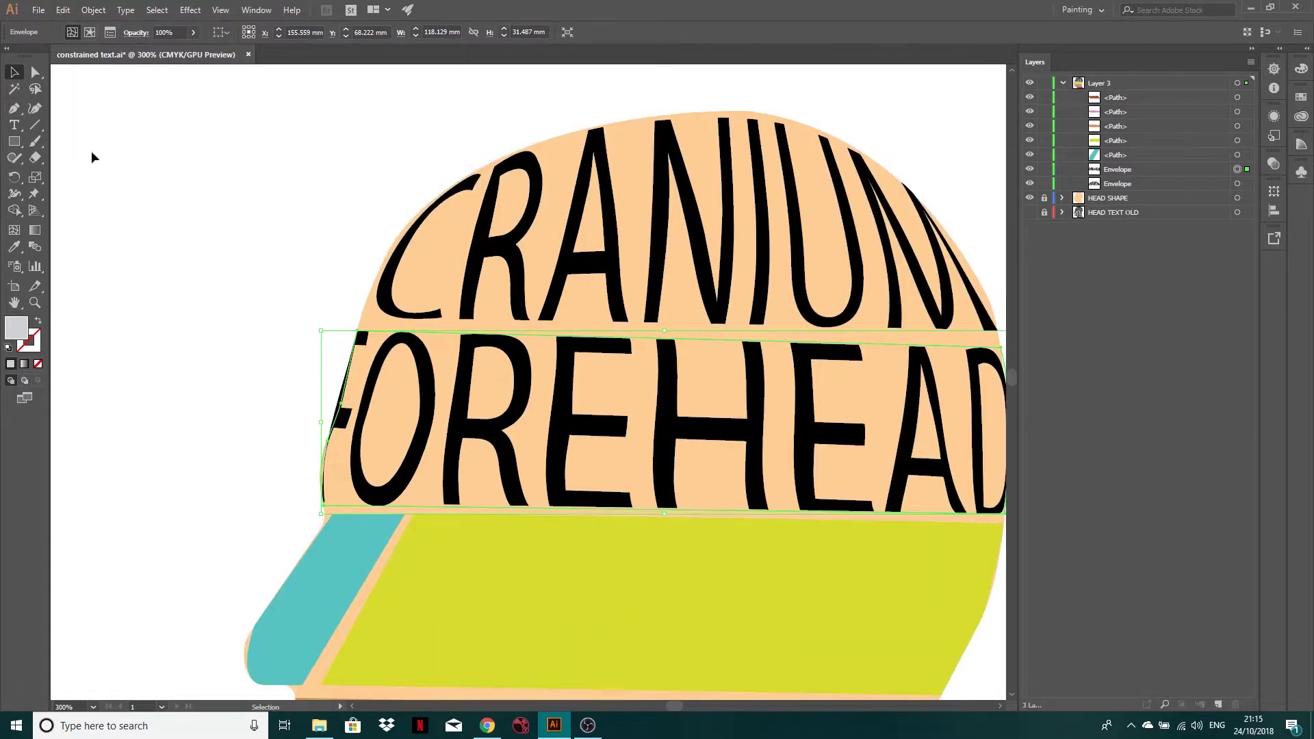
Select the FOREHEAD envelope mesh and adjust its top-left and lower-left anchors
click(34, 72)
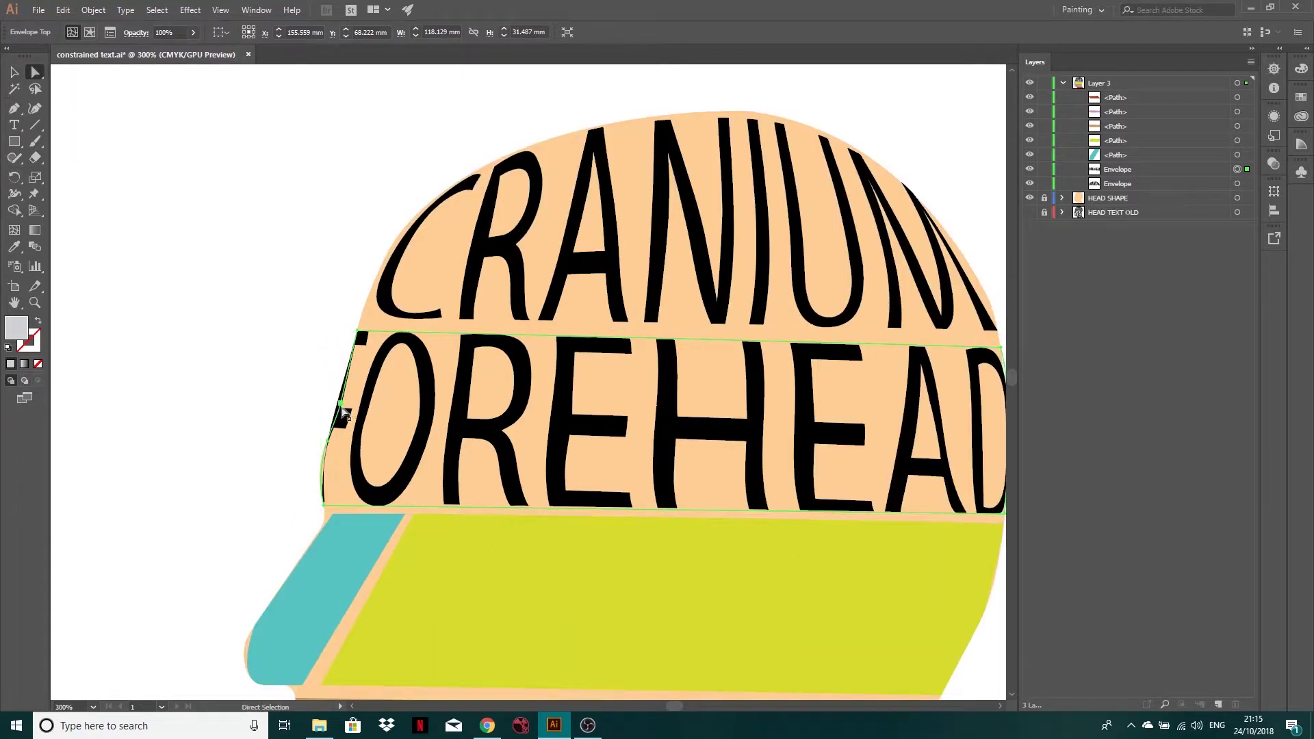
click(343, 411)
click(355, 332)
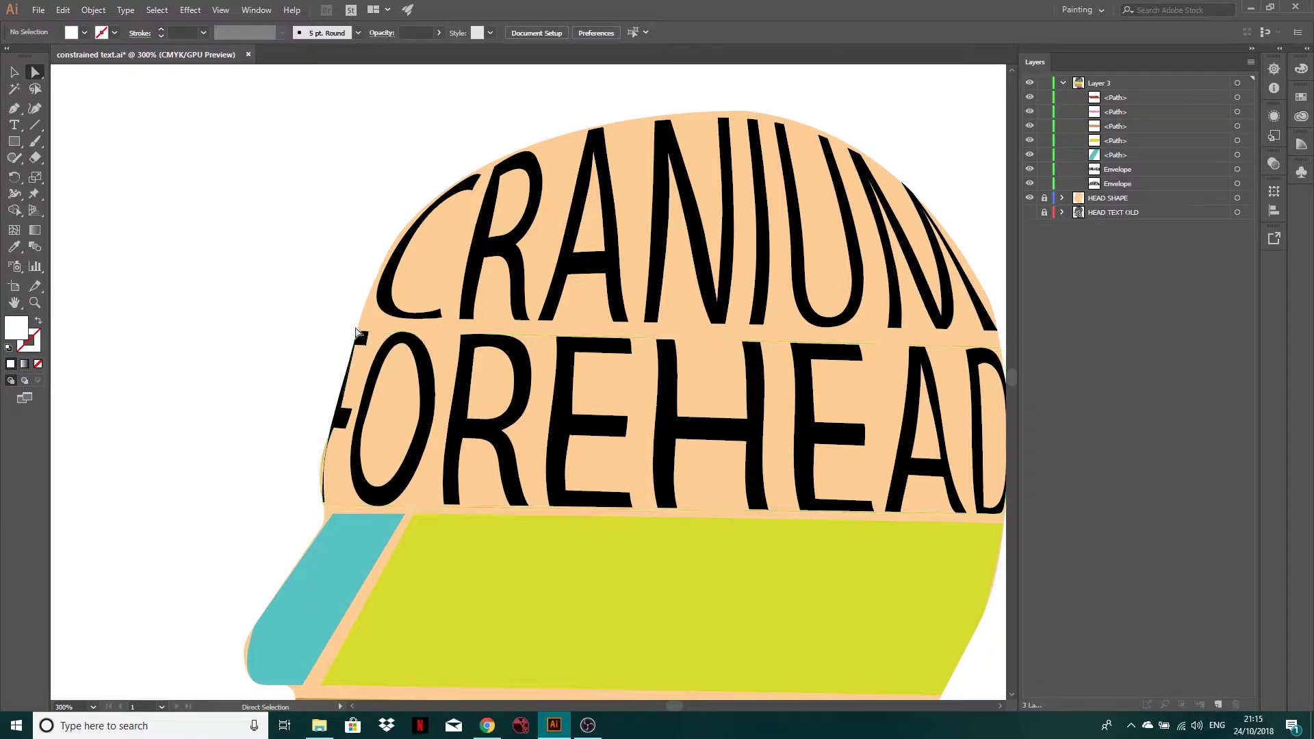
drag(354, 332, 397, 351)
scroll(383, 350, up, 1)
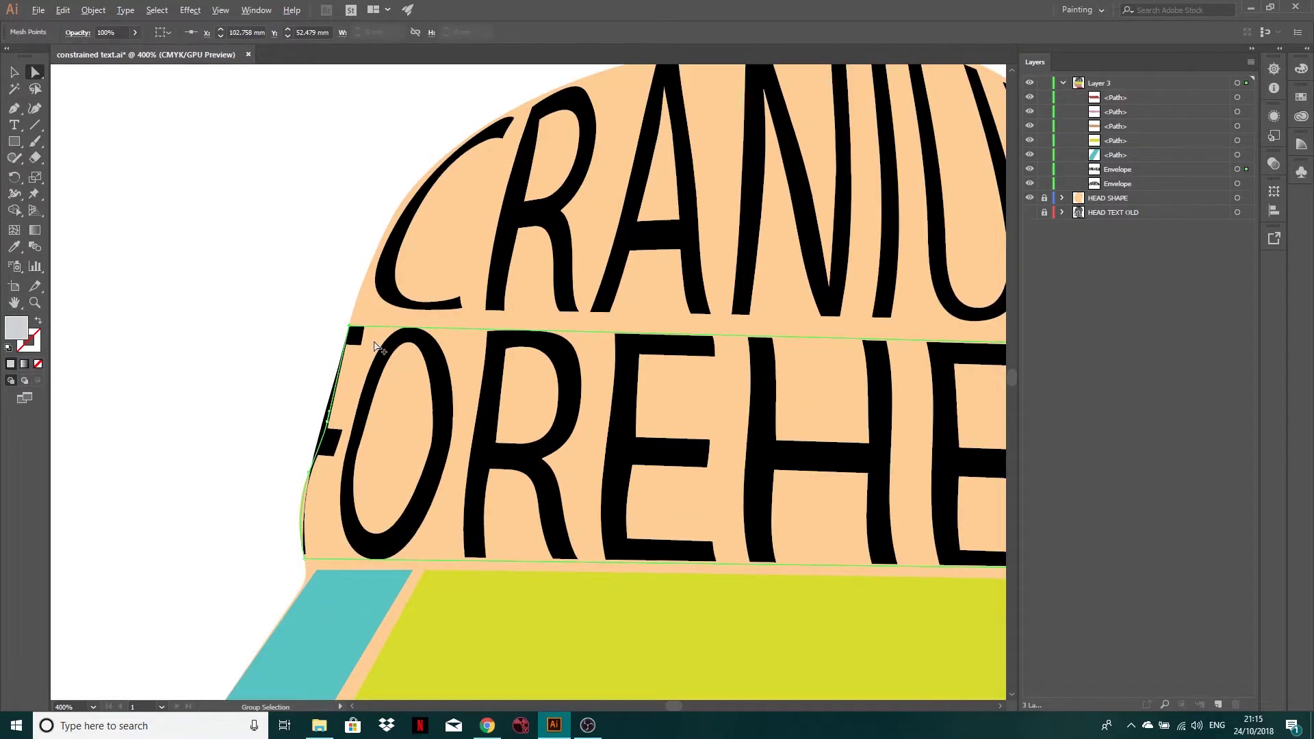
drag(351, 327, 352, 321)
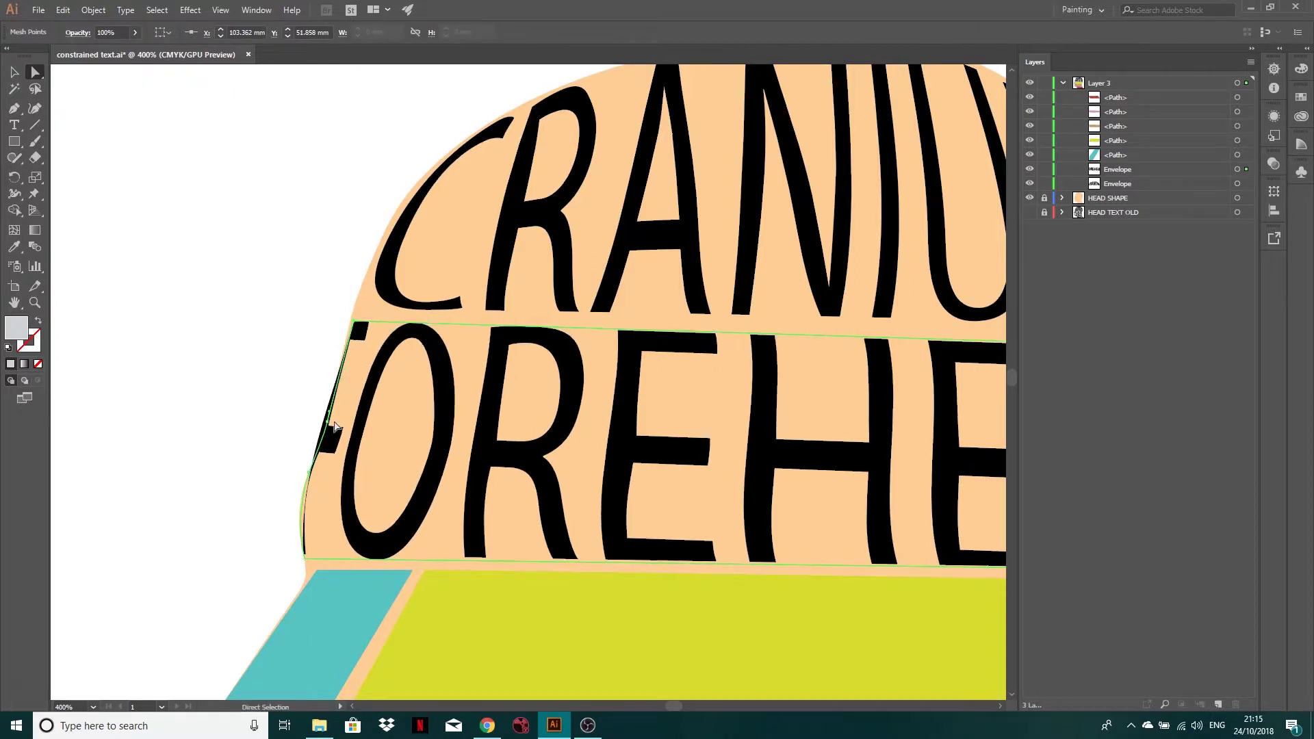
mouse_move(325, 418)
mouse_down()
mouse_move(333, 404)
mouse_move(331, 423)
mouse_up()
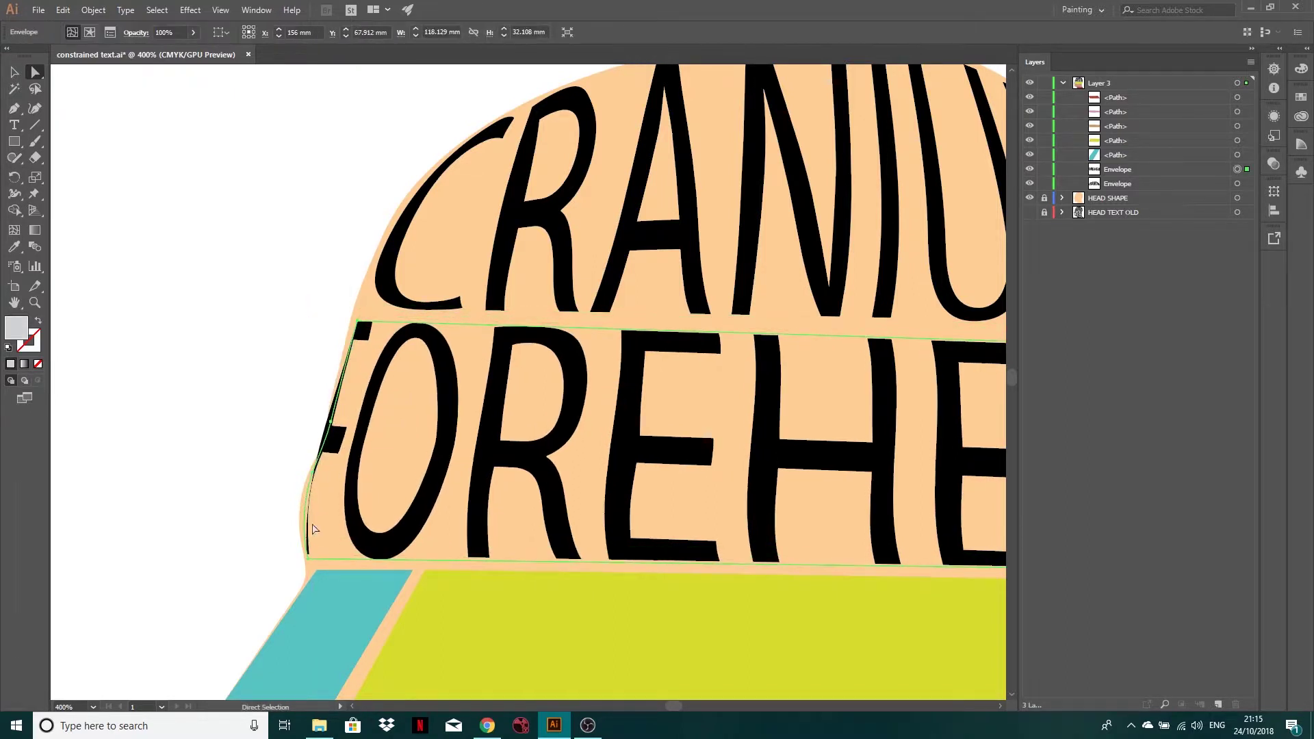
Pull curve handles from the envelope's lower-left and top-left anchors with the Anchor Point tool
click(15, 111)
click(17, 115)
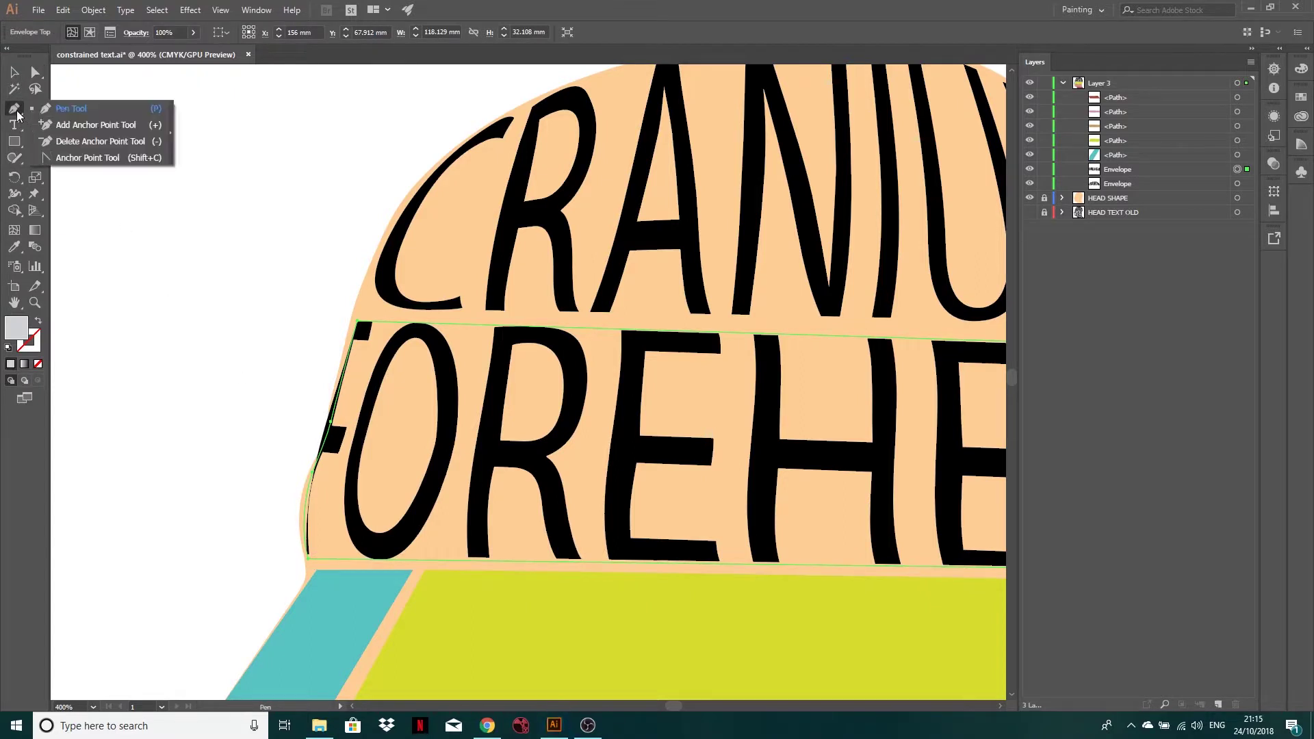
click(62, 158)
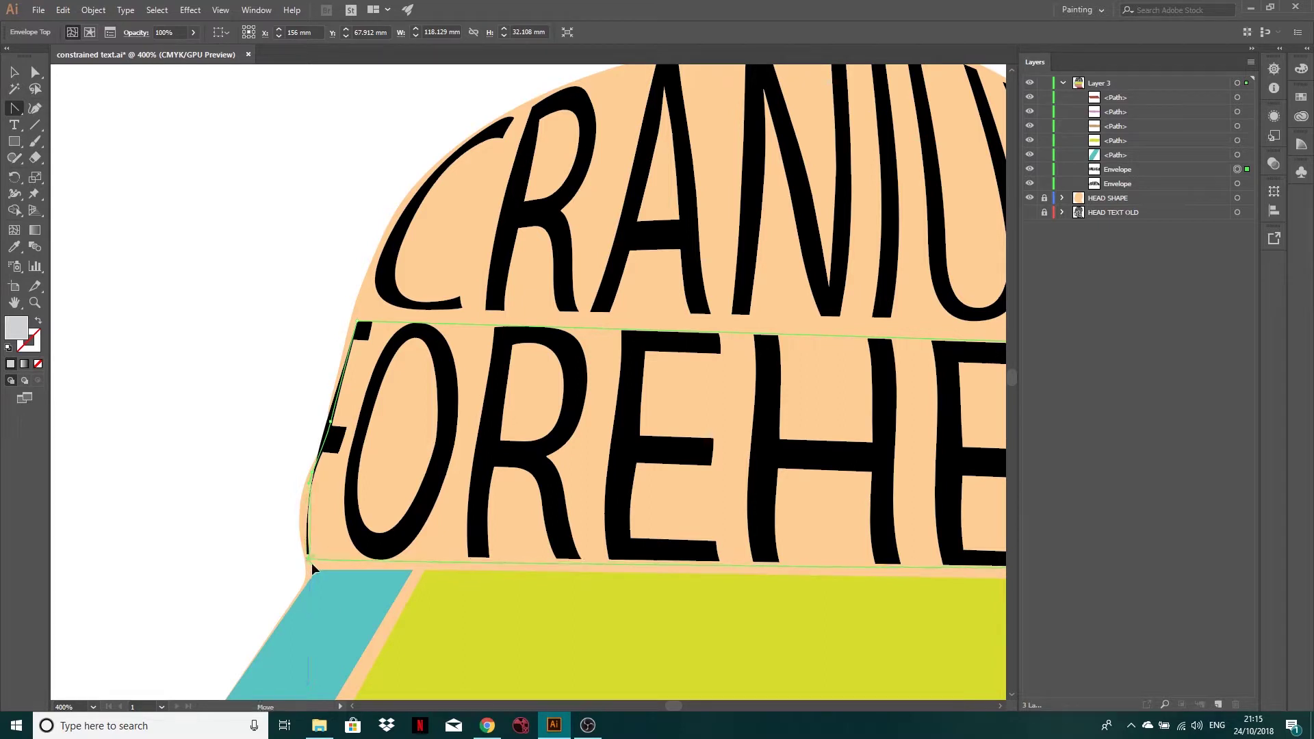
drag(312, 564, 357, 563)
drag(356, 322, 335, 366)
Bend the envelope's left edge and lower the F's left point to match the head
click(35, 72)
drag(406, 324, 469, 321)
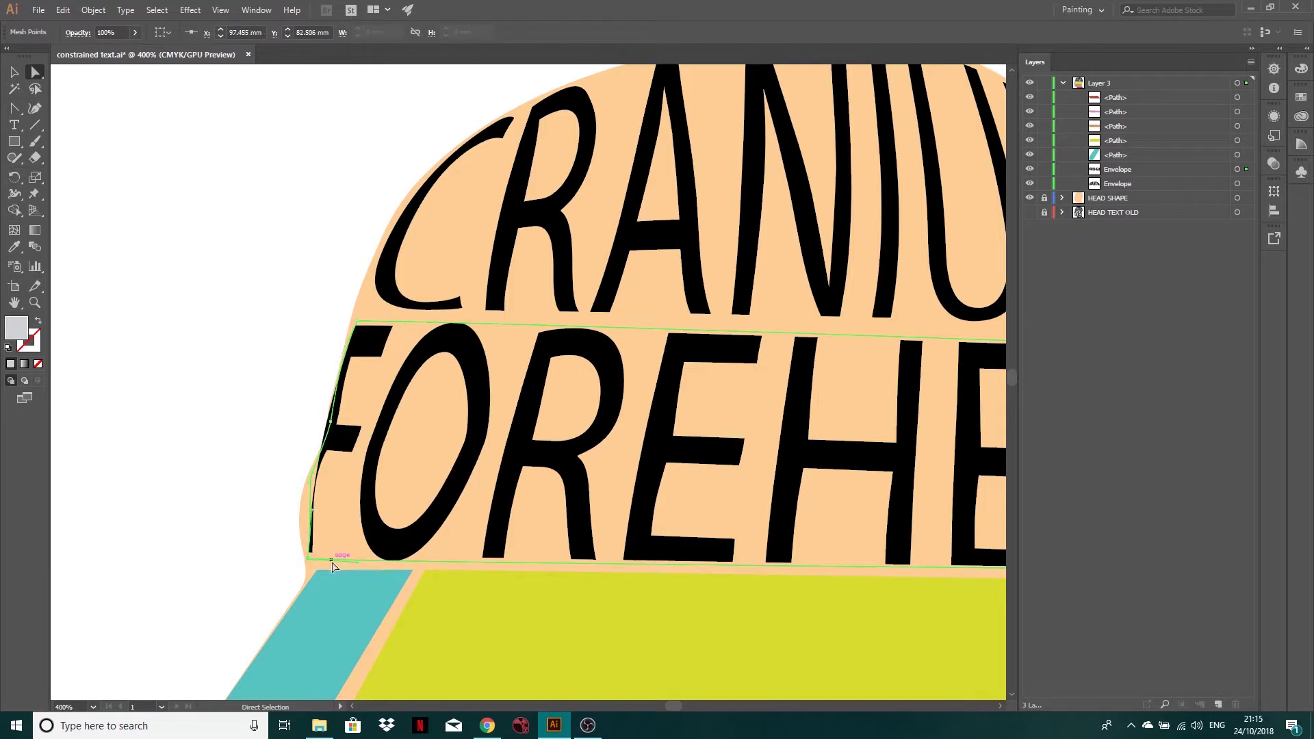
drag(346, 563, 419, 561)
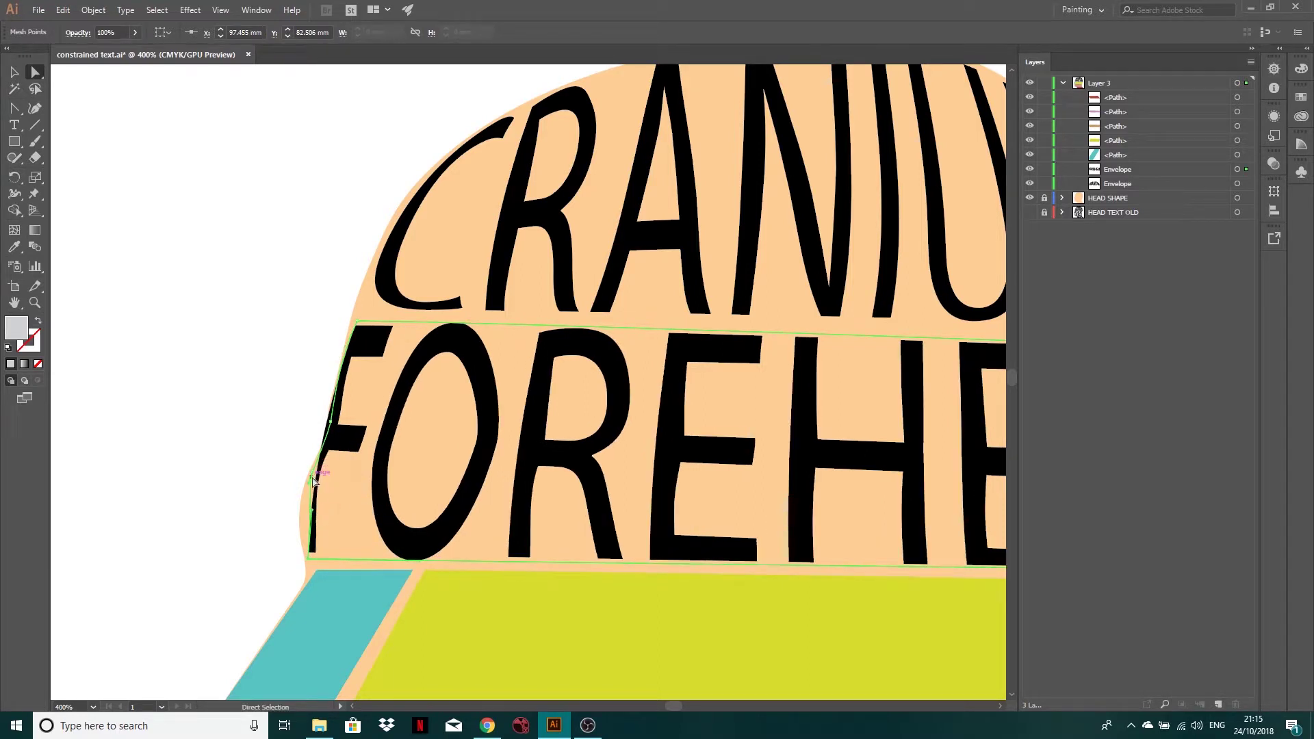
drag(312, 477, 337, 424)
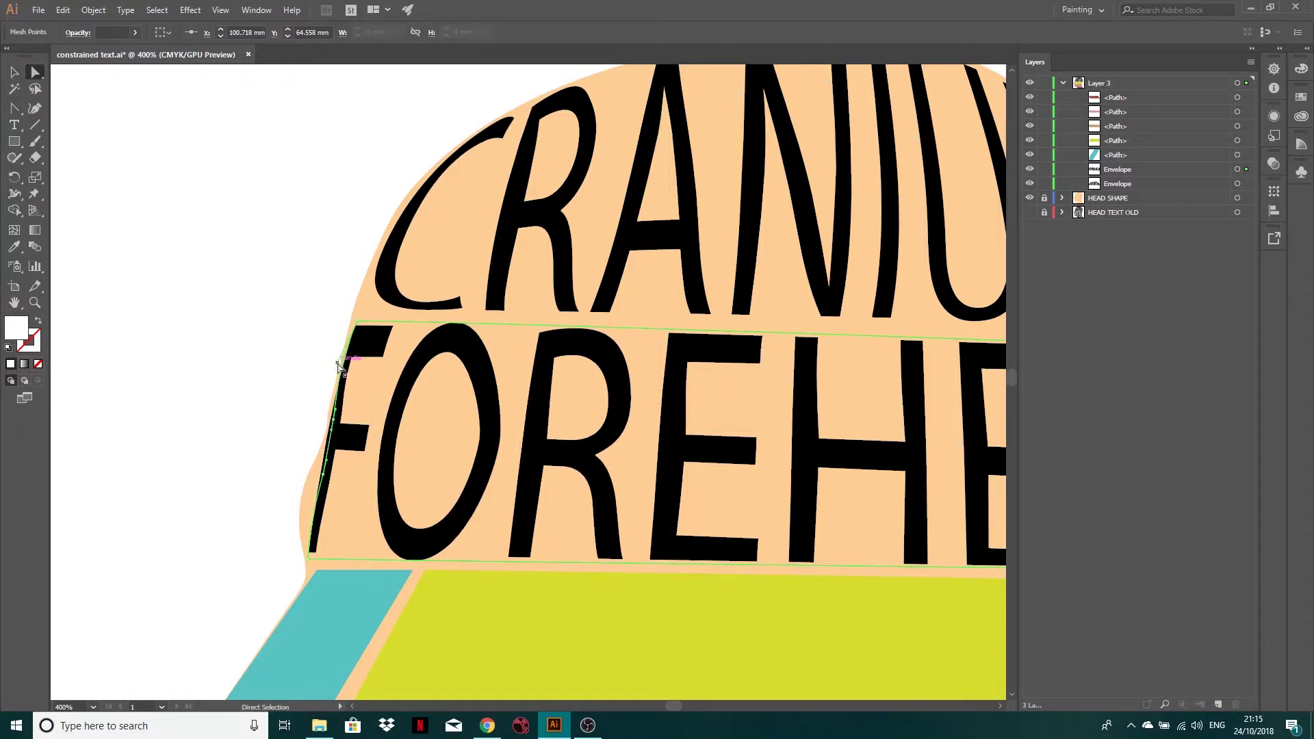
drag(340, 368, 342, 373)
Move the FOREHEAD envelope's top-right and bottom-right points left
click(258, 344)
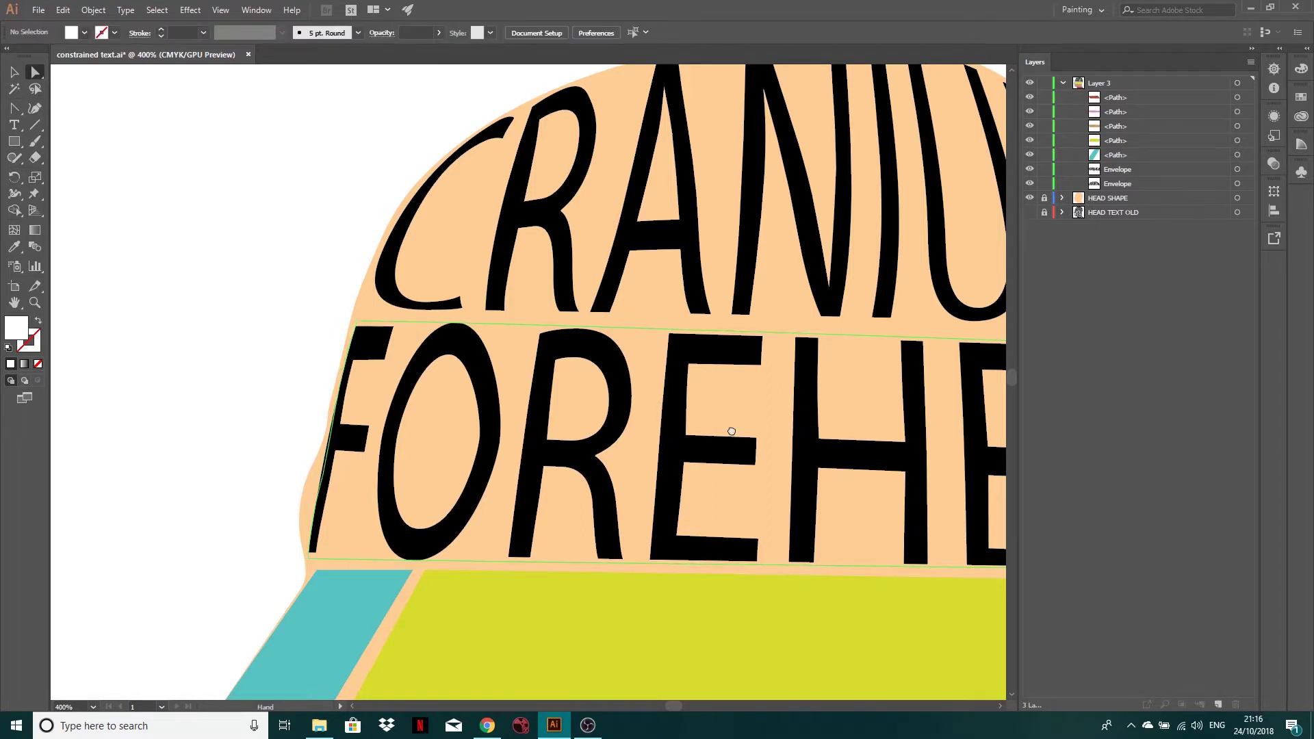
drag(706, 431, 387, 380)
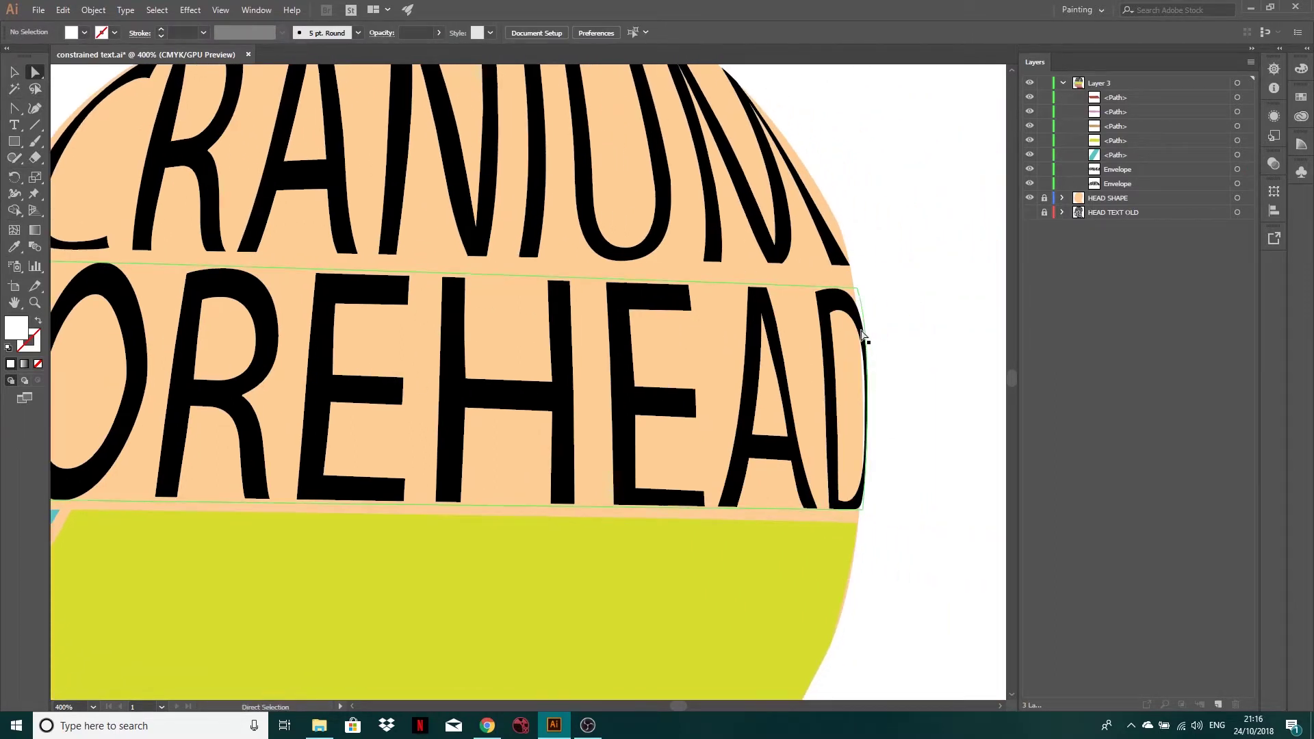
drag(858, 290, 843, 290)
drag(862, 509, 853, 512)
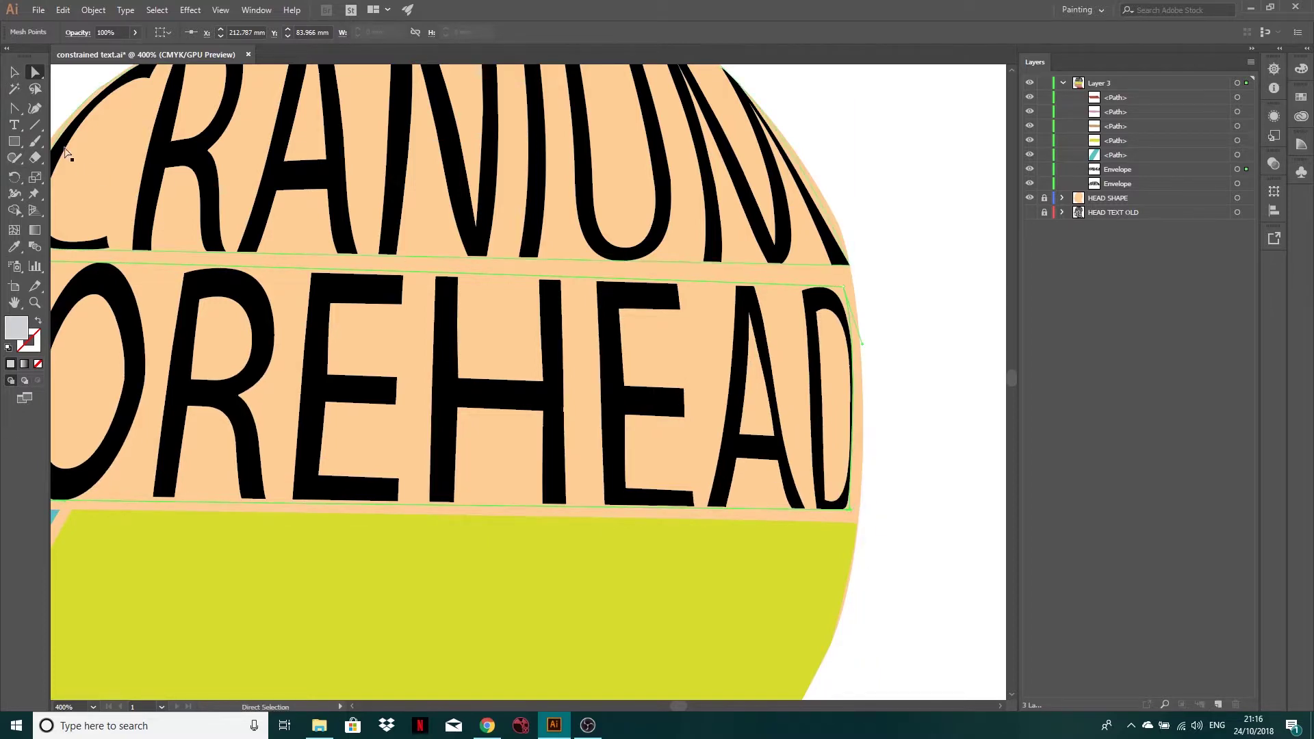
Reshape the D's right edge with anchor handles so it bulges out to the head
click(15, 111)
drag(15, 113, 72, 161)
drag(858, 509, 812, 508)
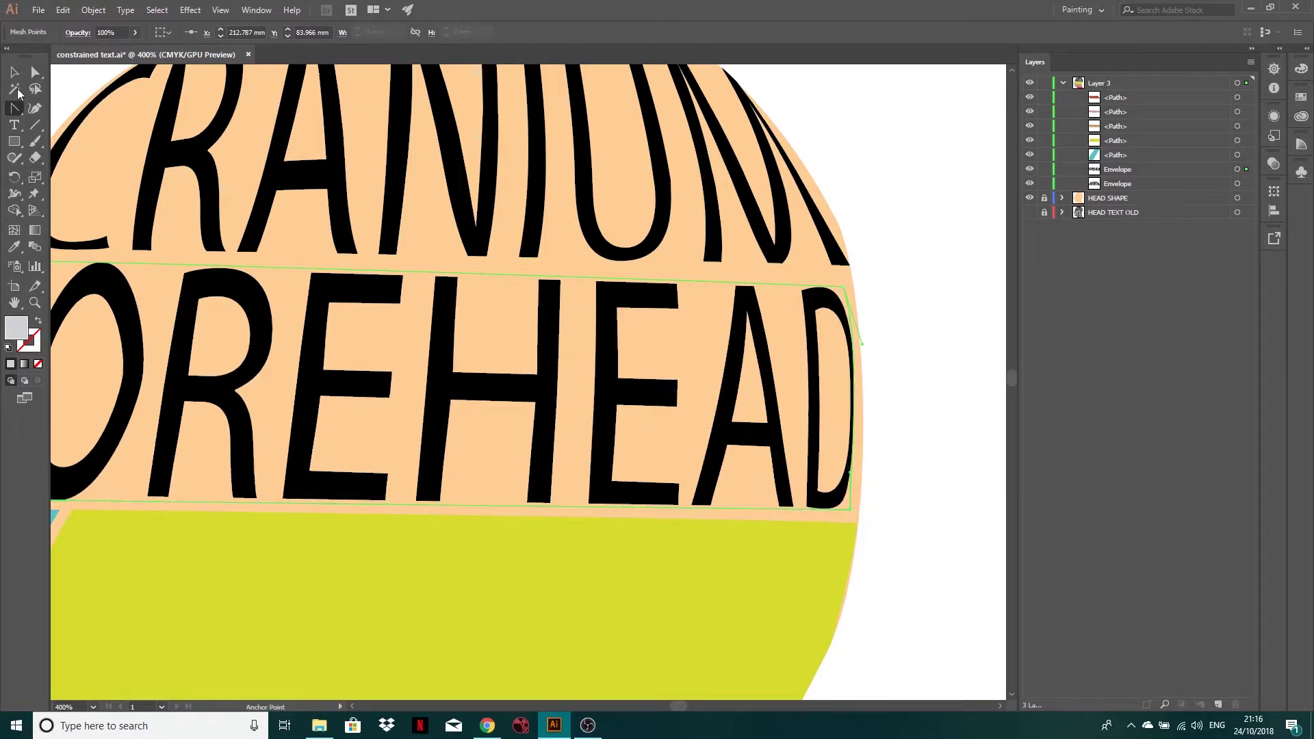
click(38, 77)
drag(852, 475, 860, 464)
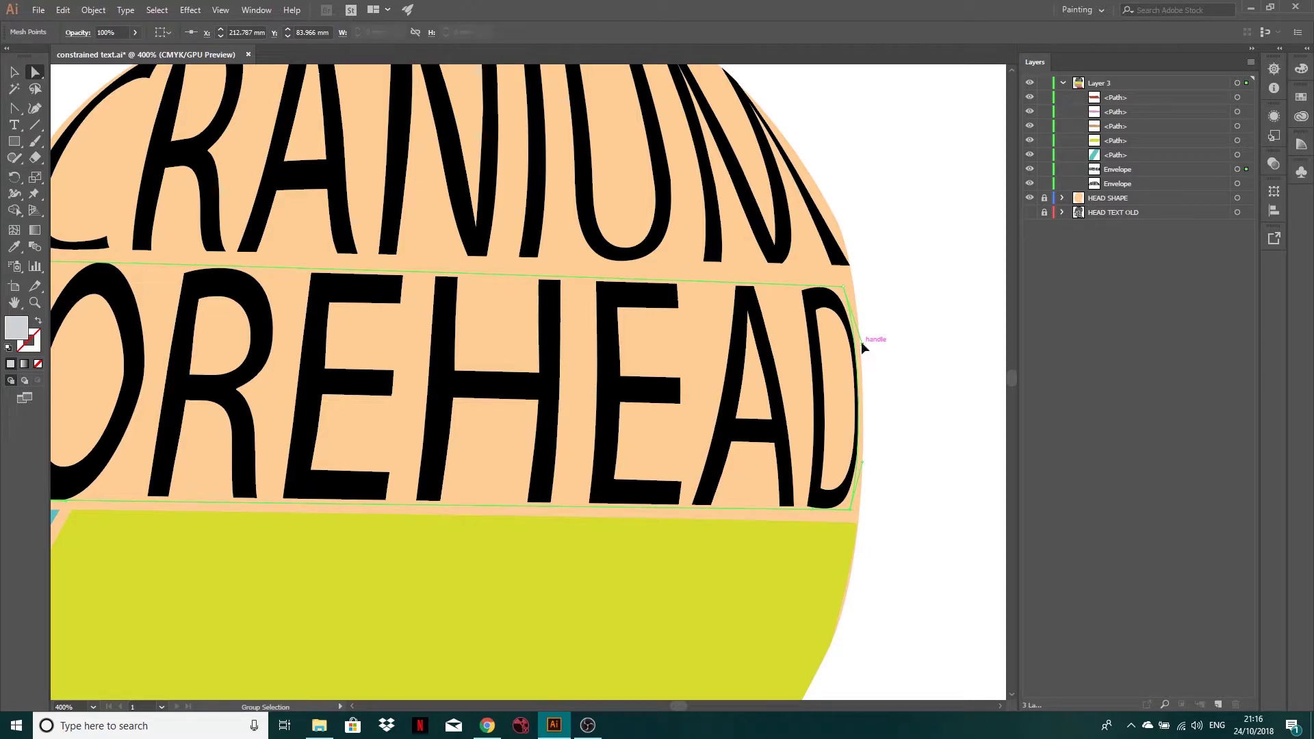
drag(861, 341, 870, 342)
scroll(759, 403, down, 1)
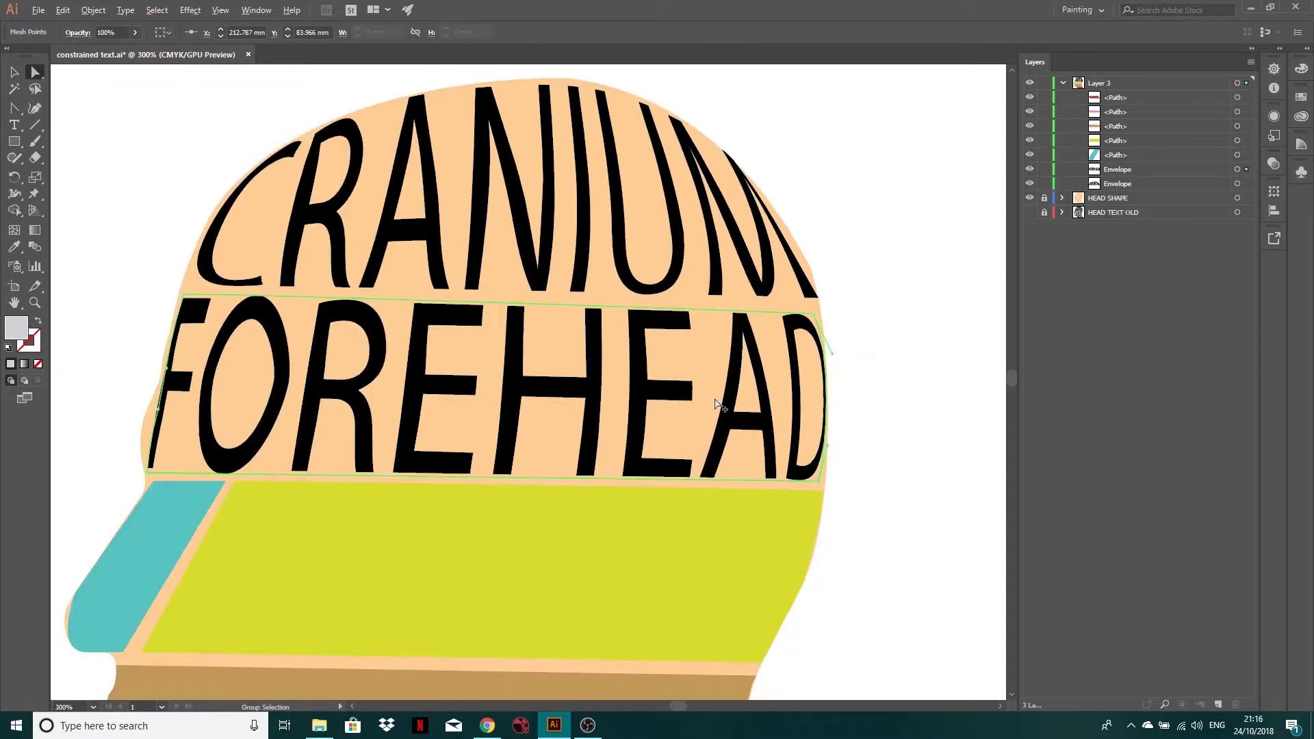
scroll(709, 407, down, 1)
click(856, 343)
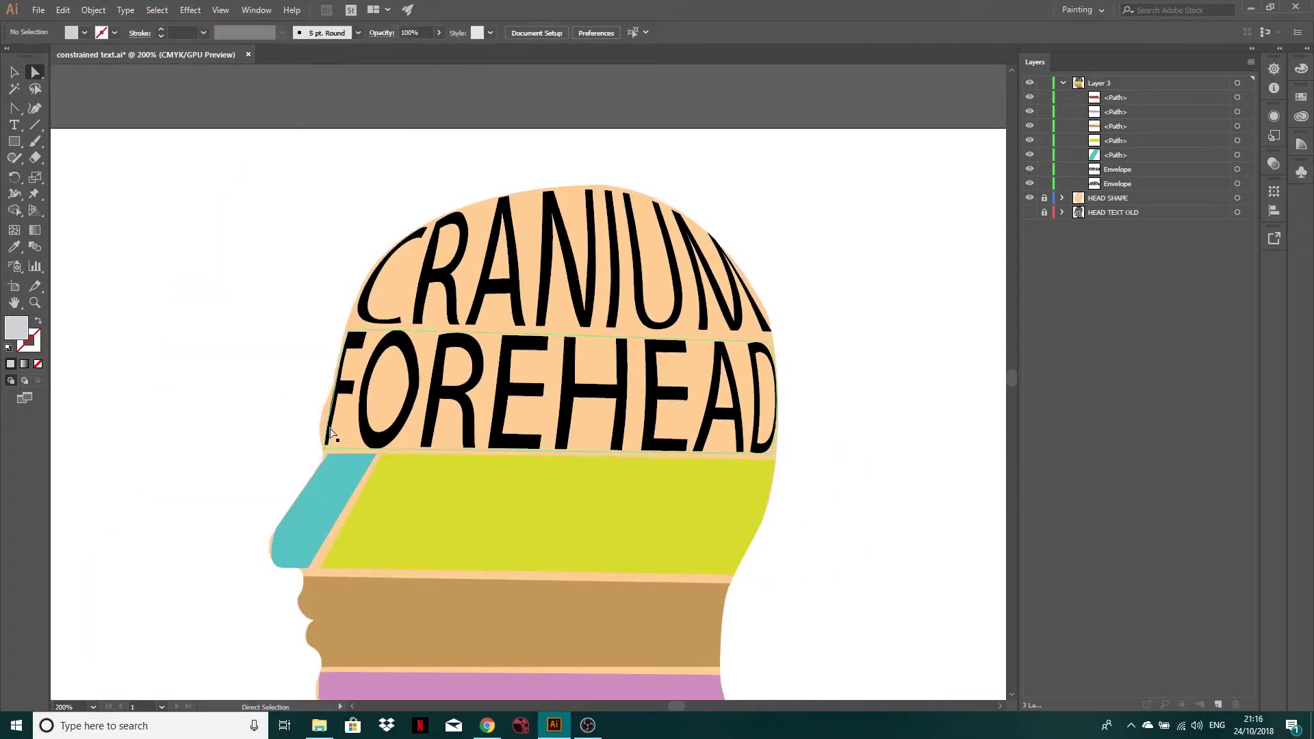
Refine the F's left edge and the envelope's top-left corner along the head outline
scroll(331, 430, up, 3)
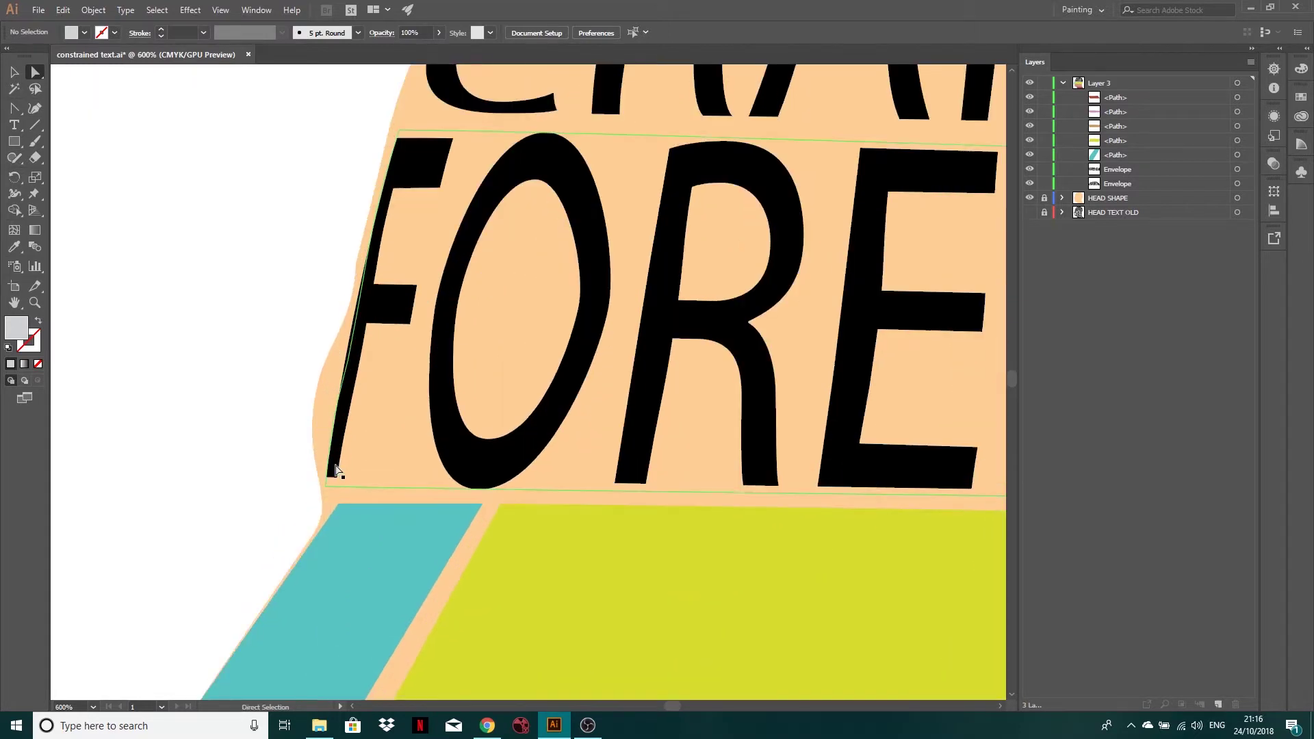
click(331, 454)
drag(332, 415, 345, 384)
key(ctrl+z)
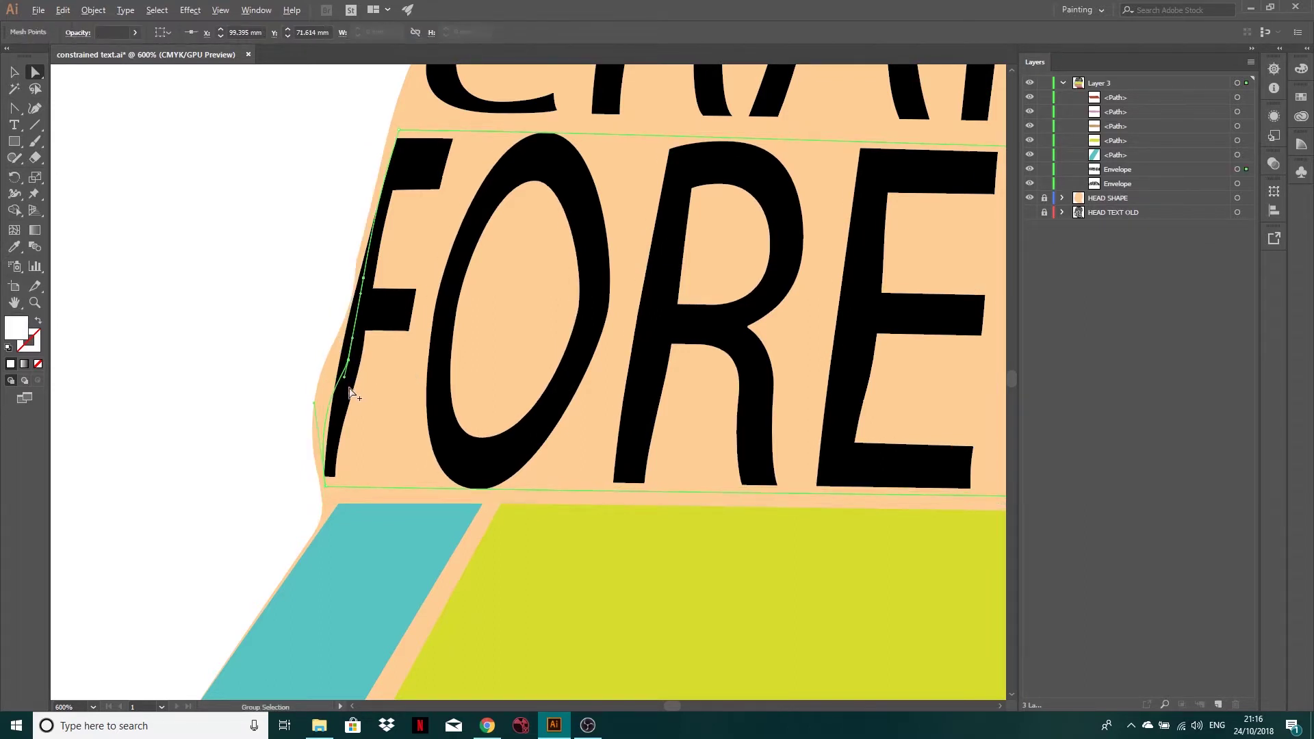
drag(344, 382, 350, 340)
drag(401, 128, 406, 128)
scroll(421, 351, down, 4)
click(247, 328)
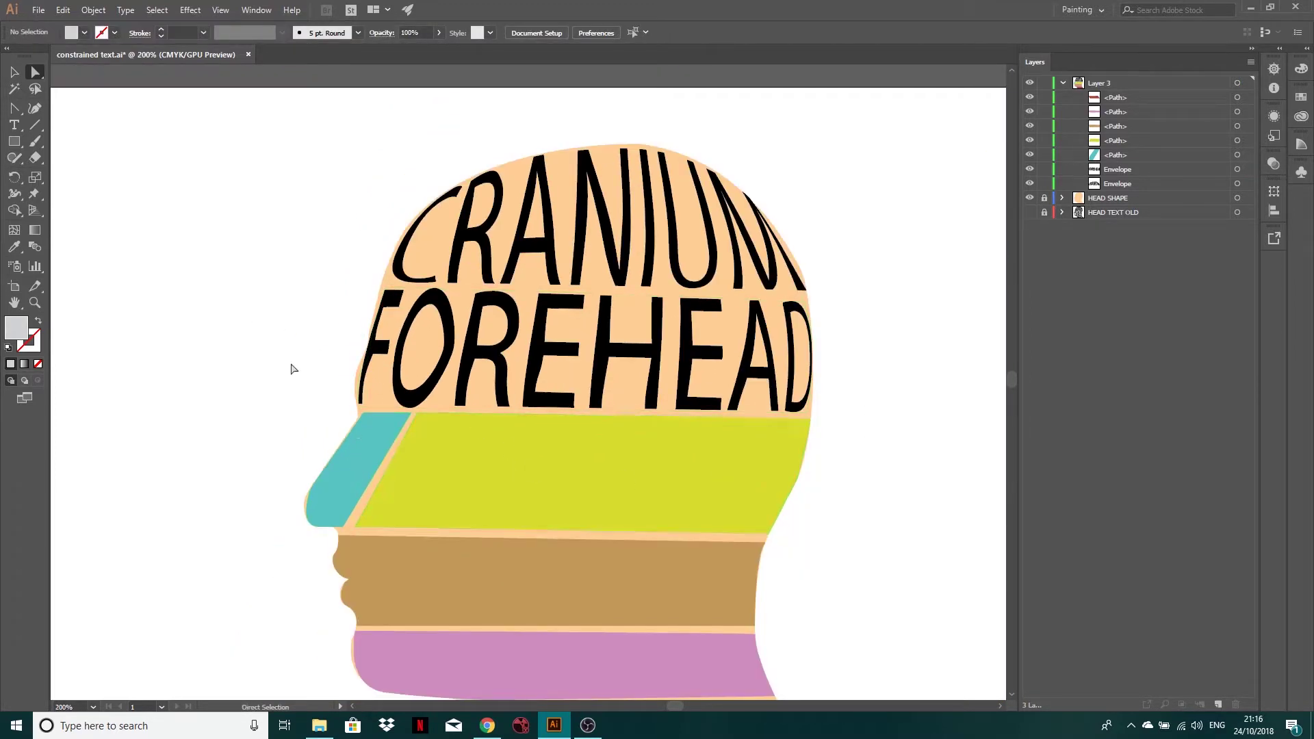
Type a NOSE label left of the nose and rotate it to match the nose slope
click(15, 124)
click(173, 448)
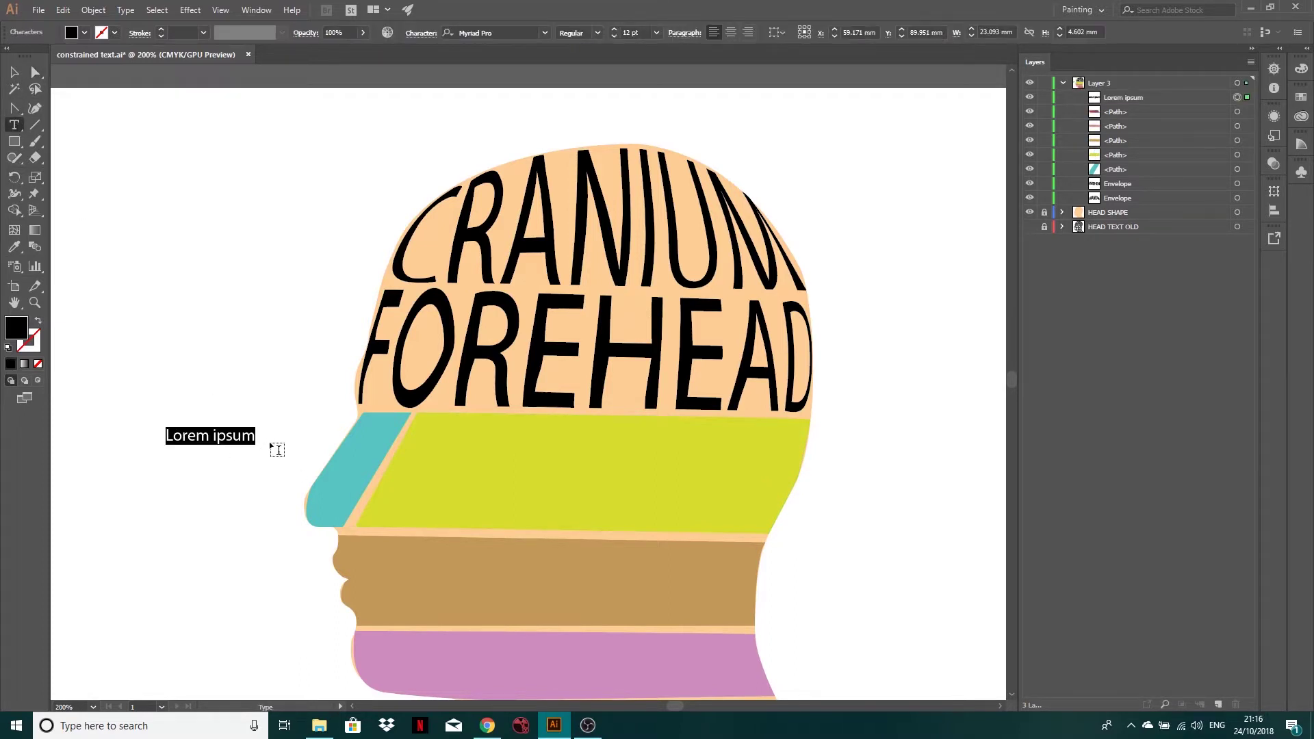
text(NOSE)
click(14, 71)
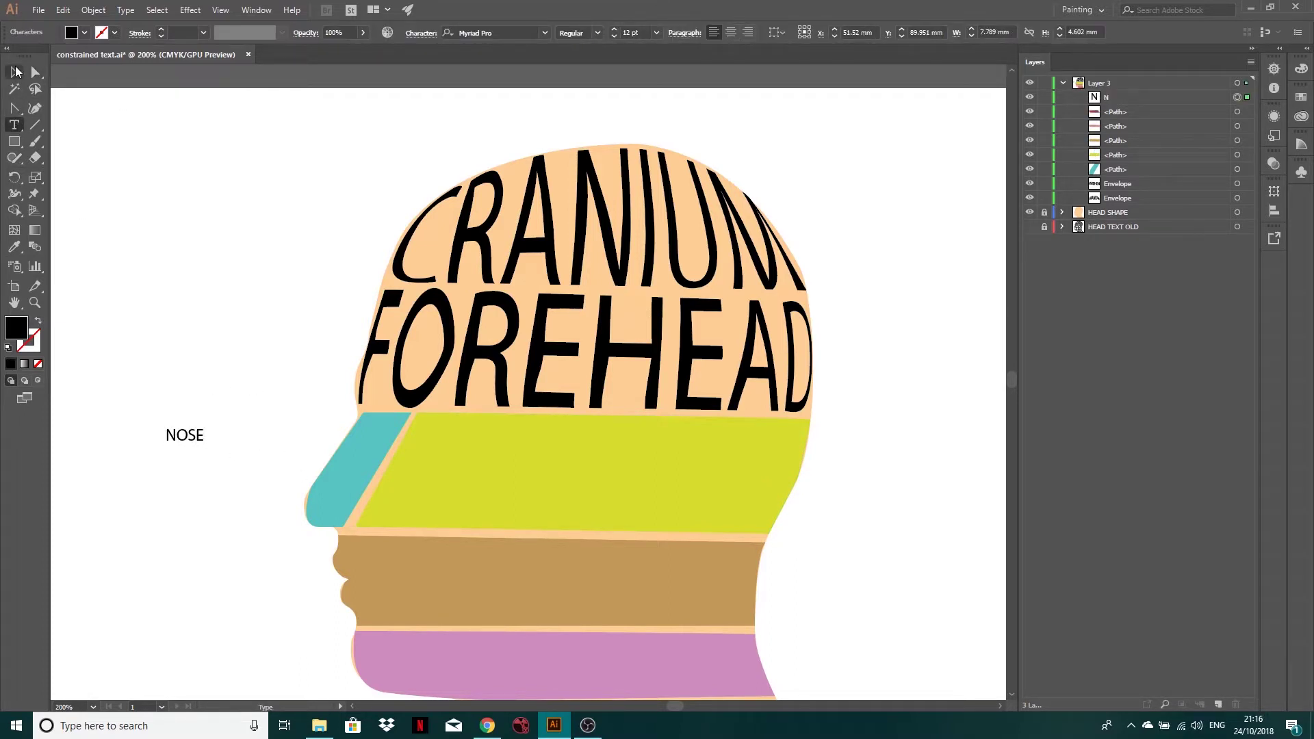
double_click(209, 428)
key(Escape)
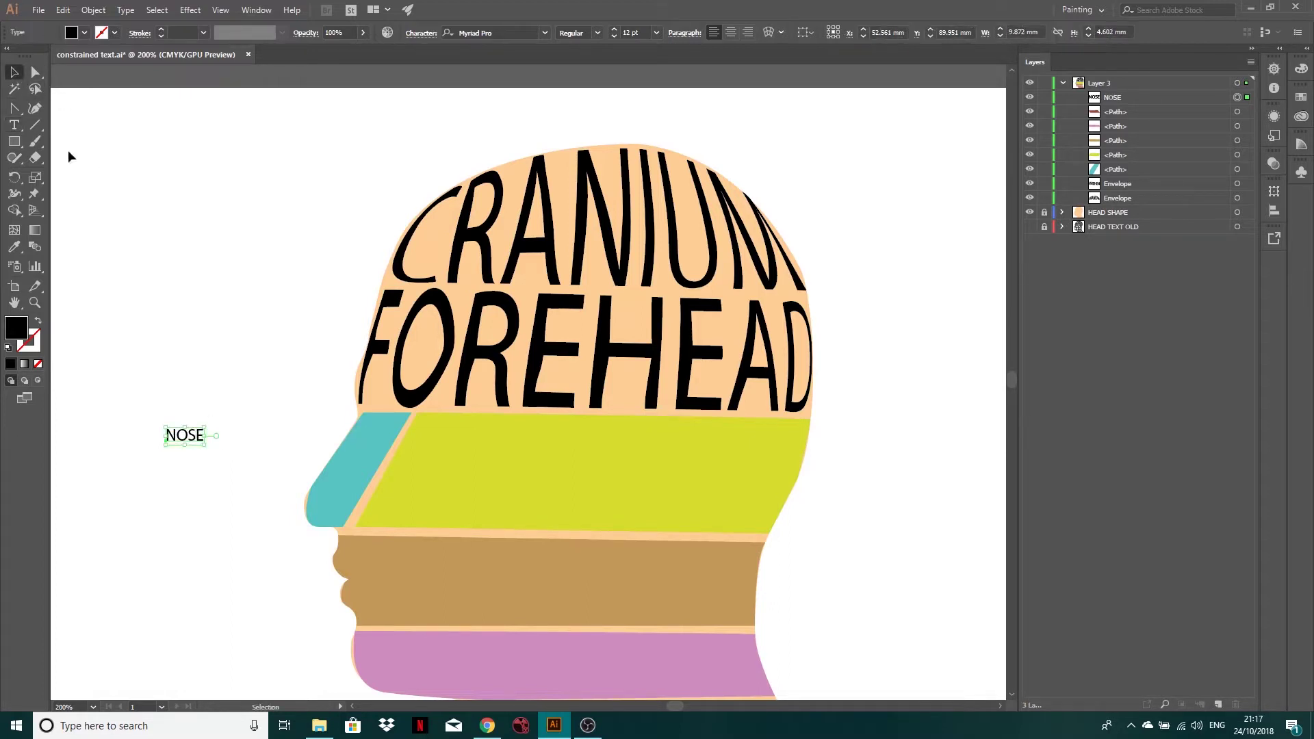
drag(209, 419, 196, 394)
drag(191, 406, 297, 453)
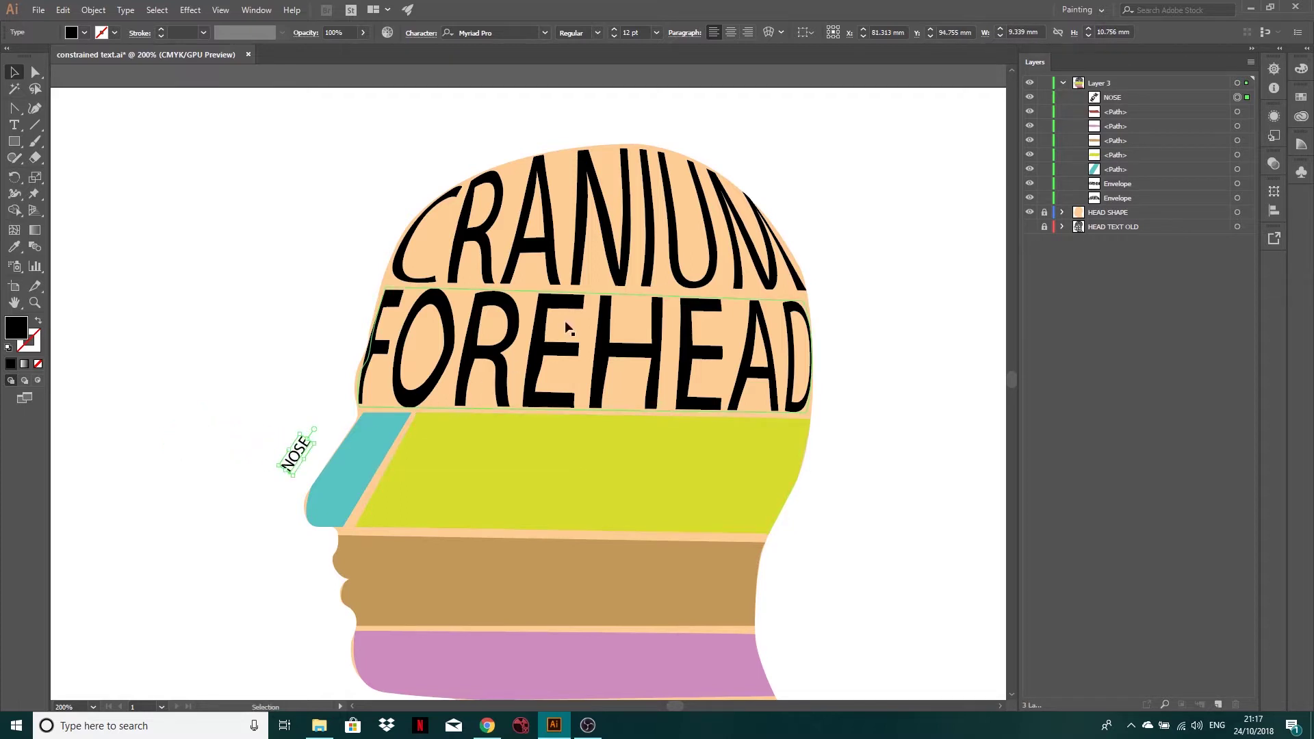
Stack NOSE beneath the teal nose shape, select both, and apply Make with Top Object
drag(1126, 99, 1135, 177)
shift+click(1247, 156)
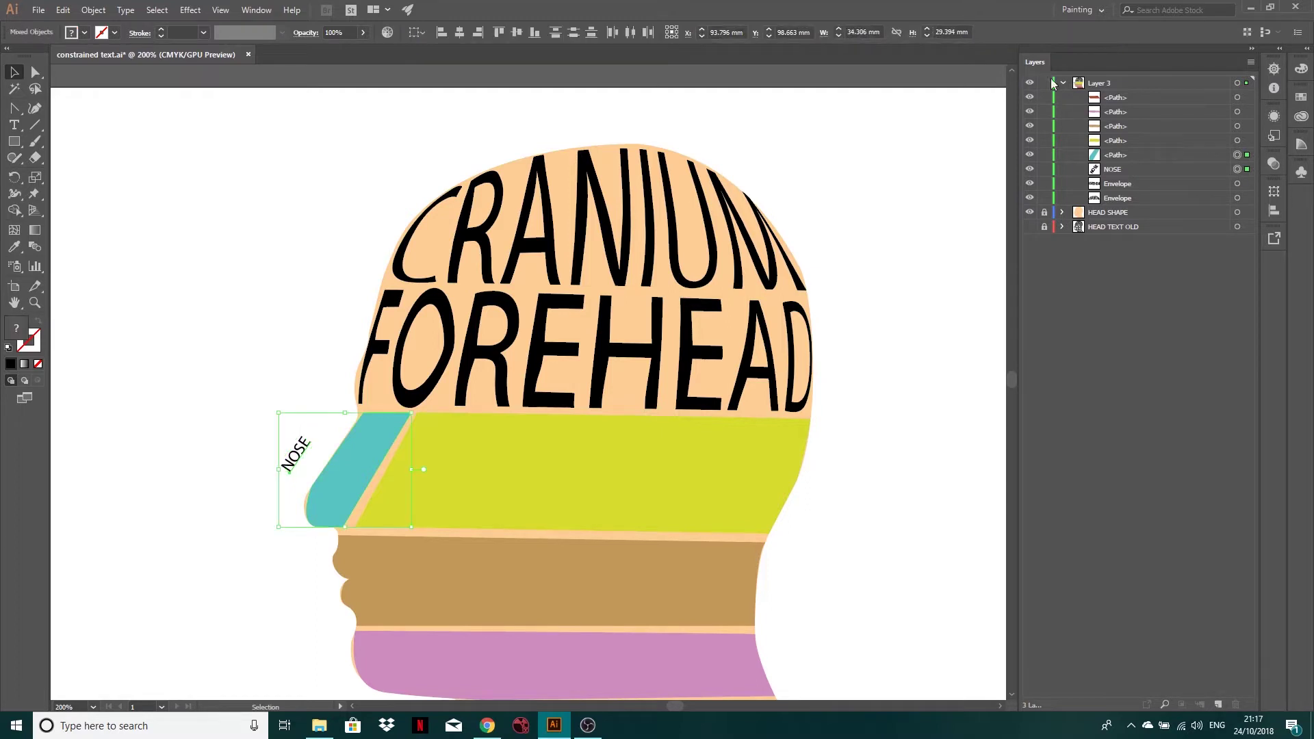
click(84, 9)
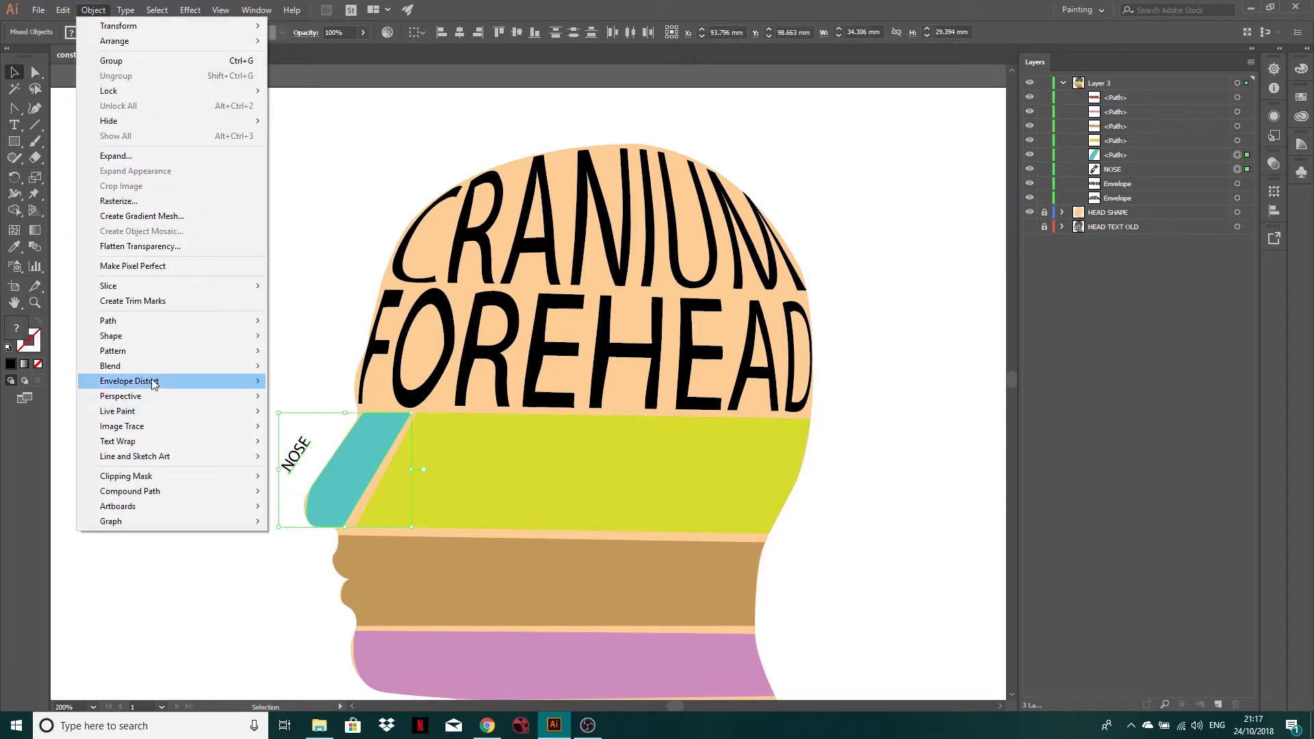
mouse_move(189, 389)
click(326, 411)
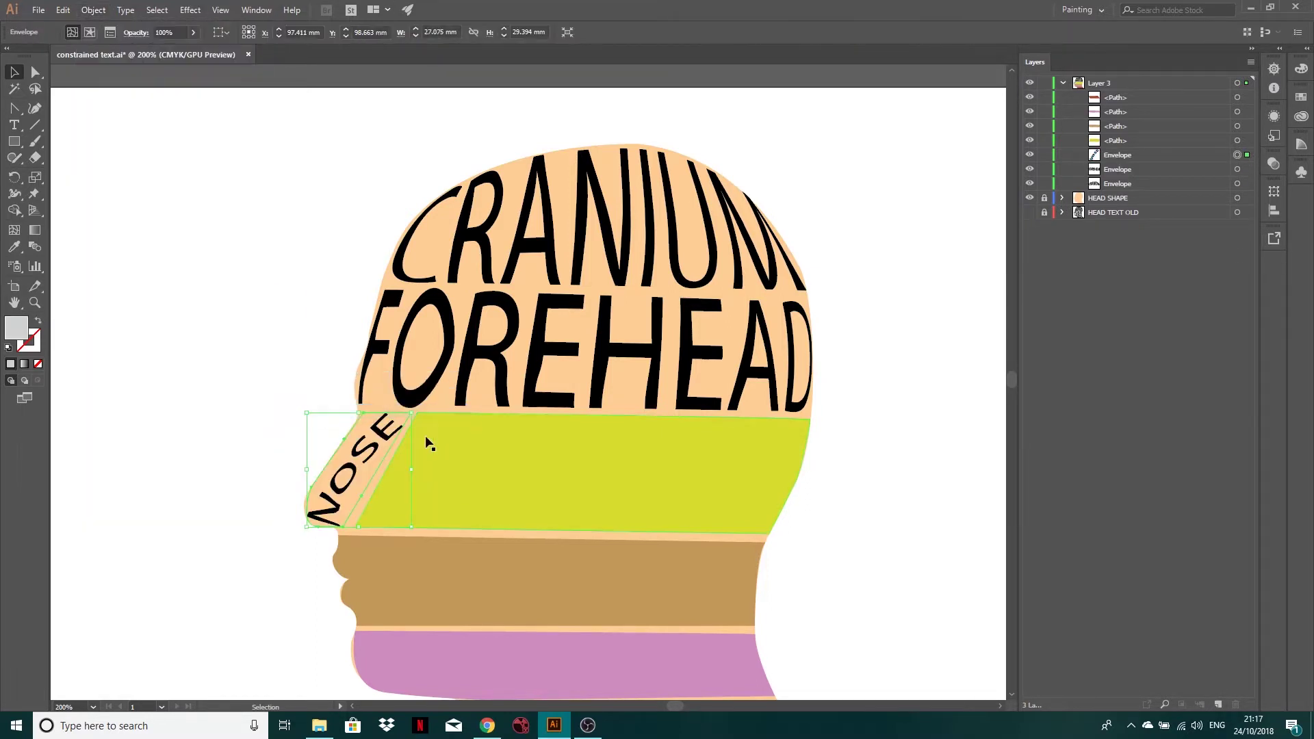
click(315, 396)
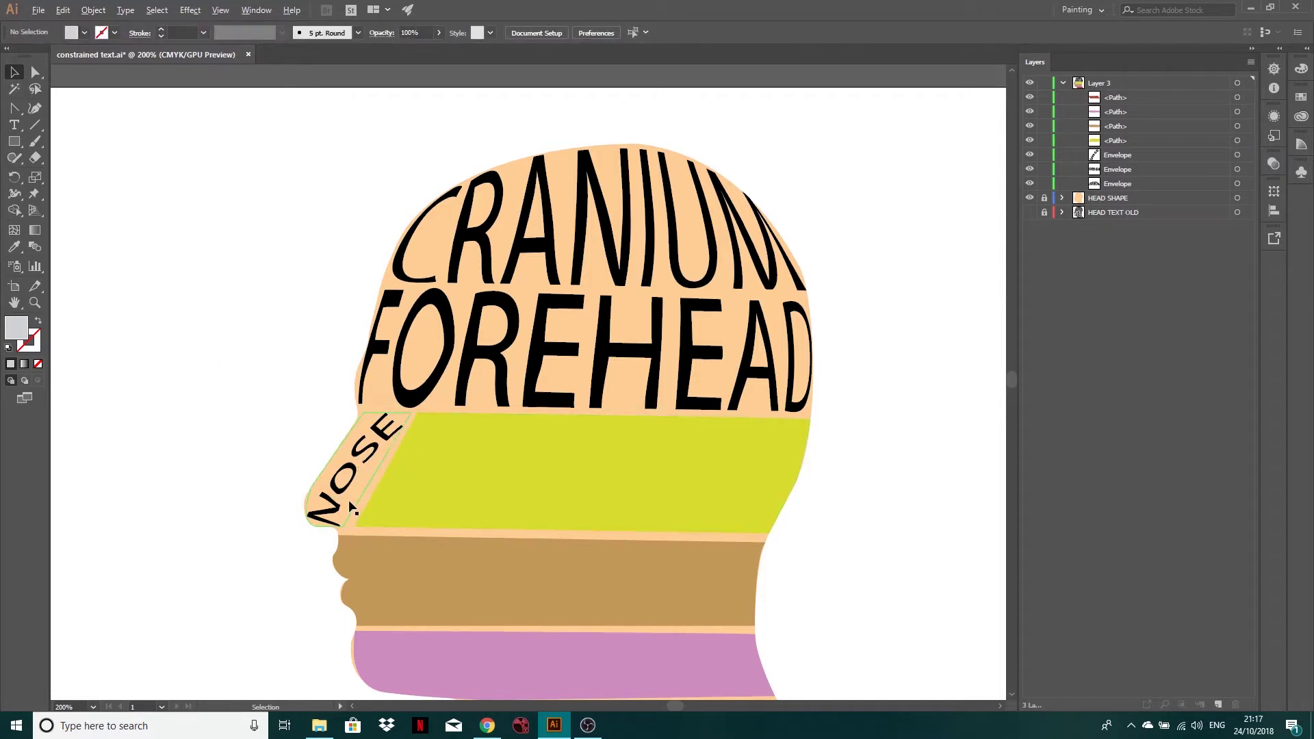
click(459, 487)
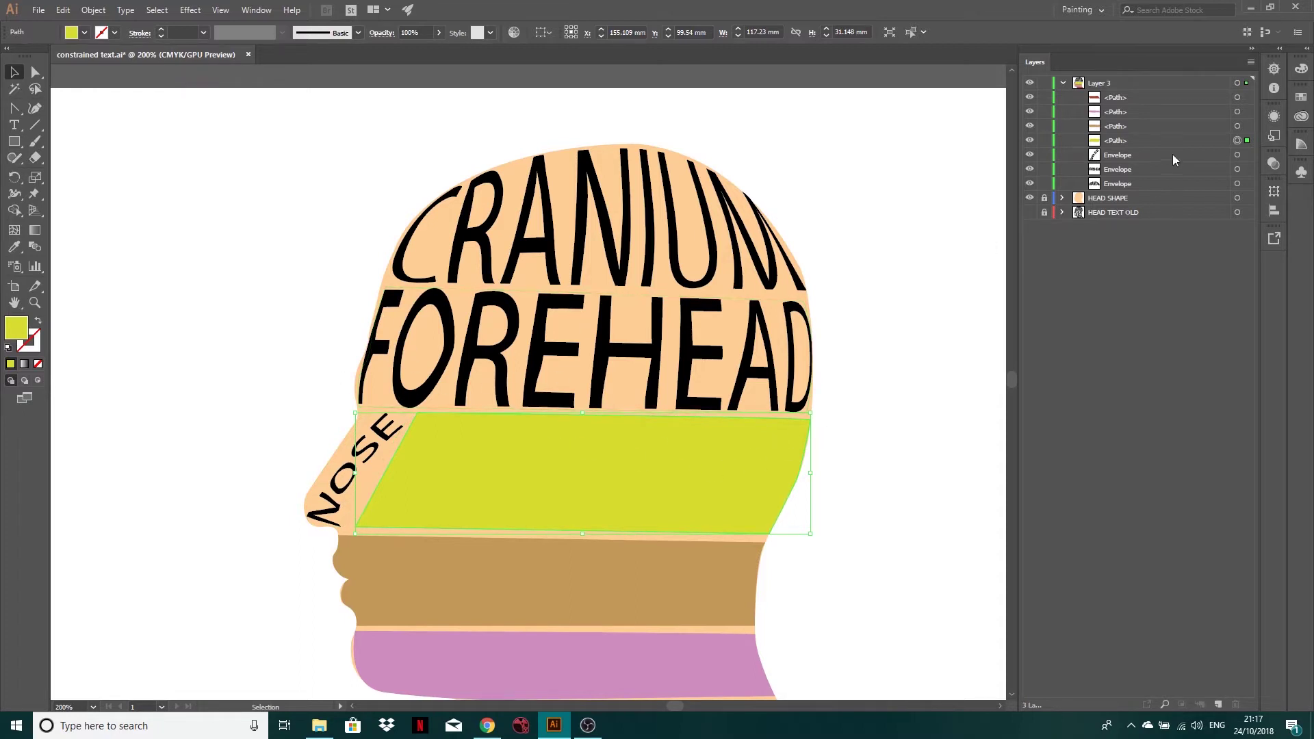
Type the label EAR beside the head and move it beneath the band shapes in Layers
click(14, 124)
click(185, 253)
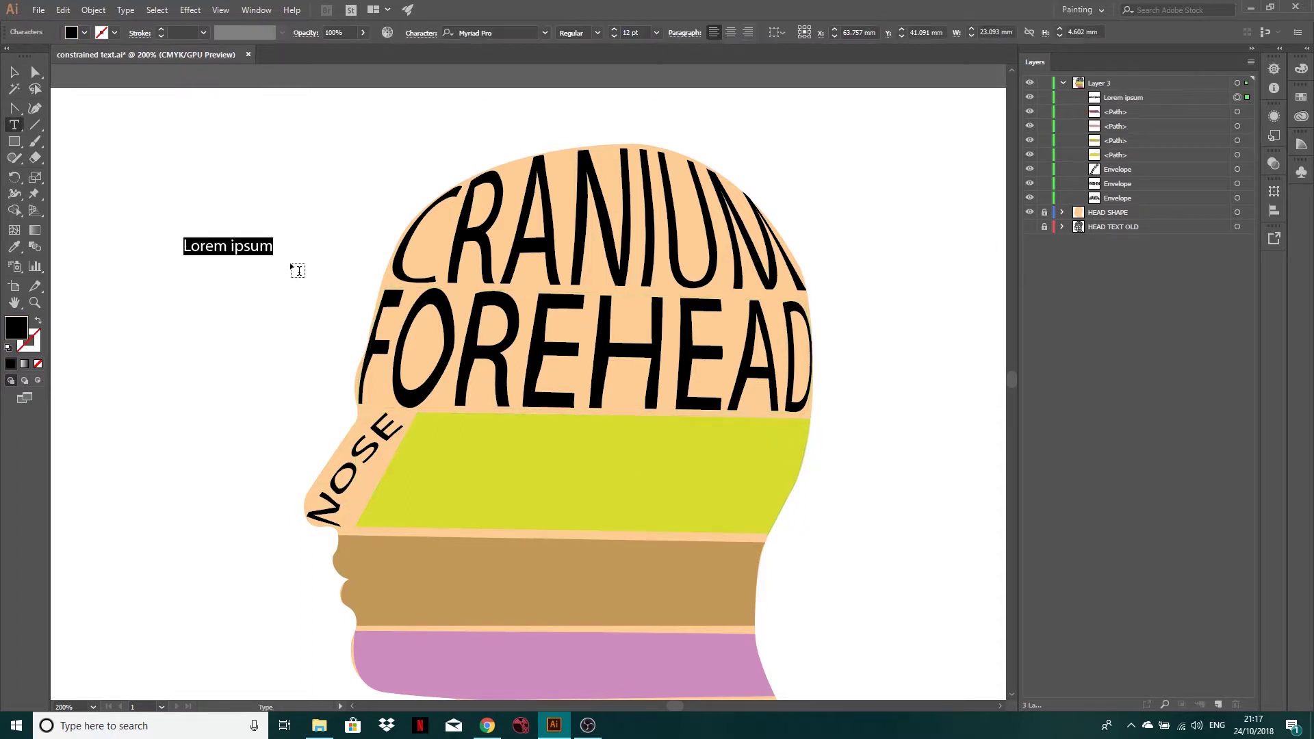
text(EAR)
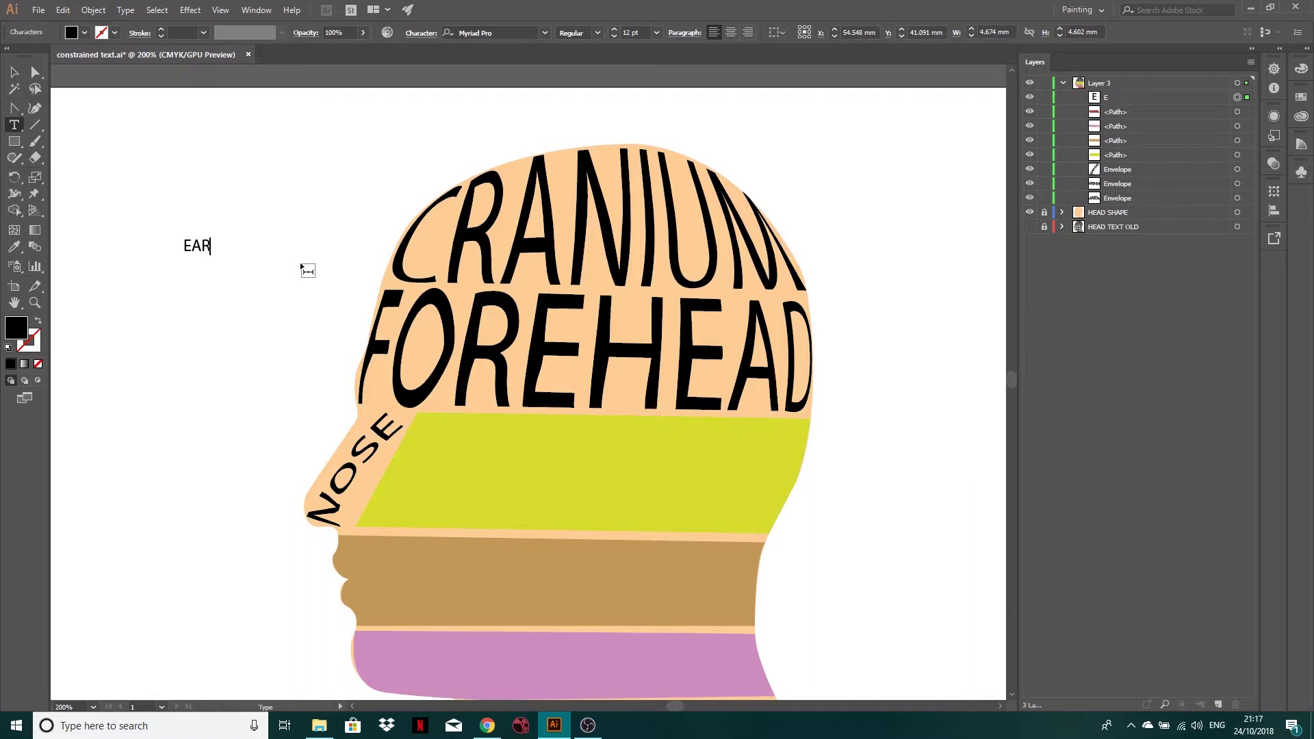
click(13, 65)
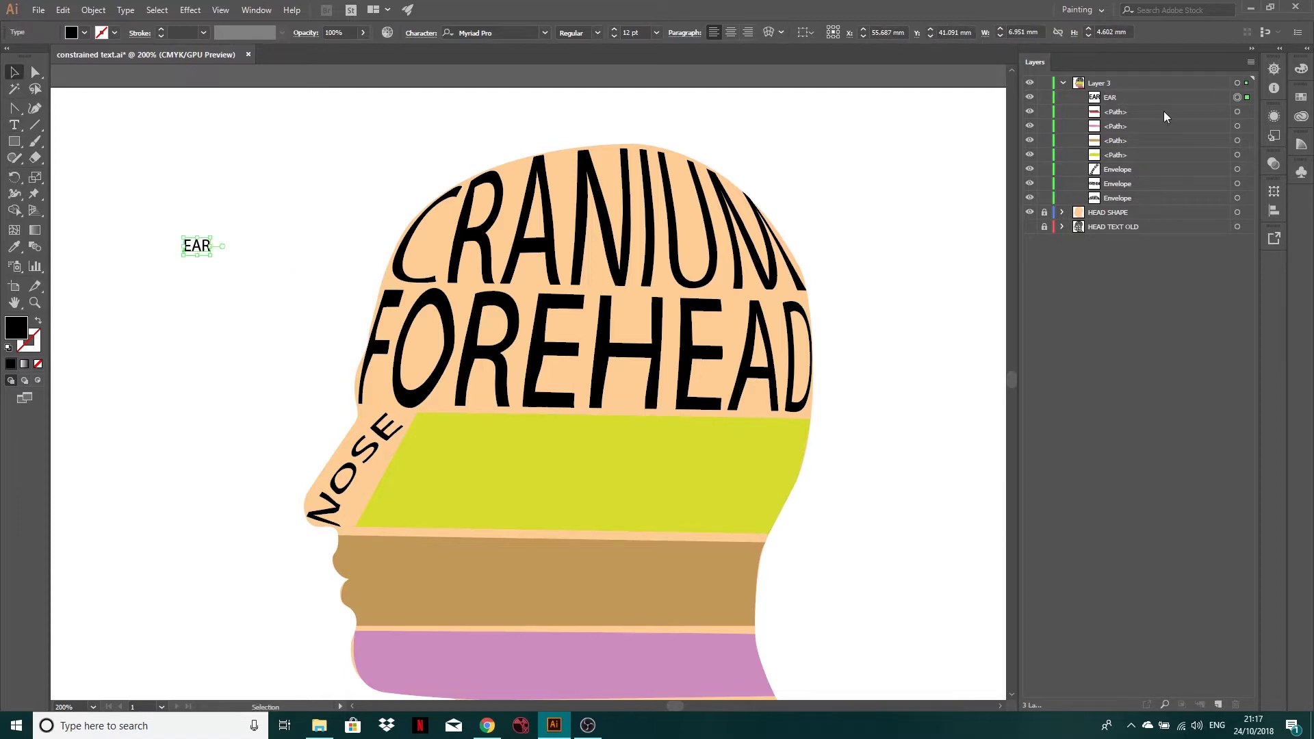
drag(1126, 100, 1128, 148)
Warp EAR into the yellow band using Envelope Distort > Make with Top Object
shift+click(1246, 142)
click(93, 10)
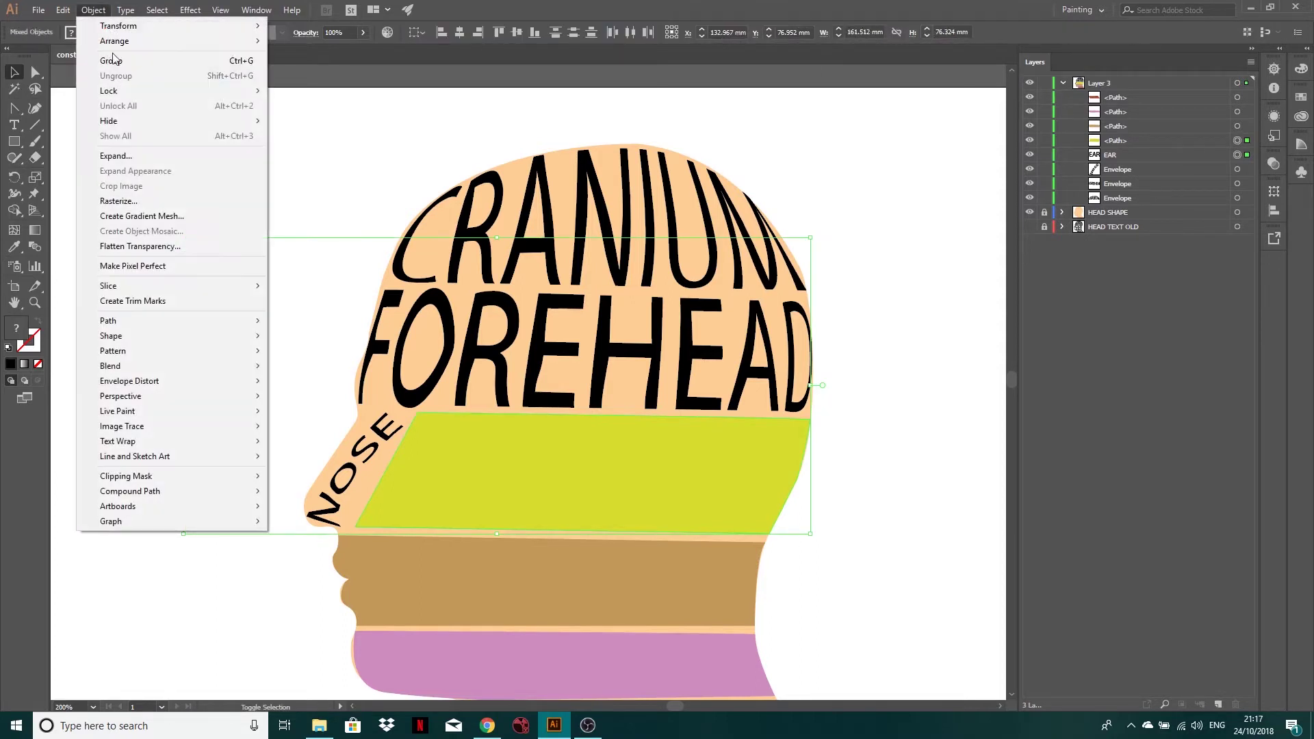
mouse_move(152, 381)
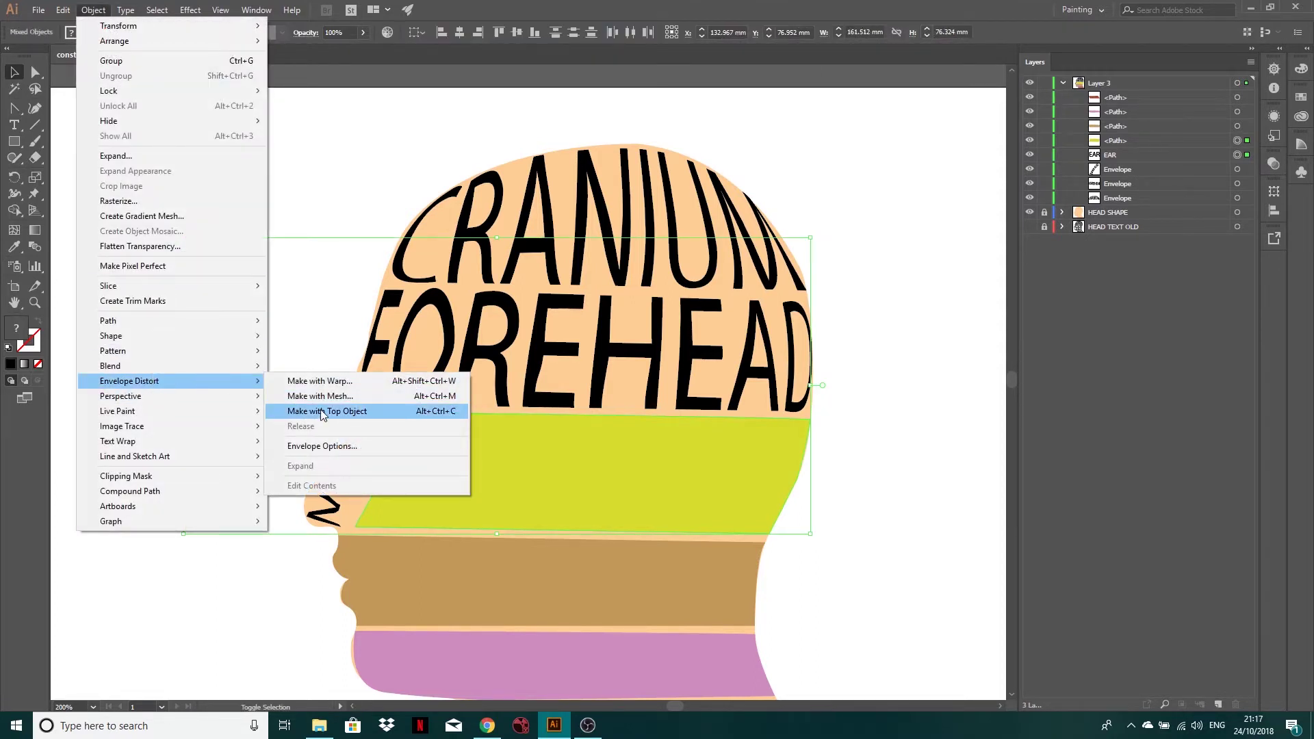
click(346, 412)
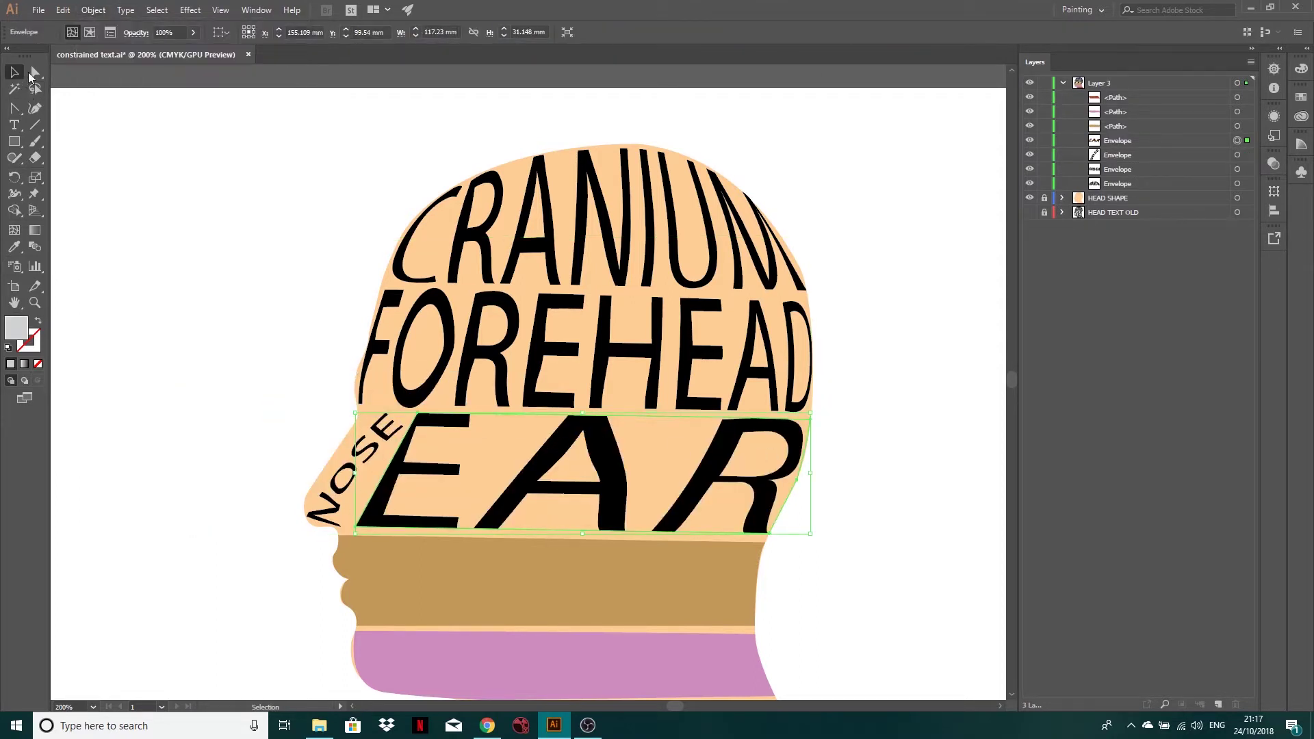
Slant EAR's left edge by dragging its envelope anchors so it sits alongside NOSE
click(35, 71)
drag(356, 527, 374, 526)
click(356, 529)
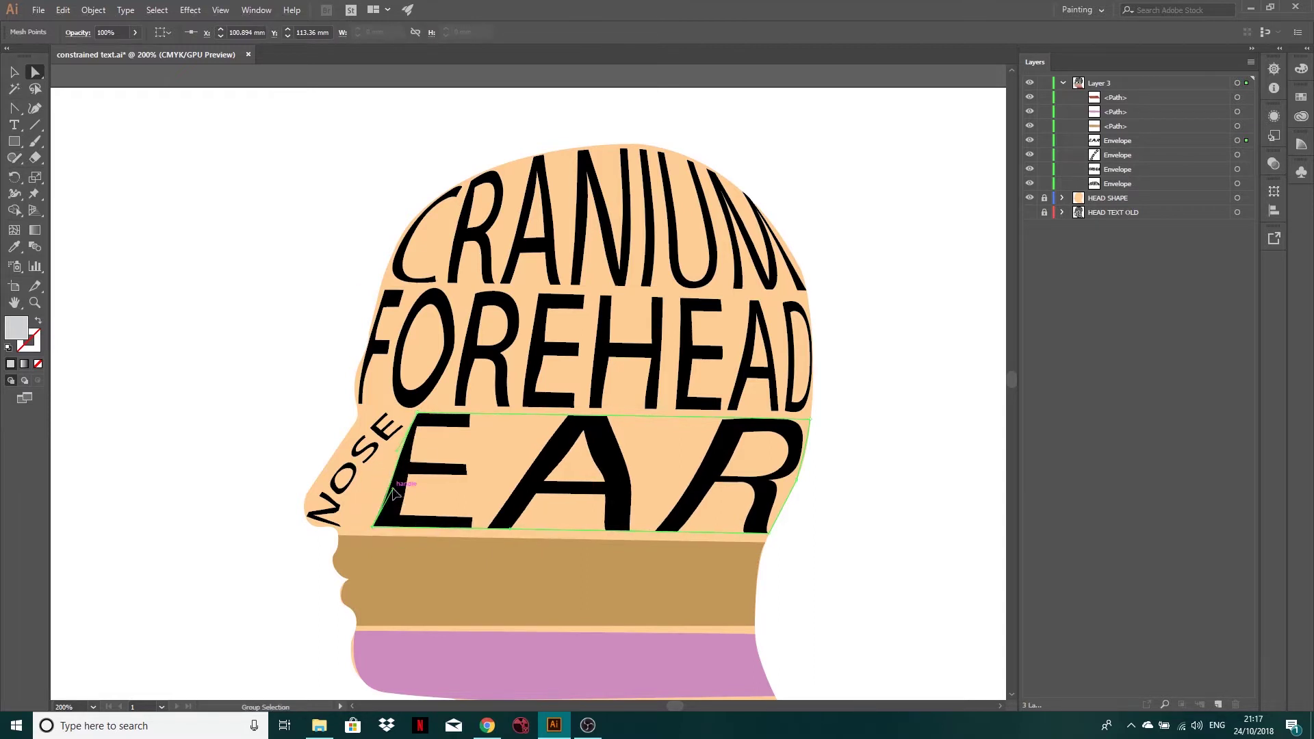
drag(393, 492, 411, 414)
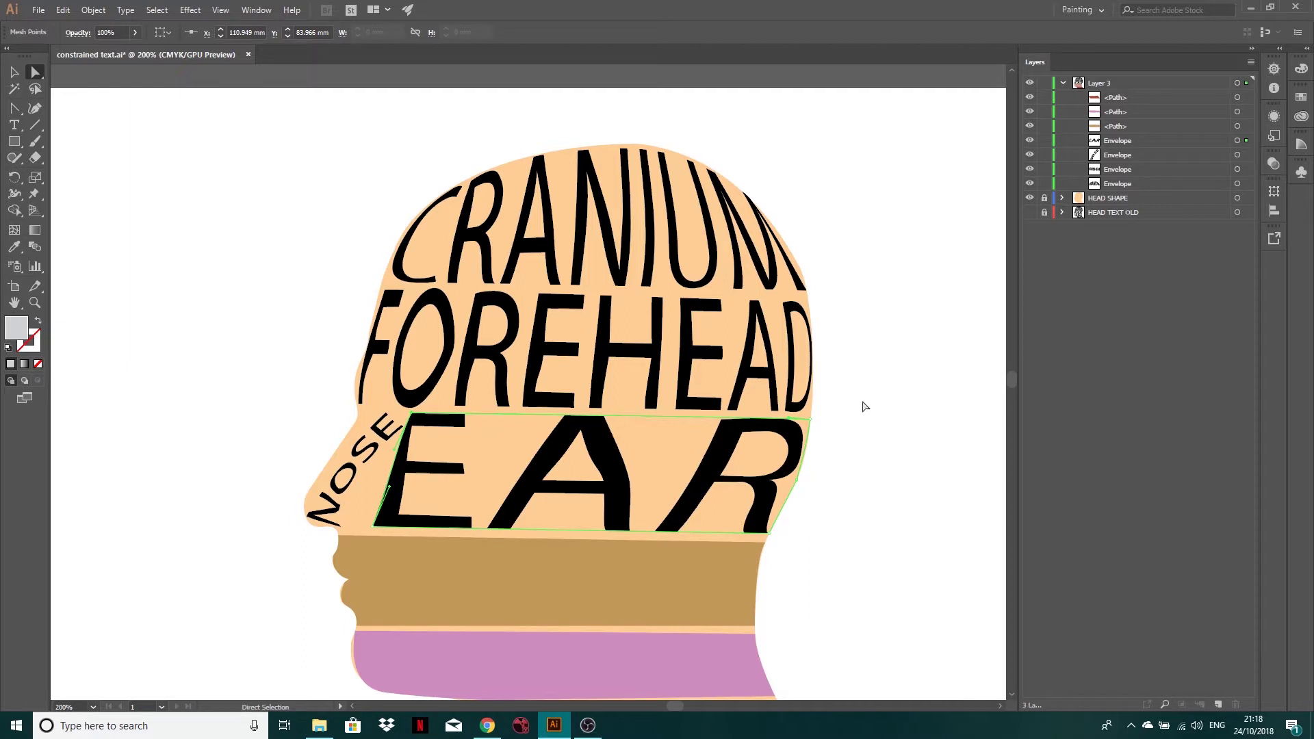
Type the label LIPS on the canvas and move it beneath the band shapes in Layers
scroll(910, 429, down, 5)
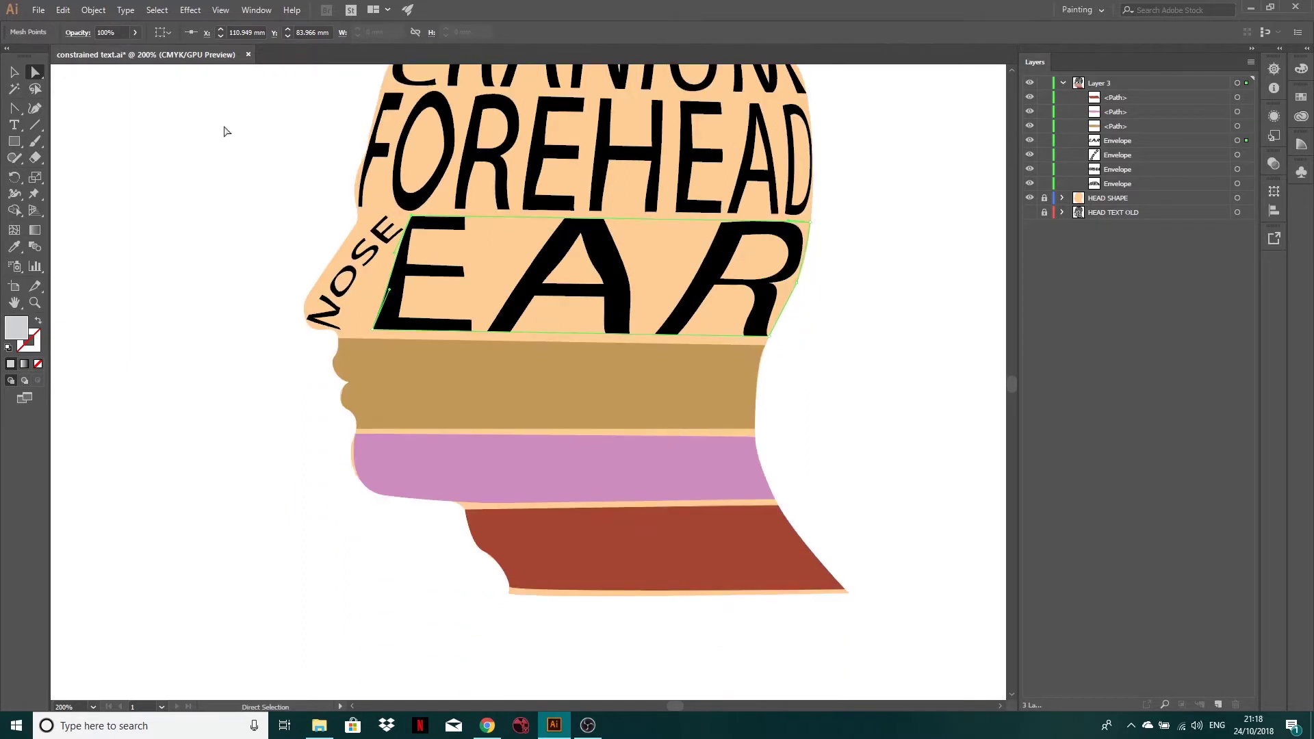
click(14, 124)
click(137, 255)
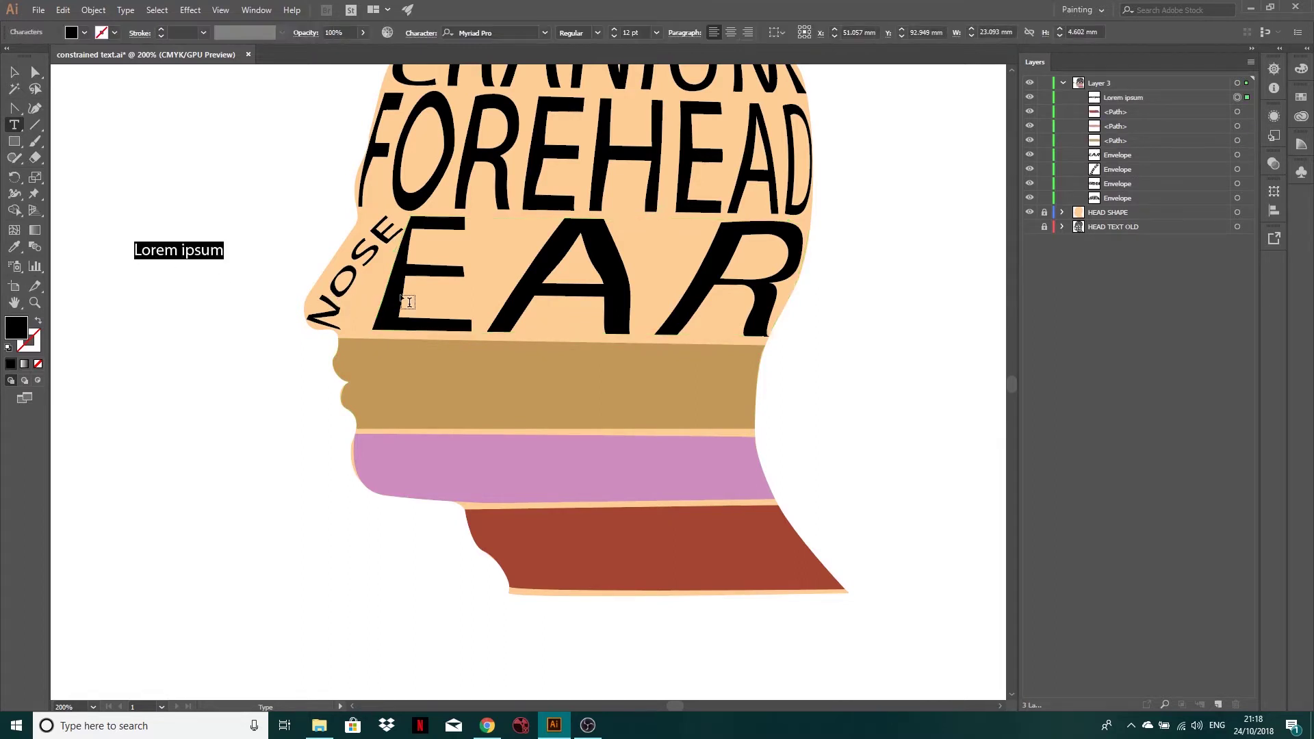
text(LIPS)
click(15, 71)
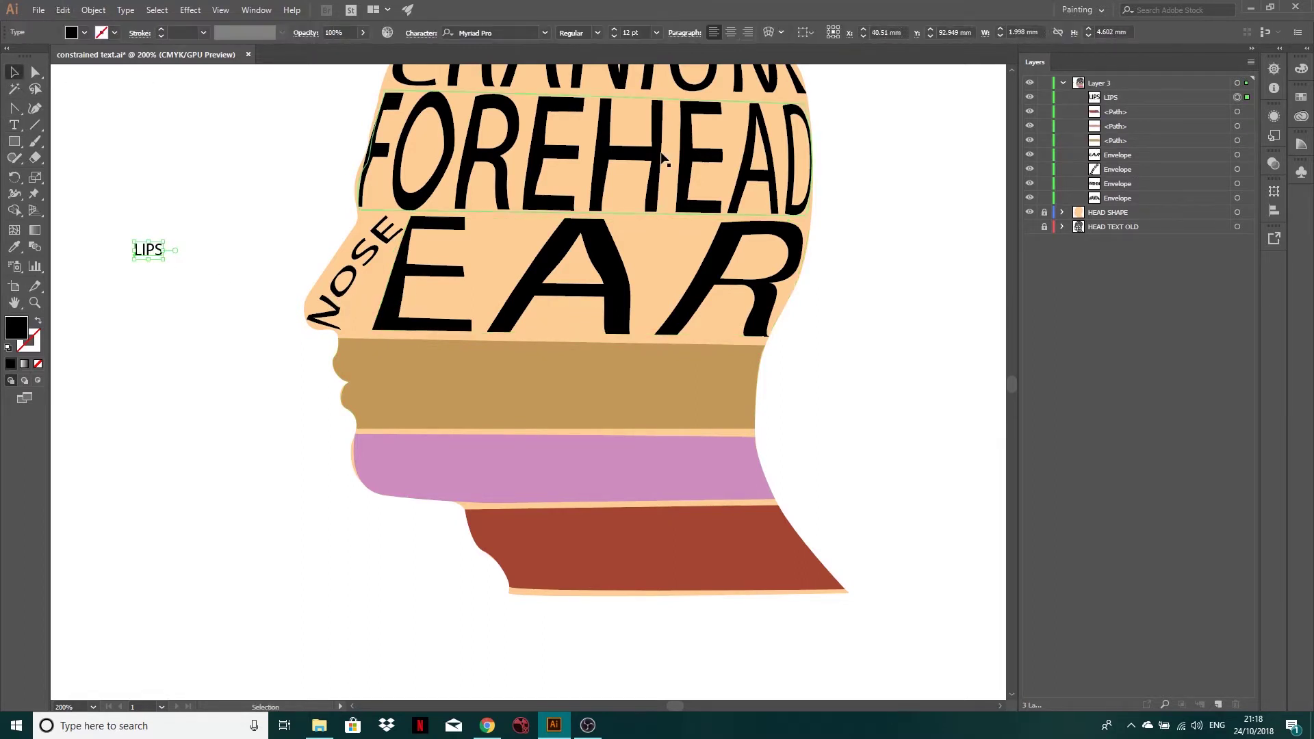
drag(1110, 97, 1114, 146)
Warp LIPS into the brown band with Envelope Distort > Make with Top Object
shift+click(1247, 126)
click(94, 10)
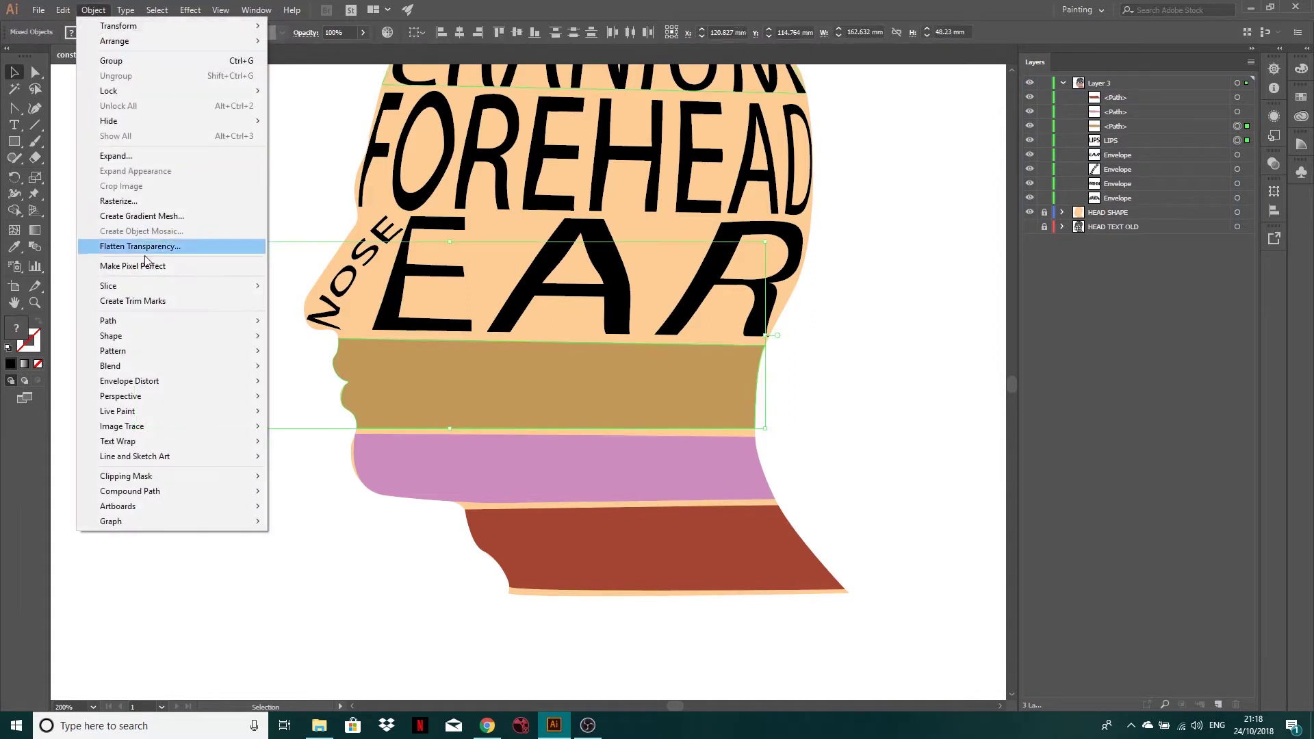
mouse_move(180, 381)
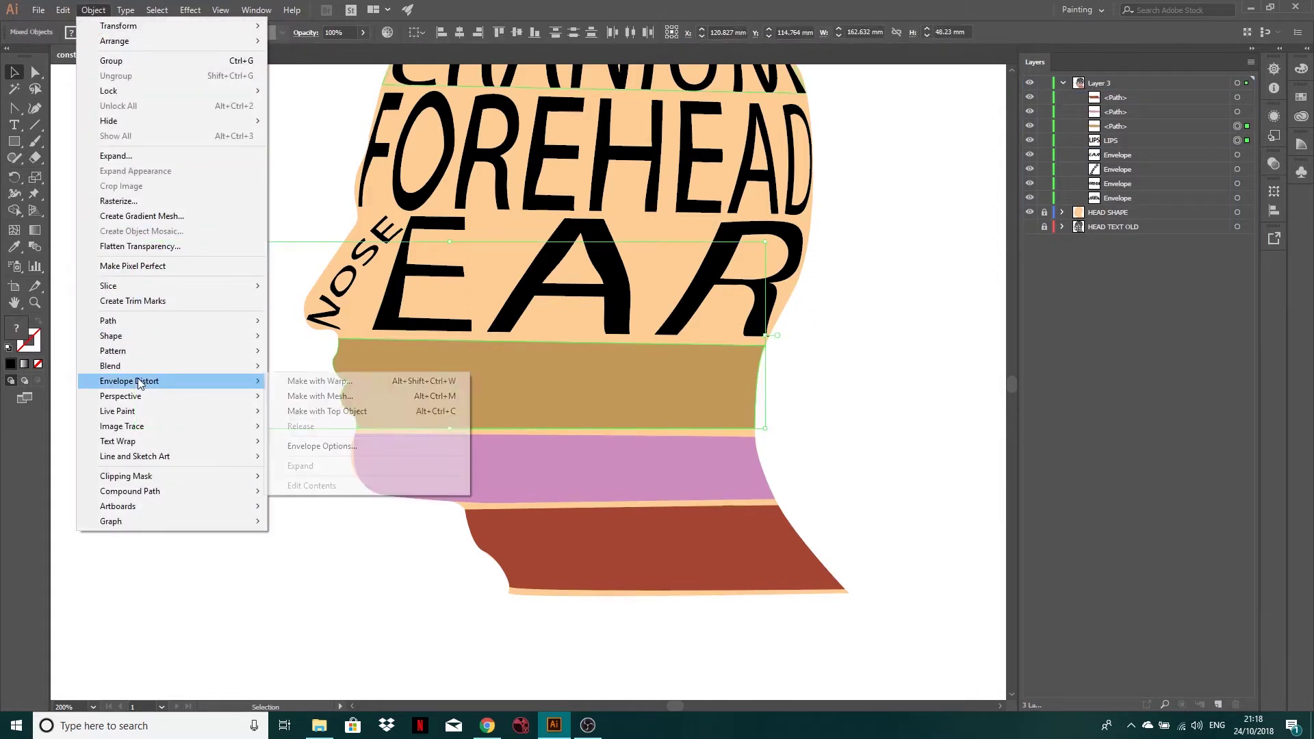
click(342, 411)
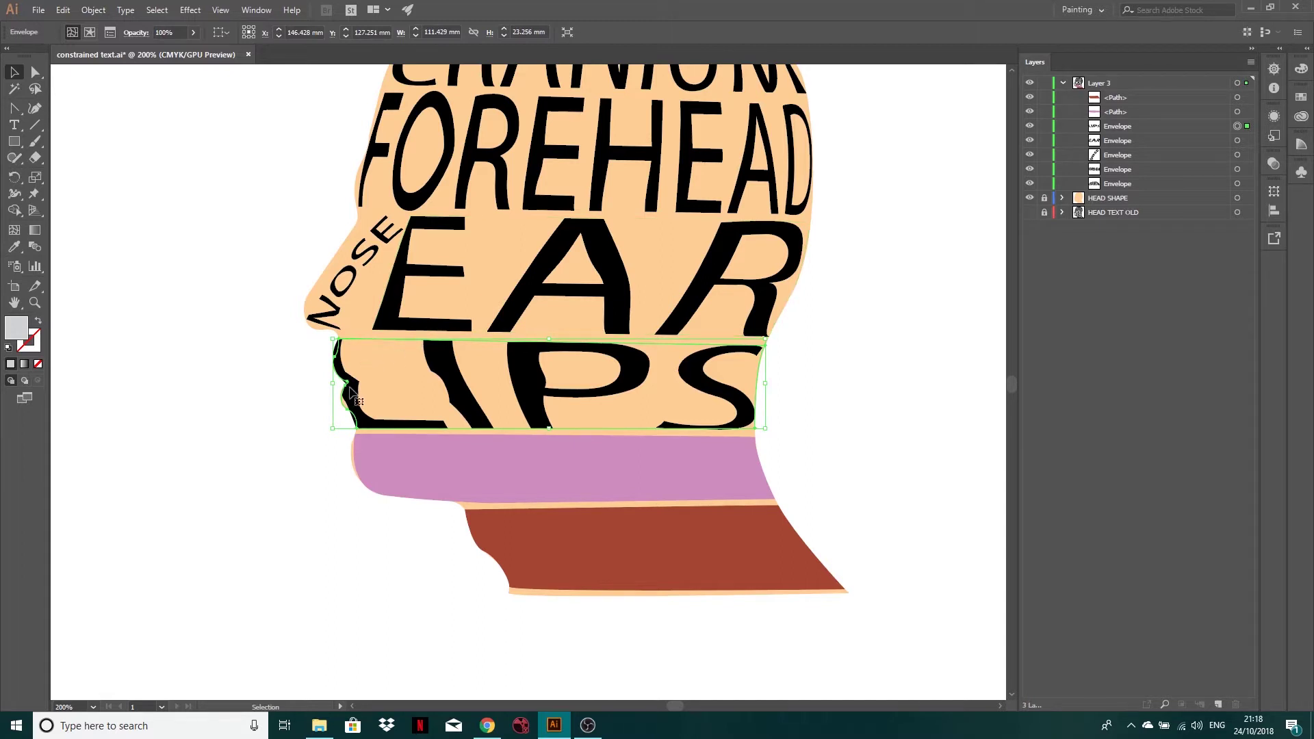
Drag the LIPS envelope's left-edge points and handles to follow the upper lip curve
scroll(348, 397, up, 1)
scroll(348, 400, up, 1)
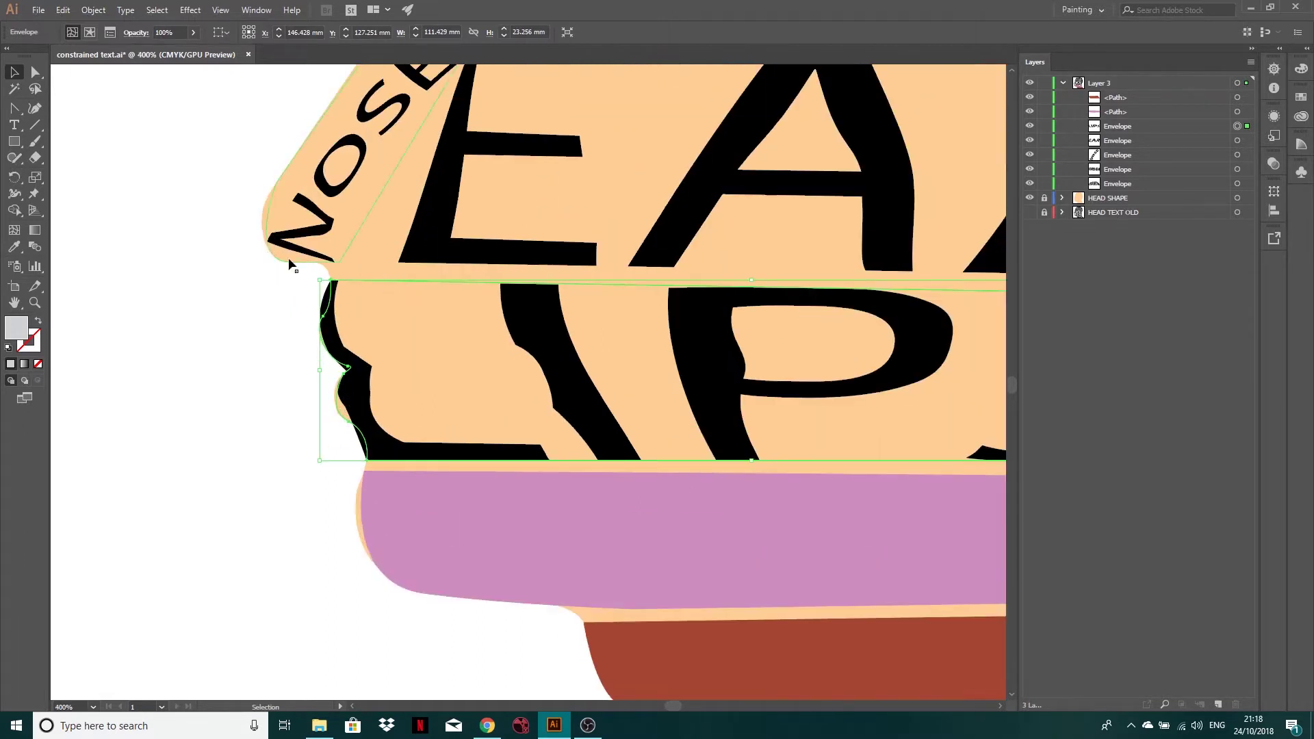
click(35, 72)
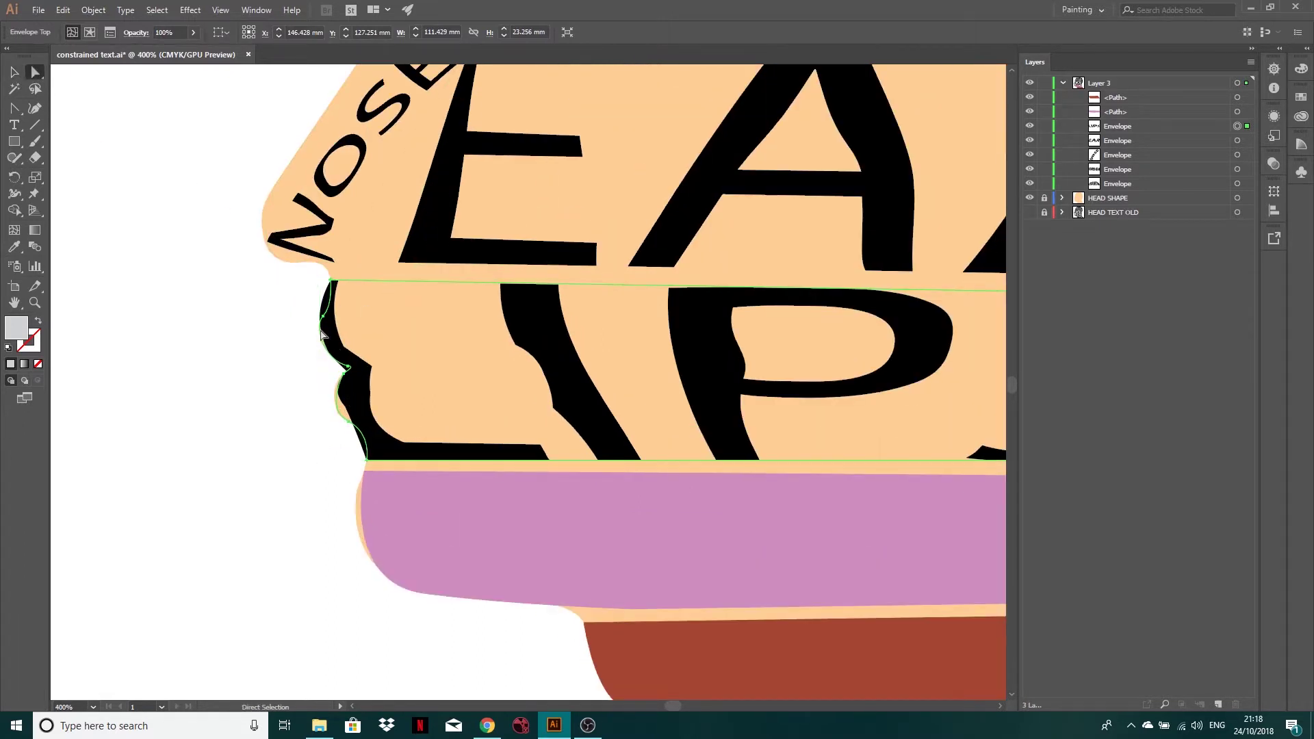
click(333, 305)
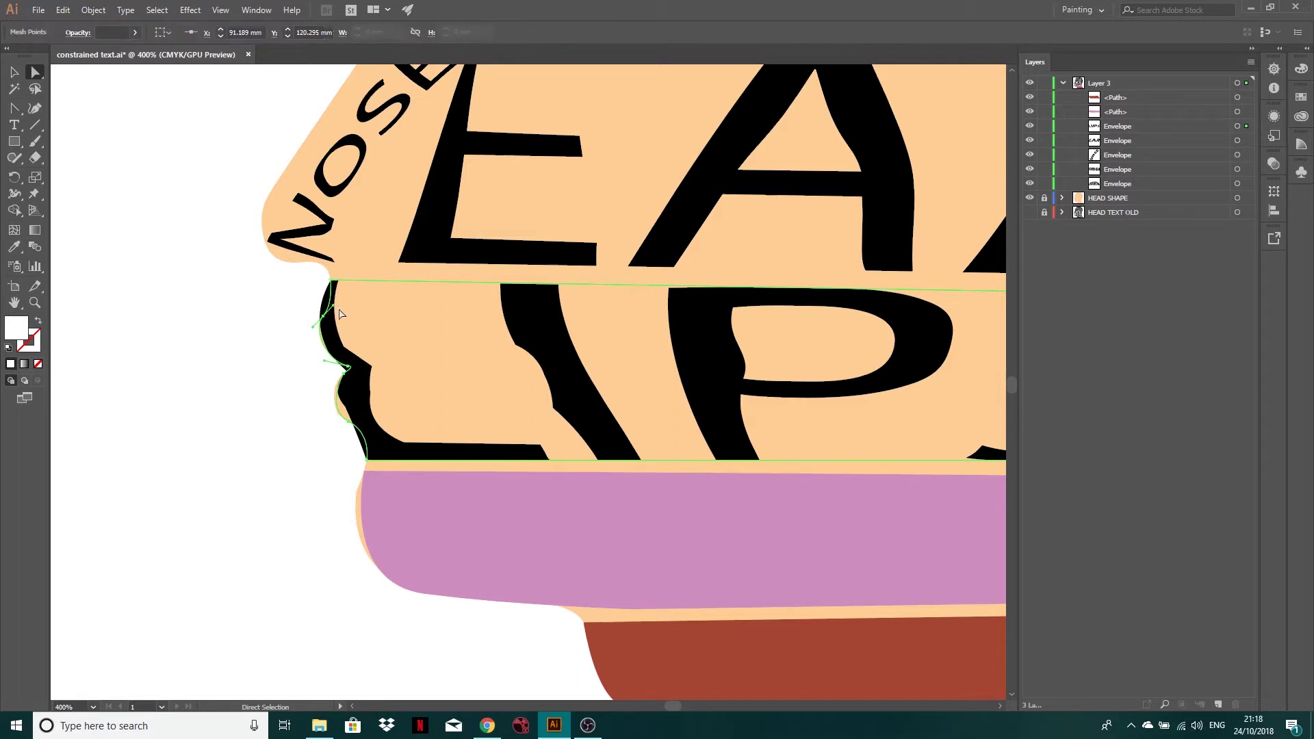
drag(335, 309, 324, 299)
click(347, 367)
mouse_move(348, 367)
mouse_down()
mouse_move(328, 358)
mouse_move(346, 356)
mouse_up()
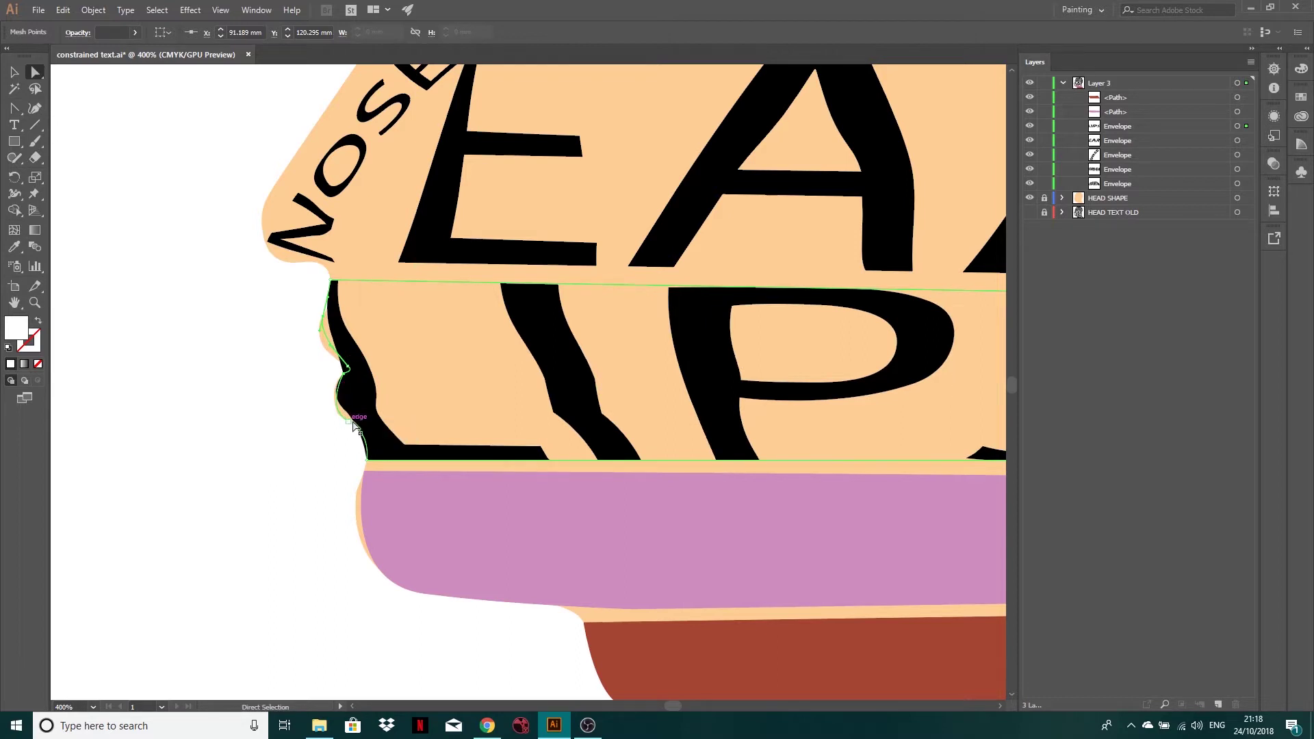
drag(353, 429, 343, 384)
scroll(344, 383, up, 4)
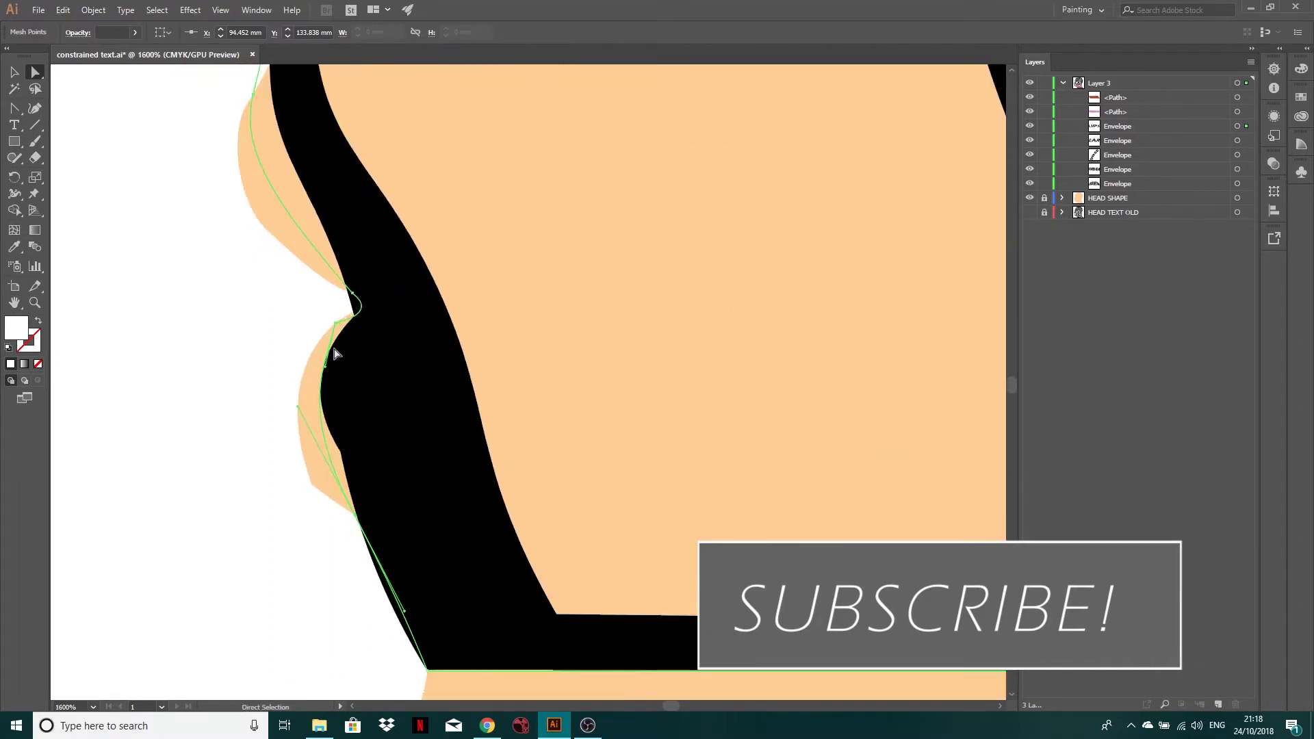
drag(337, 331, 340, 358)
click(352, 294)
drag(379, 316, 360, 320)
Shift the lower lip-edge points of the LIPS envelope toward the face edge
scroll(293, 126, up, 1)
scroll(284, 126, down, 1)
scroll(287, 130, up, 1)
mouse_move(359, 534)
mouse_down()
mouse_move(404, 543)
mouse_move(370, 534)
mouse_up()
drag(314, 425, 329, 423)
drag(339, 375, 362, 382)
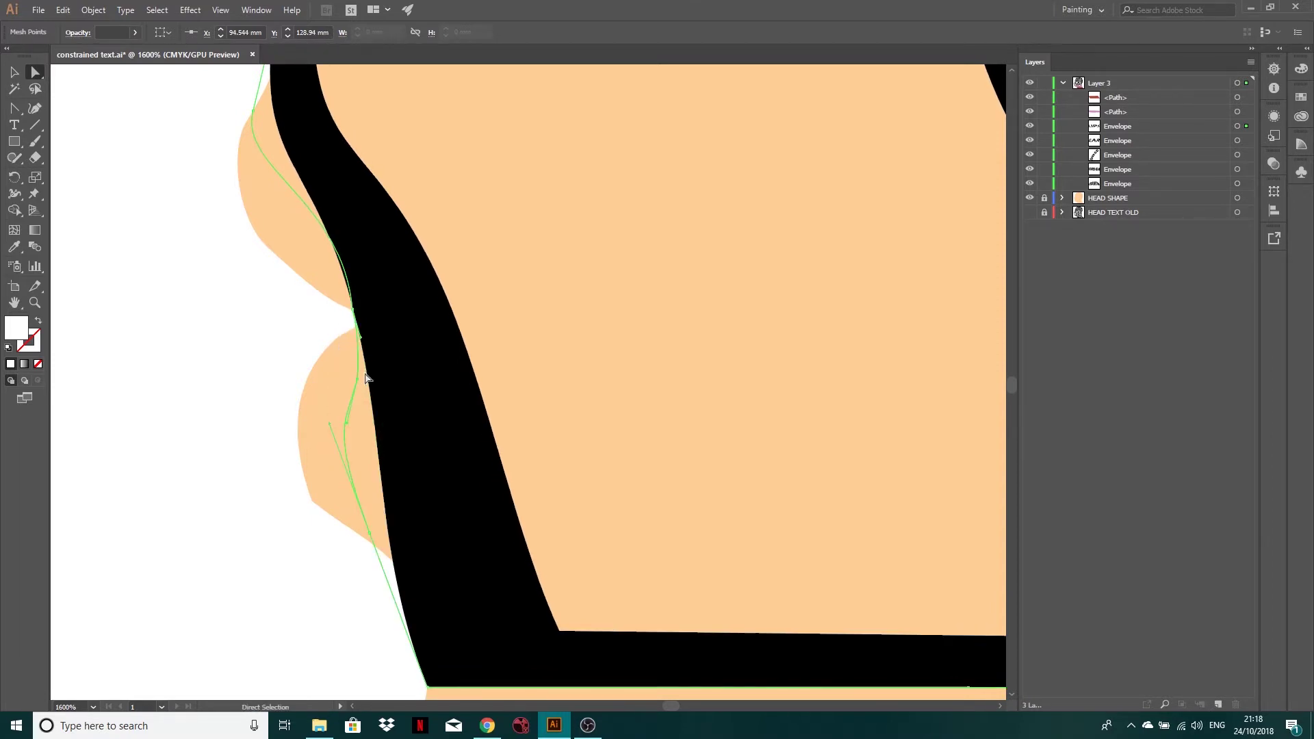
click(357, 382)
mouse_move(363, 317)
mouse_down()
mouse_move(354, 308)
mouse_move(384, 319)
mouse_up()
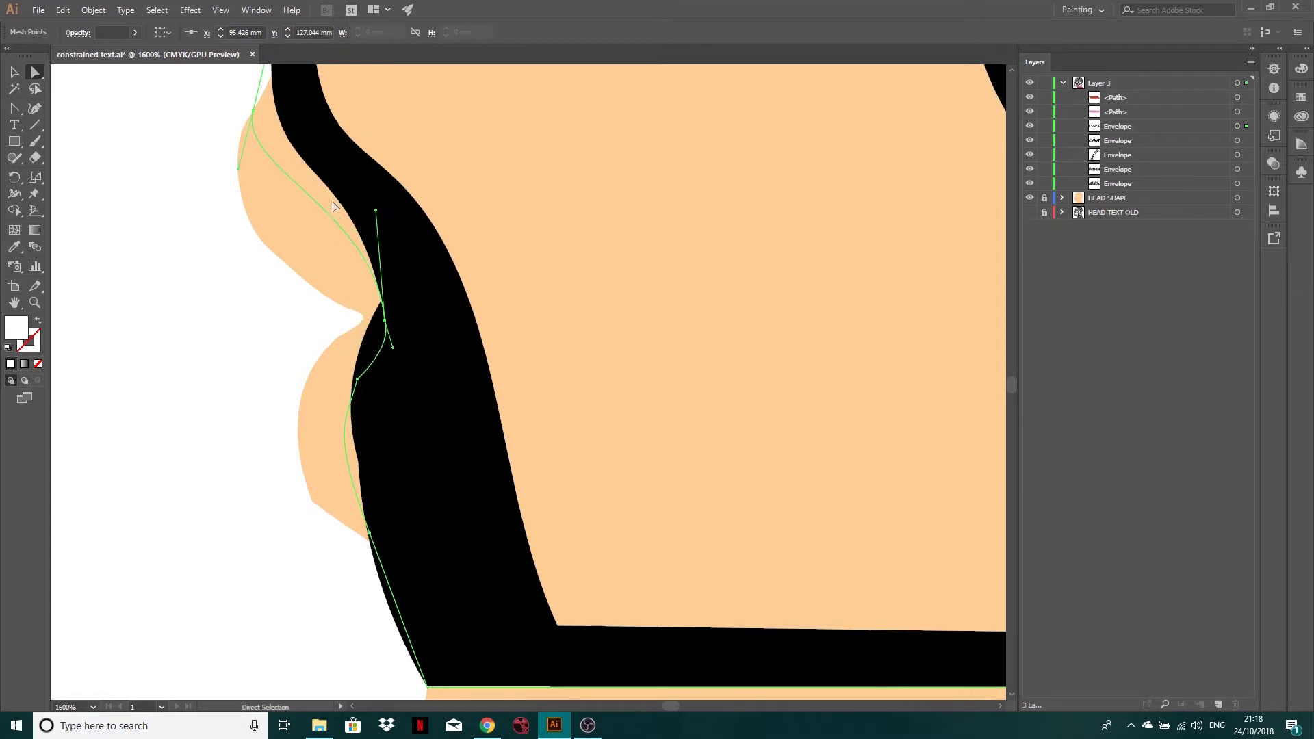
Adjust the top corner and lower edge points and handles so LIPS fits the profile
drag(337, 144, 378, 296)
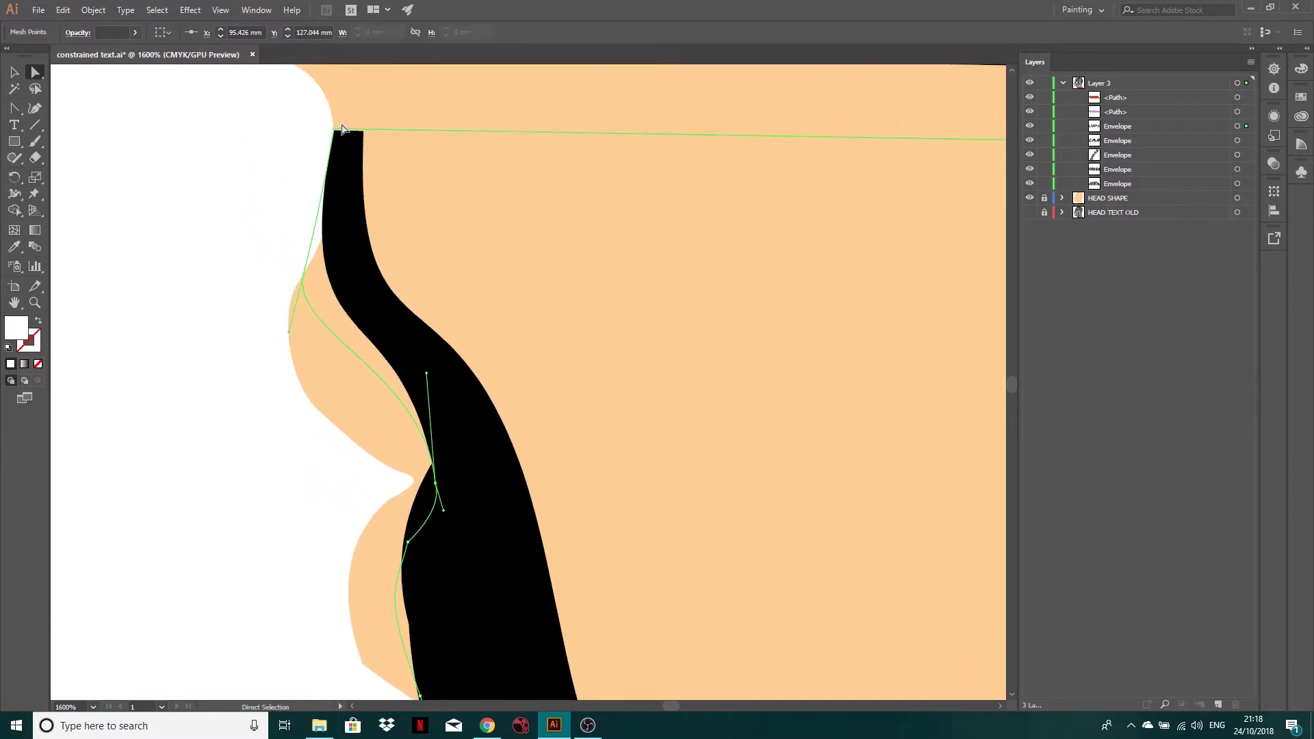
drag(332, 130, 413, 130)
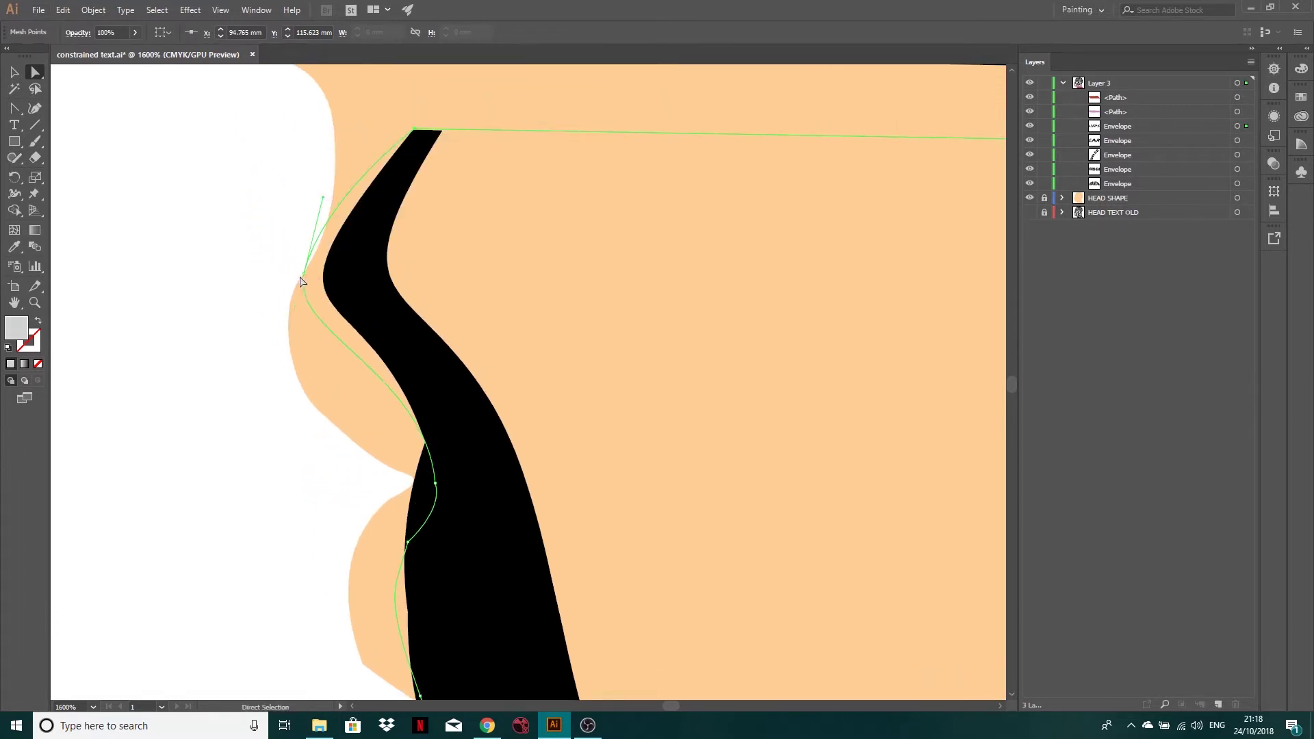
drag(302, 280, 399, 282)
click(439, 482)
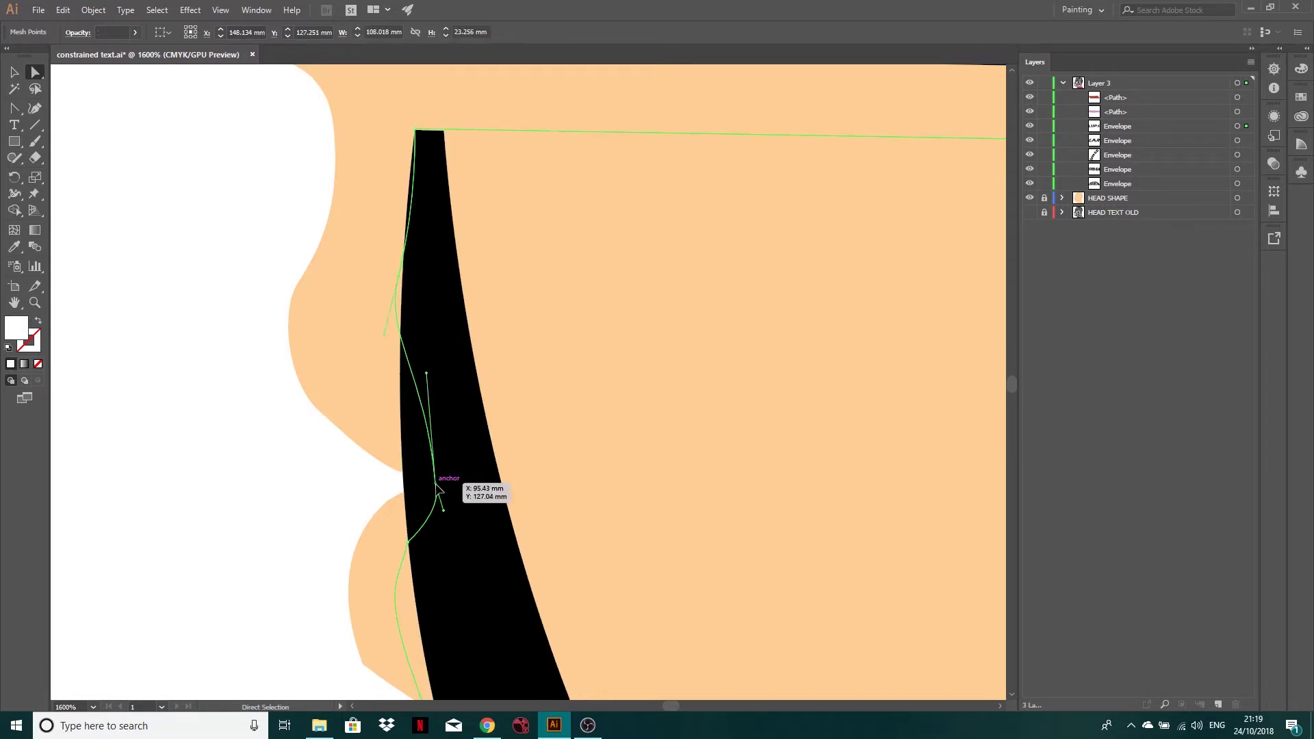
drag(438, 483, 454, 476)
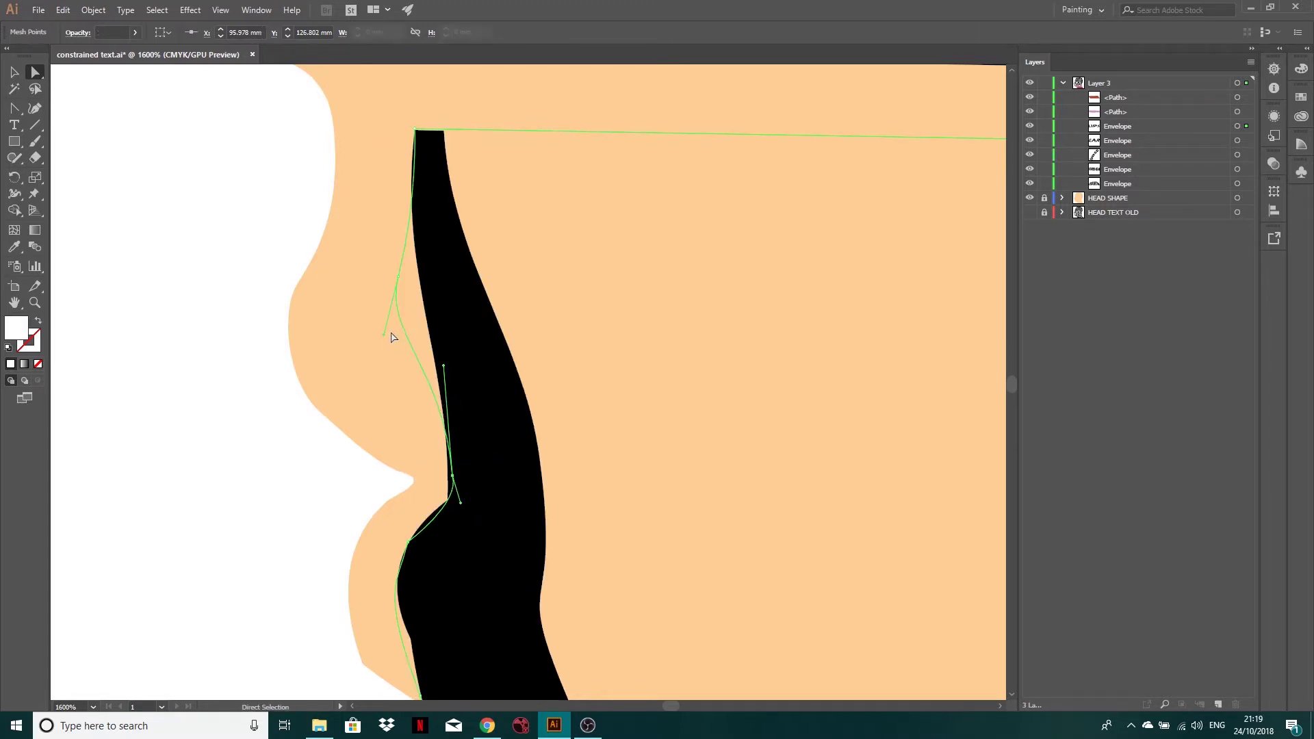
drag(385, 336, 397, 314)
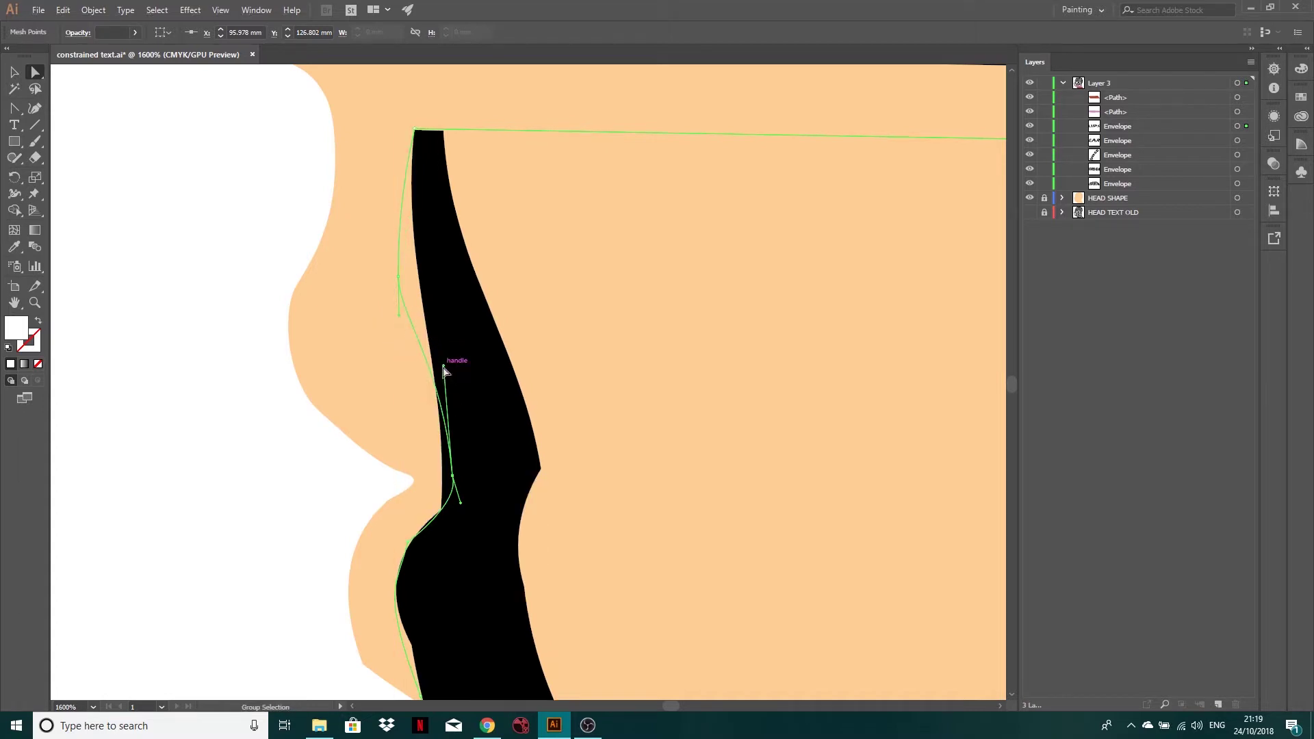
drag(460, 502, 430, 480)
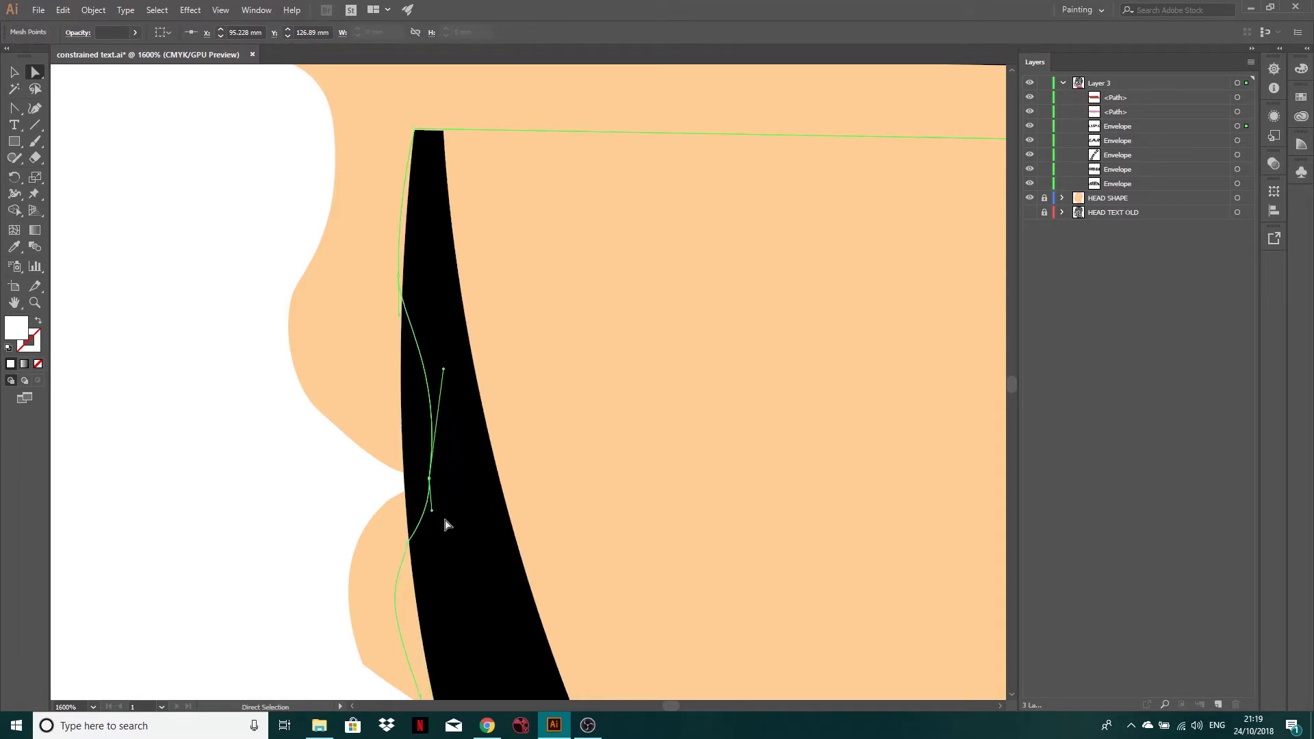
scroll(451, 518, down, 4)
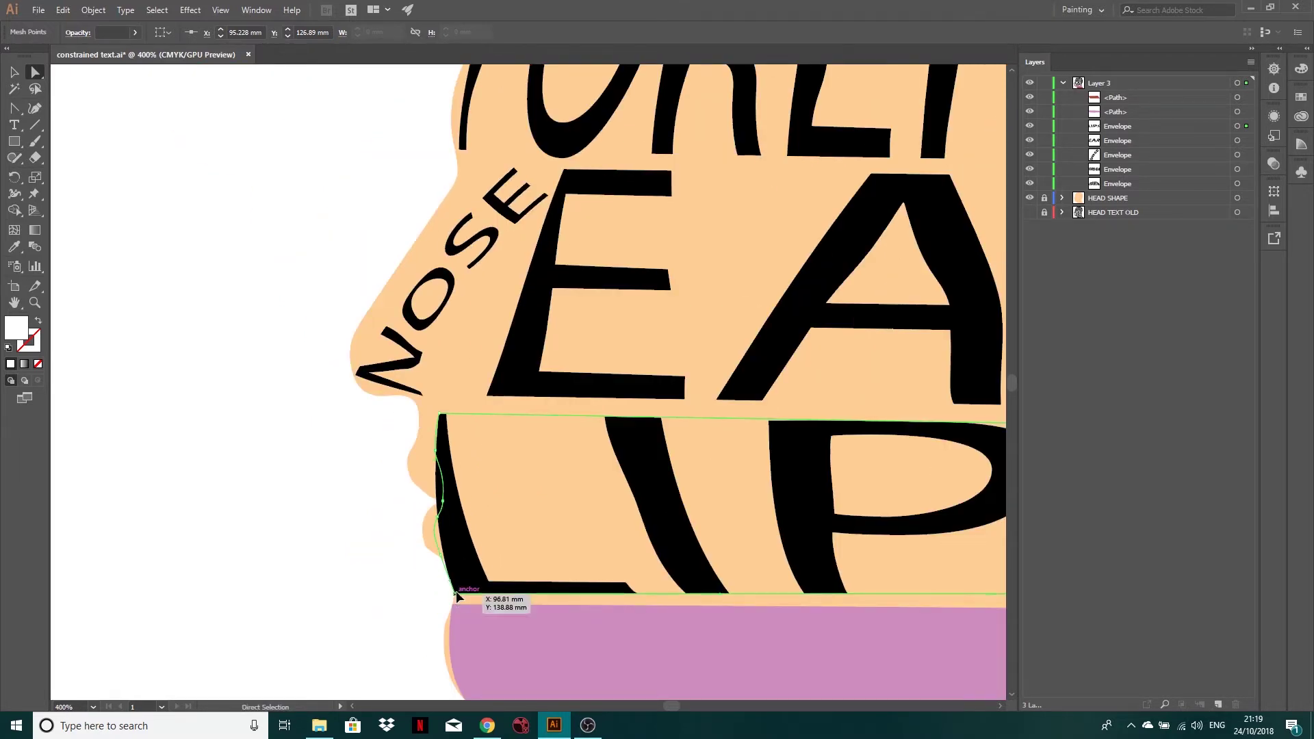
drag(457, 596, 452, 561)
scroll(568, 506, down, 2)
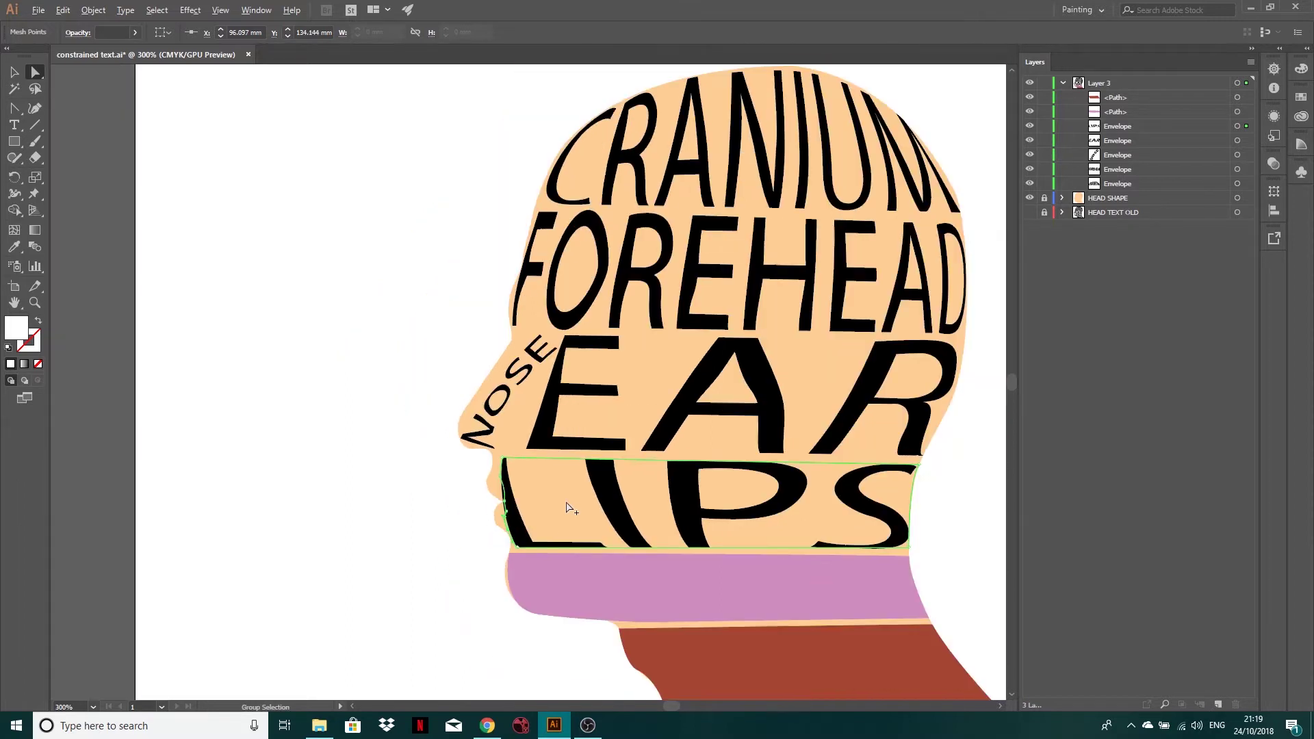
Type the new label CHIN to the left of the lower head bands
click(960, 507)
drag(954, 485, 772, 346)
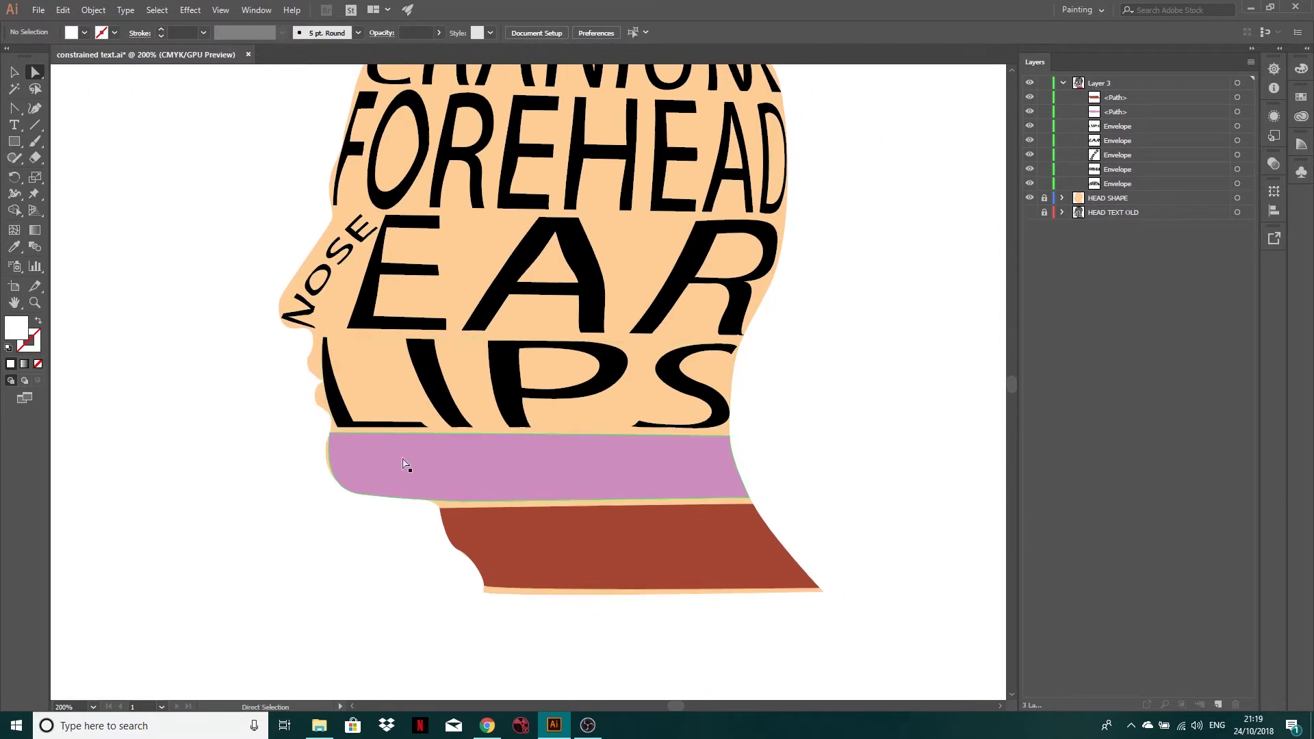
key(t)
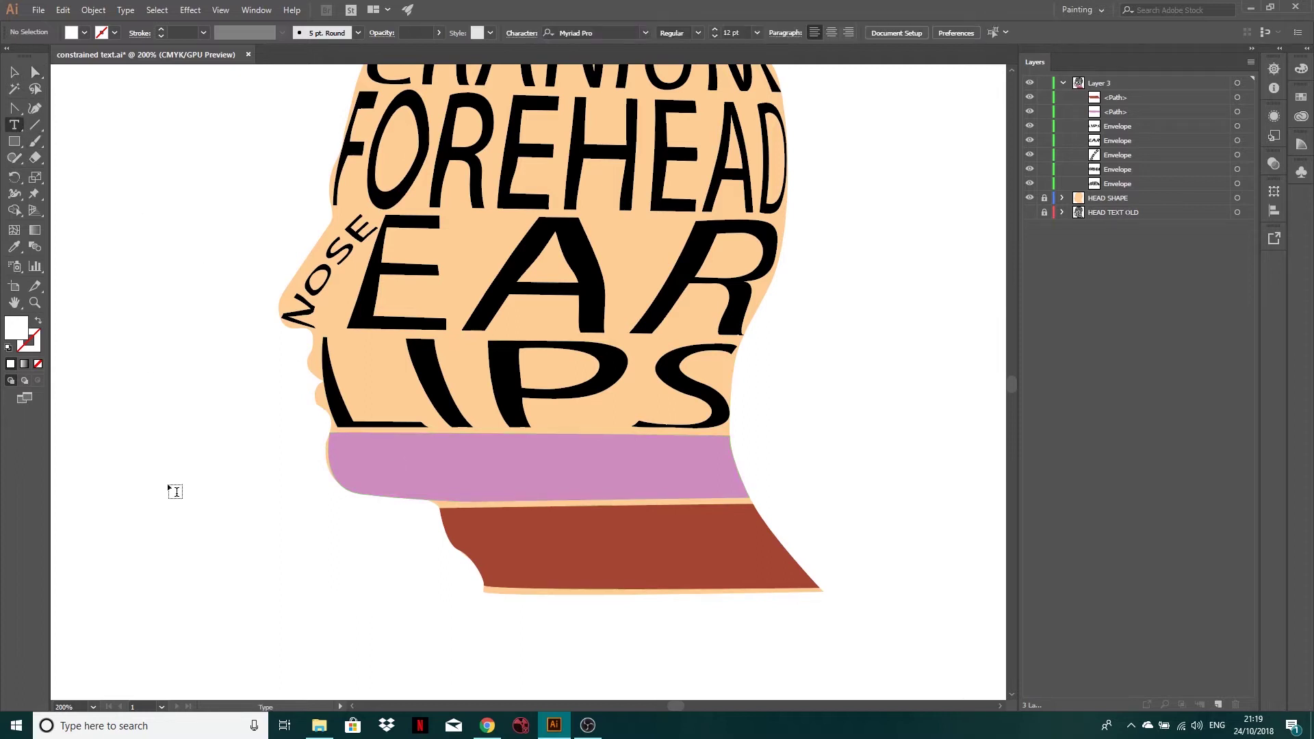
click(133, 483)
text(Chr)
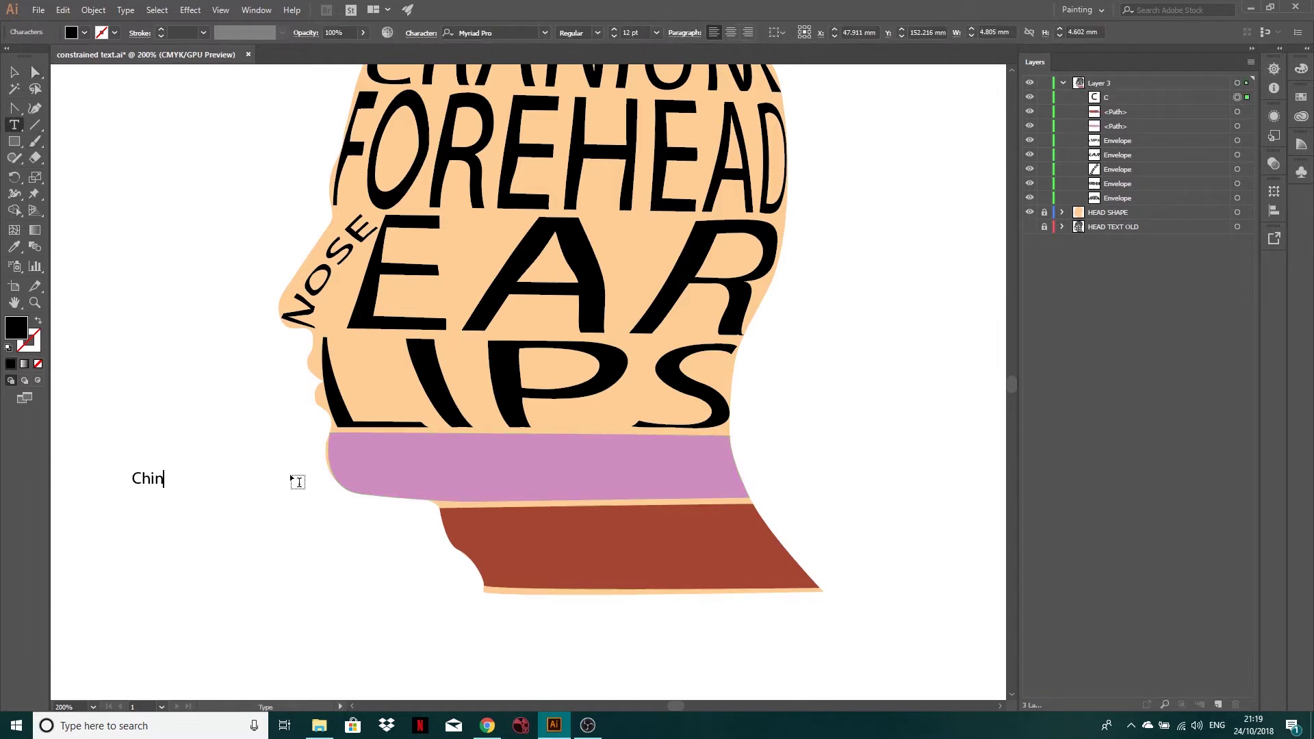
key(BackSpace)
key(BackSpace)
text(HIN)
click(14, 72)
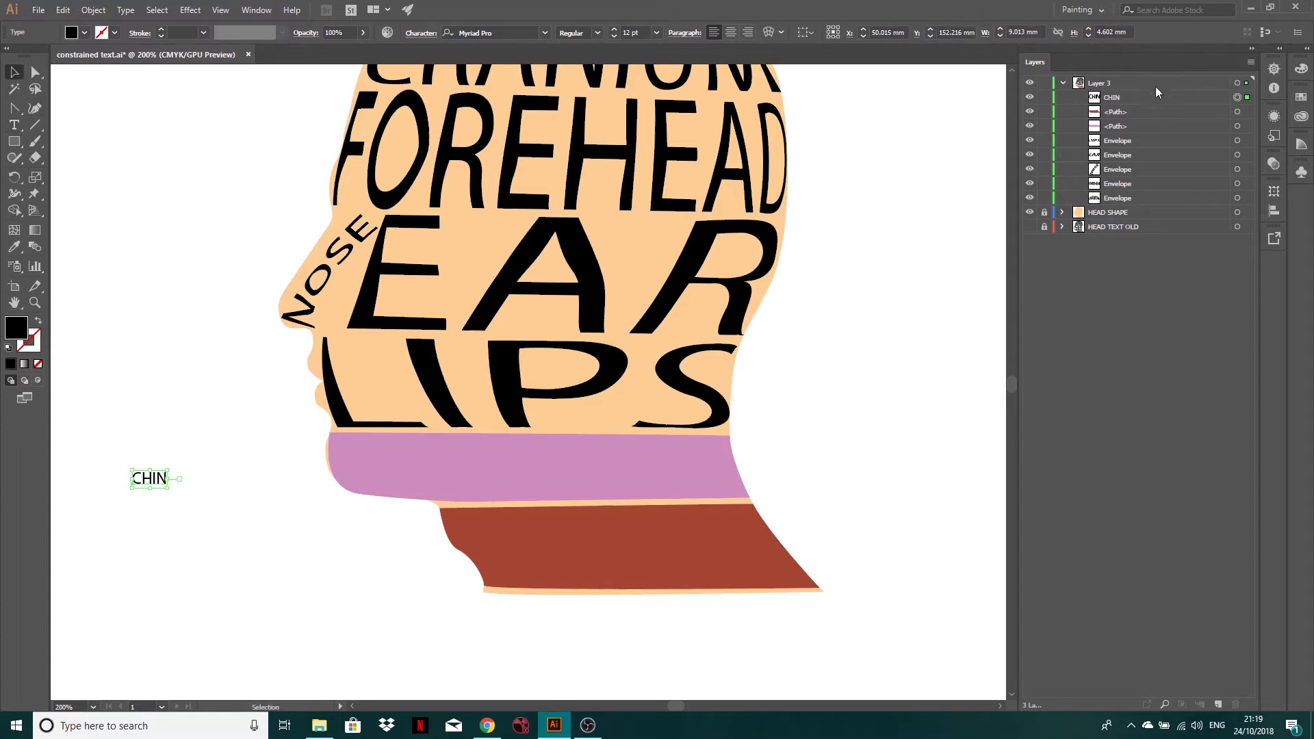
Stack CHIN beneath the bands and select it together with the purple band shape
drag(1114, 100, 1121, 139)
shift+click(1237, 112)
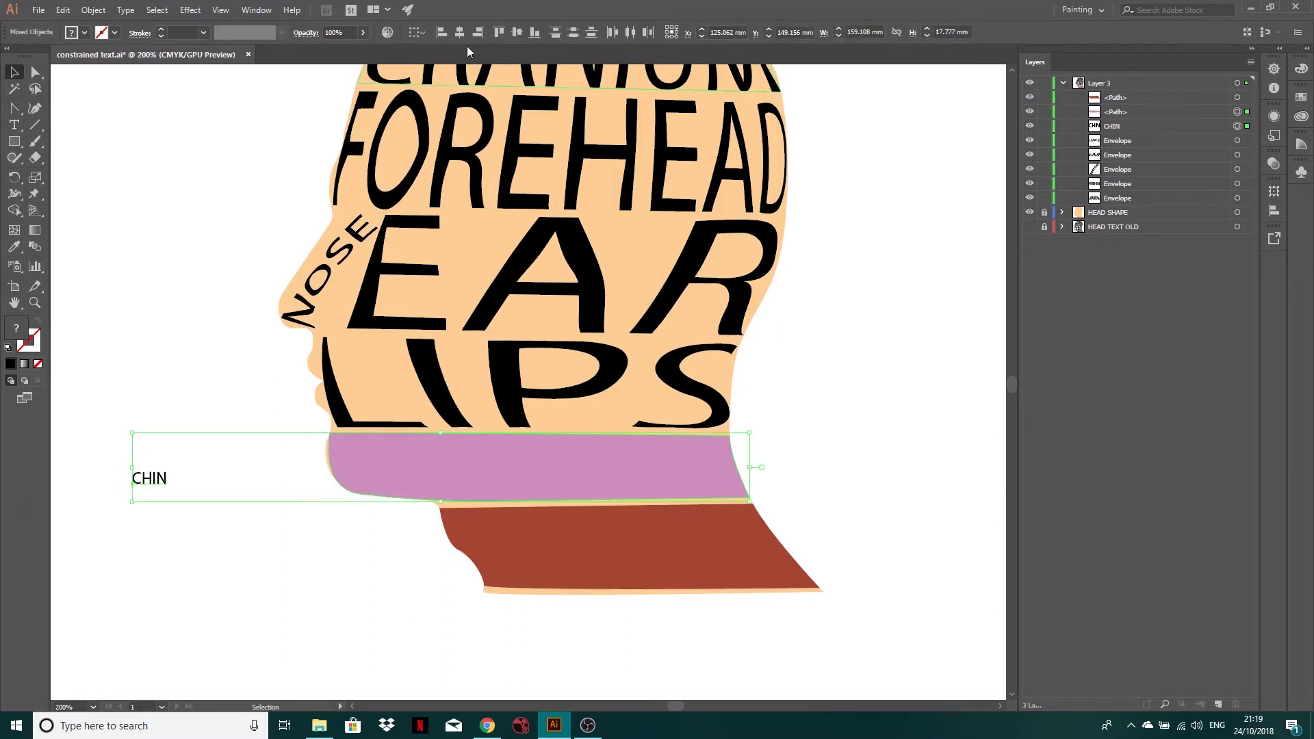
click(106, 9)
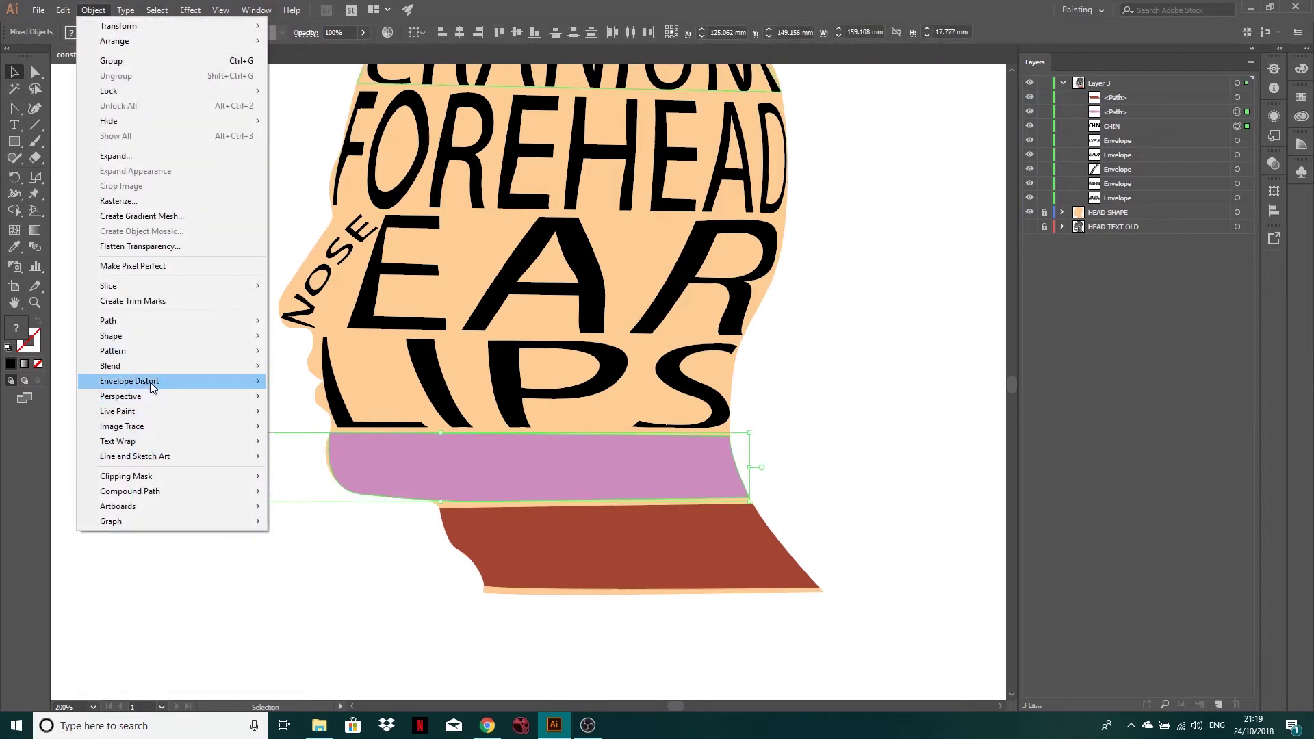
Warp CHIN into the chin band and pull its envelope's left side to hug the chin
mouse_move(167, 381)
click(308, 411)
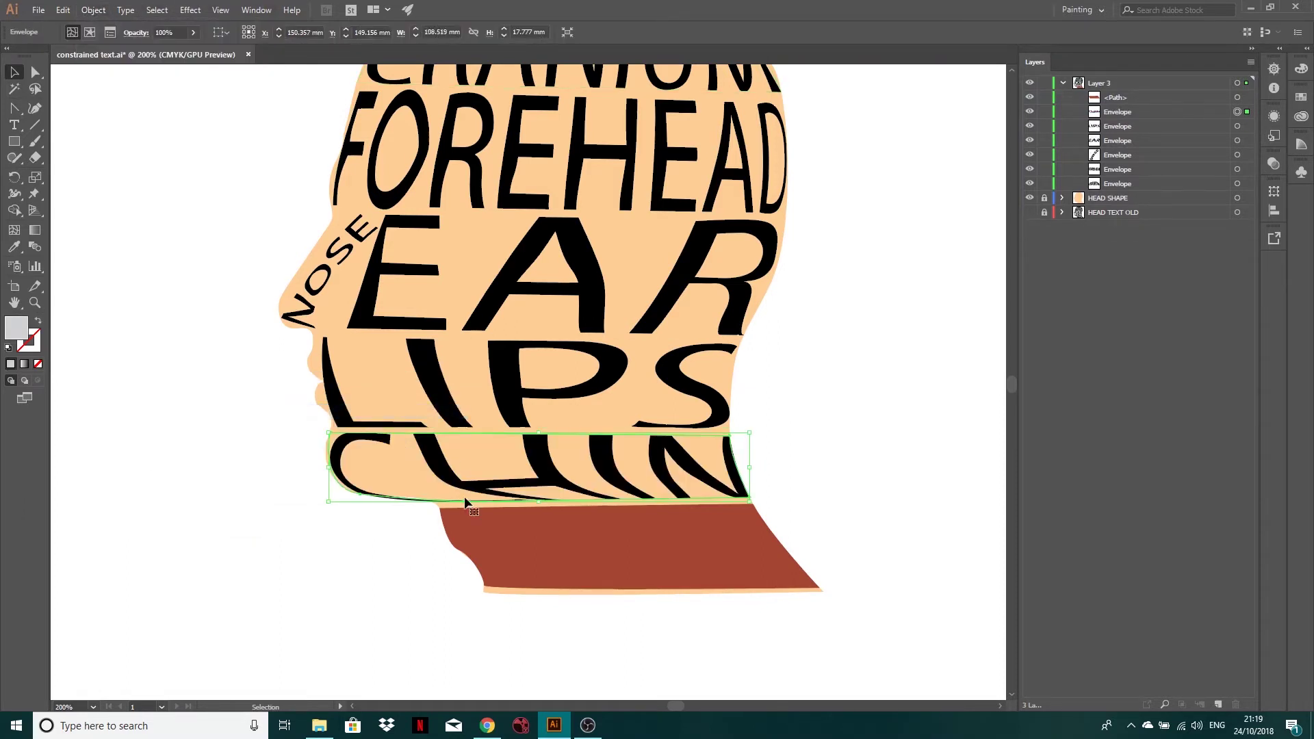
scroll(420, 505, up, 2)
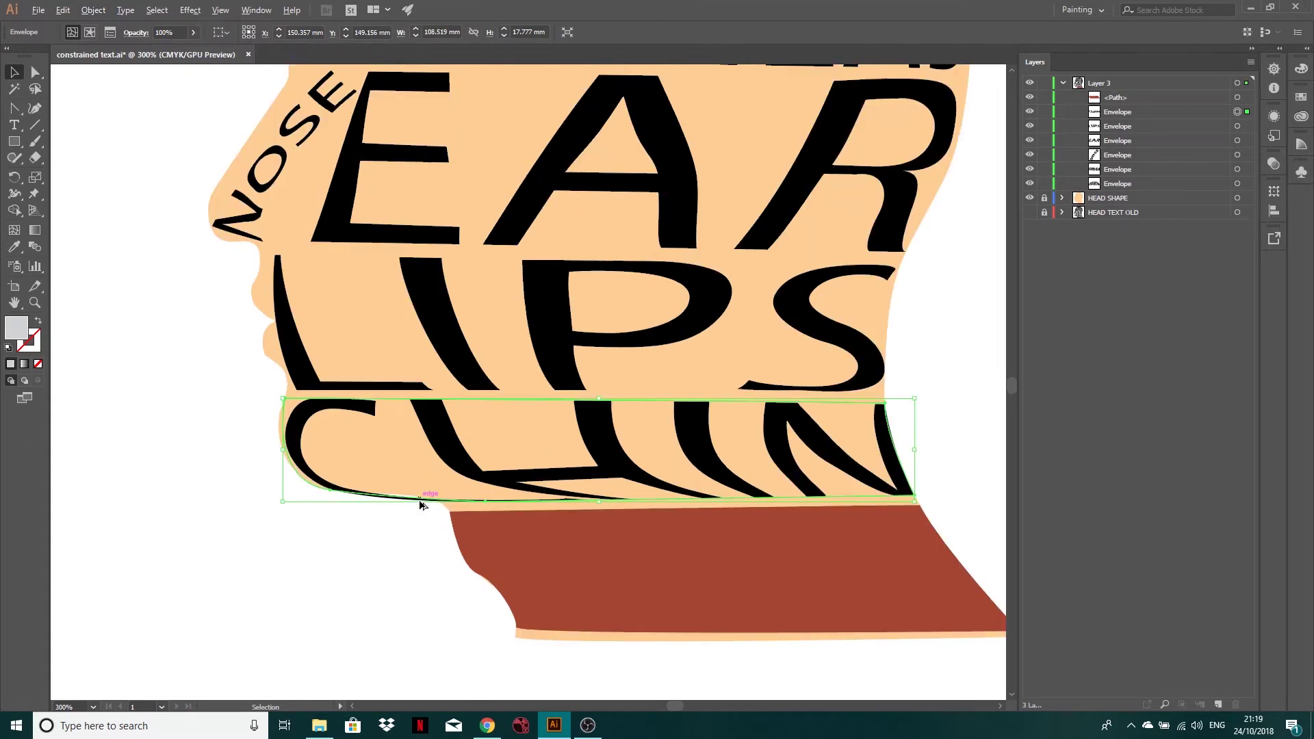
click(36, 71)
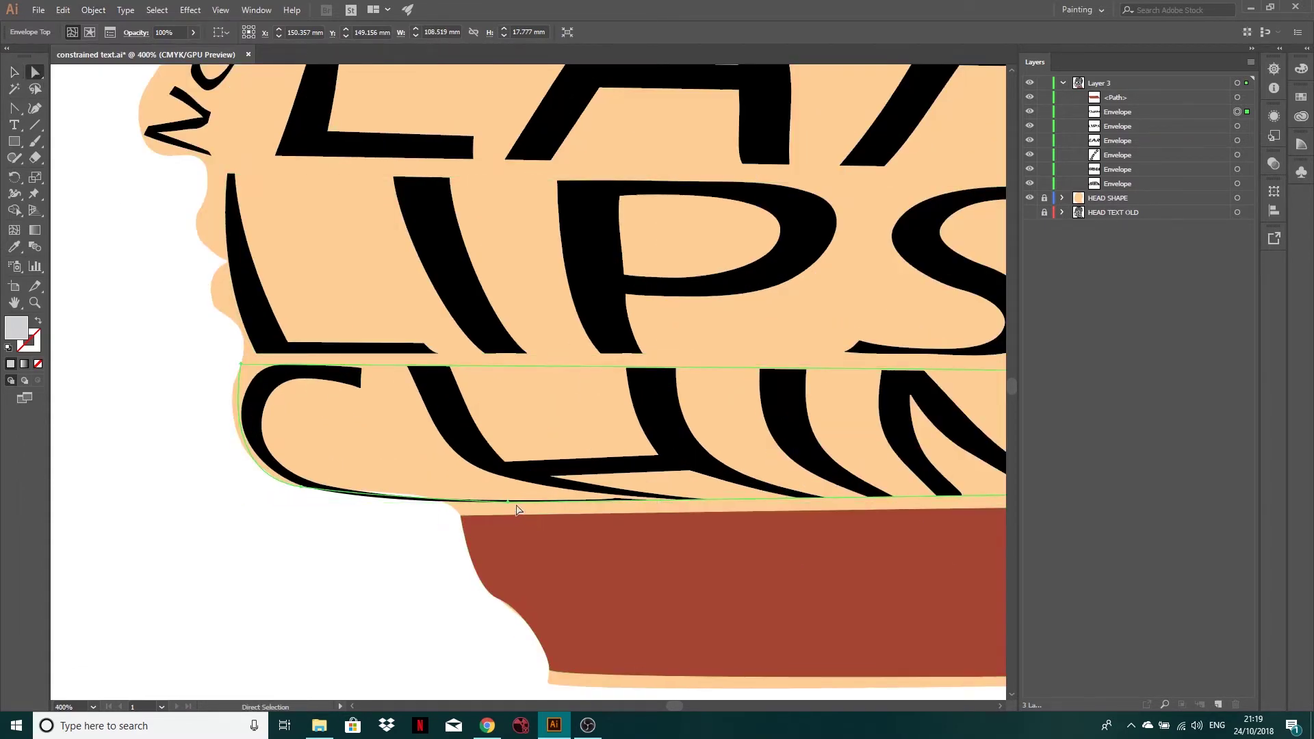
click(471, 499)
mouse_move(470, 496)
mouse_down()
mouse_move(390, 463)
mouse_move(511, 504)
mouse_move(492, 497)
mouse_up()
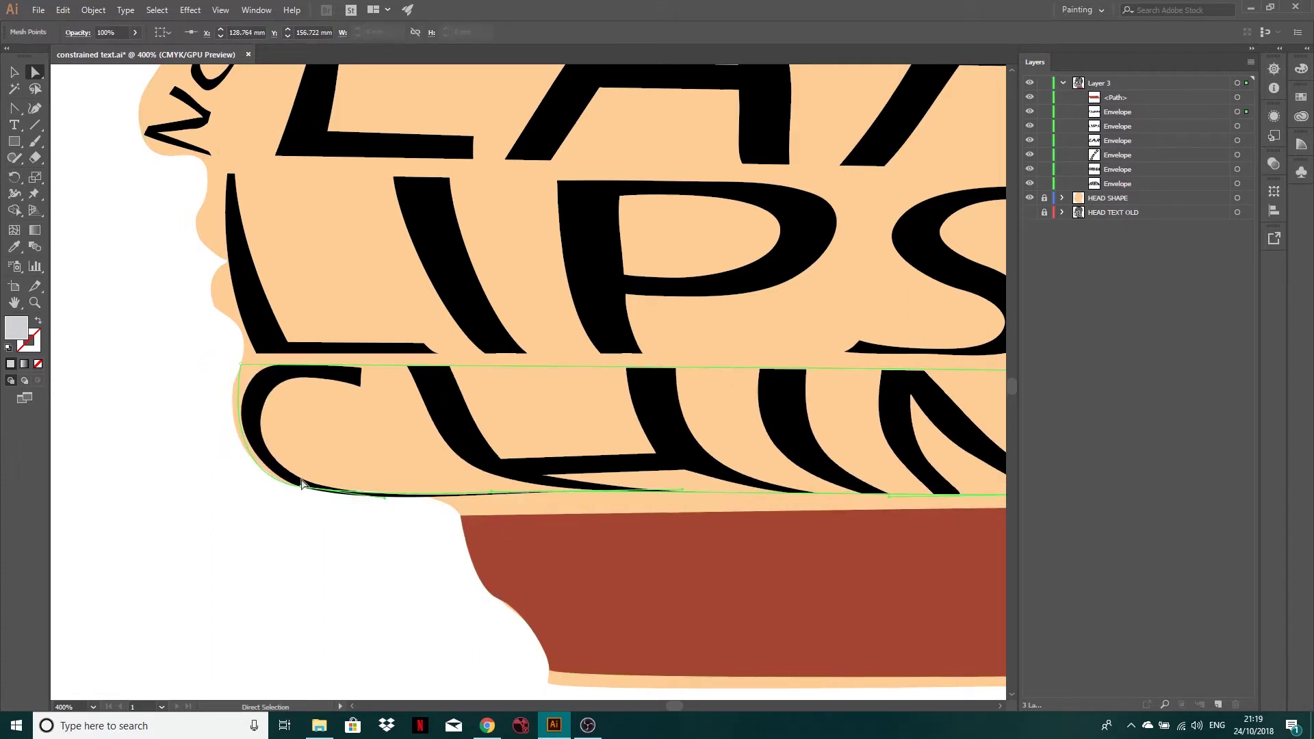
mouse_move(301, 483)
mouse_down()
mouse_move(397, 490)
mouse_move(290, 482)
mouse_up()
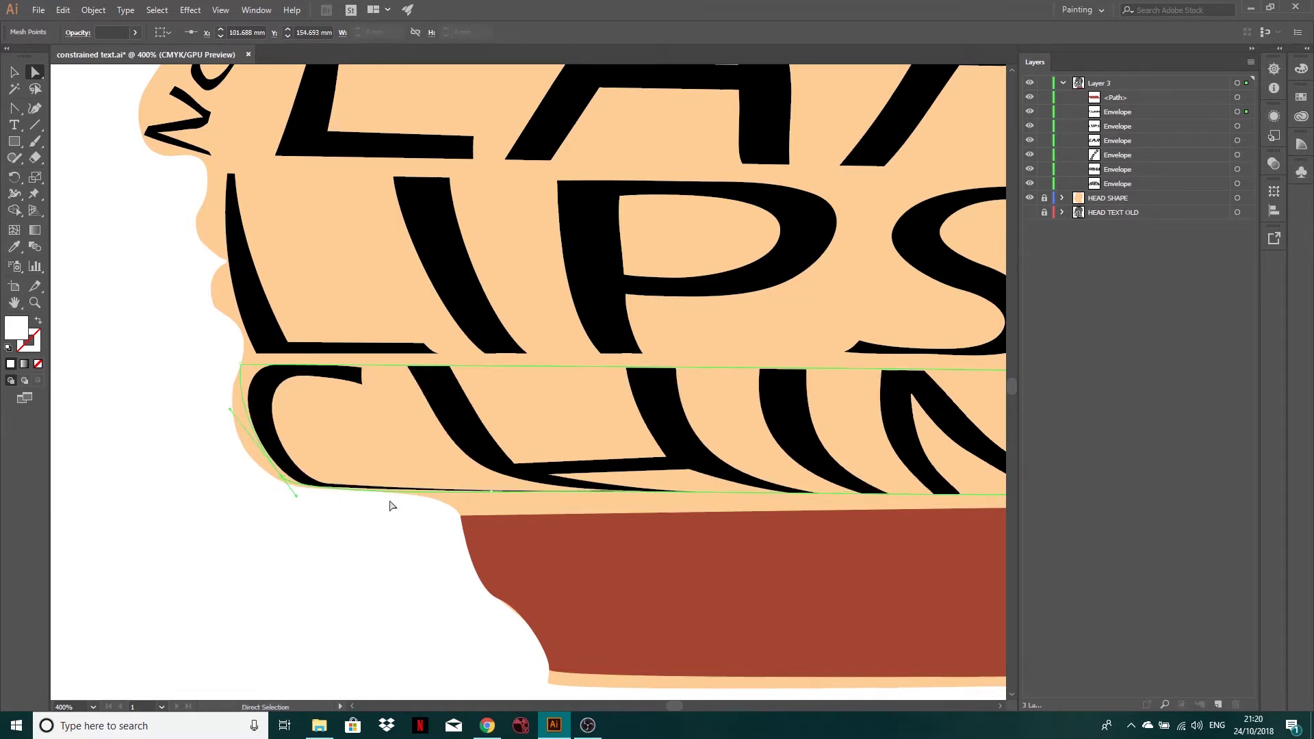
Curve CHIN's lower-left and lower-right envelope corners with the Anchor Point tool
click(505, 499)
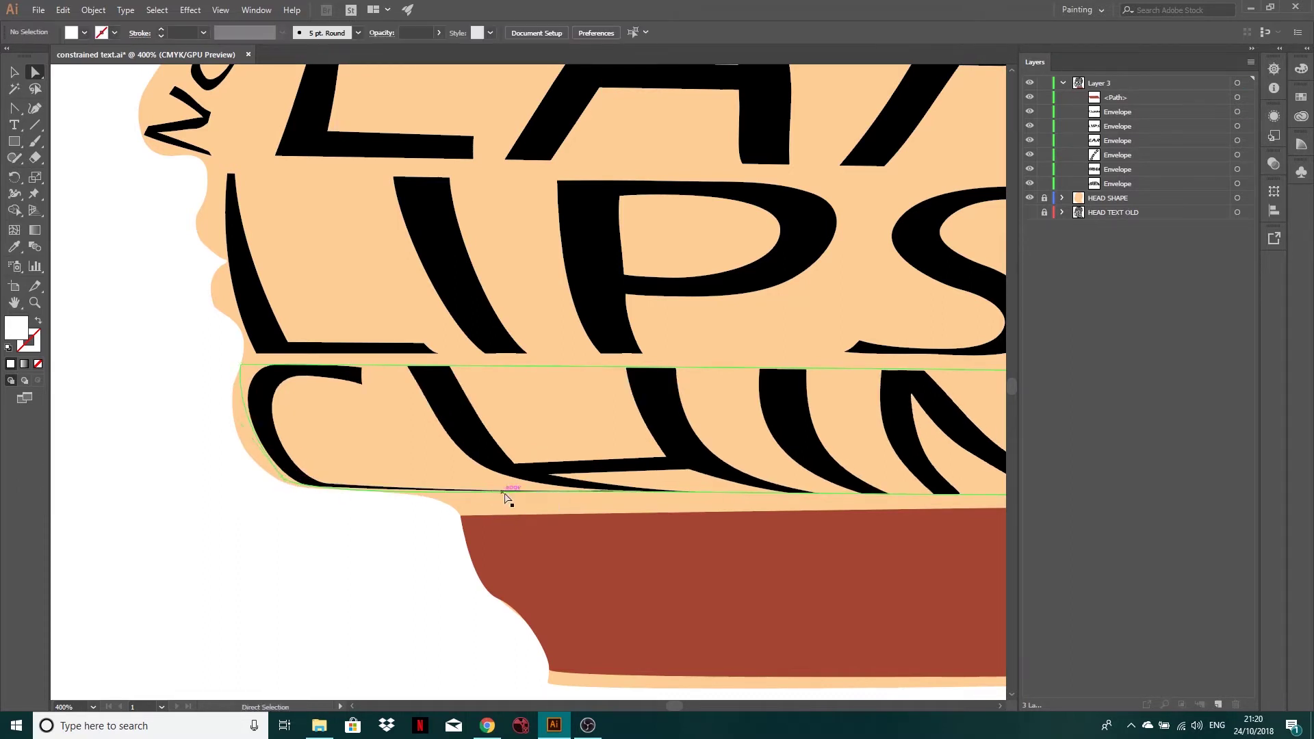
click(286, 484)
click(280, 476)
click(248, 370)
click(14, 110)
drag(288, 479, 303, 484)
scroll(669, 503, right, 5)
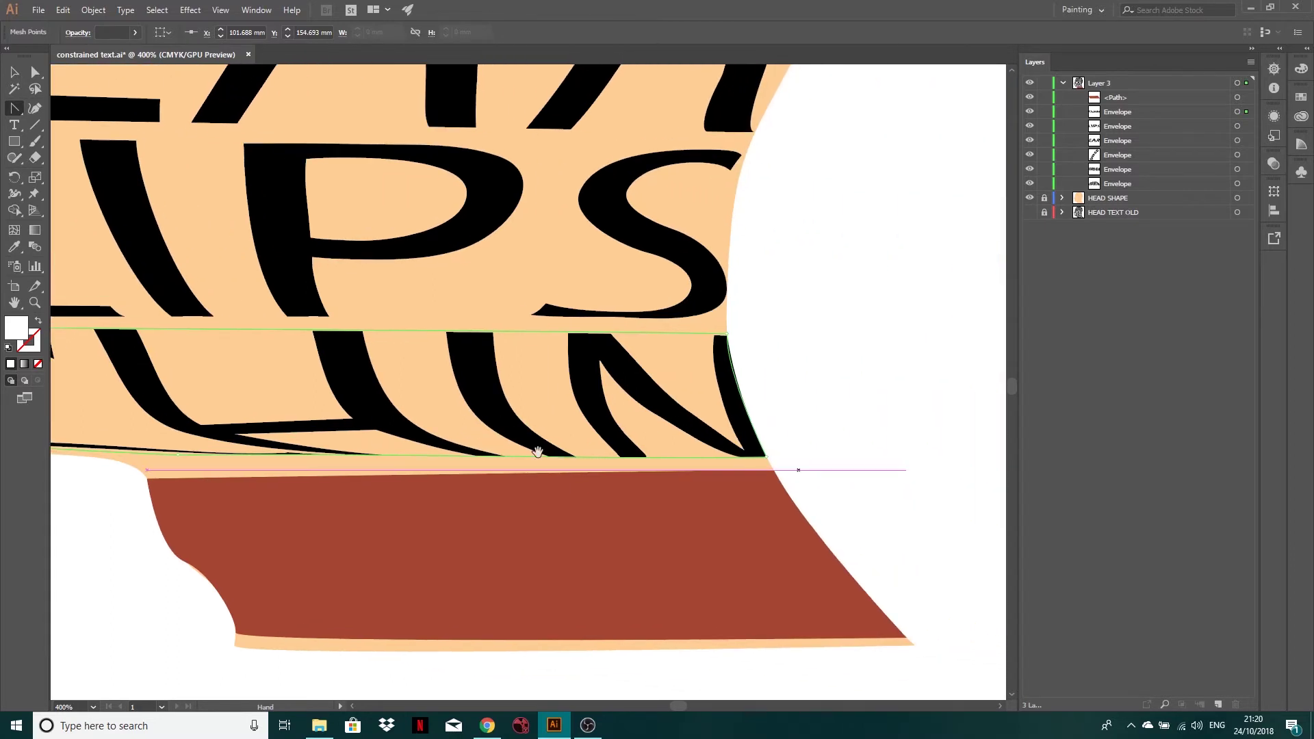
drag(767, 458, 701, 463)
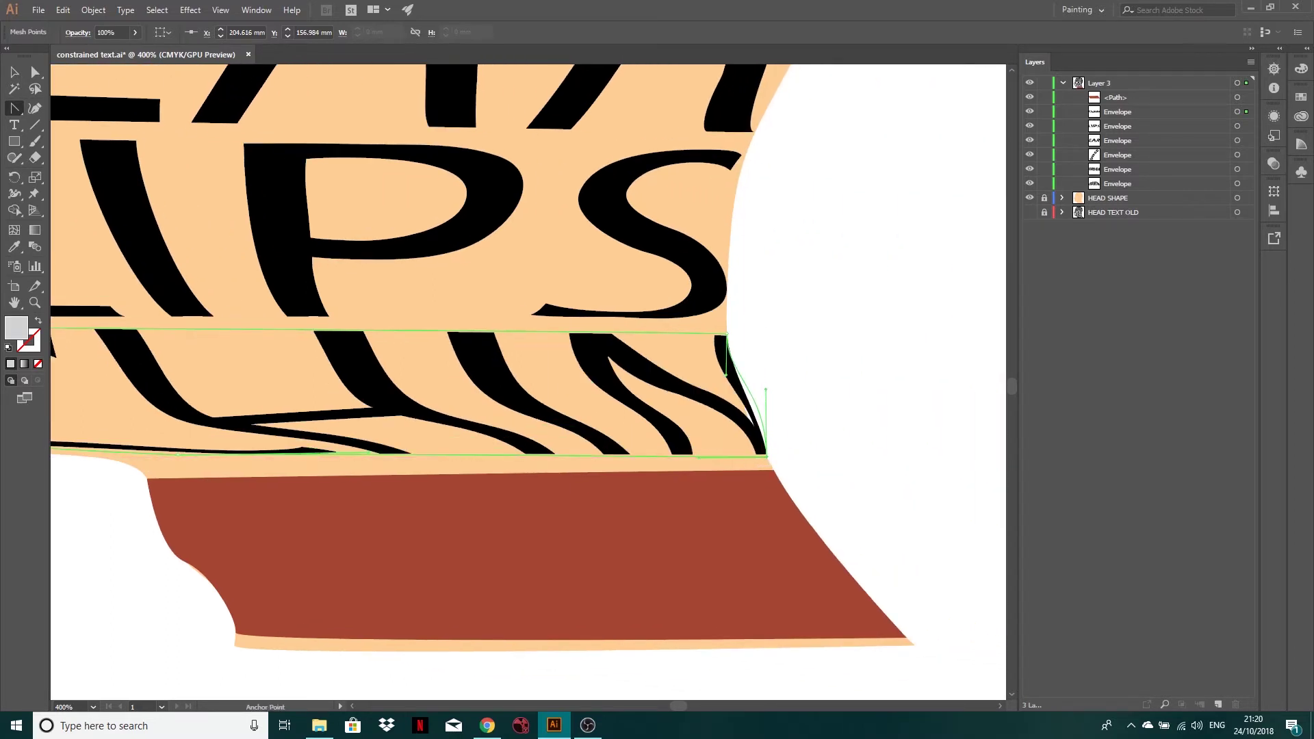
Bend and straighten the lower edge points at CHIN's right end and bottom
click(35, 72)
drag(700, 463, 396, 457)
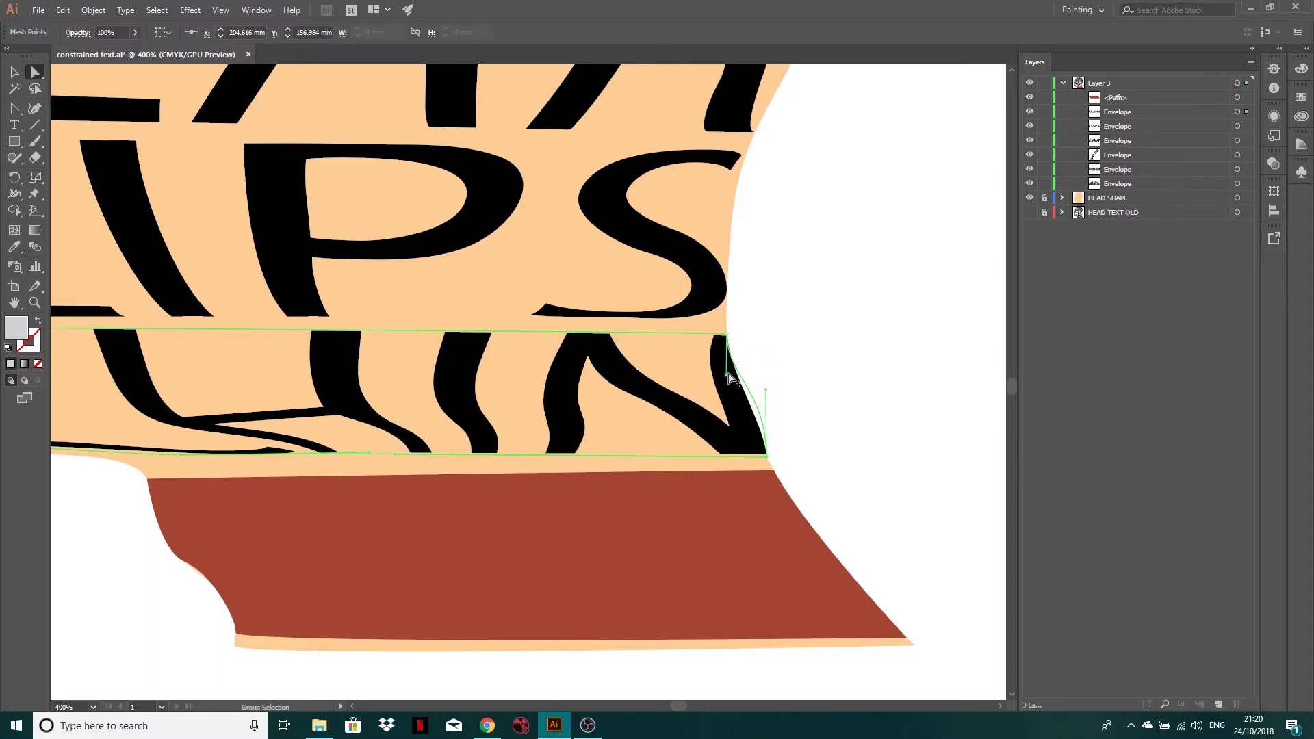
drag(730, 381, 758, 395)
scroll(270, 375, left, 5)
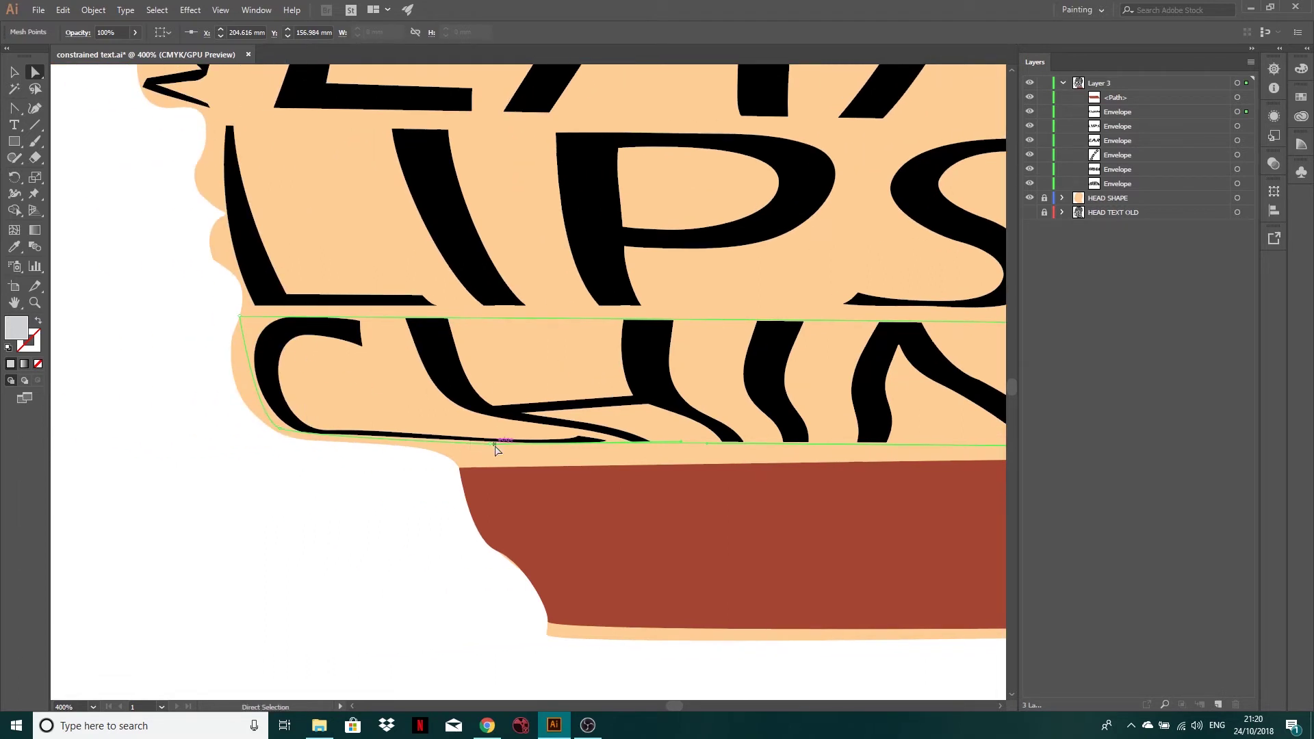
drag(495, 445, 340, 442)
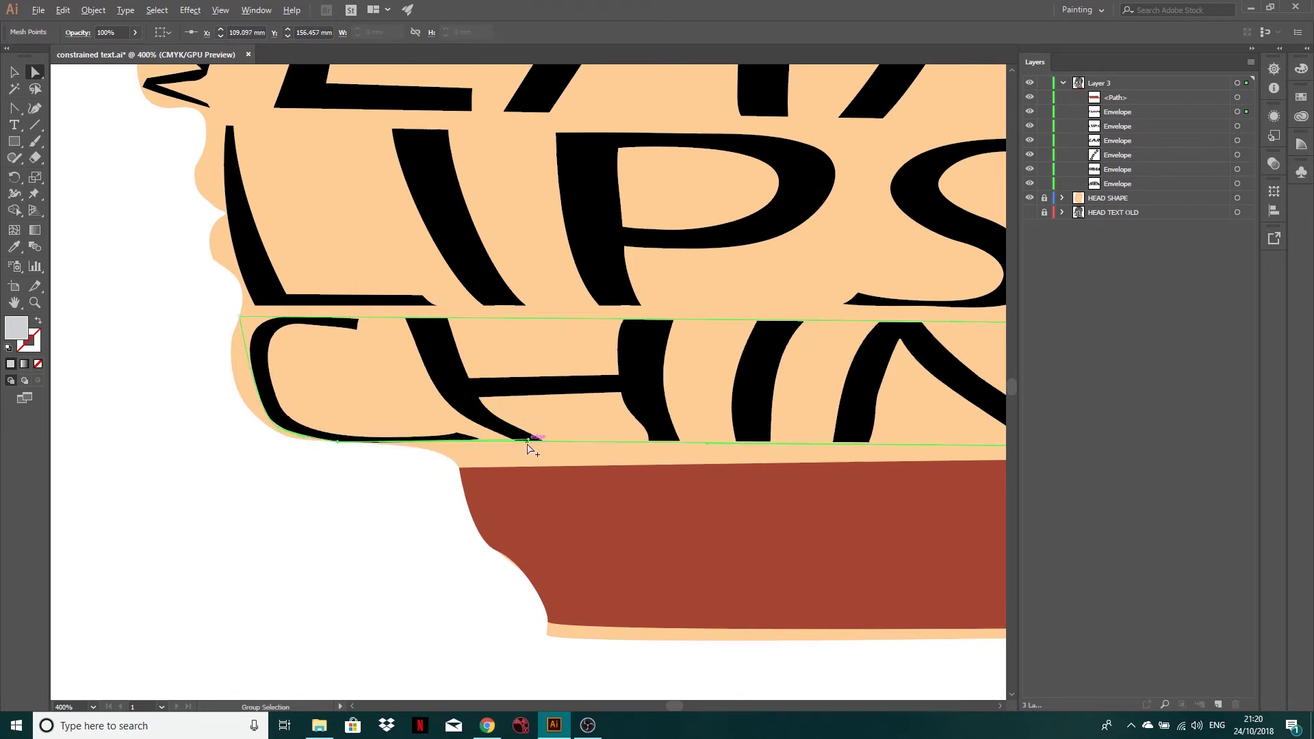
drag(532, 442, 419, 443)
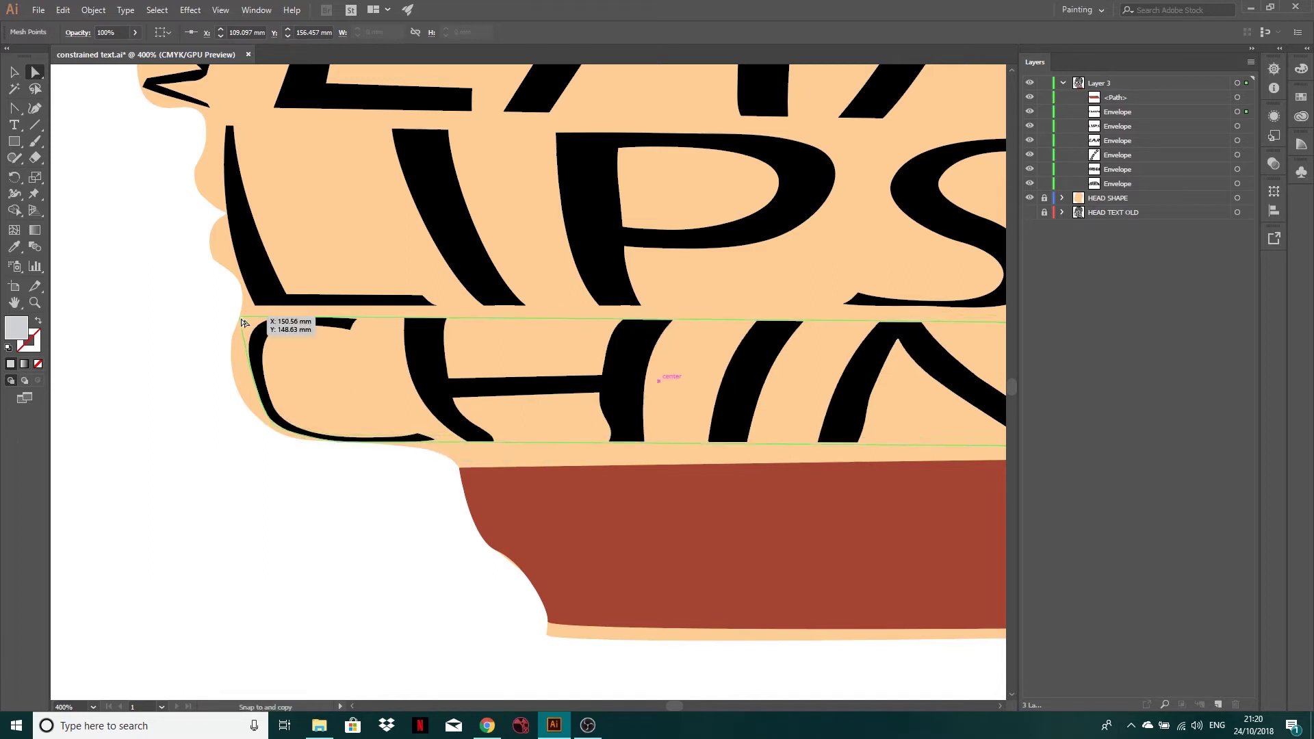
Reshape CHIN's bottom-right corner to follow the jaw, then deselect the warp
click(642, 428)
scroll(653, 414, down, 2)
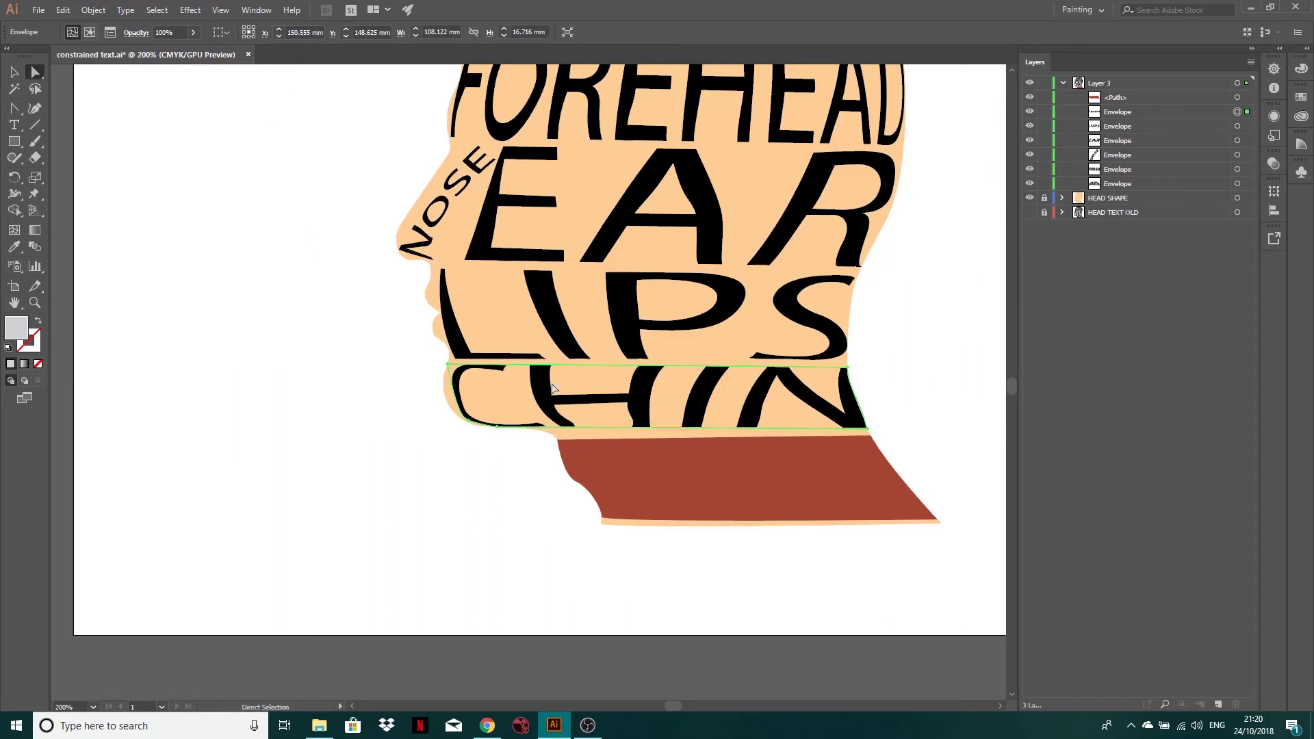
click(867, 429)
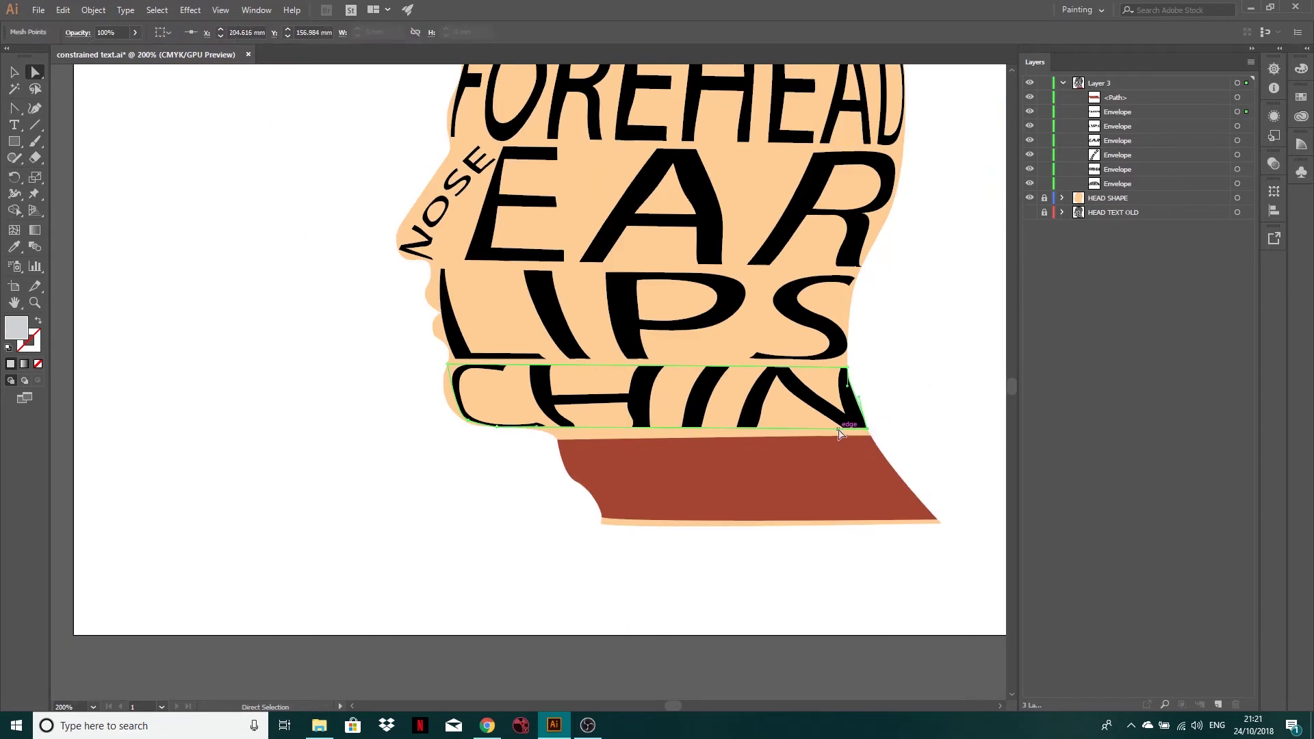
scroll(868, 430, up, 1)
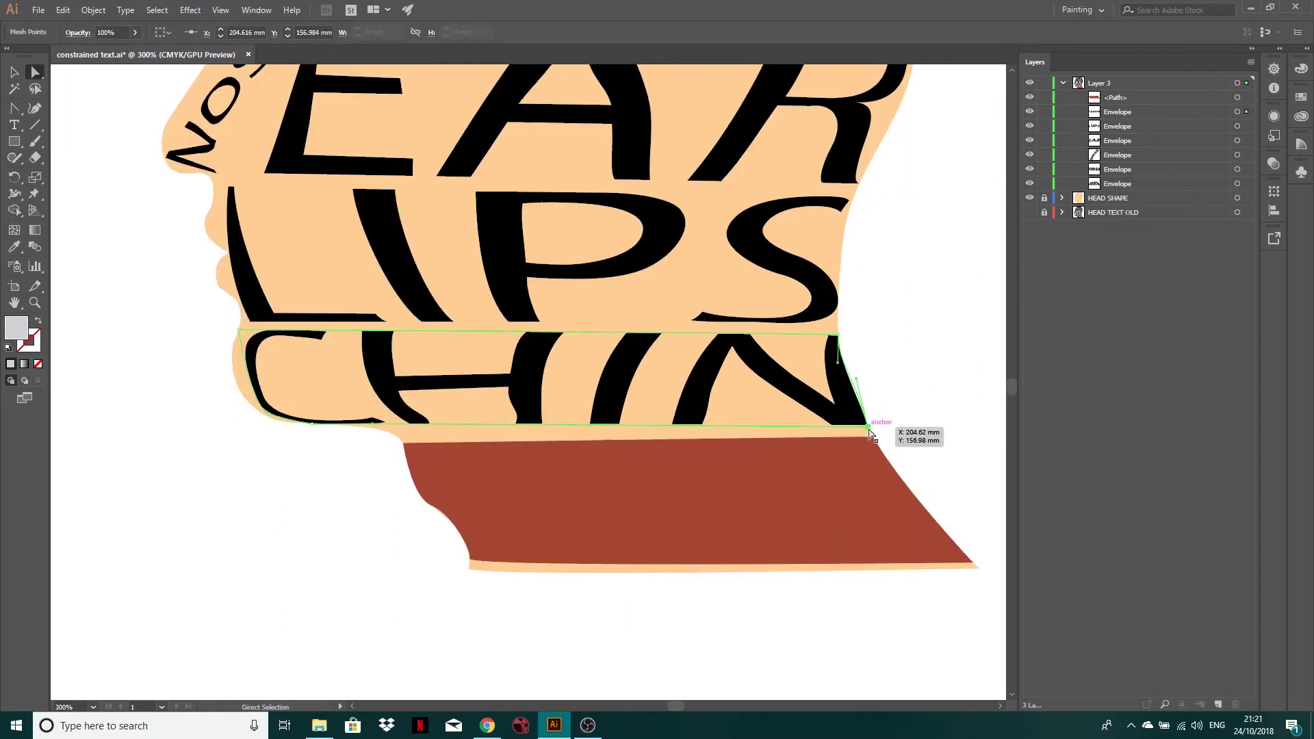
key(shift+c)
drag(869, 425, 852, 428)
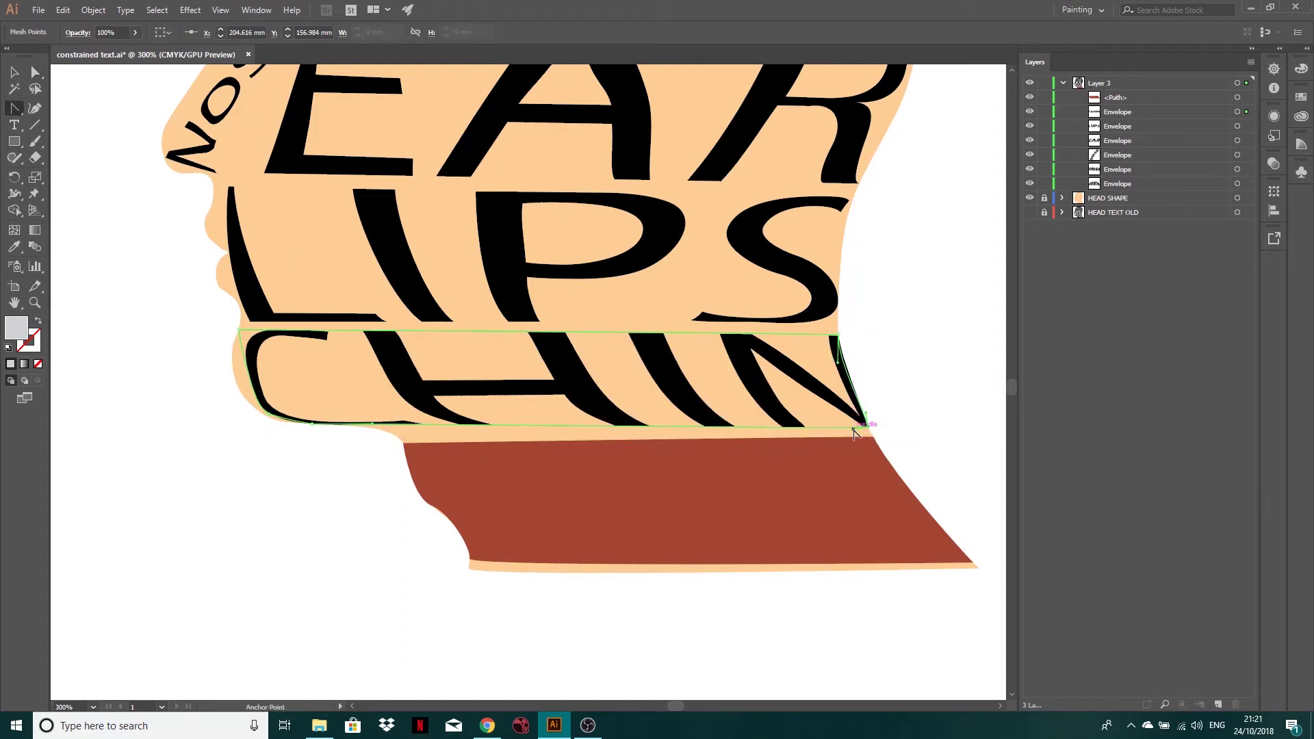
click(17, 77)
click(191, 413)
scroll(318, 438, down, 1)
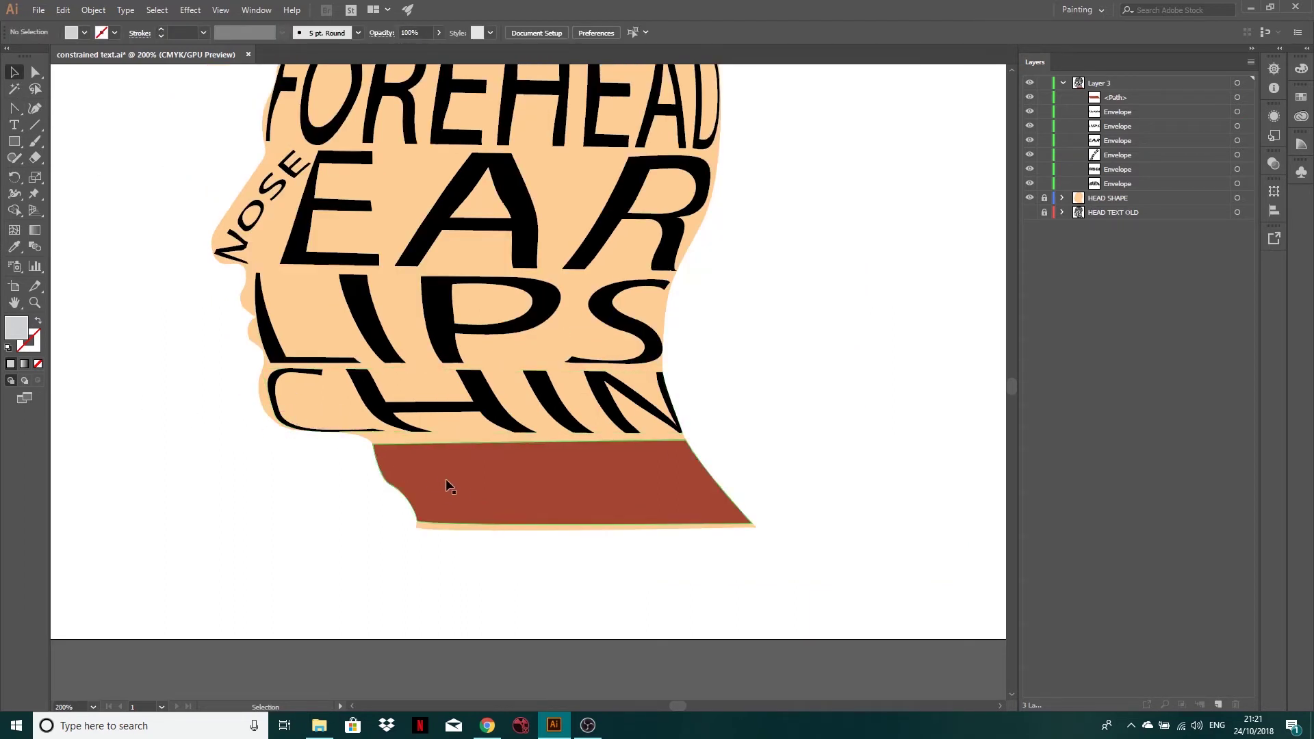
Type the label NECK below the head and place it beneath the neck shape in Layers
click(15, 125)
click(183, 524)
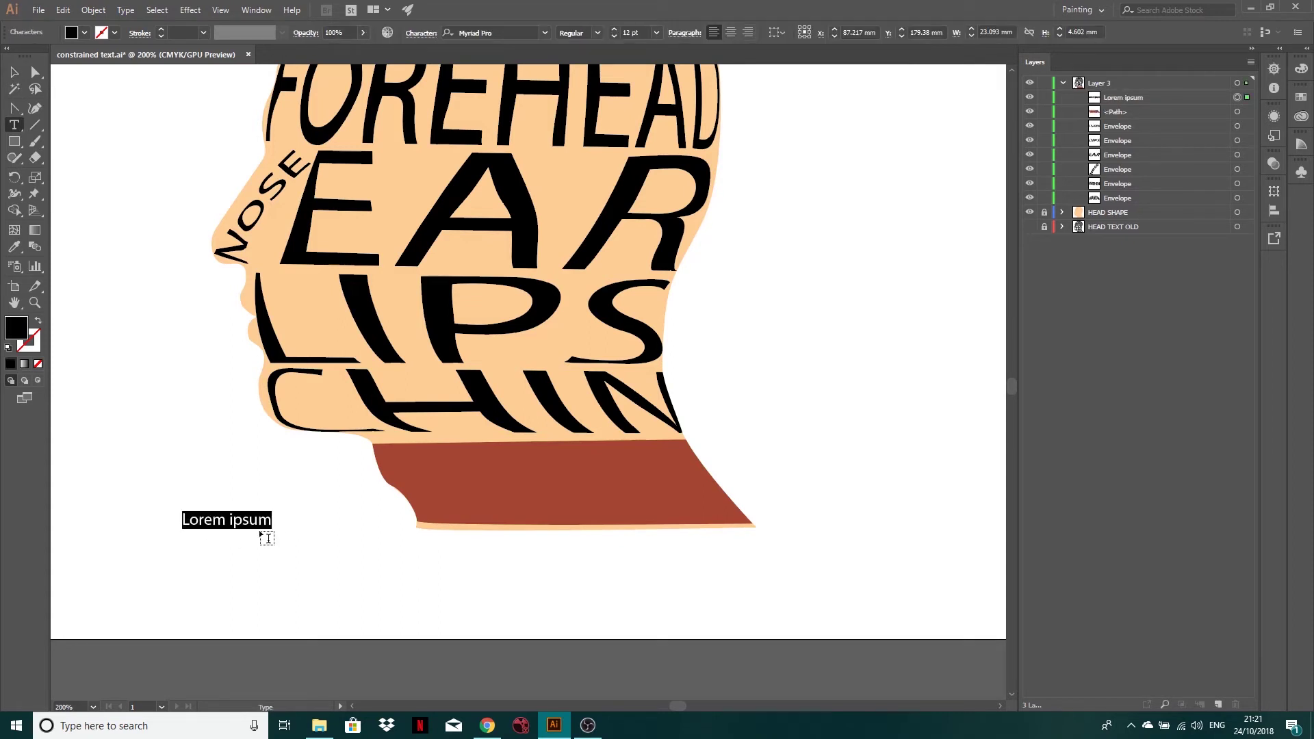
text(NECK)
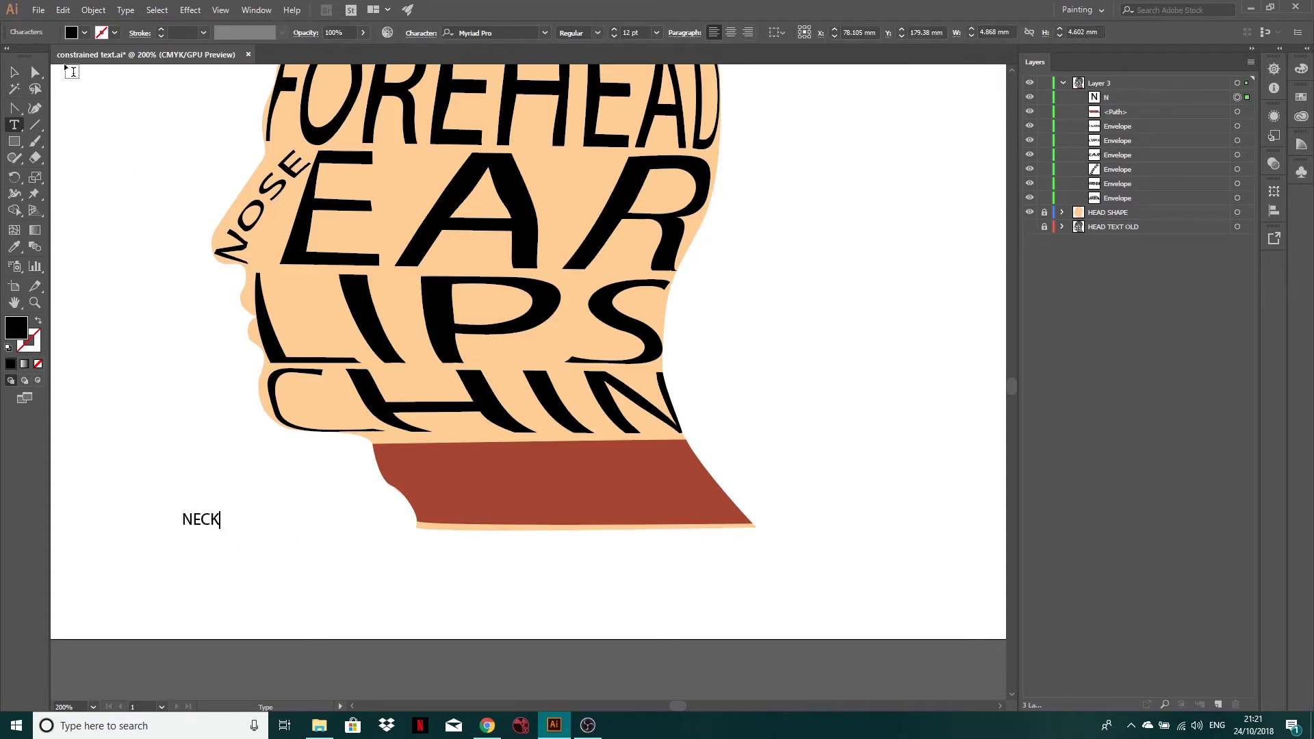
click(15, 72)
drag(1124, 96, 1123, 118)
Warp NECK into the neck shape with Make with Top Object and select a left-edge point
shift+click(1251, 96)
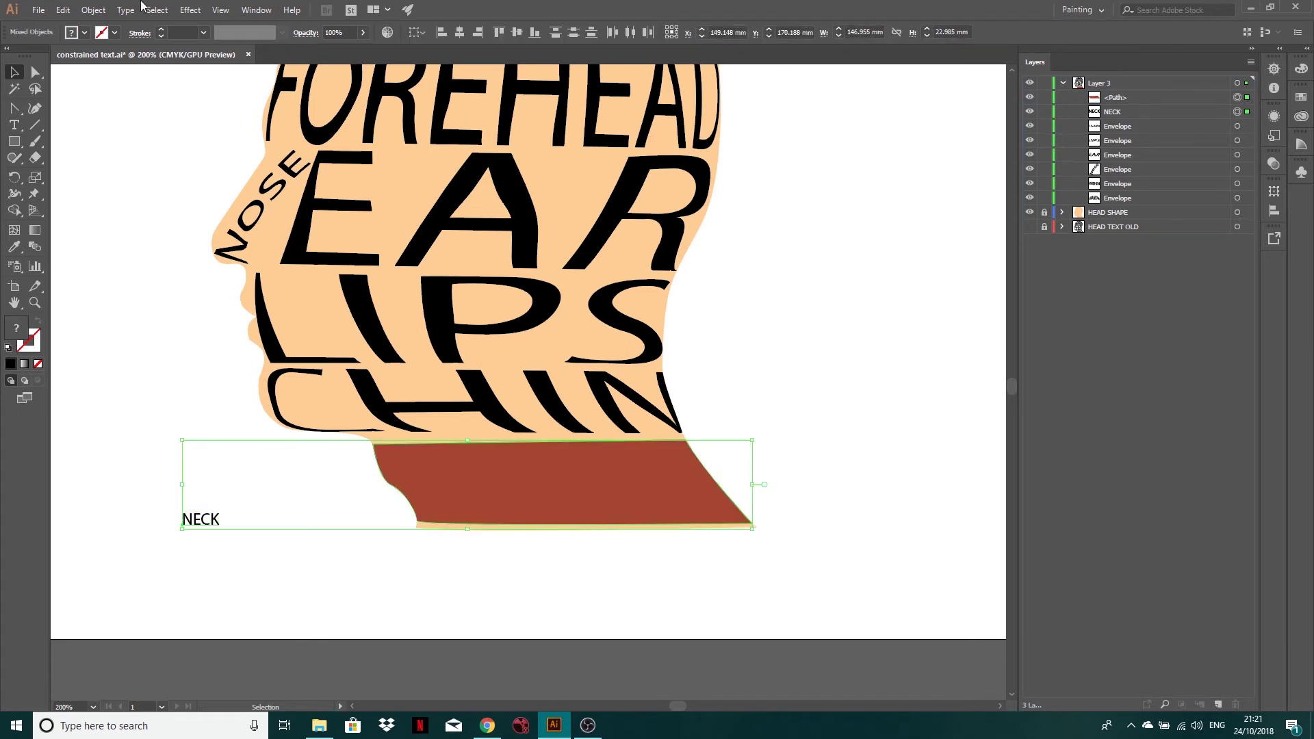
click(96, 11)
mouse_move(159, 382)
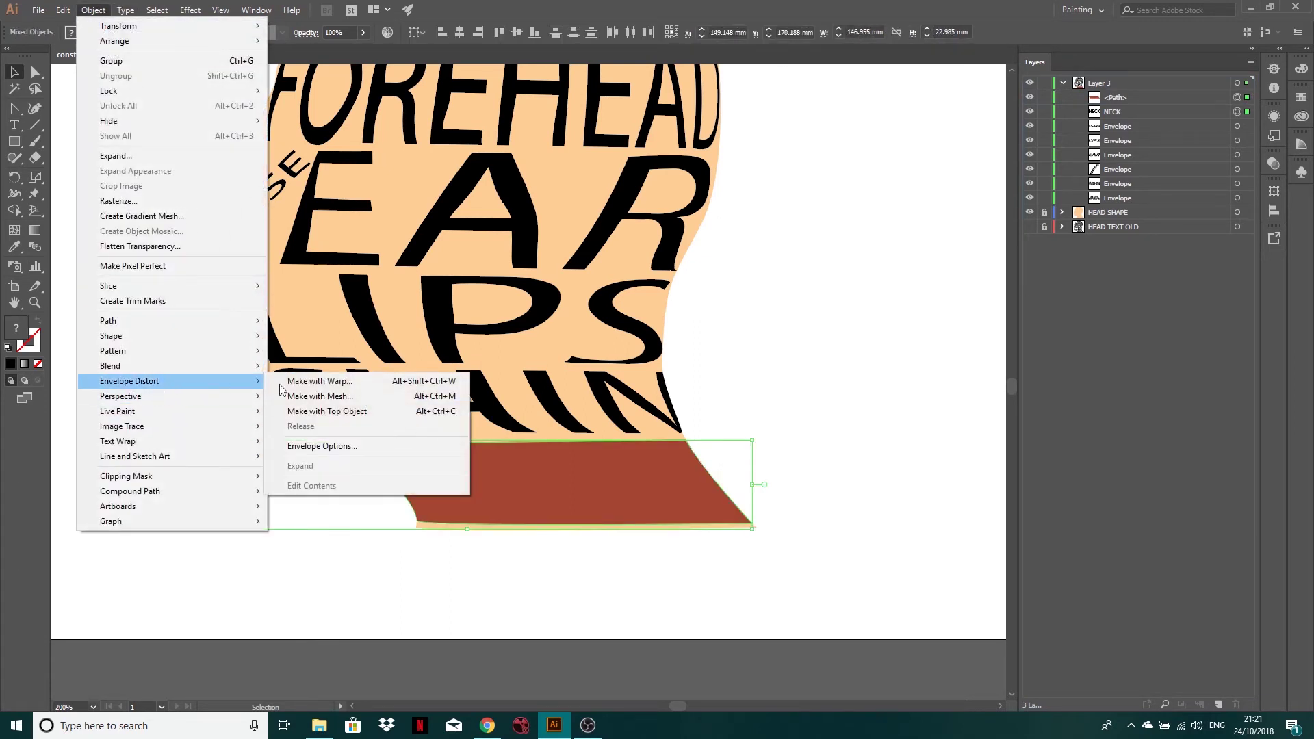
click(327, 411)
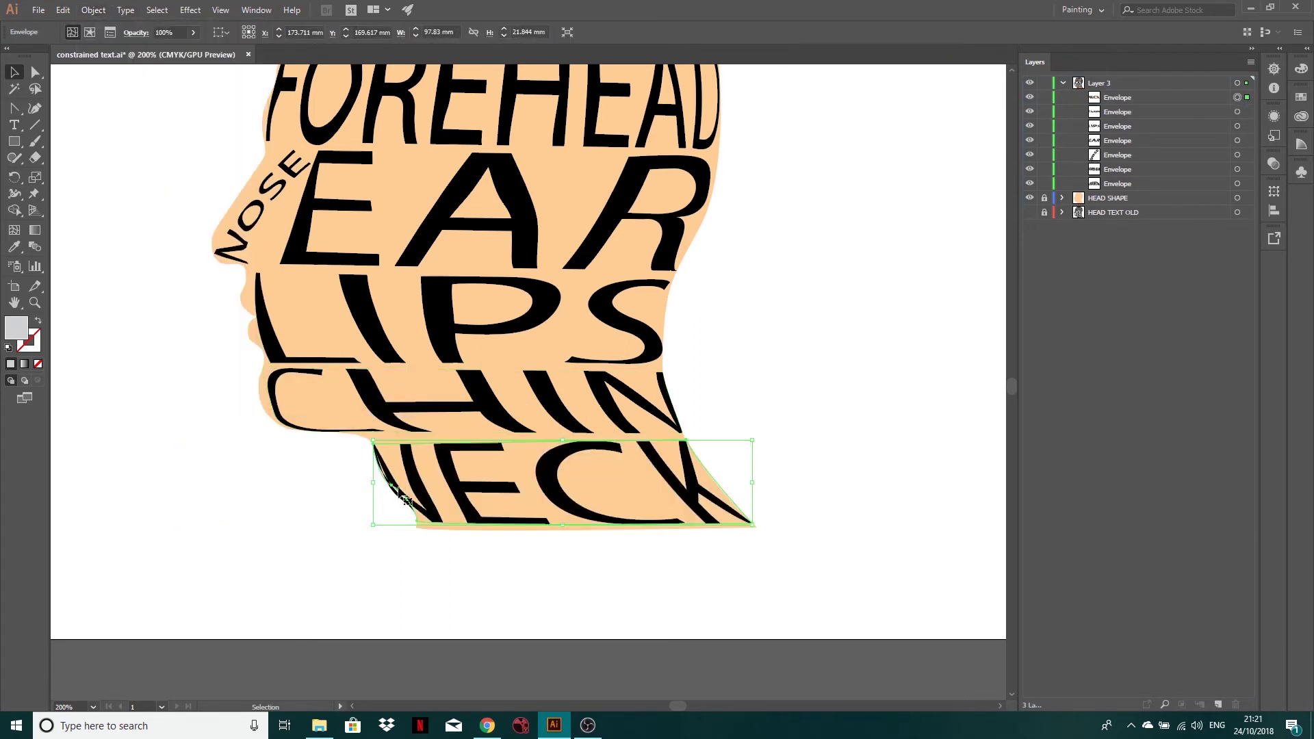
scroll(381, 535, up, 2)
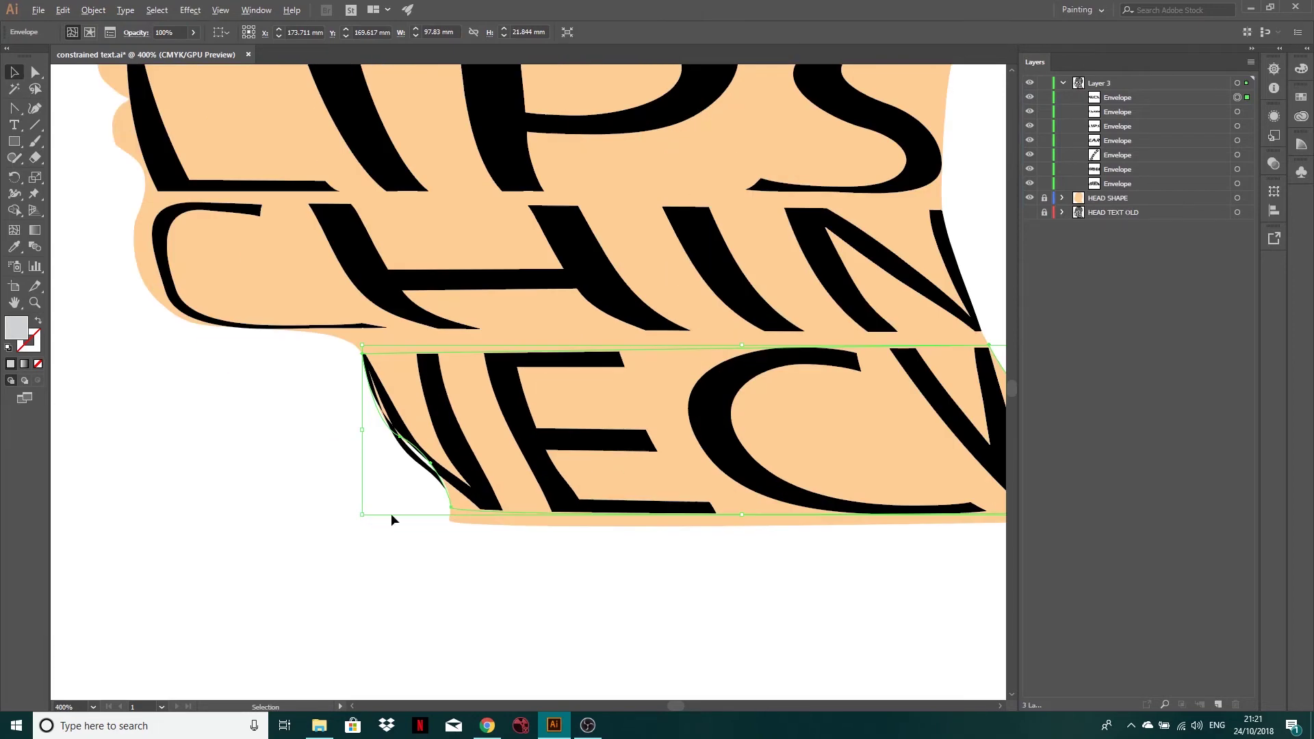
click(36, 72)
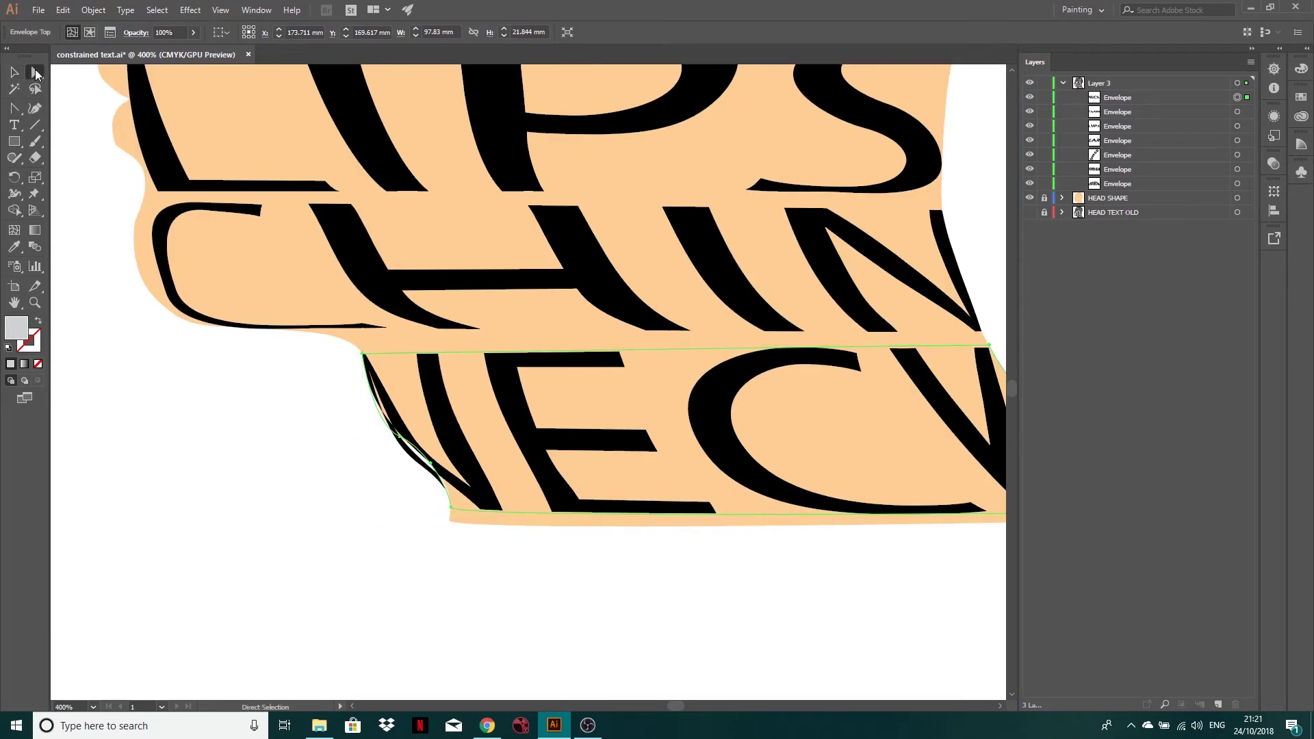
click(412, 447)
Drag NECK's envelope points so its left edge follows the throat outline
drag(411, 445, 403, 434)
mouse_move(363, 351)
mouse_down()
mouse_move(385, 346)
mouse_move(343, 345)
mouse_move(364, 353)
mouse_up()
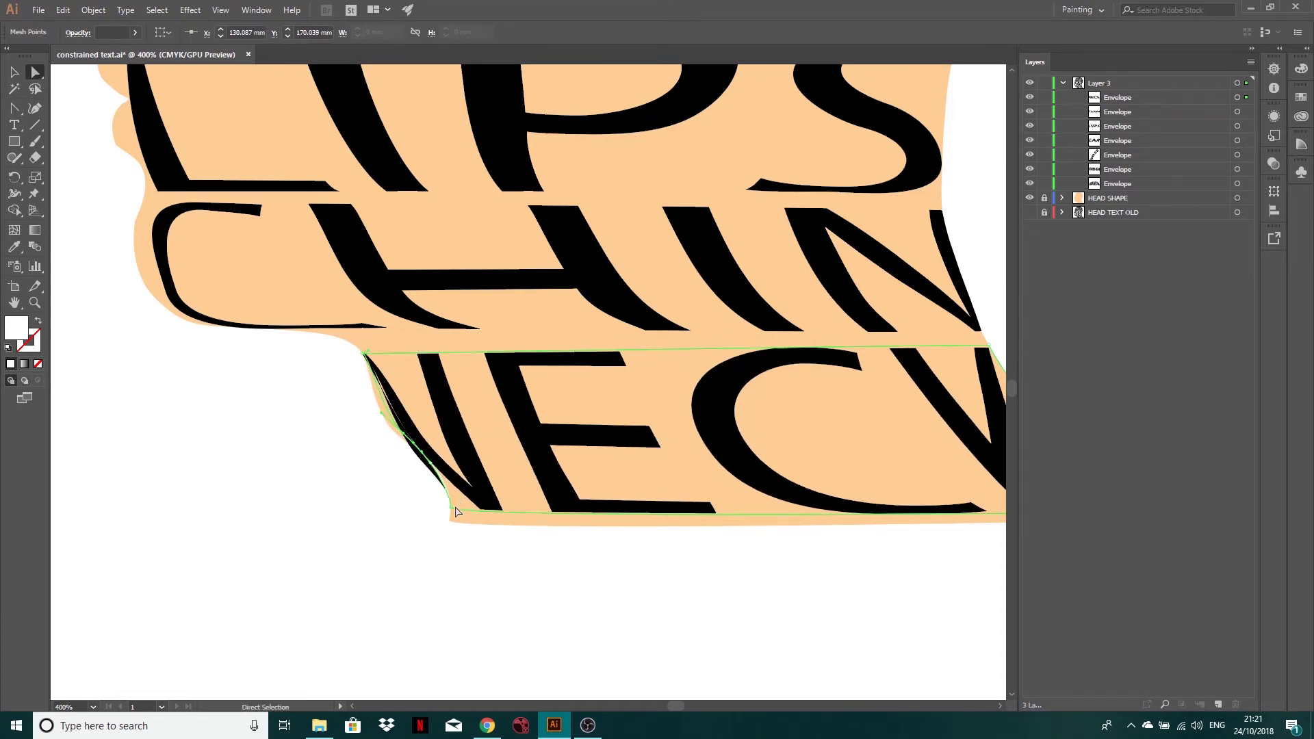
drag(456, 511, 455, 526)
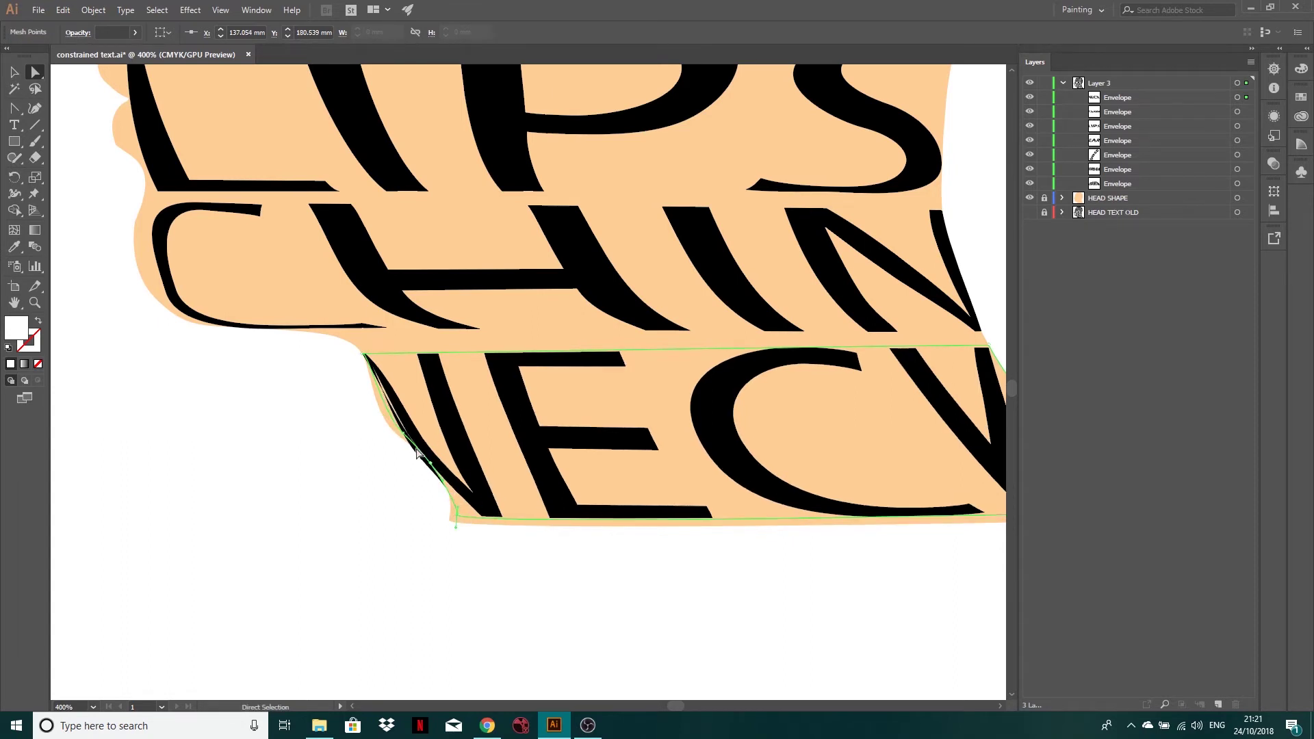
drag(410, 446, 401, 430)
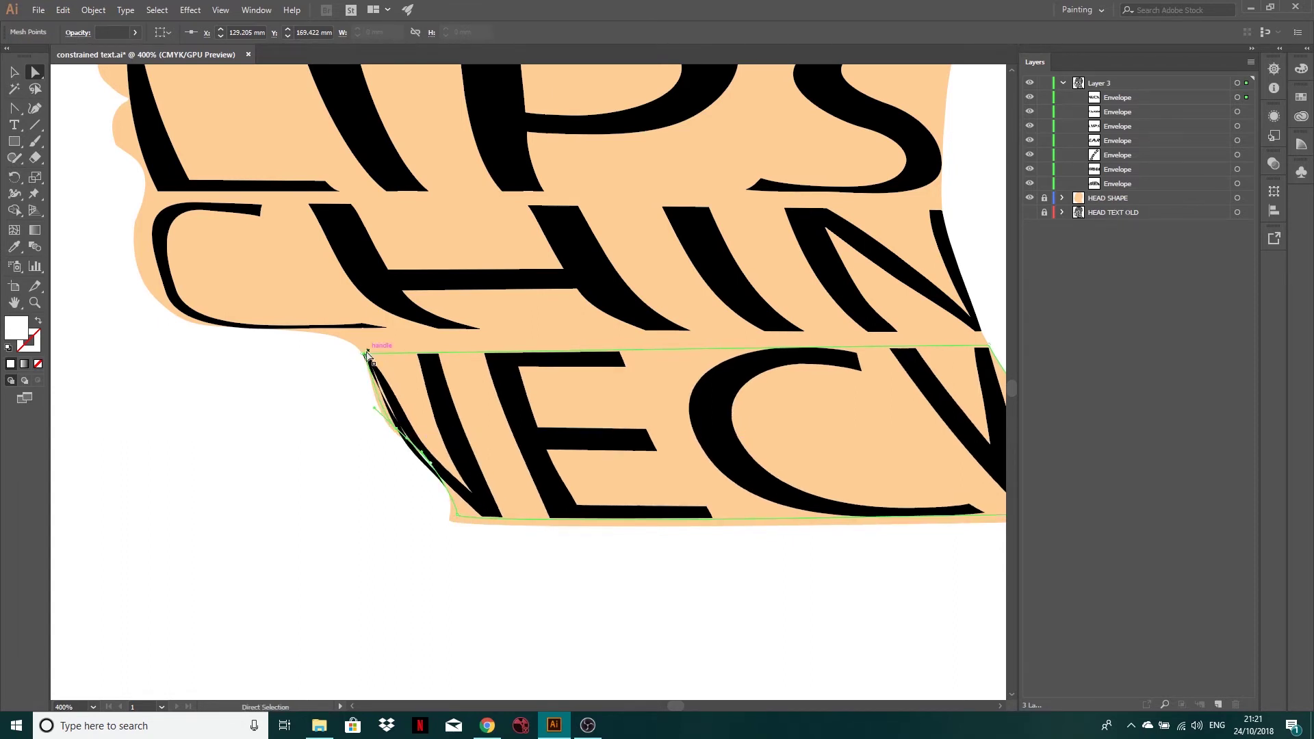
mouse_move(368, 353)
mouse_down()
mouse_move(384, 352)
mouse_move(364, 376)
mouse_move(375, 351)
mouse_up()
mouse_move(406, 438)
mouse_down()
mouse_move(413, 457)
mouse_move(400, 428)
mouse_move(406, 442)
mouse_up()
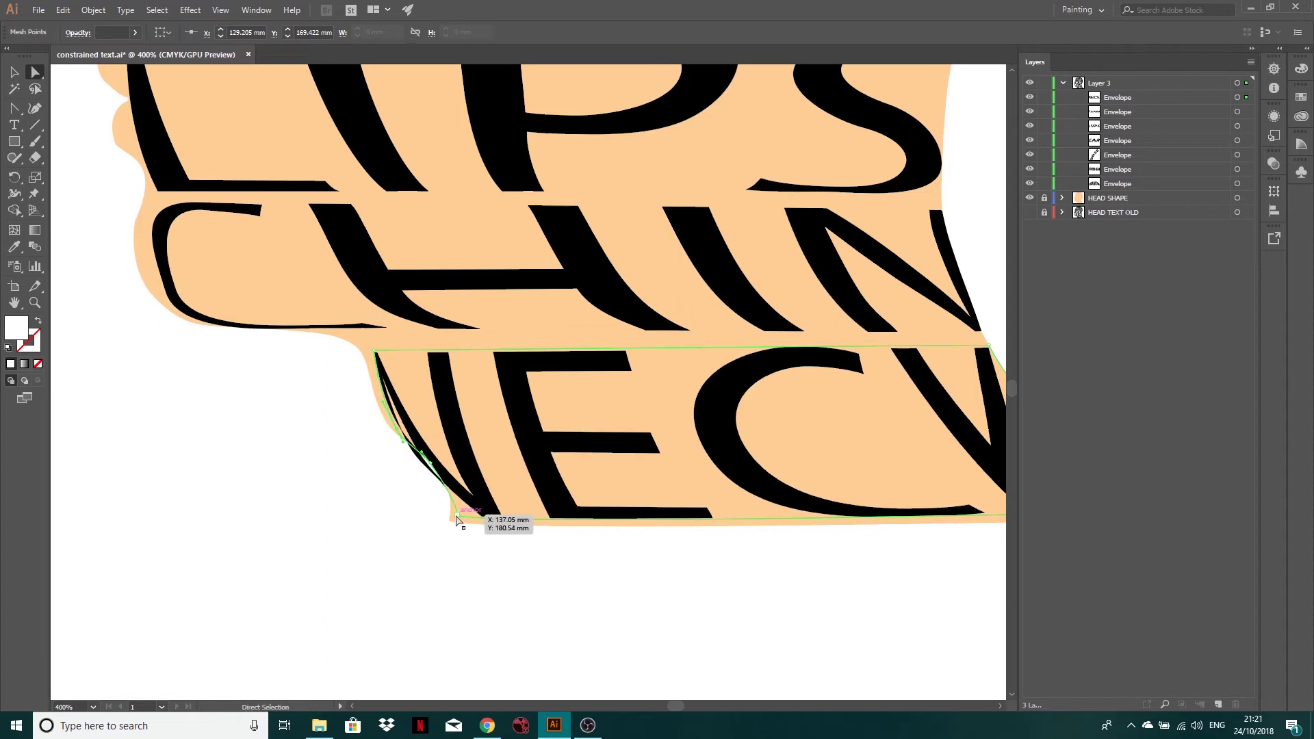
drag(455, 520, 530, 534)
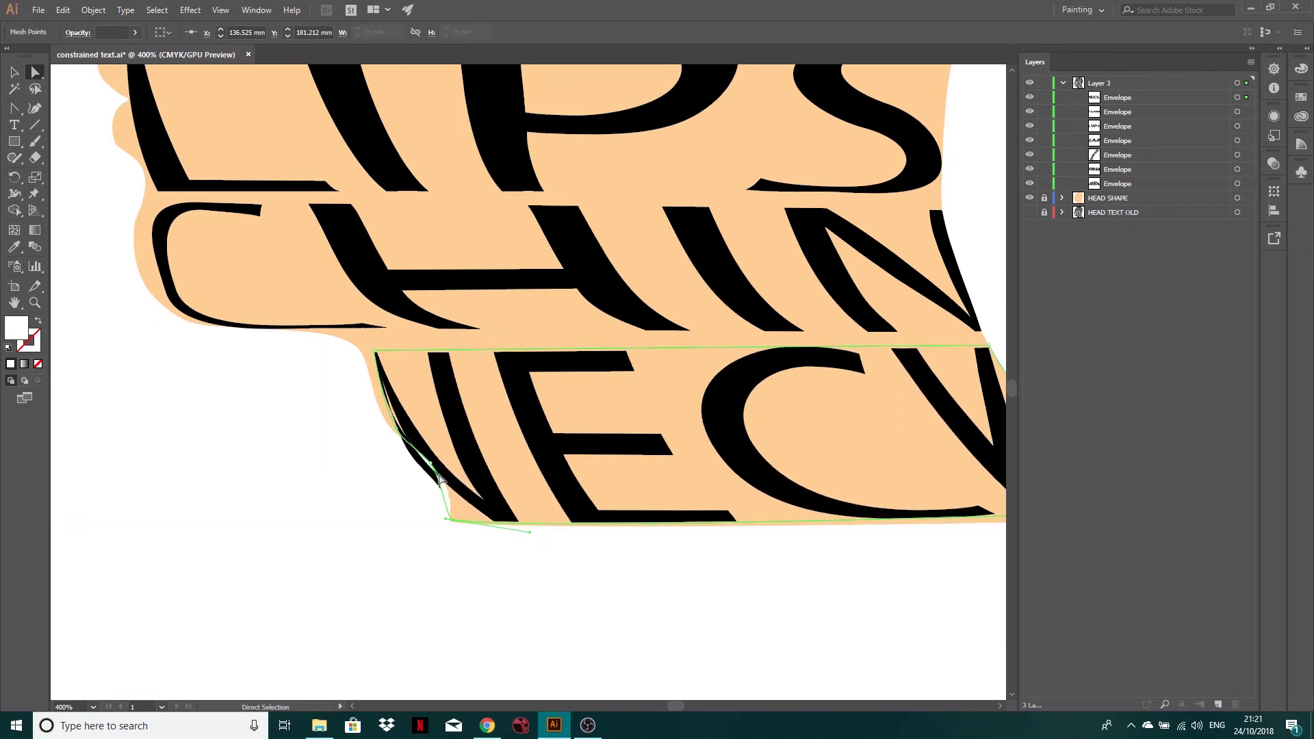
mouse_move(438, 475)
mouse_down()
mouse_move(472, 466)
mouse_move(450, 472)
mouse_up()
Undo the last two edits, then release the NECK envelope into separate text and path
key(v)
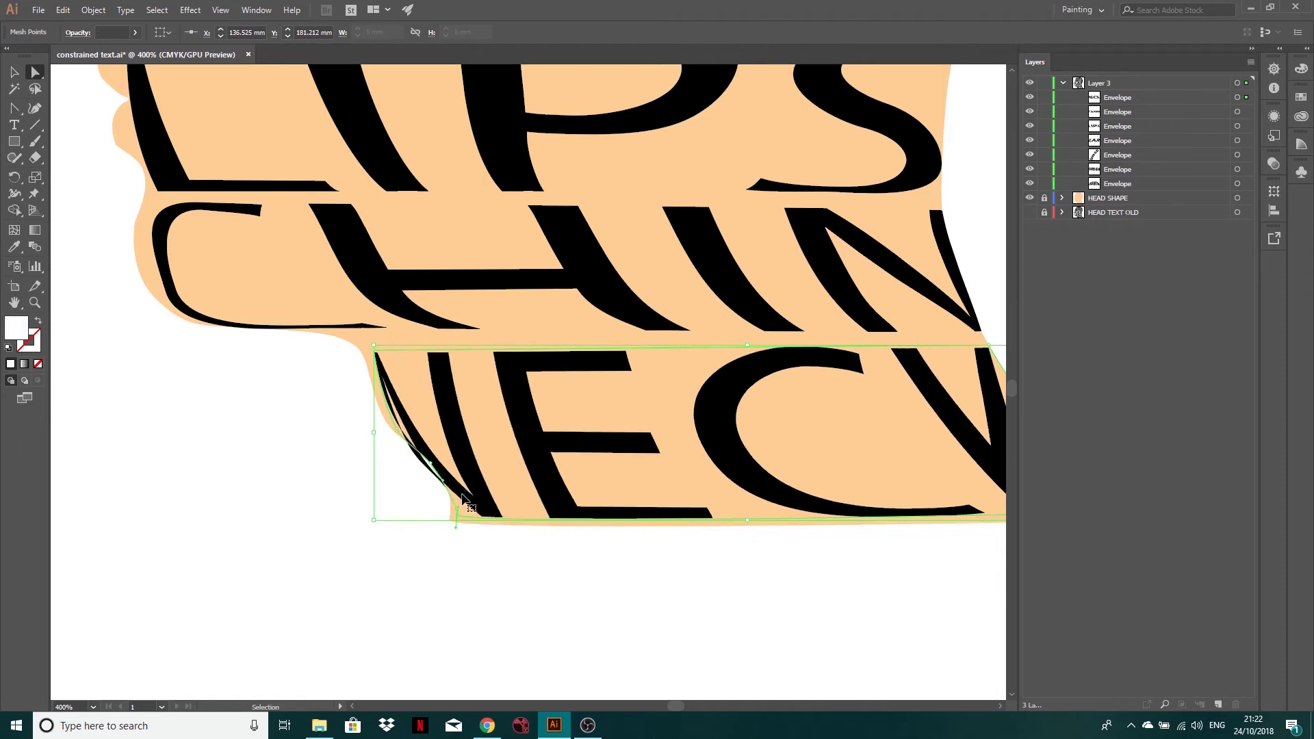
key(ctrl+z)
key(ctrl+z)
key(ctrl+z)
key(ctrl+z)
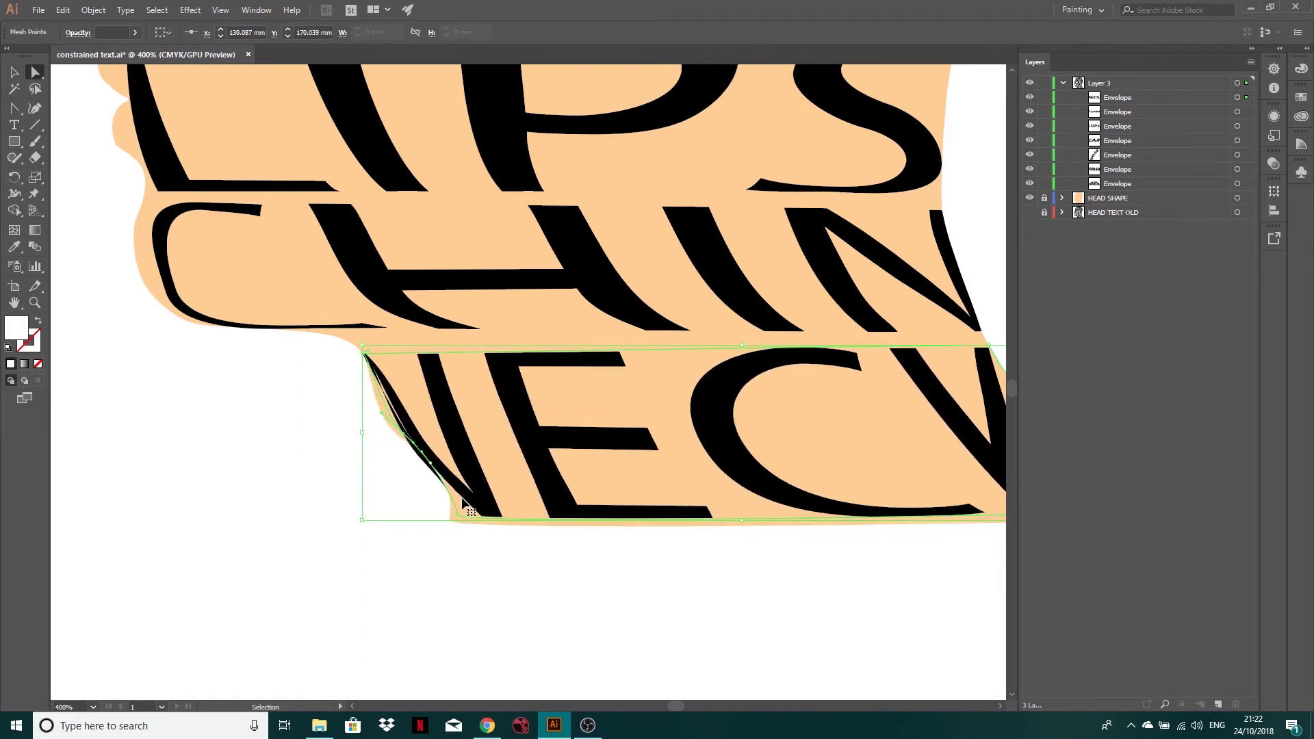
key(ctrl+z)
key(ctrl+z)
key(ctrl+z)
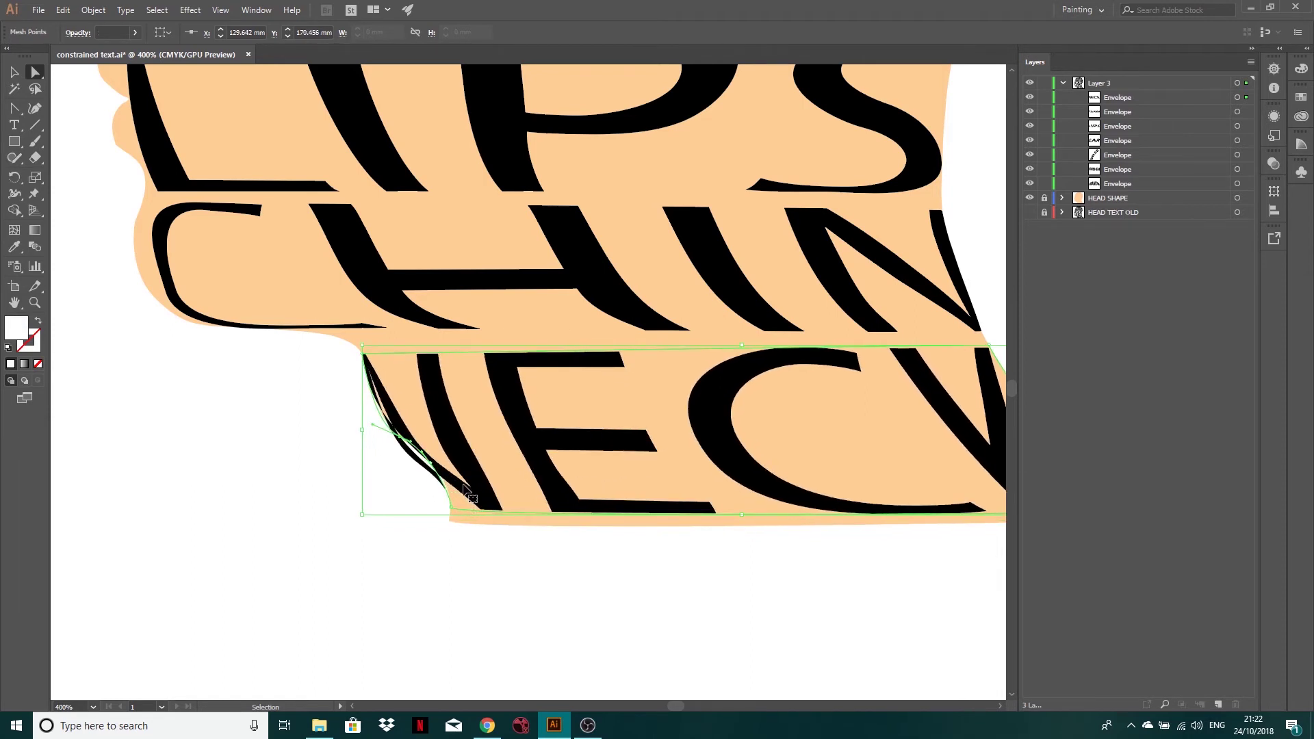
key(alt+ctrl+3)
Redo Make Envelope to restore the NECK label's envelope and select it
key(a)
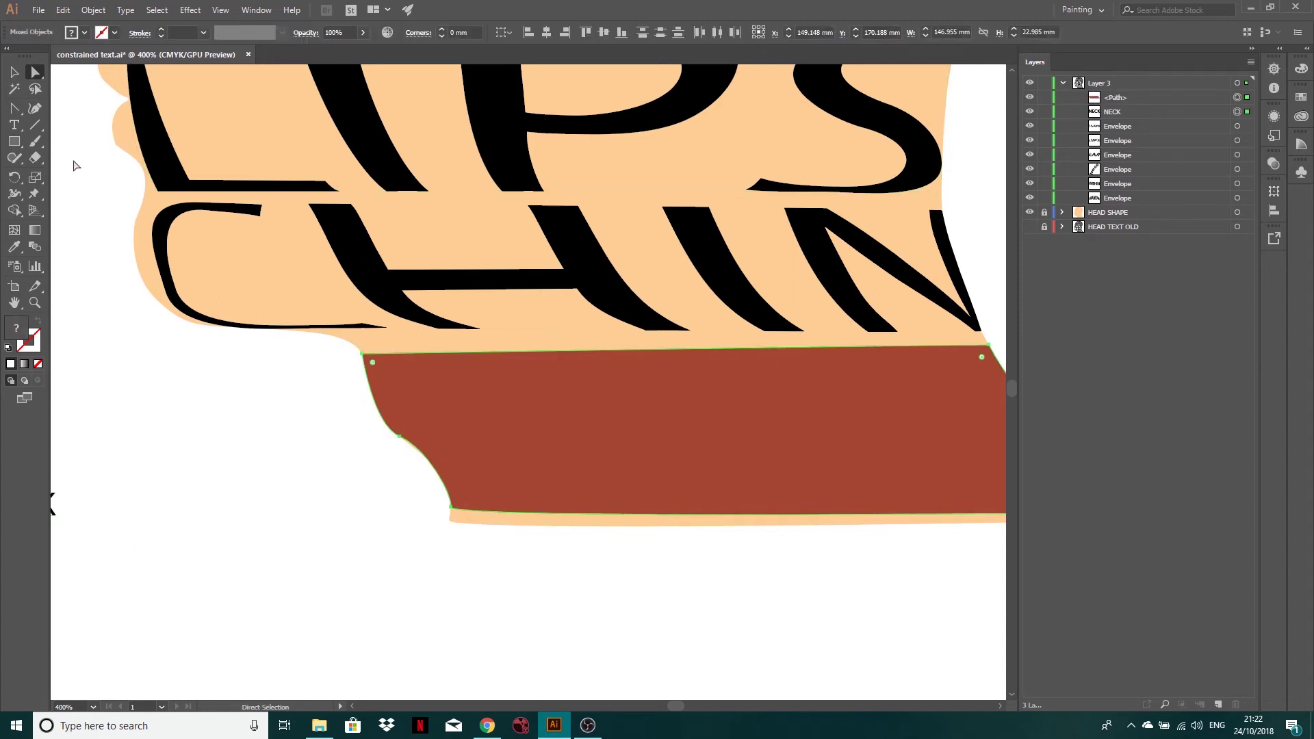
click(63, 9)
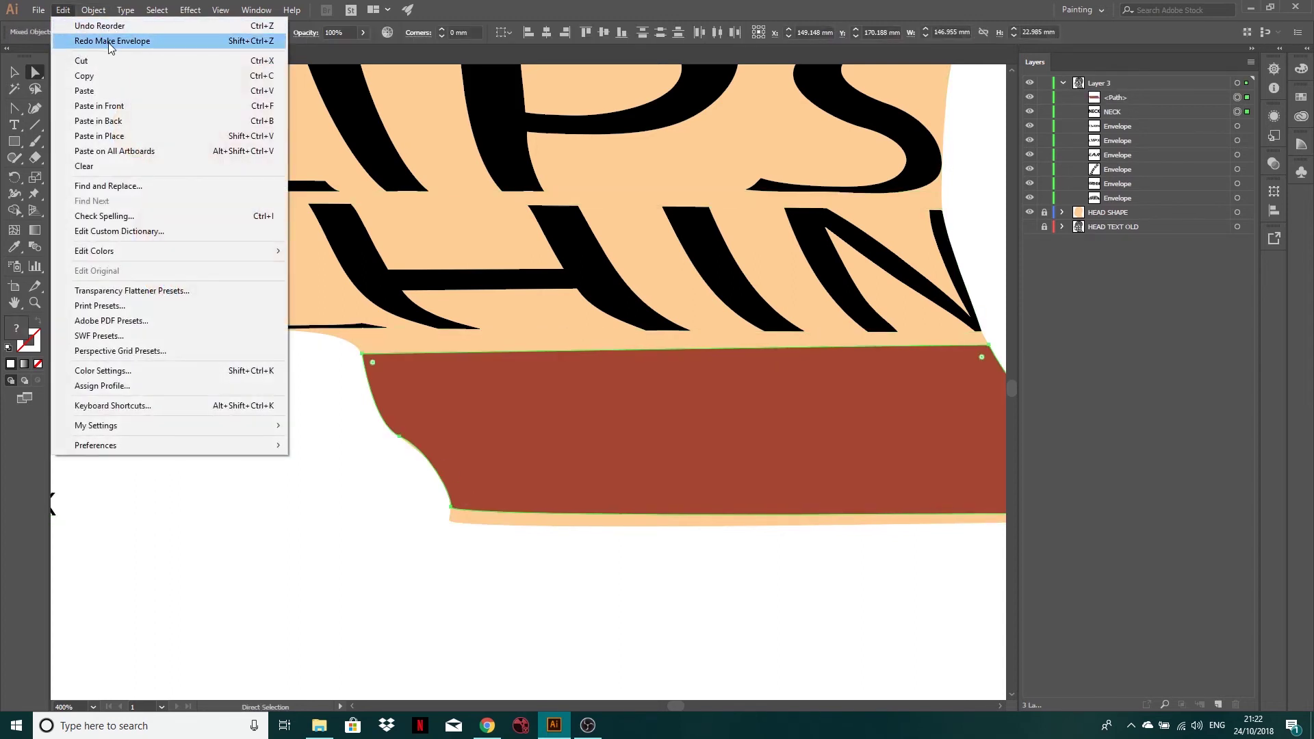
click(102, 38)
click(322, 501)
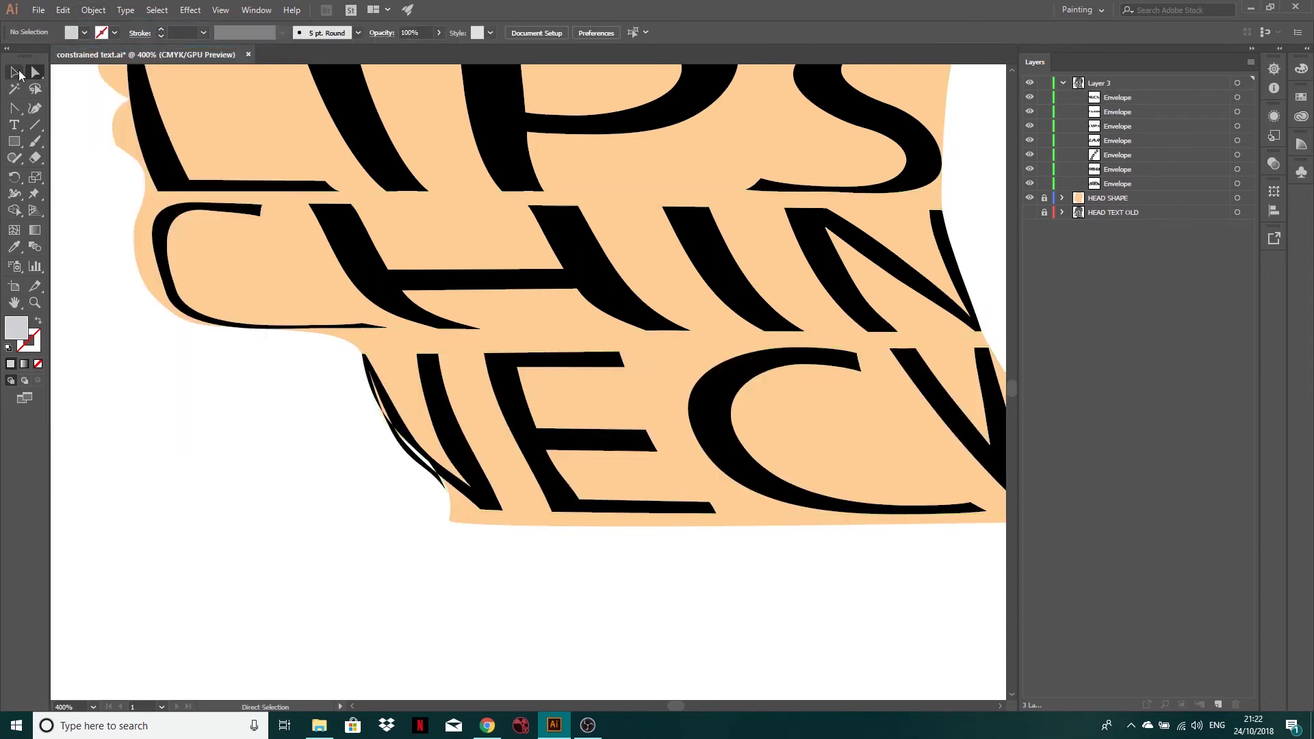
click(385, 363)
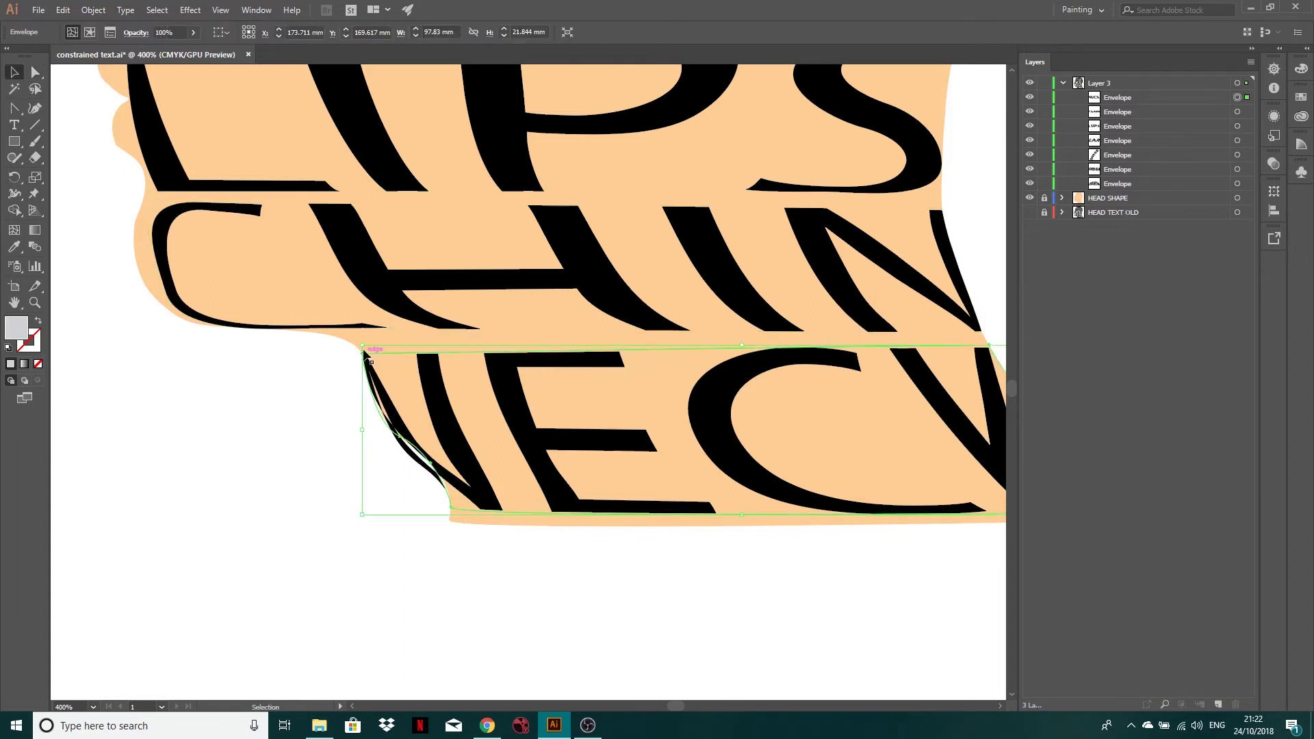
Drag the NECK envelope's top-left and bottom-left mesh corners and bend its left edge
click(35, 71)
click(364, 354)
drag(468, 508, 449, 506)
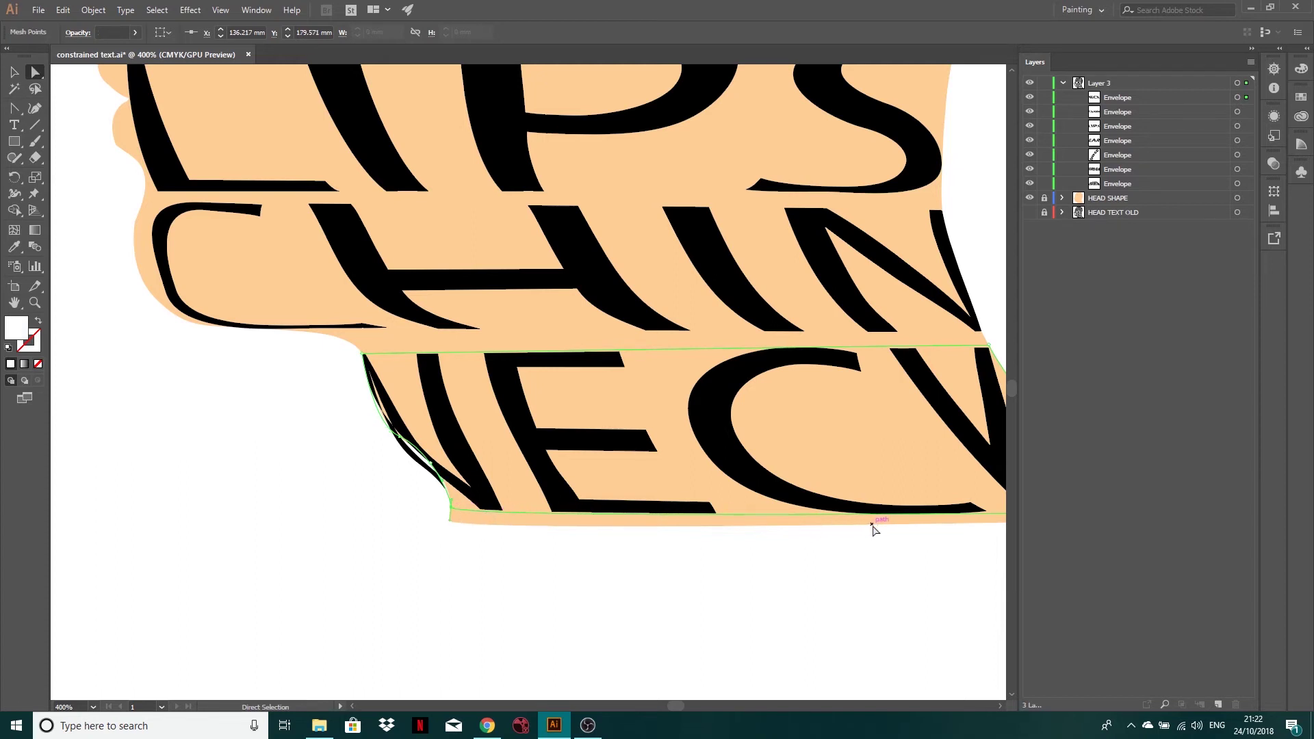
click(15, 111)
drag(452, 510, 439, 497)
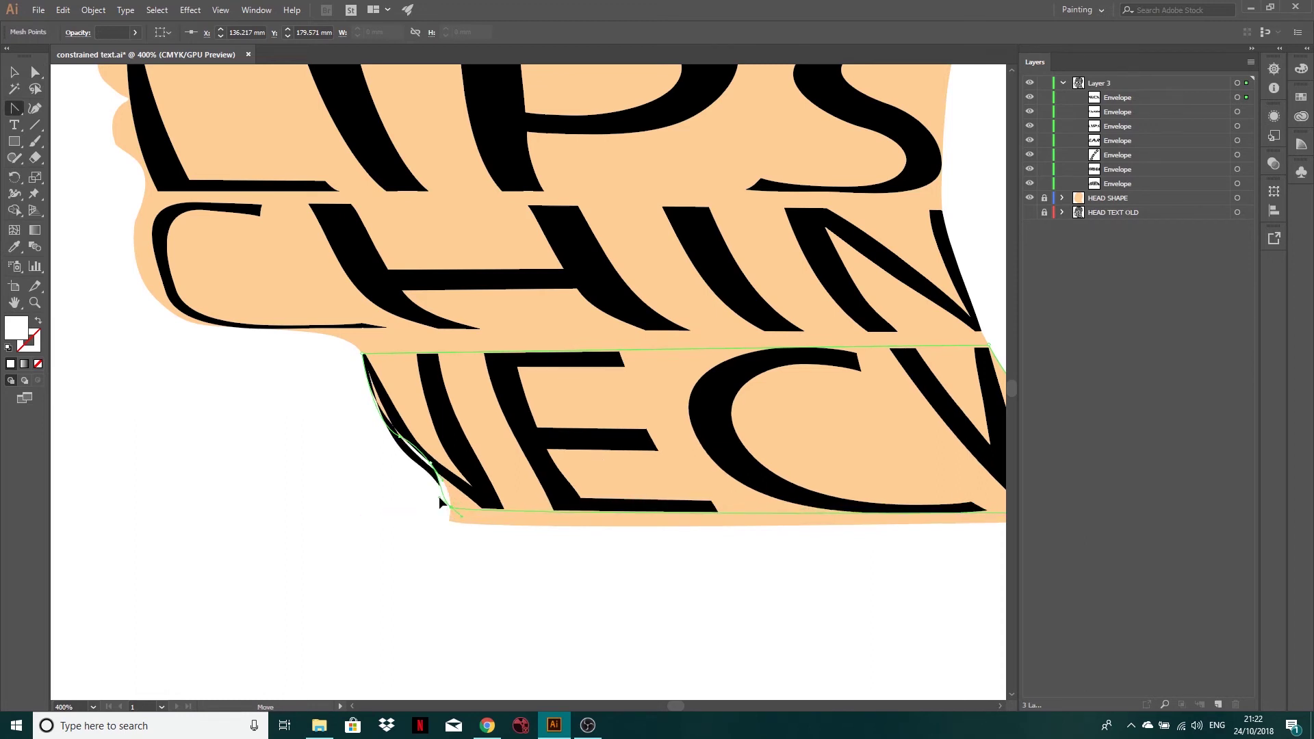
drag(362, 354, 362, 377)
drag(401, 437, 435, 479)
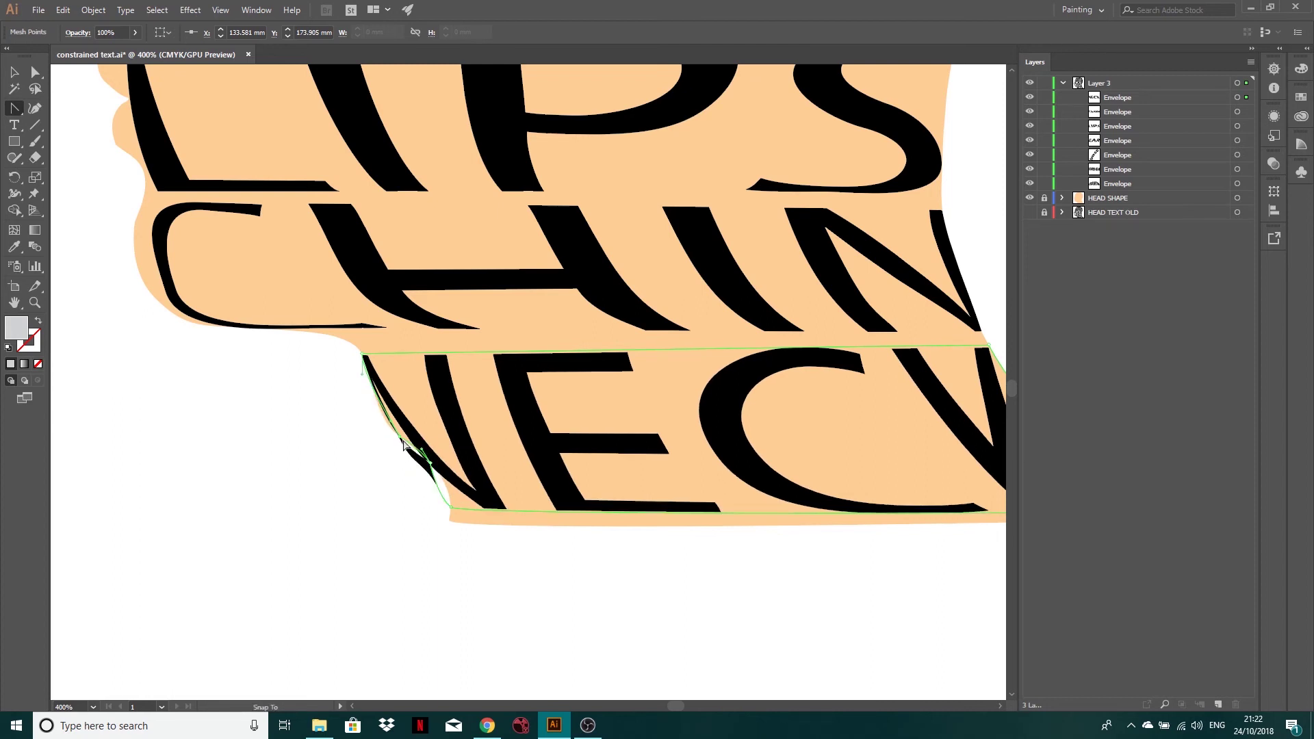
click(399, 436)
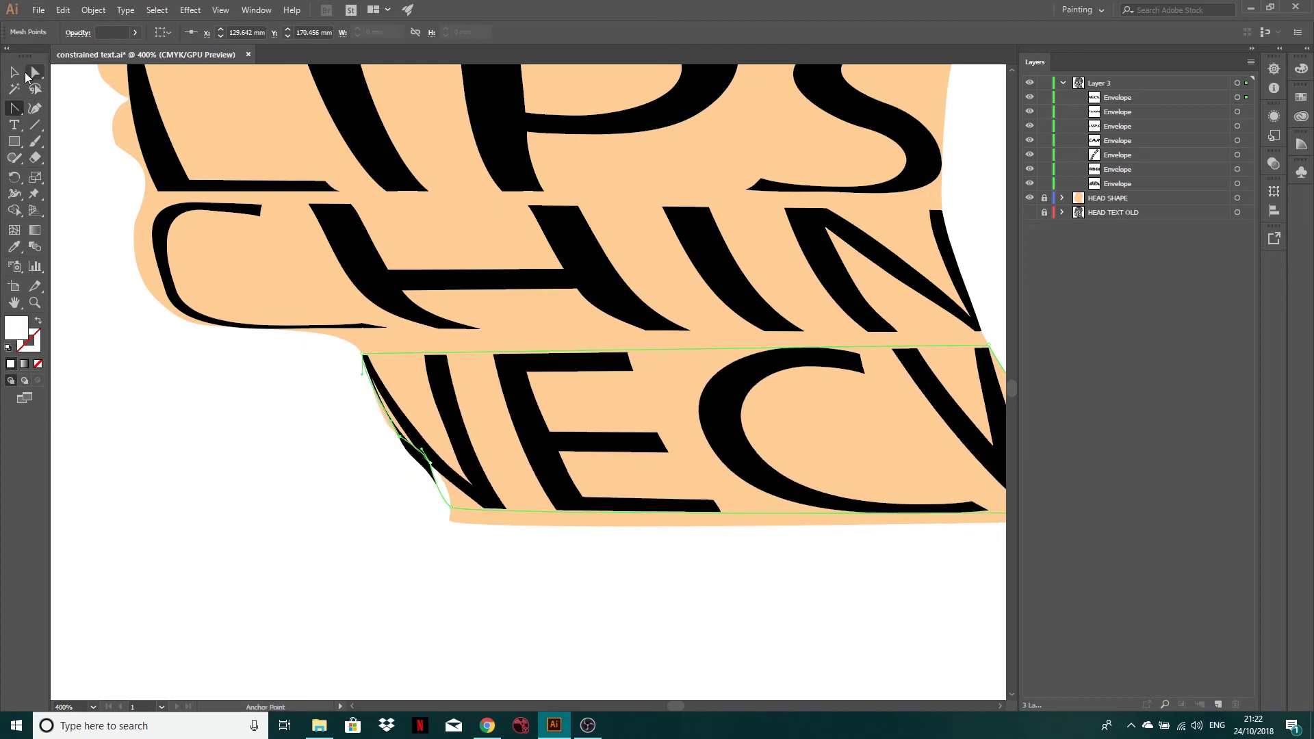
Refine NECK's corner and left-edge mesh points to follow the throat, then zoom out to 100%
click(34, 73)
drag(390, 431, 387, 353)
drag(452, 508, 459, 510)
drag(432, 465, 501, 527)
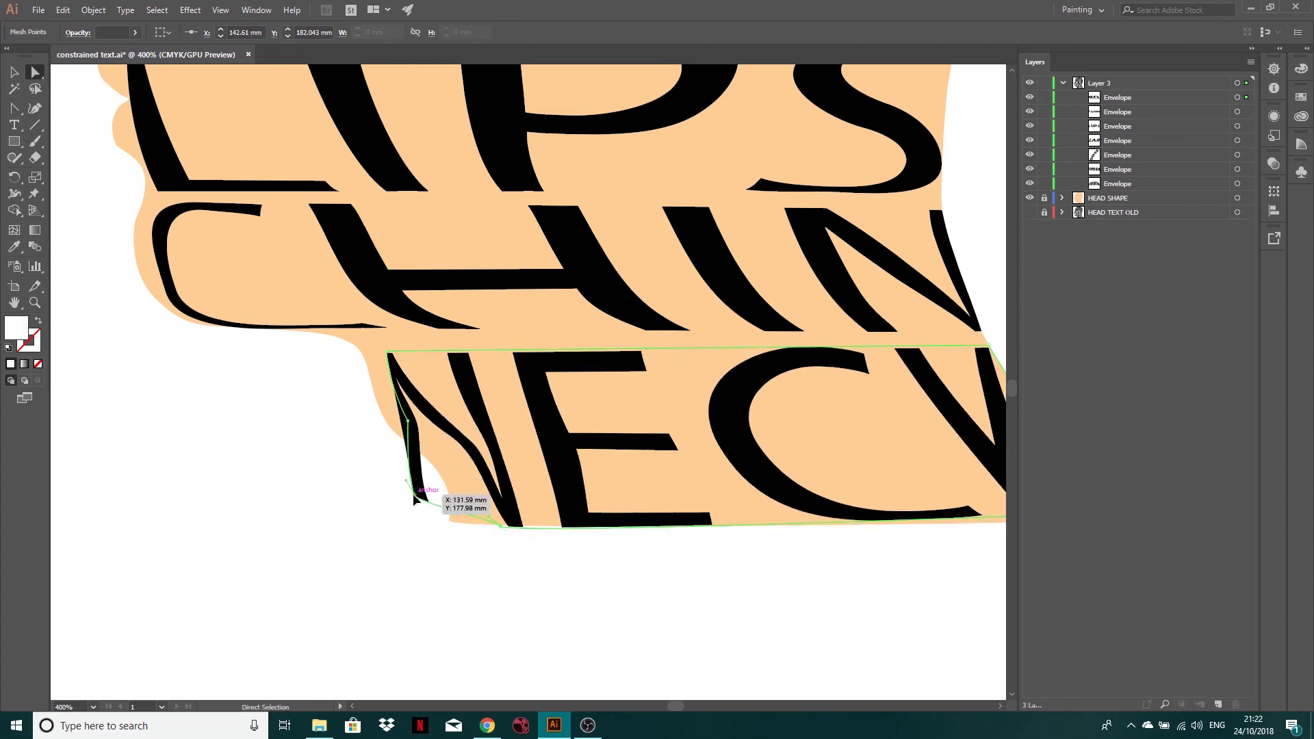
drag(415, 498, 452, 518)
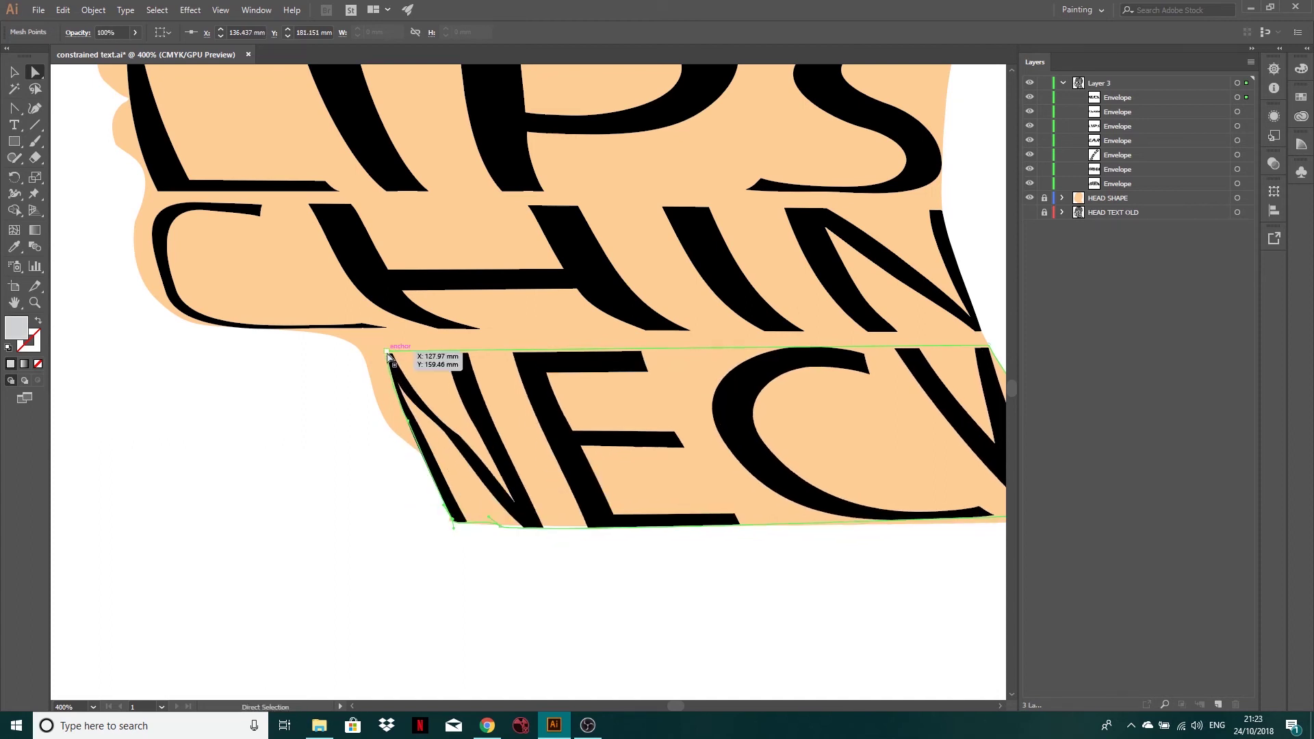
drag(387, 352, 420, 348)
drag(409, 420, 441, 457)
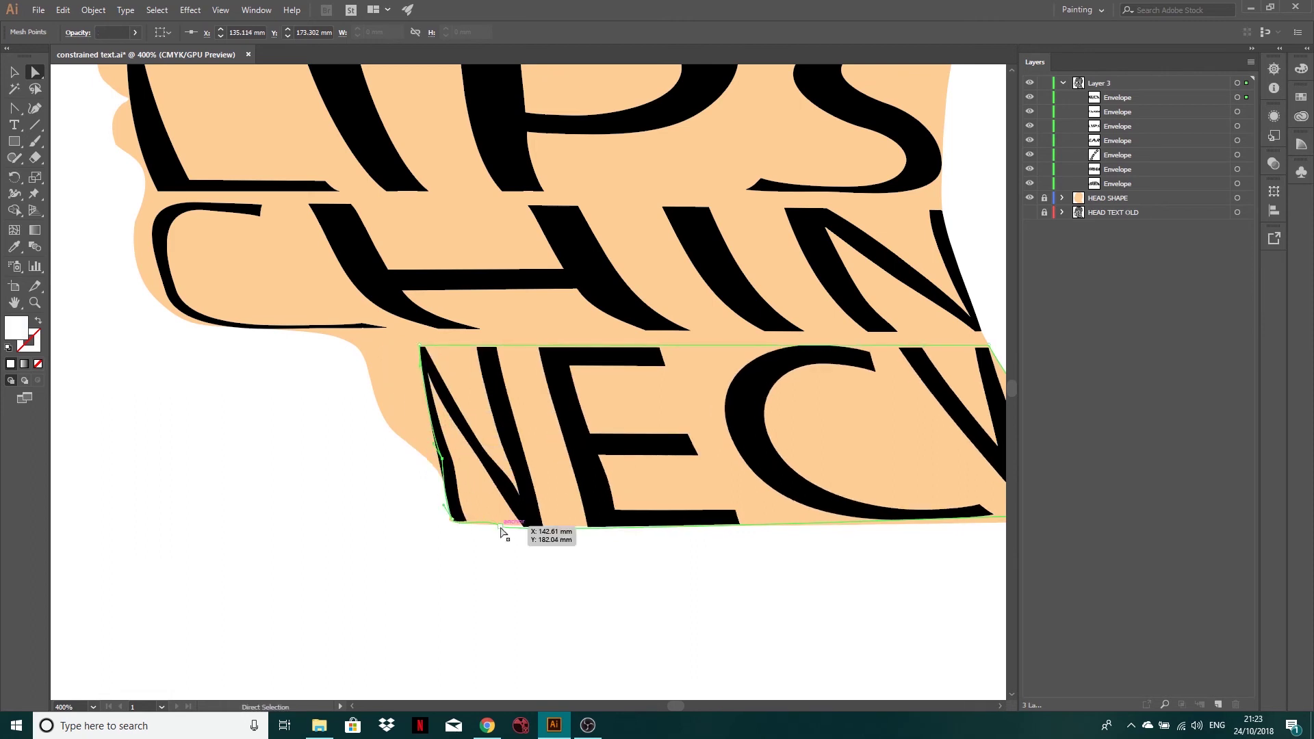
drag(520, 528, 461, 518)
drag(420, 346, 366, 345)
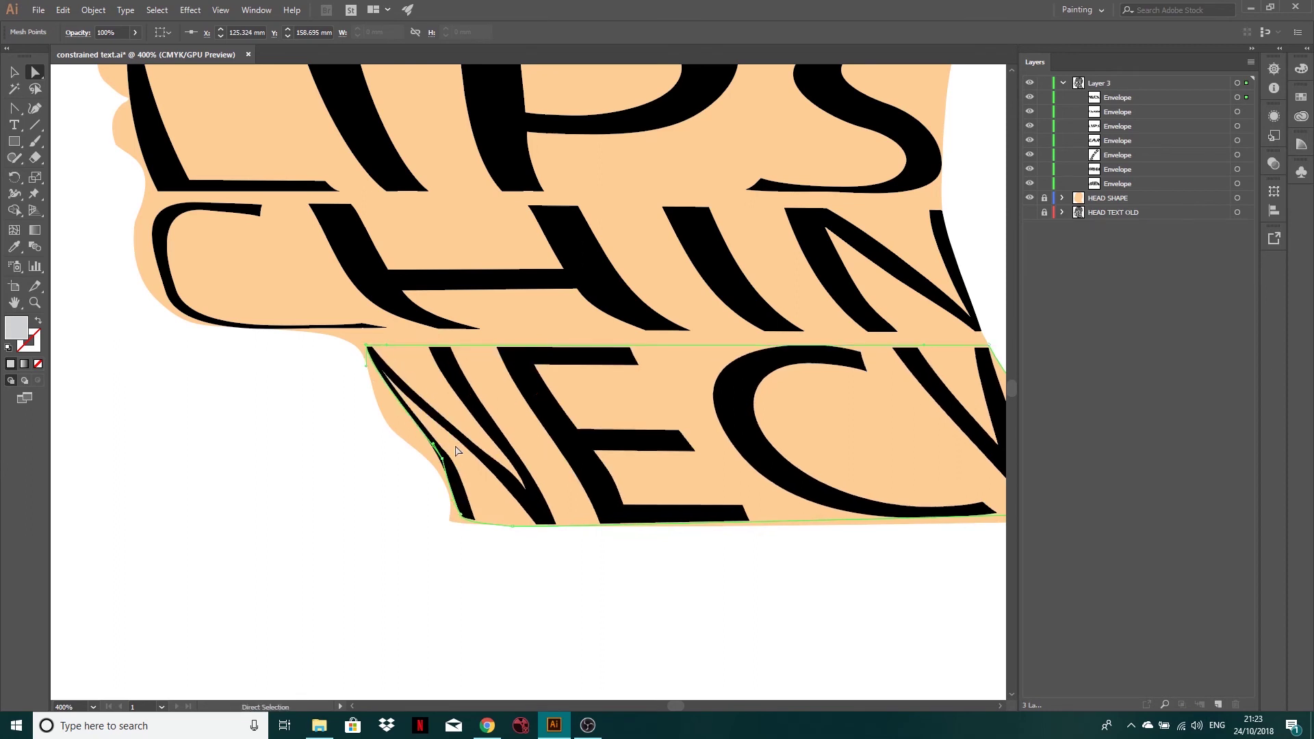
drag(444, 464, 448, 468)
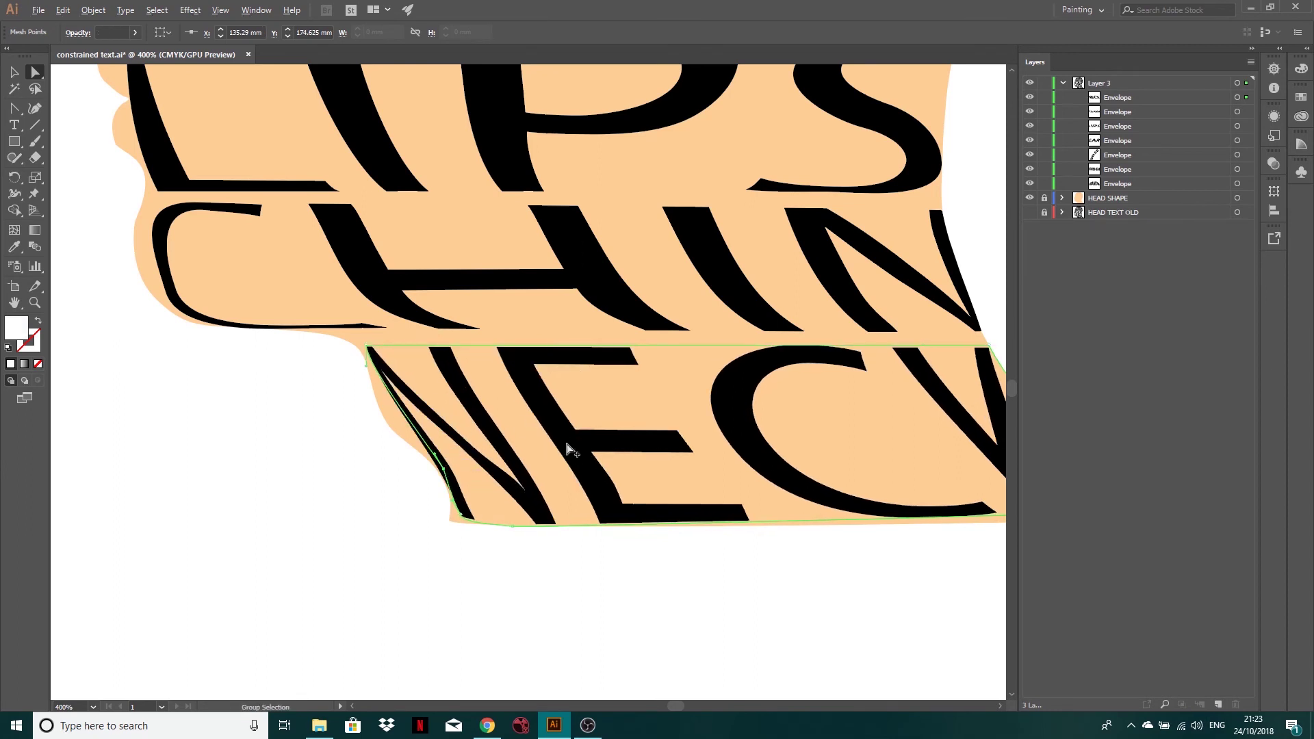
scroll(568, 450, down, 2)
scroll(555, 462, down, 1)
Collapse Layer 3 and rename it TEXT HEAD
click(396, 499)
scroll(559, 441, down, 1)
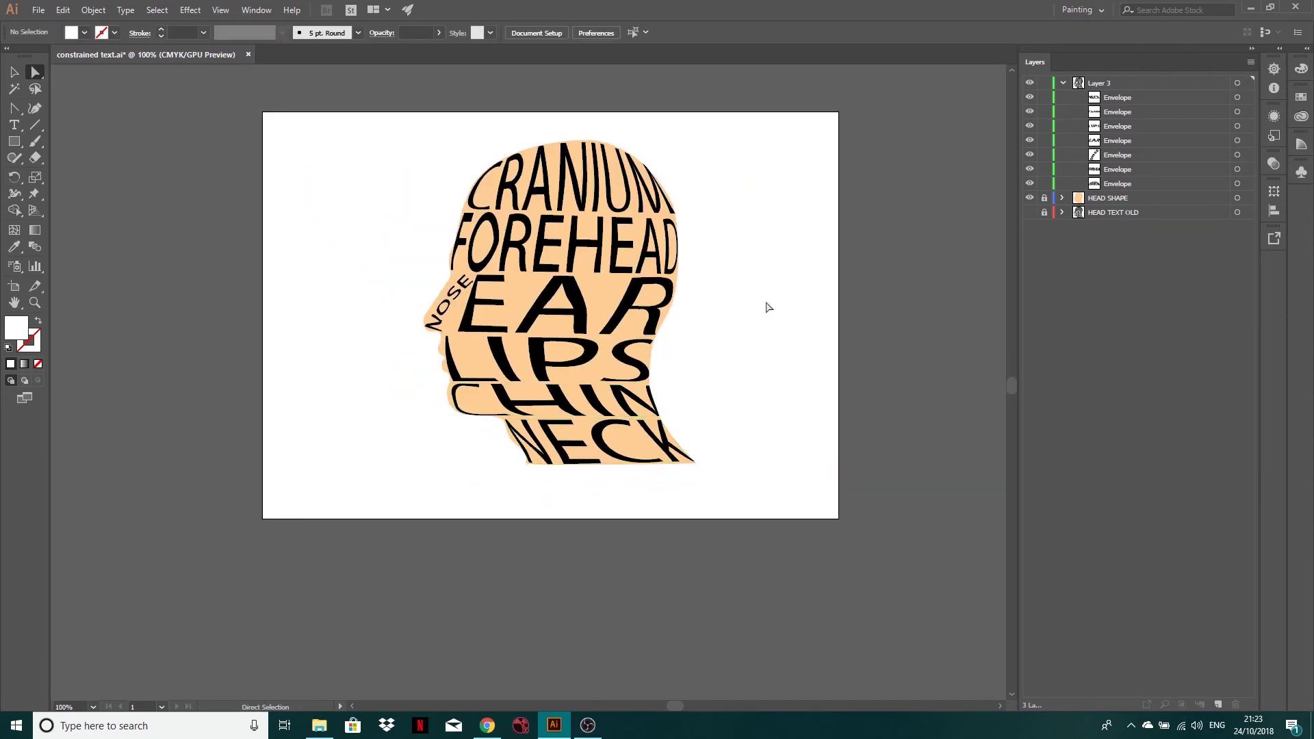
click(1063, 83)
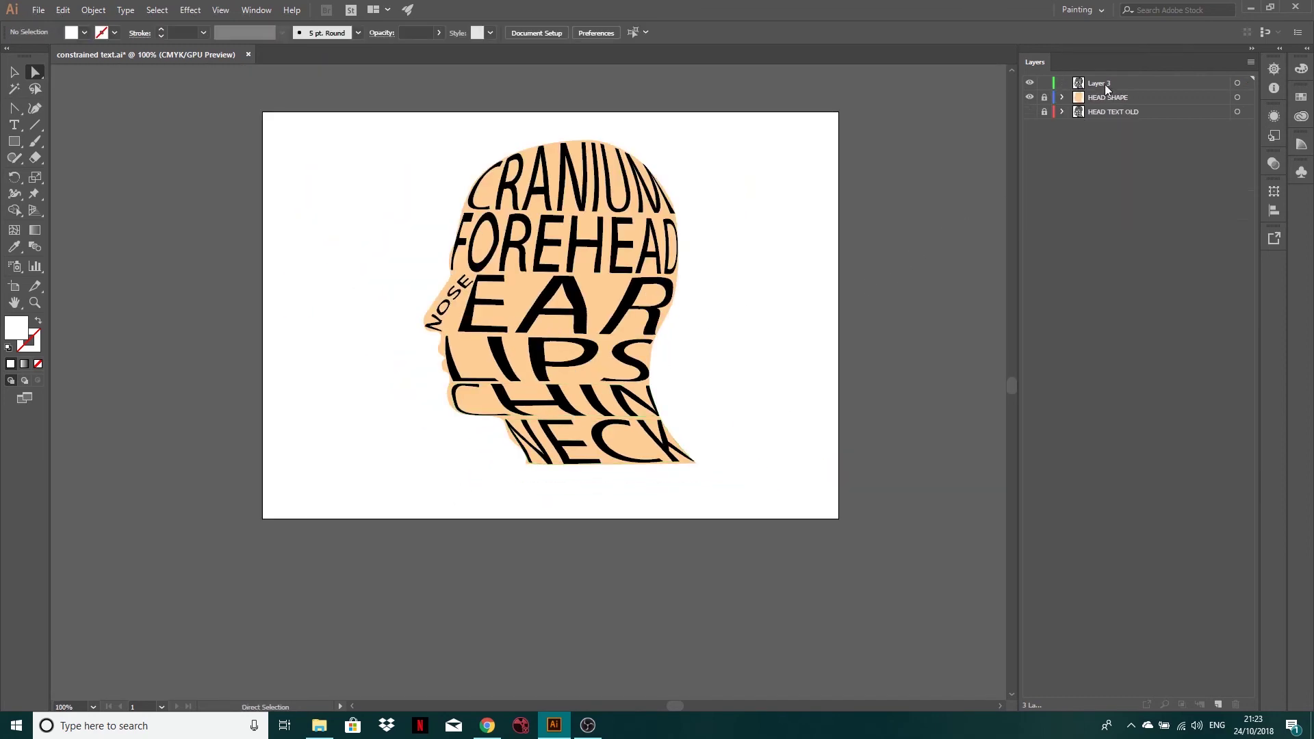
double_click(1100, 83)
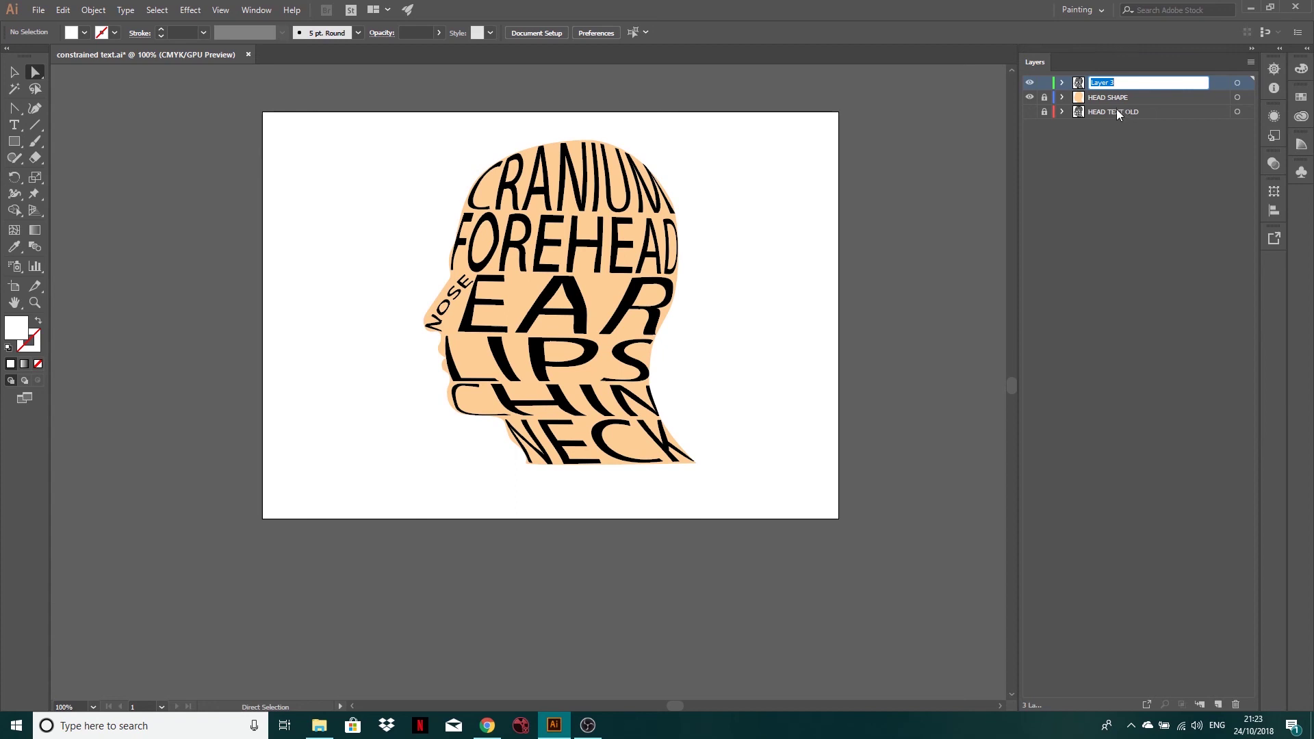
text(TEXT HEAD)
key(Return)
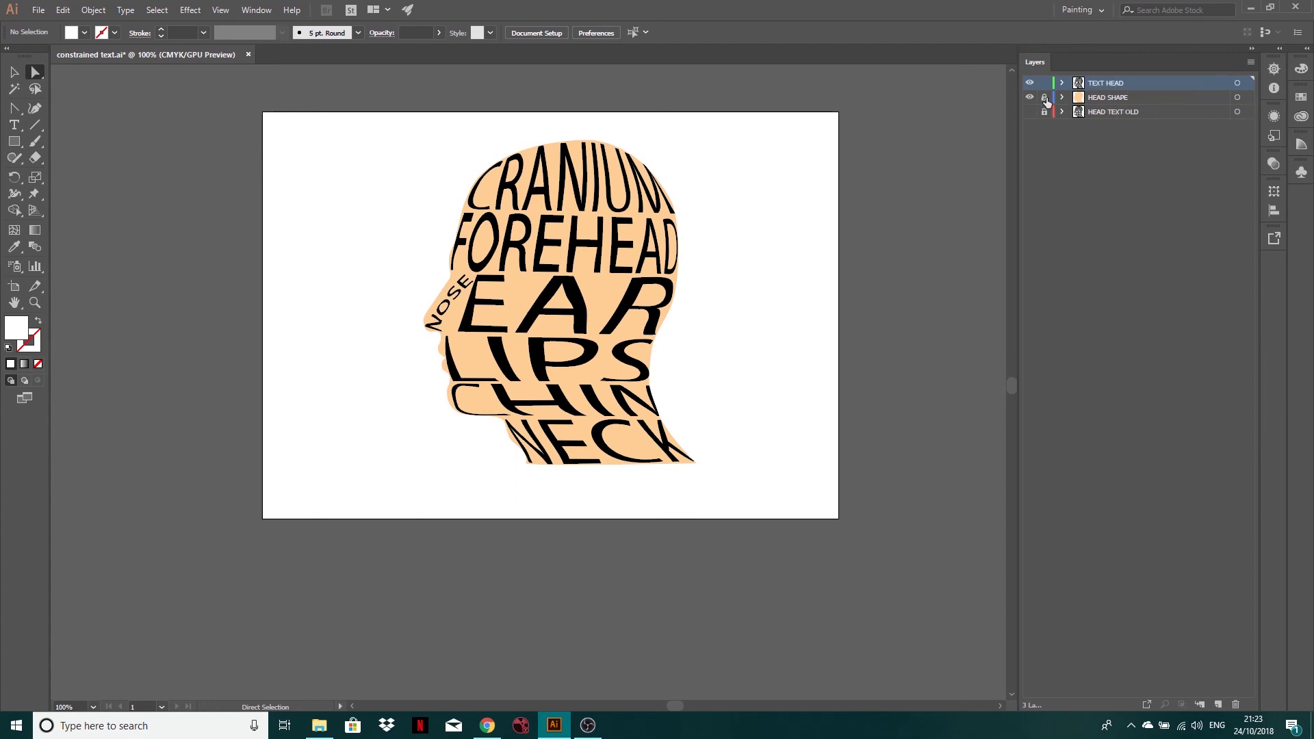
Lock the HEAD SHAPE layer while keeping it visible
click(1029, 98)
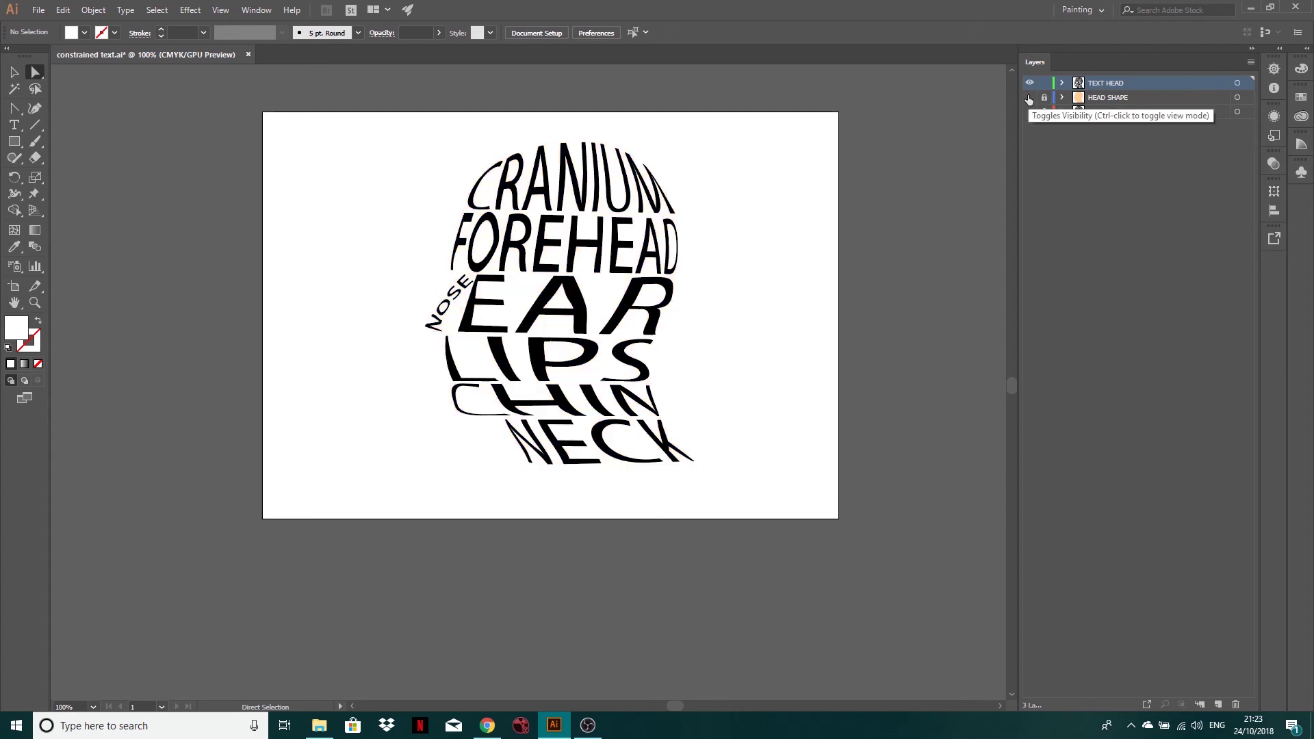
click(1029, 98)
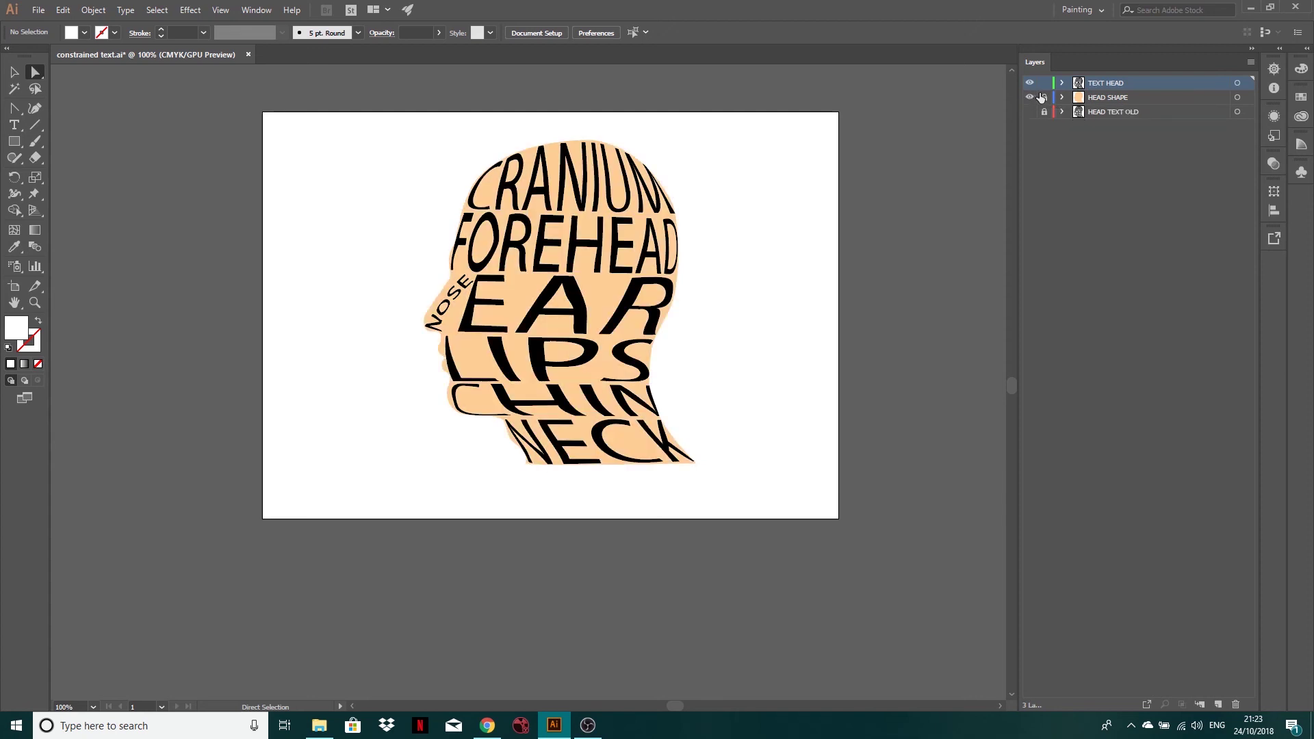
click(1045, 97)
Put HEAD TEXT OLD above TEXT HEAD and toggle their visibility, leaving only the old serif labels shown
drag(1097, 115, 1094, 77)
click(1030, 83)
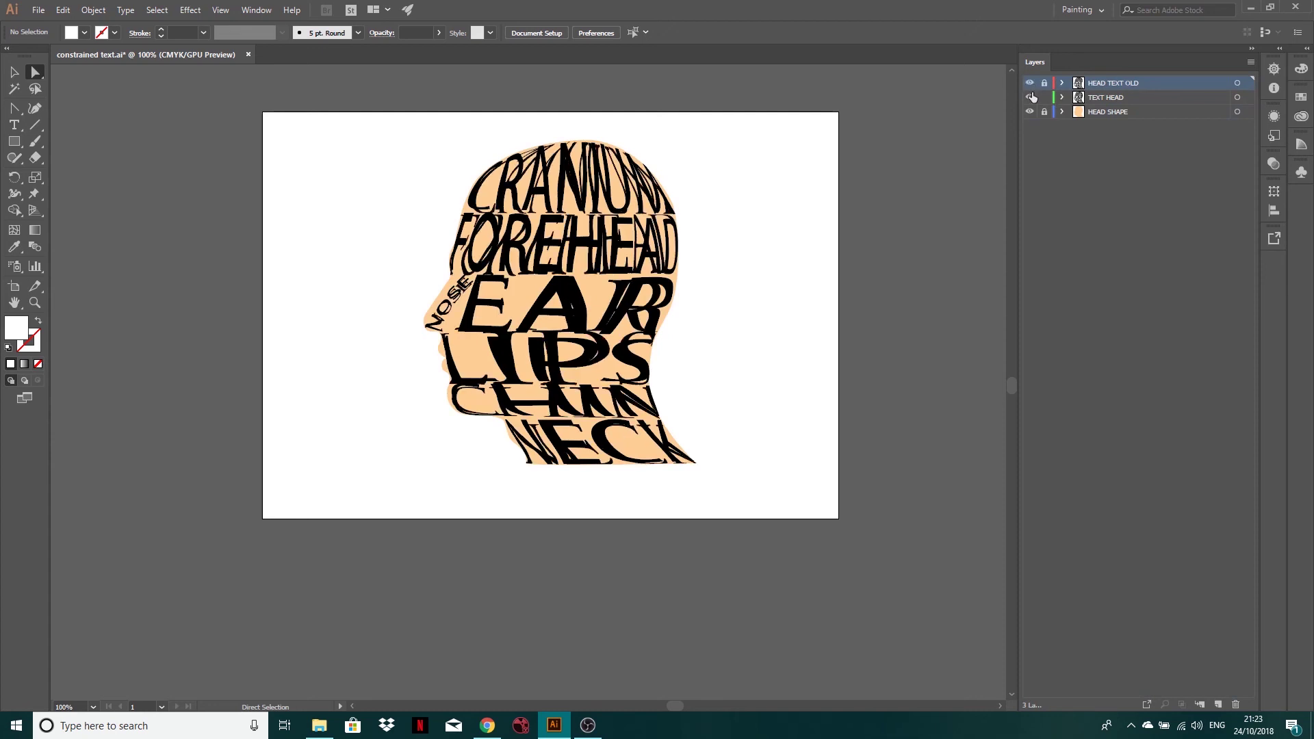
click(1029, 98)
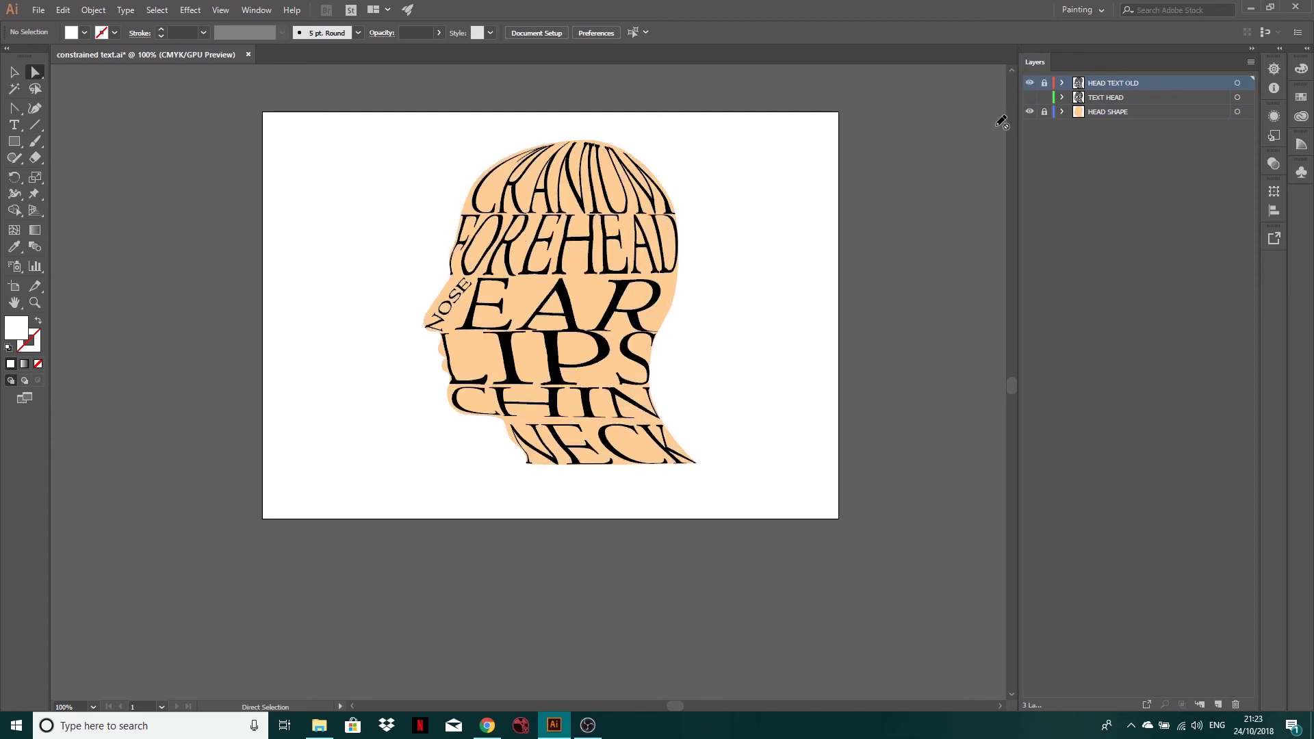
click(1029, 97)
click(1030, 83)
click(1030, 83)
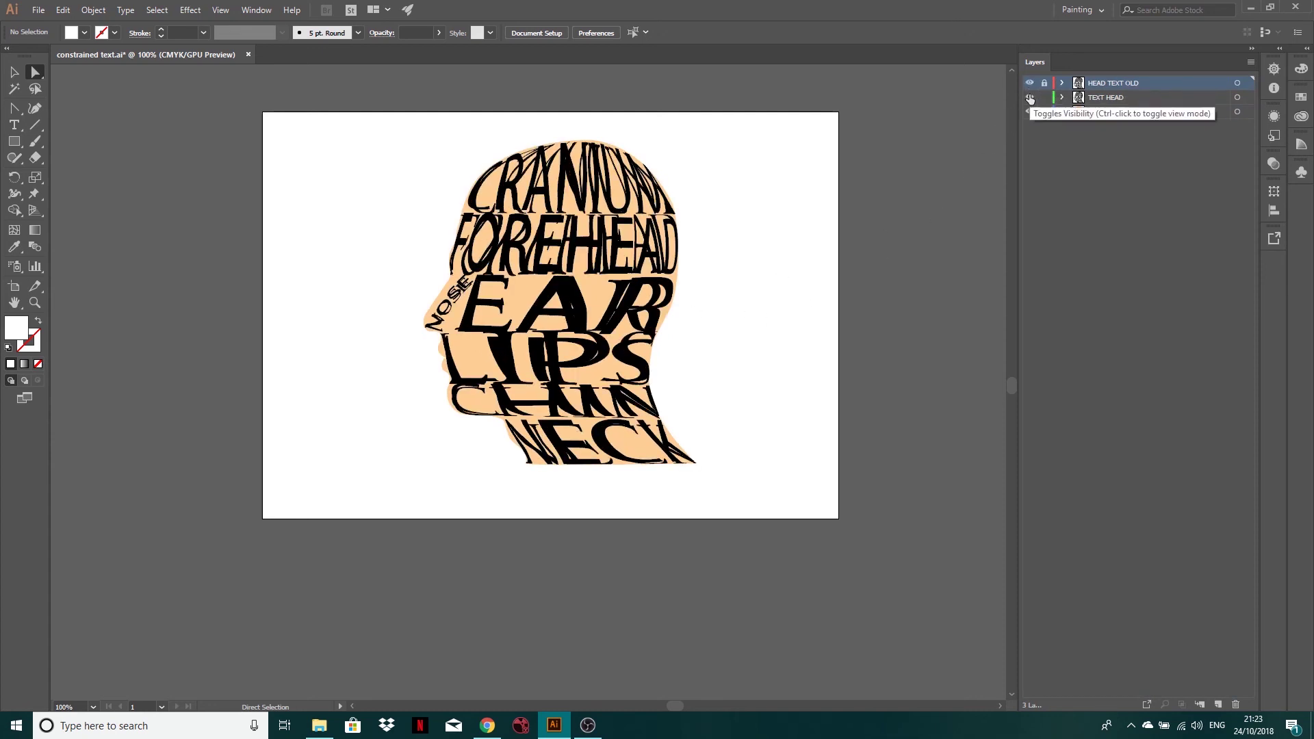
click(1030, 97)
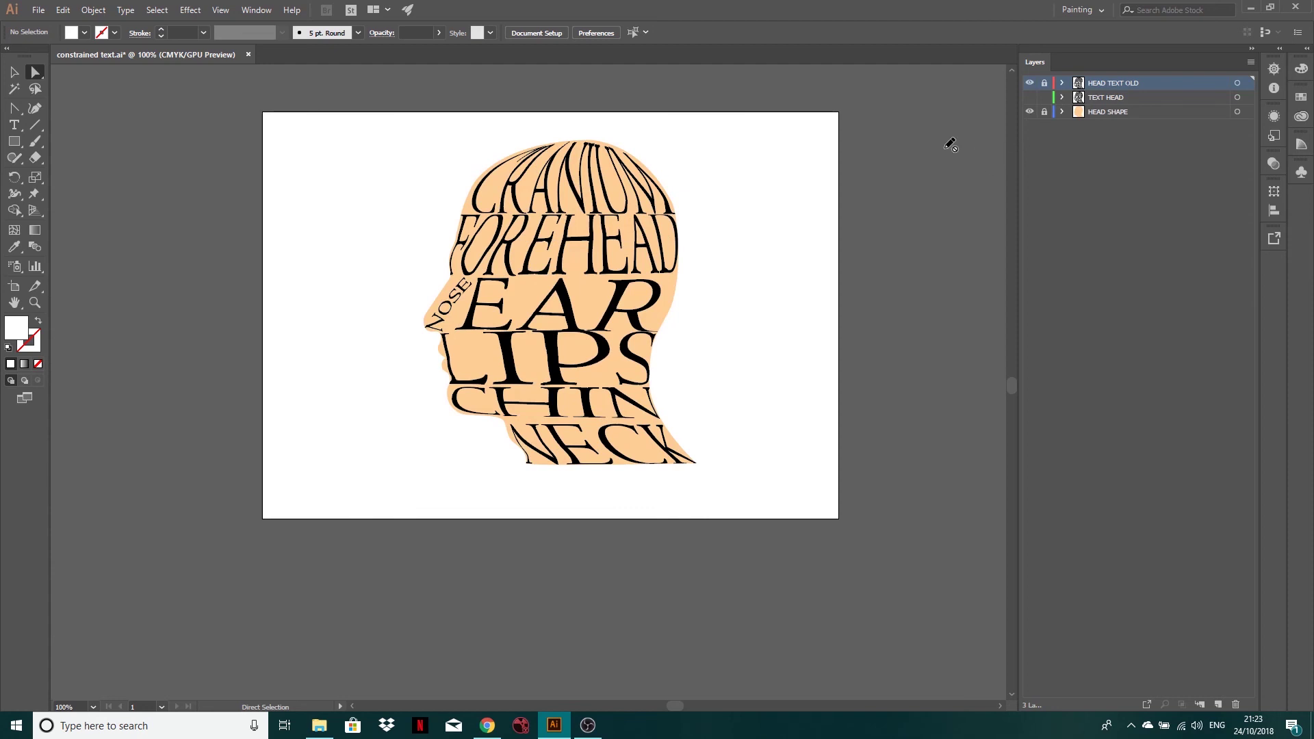